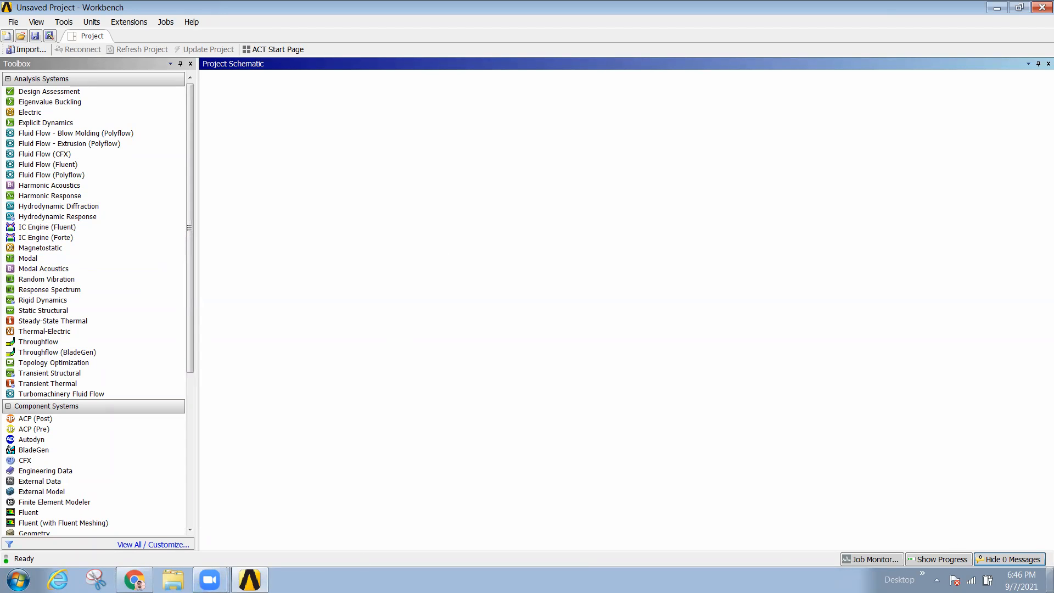
key("super+d")
right_click(329, 269)
left_click(363, 300)
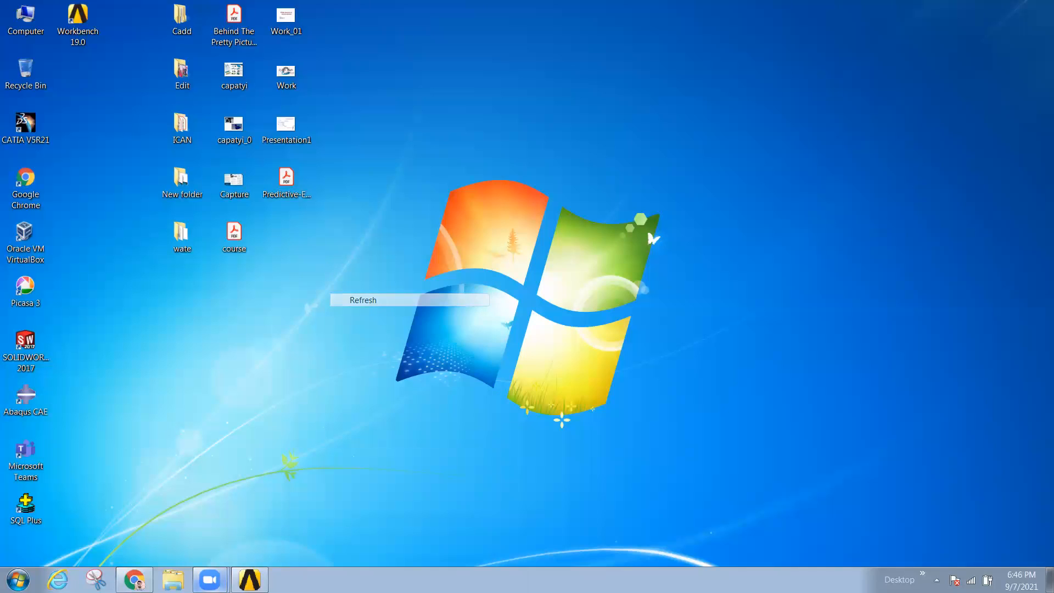
left_click(248, 583)
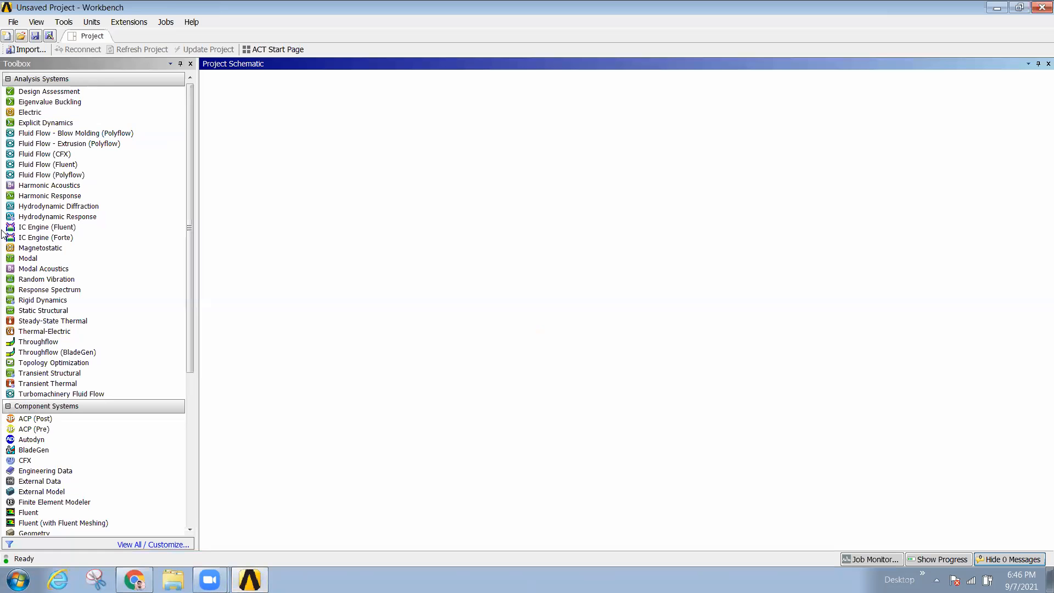
Step: Add a standalone Modal analysis system to the project schematic
left_click_drag(32, 259, 288, 124)
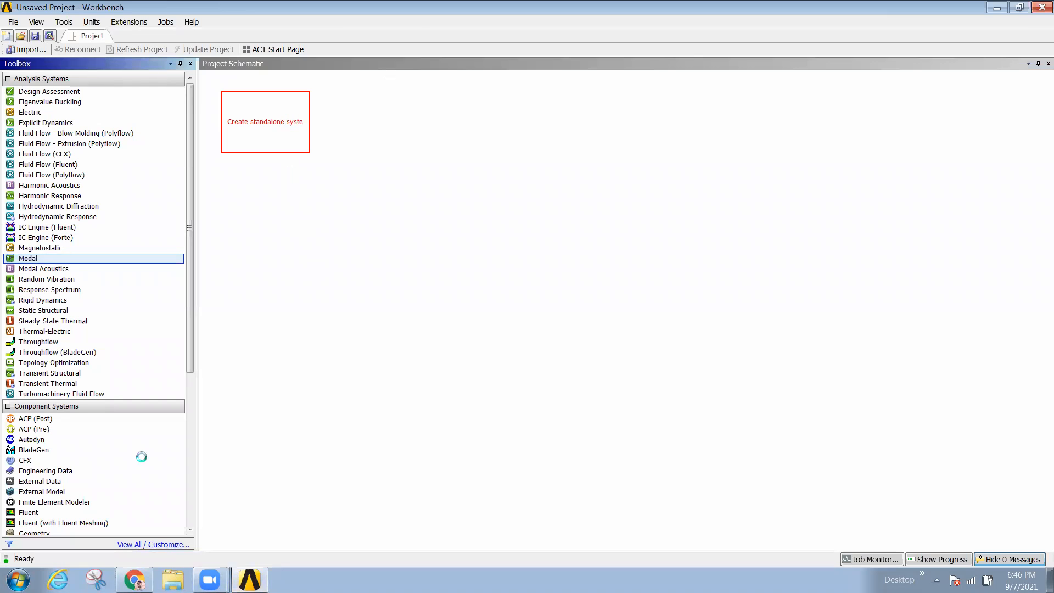
Step: Find CATIA V5R21 among the installed programs and launch it
left_click(18, 580)
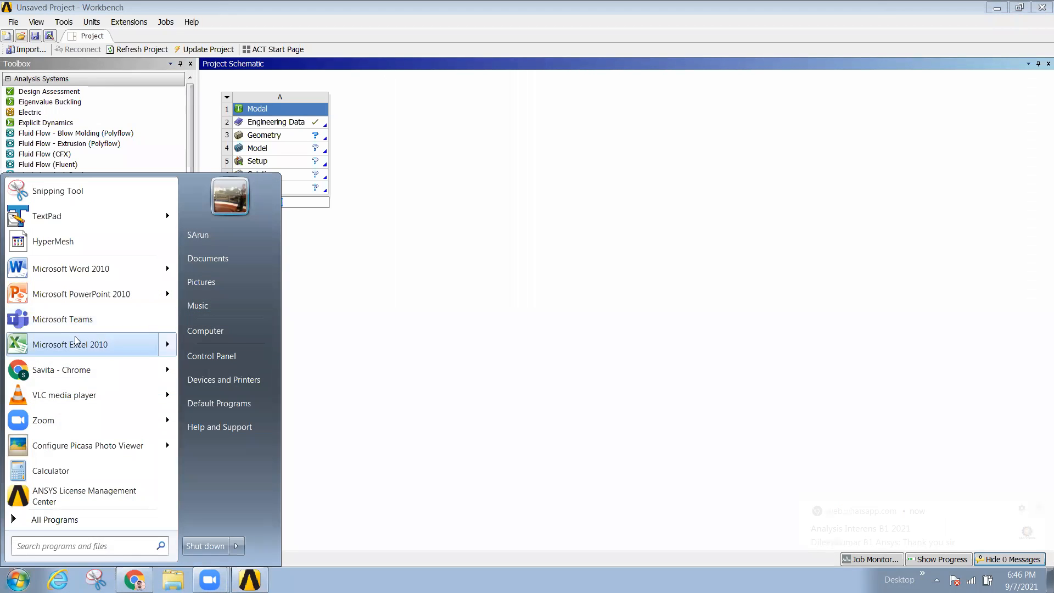
type("cat")
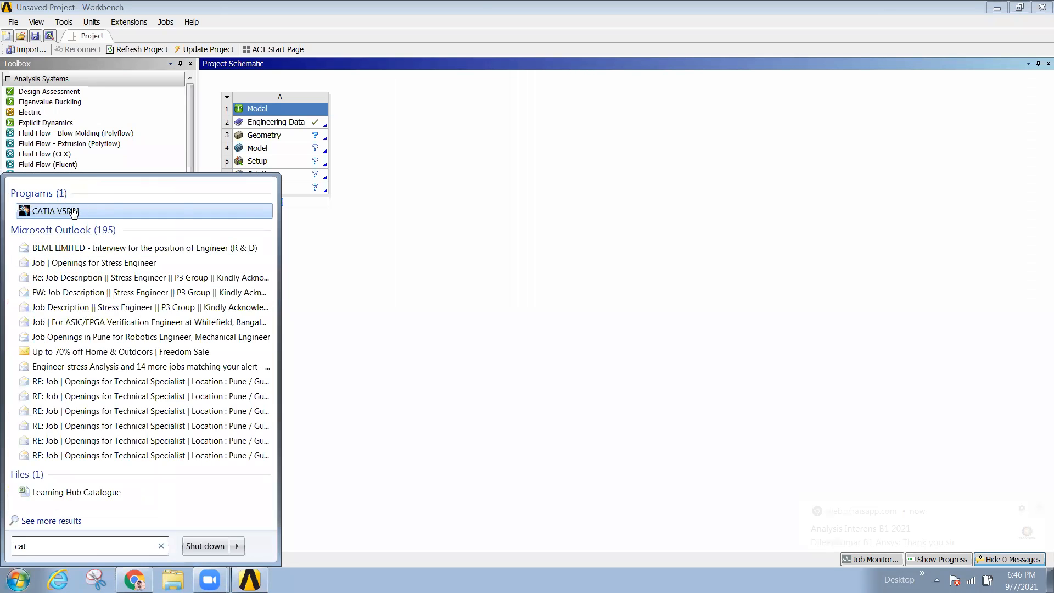
left_click(56, 211)
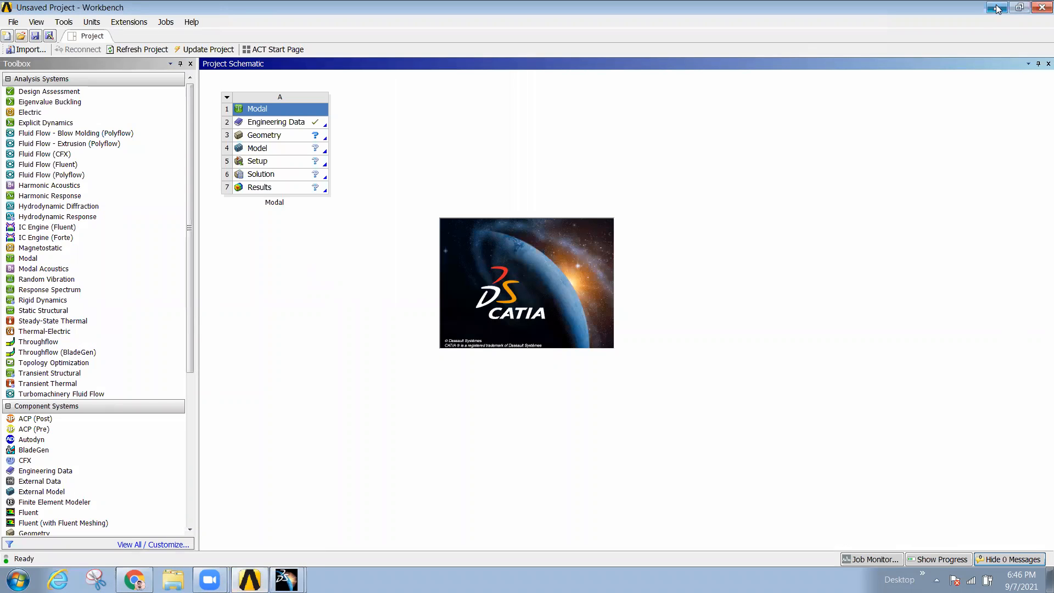
Step: Open the file browser for importing geometry into the Modal system
left_click(279, 137)
right_click(306, 143)
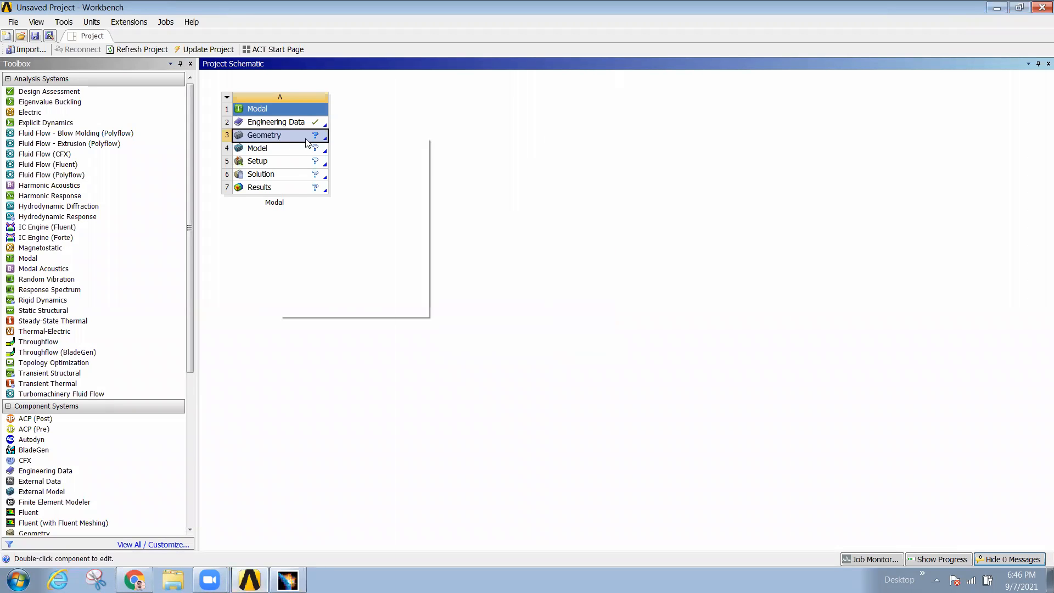
mouse_move(327, 168)
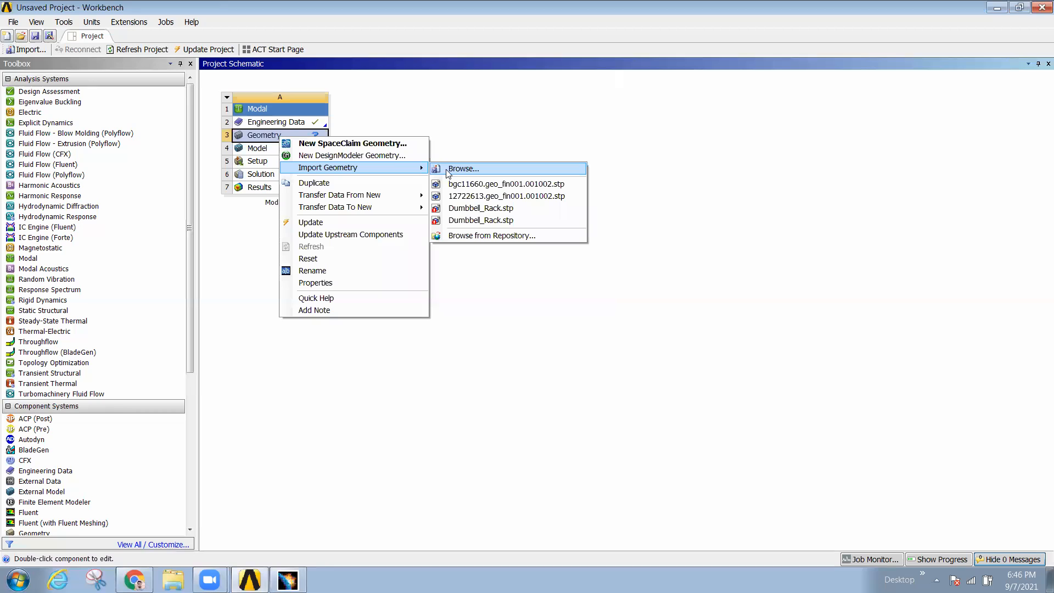
left_click(463, 169)
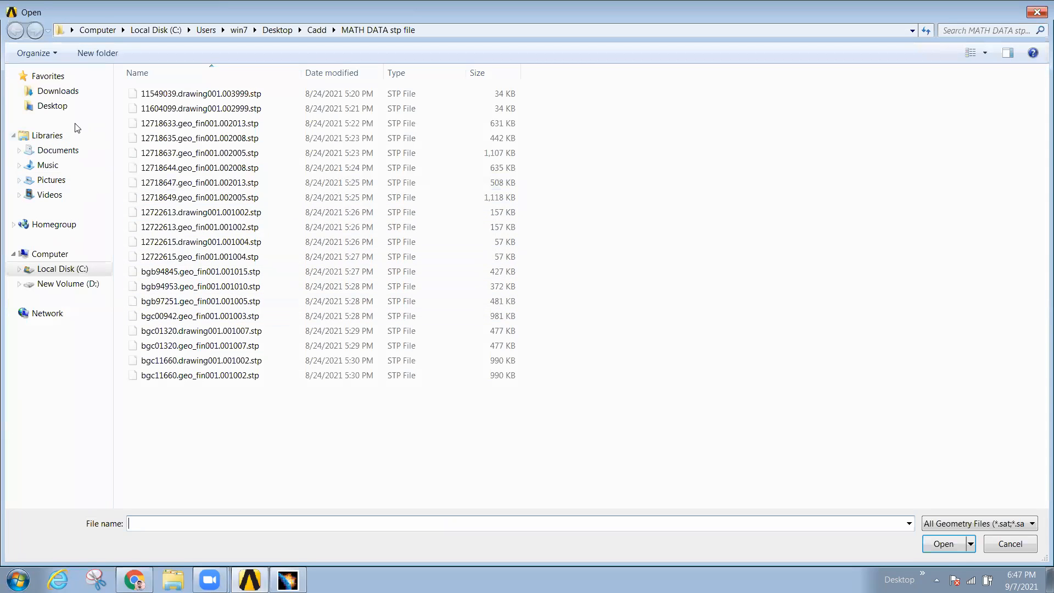
Step: Look through the Desktop's Cadd folder and New folder, including Zoom and 01_Engine_Bracket, for a suitable geometry file
left_click(52, 106)
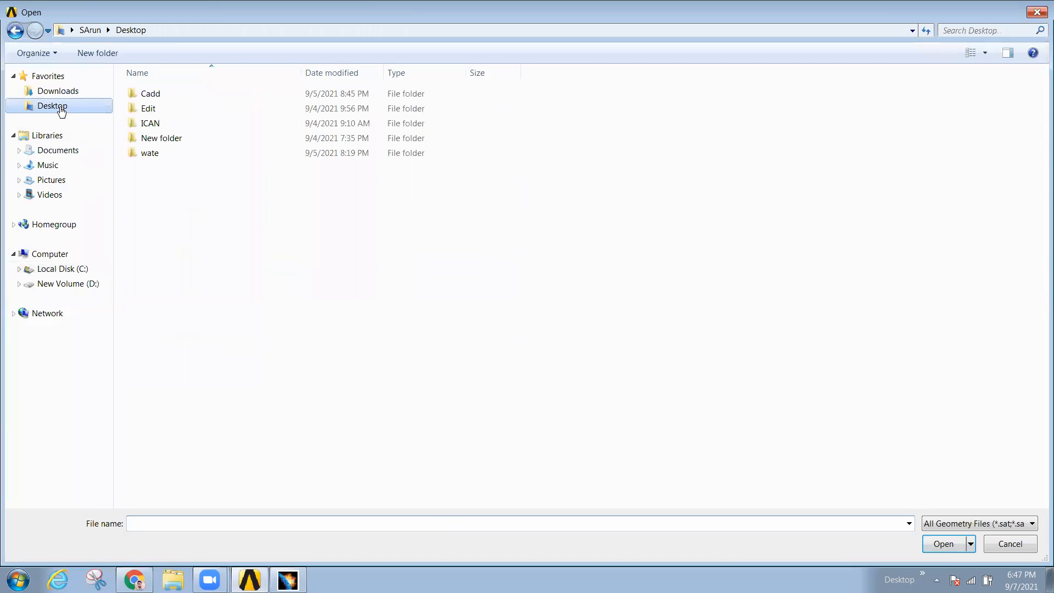
double_click(150, 94)
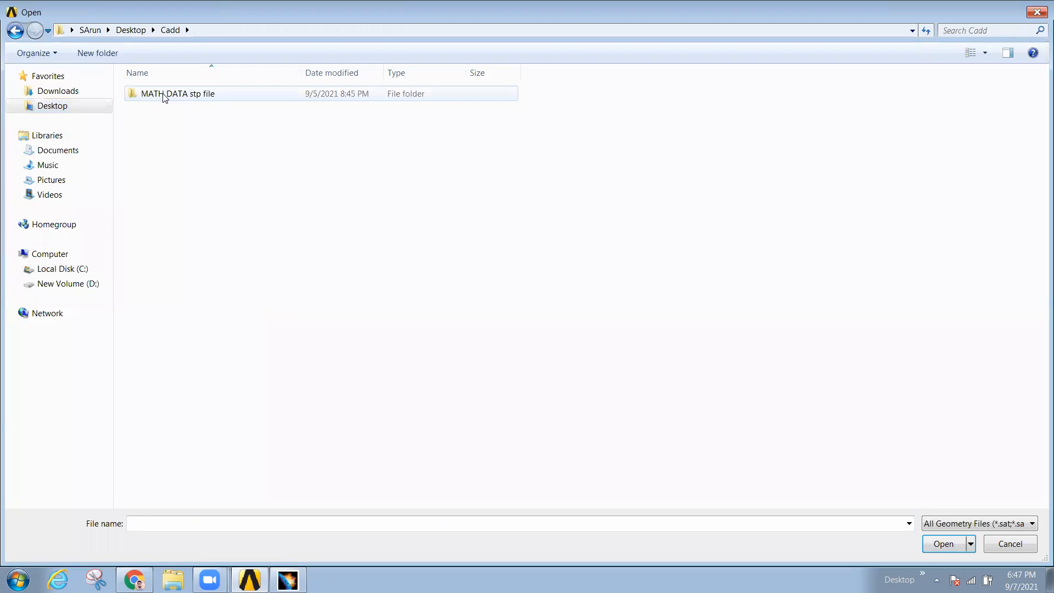
left_click(82, 105)
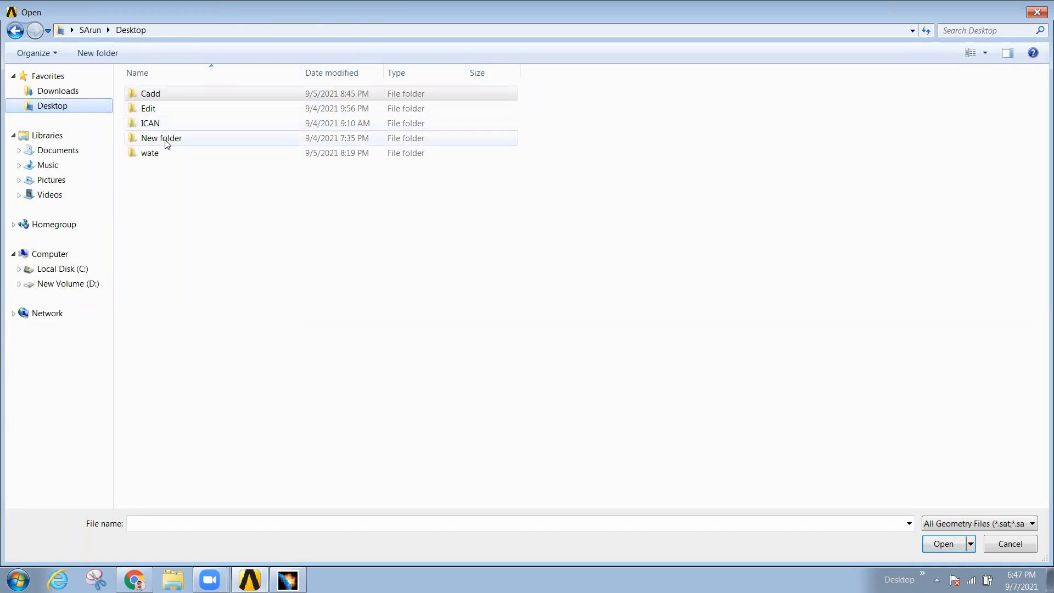
double_click(160, 154)
left_click(130, 30)
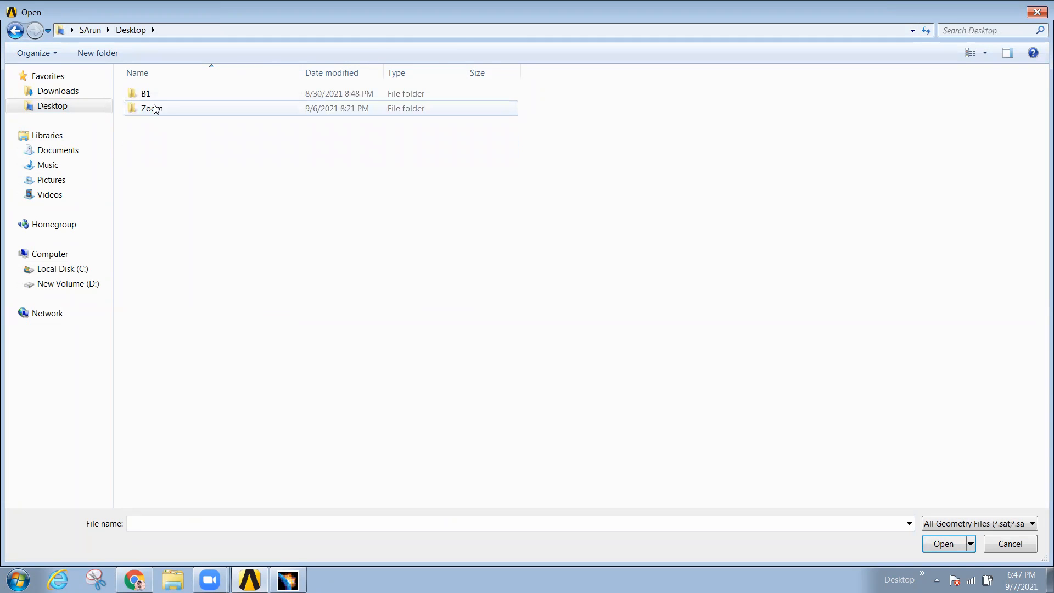
double_click(153, 107)
double_click(165, 95)
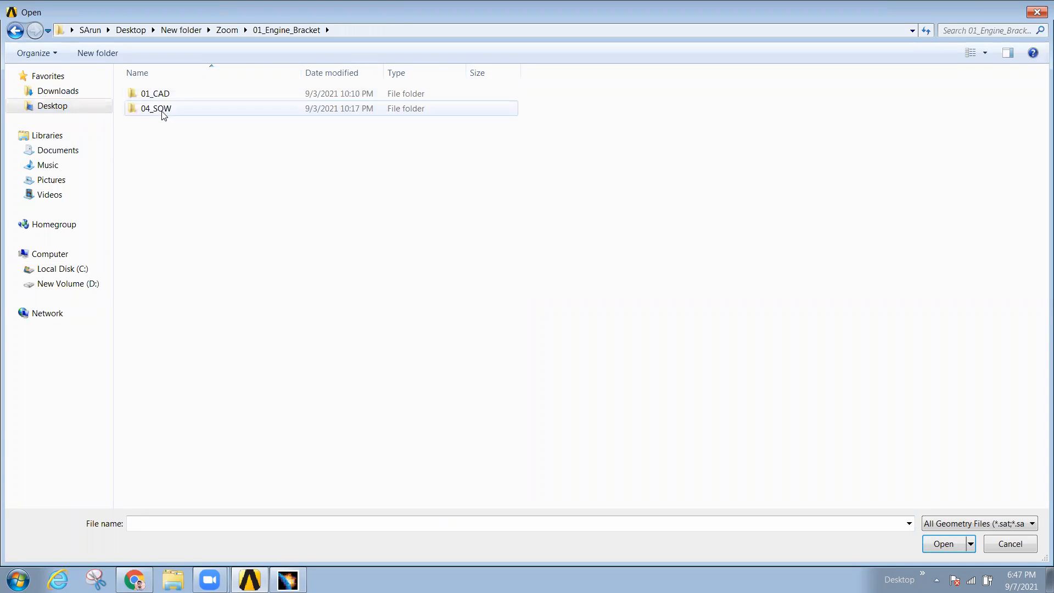
double_click(156, 108)
left_click(305, 30)
left_click(228, 31)
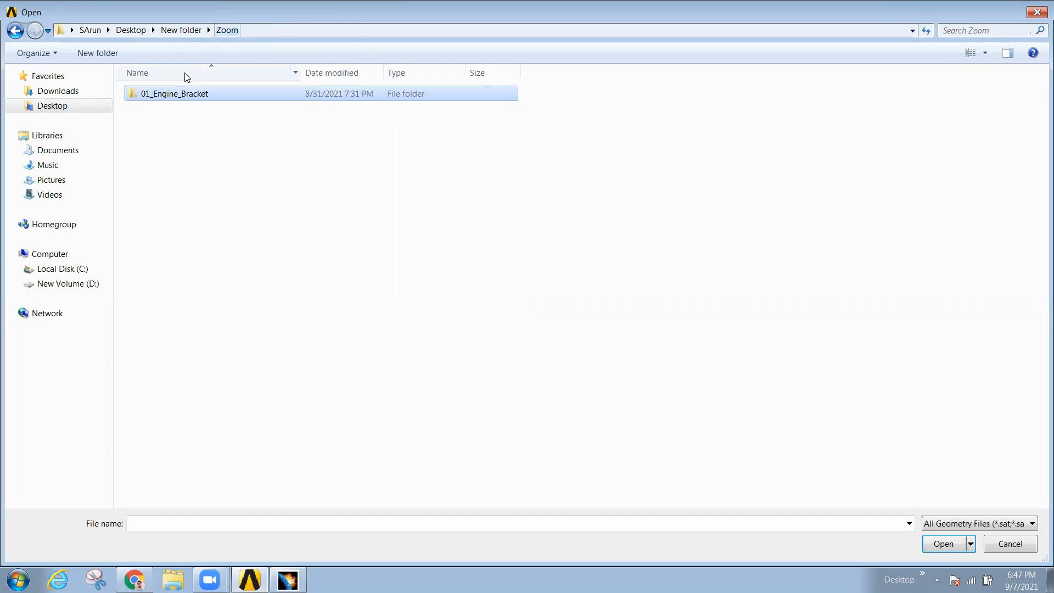
Step: Import C1.stp from the Cadd folder inside New folder's B1 folder as the Modal system's geometry
left_click(183, 30)
double_click(169, 94)
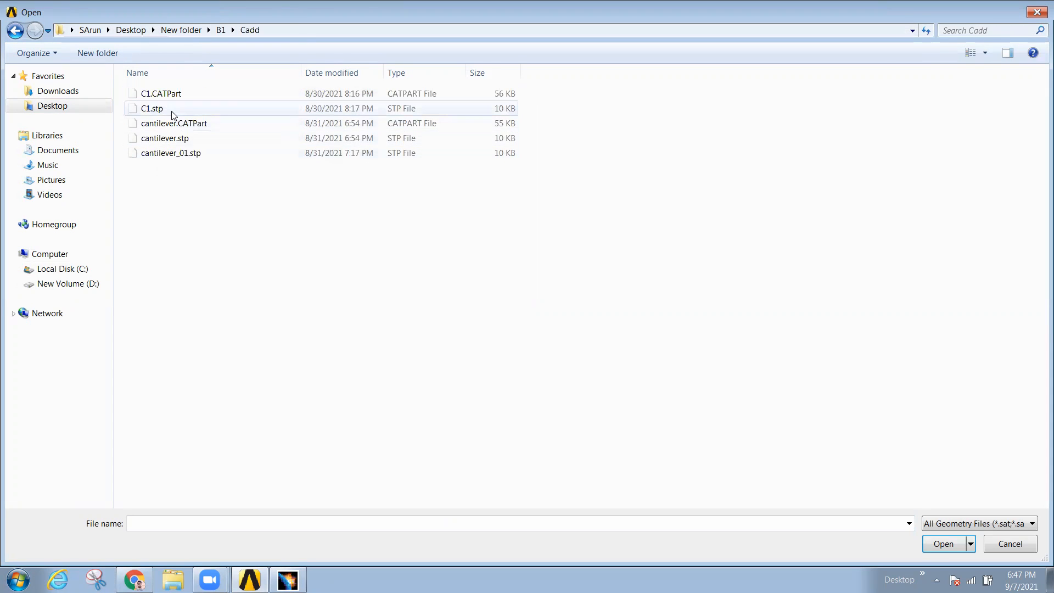
double_click(160, 110)
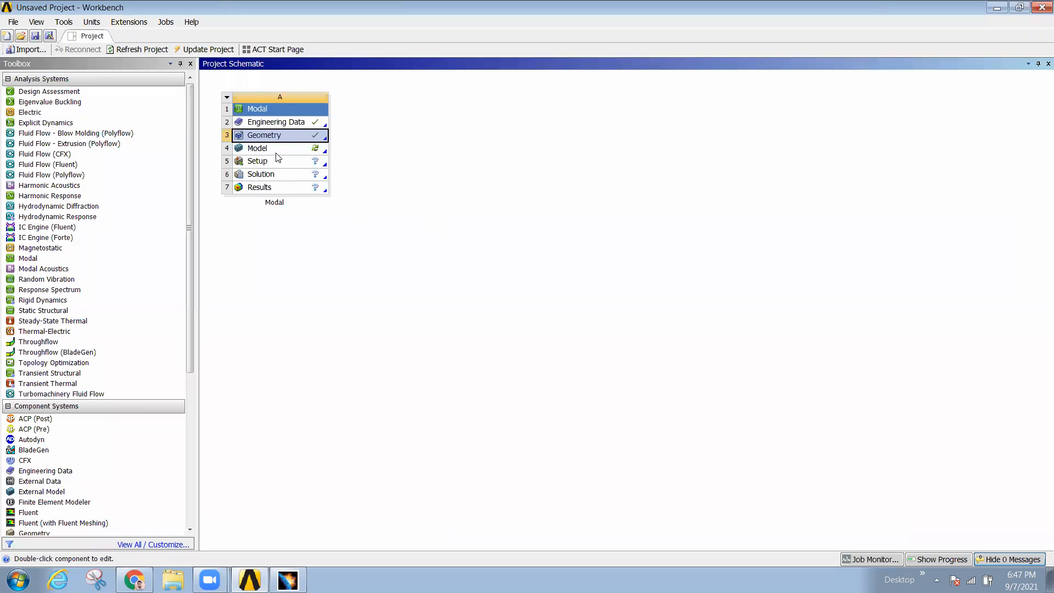
Step: Add a Static Structural system that shares the Modal system's engineering data, geometry and model
left_click(272, 146)
left_click(374, 226)
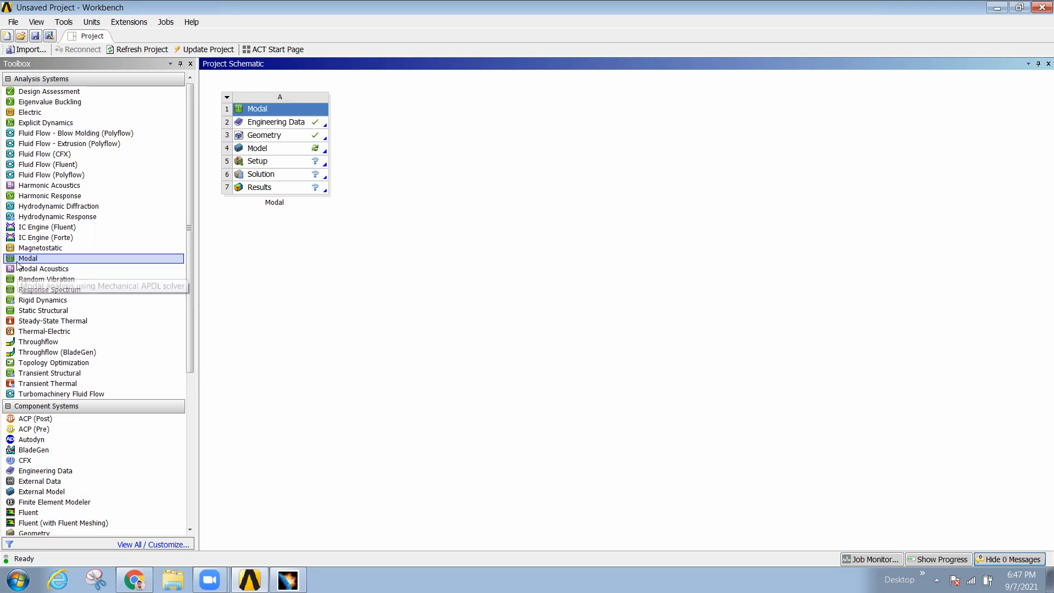
left_click_drag(35, 311, 260, 164)
left_click(416, 291)
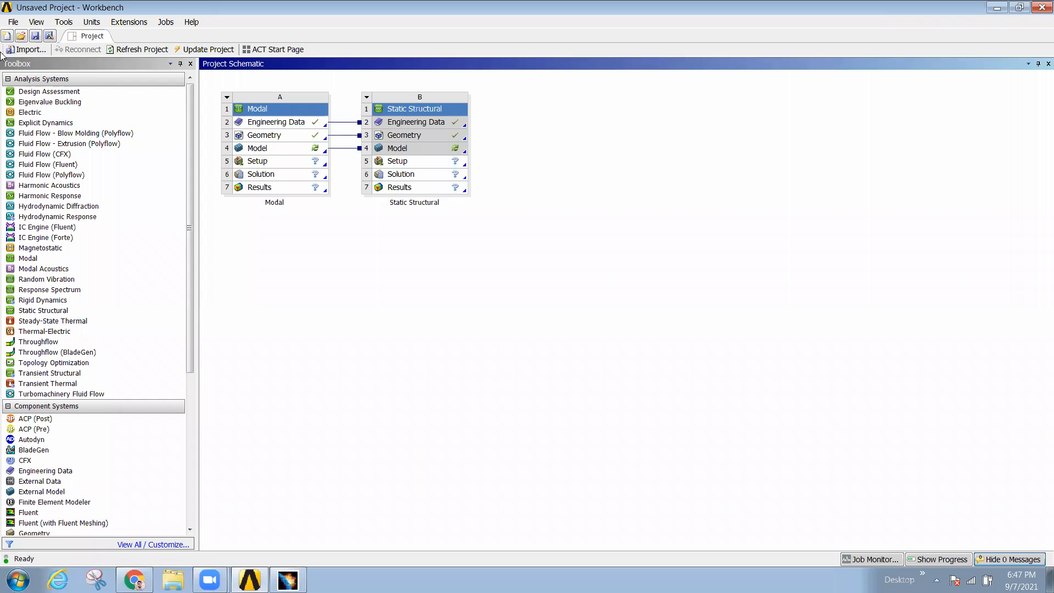
Step: Add an Eigenvalue Buckling system linked to the Static Structural solution, sharing its engineering data, geometry and model
left_click_drag(52, 106, 418, 180)
left_click(547, 109)
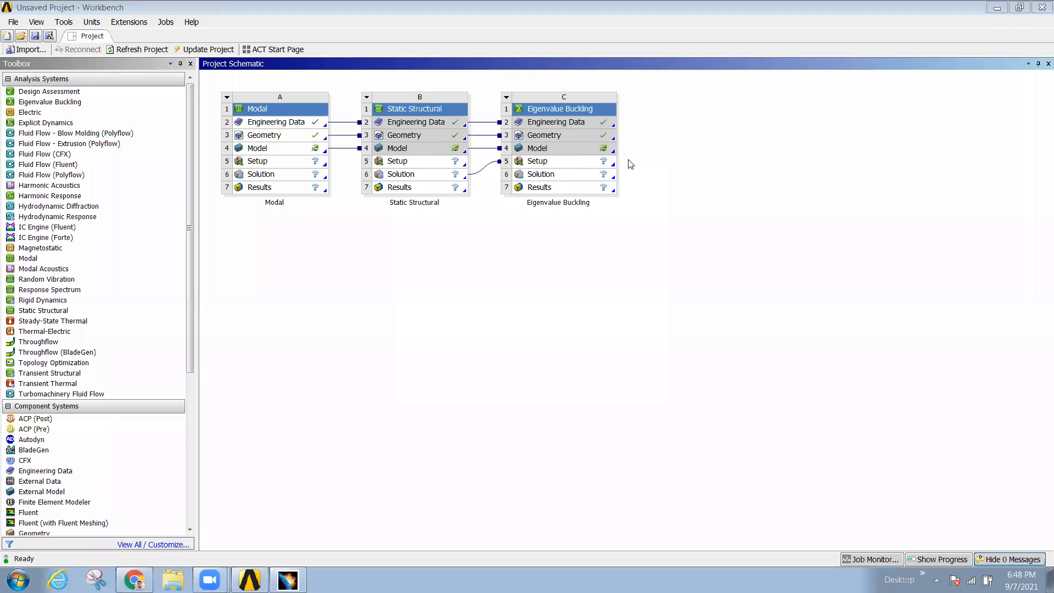
Step: Open the shared engineering data and add a new material named Steel
left_click(268, 125)
double_click(266, 123)
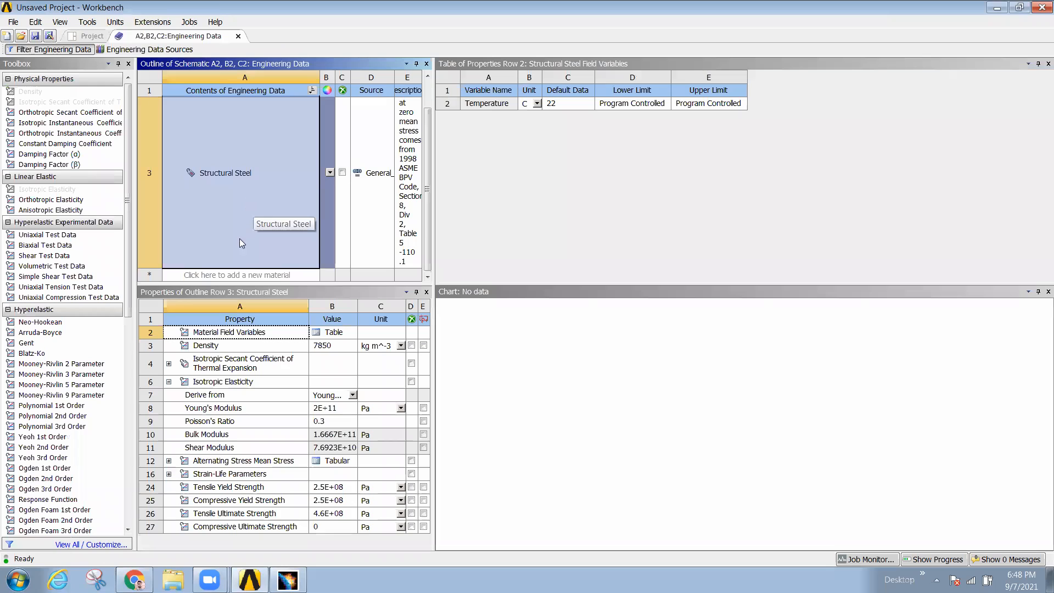
left_click(236, 274)
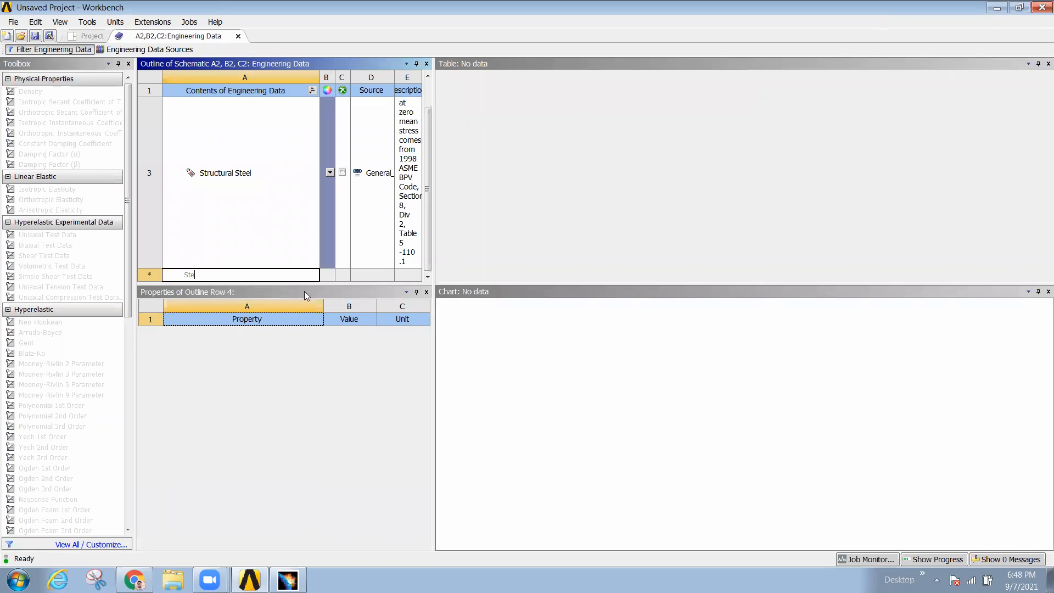
type("Ste")
key("Return")
left_click(248, 120)
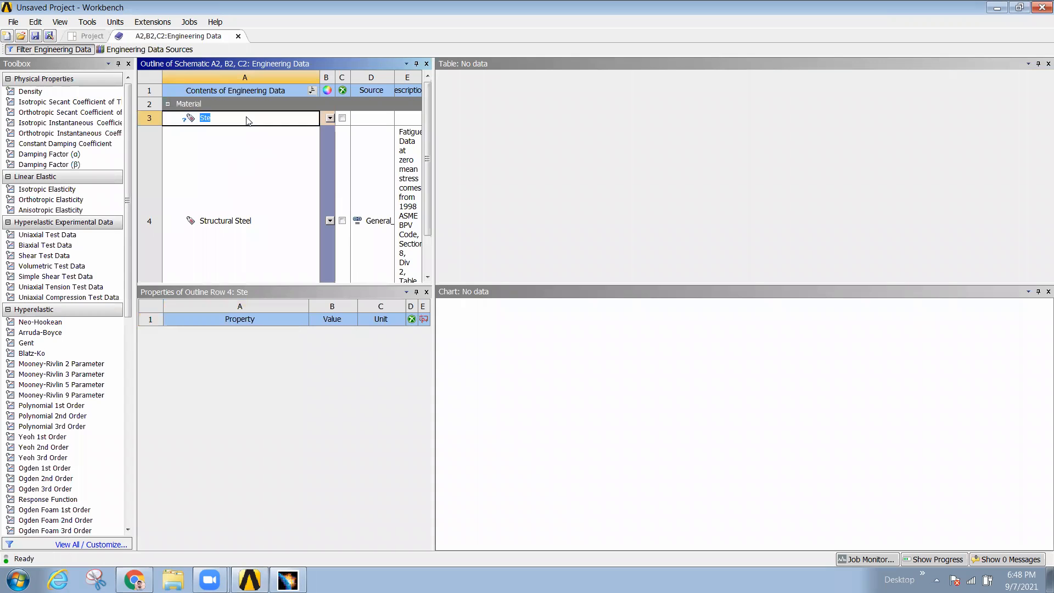
key("BackSpace")
key("BackSpace")
type("Steel")
key("Return")
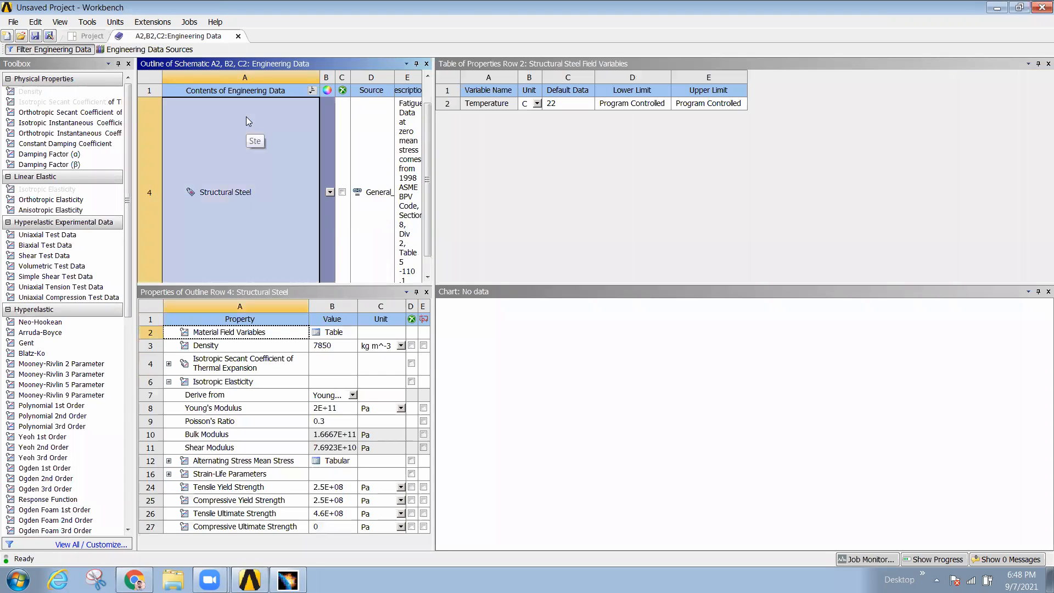
Step: Suppress the default Structural Steel material
scroll(193, 155, "down", 1)
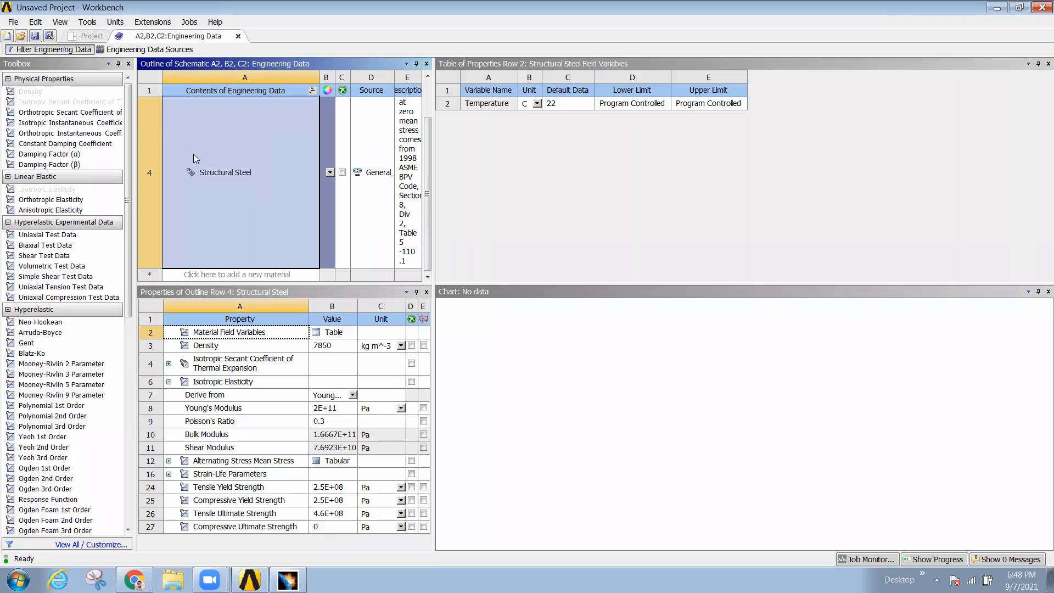
left_click(341, 172)
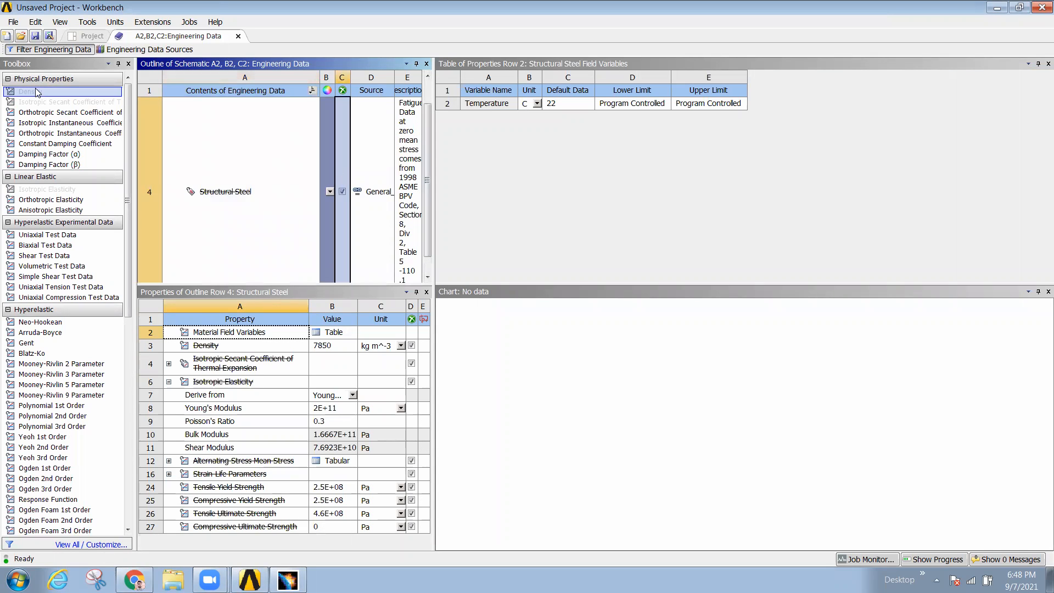
left_click(524, 218)
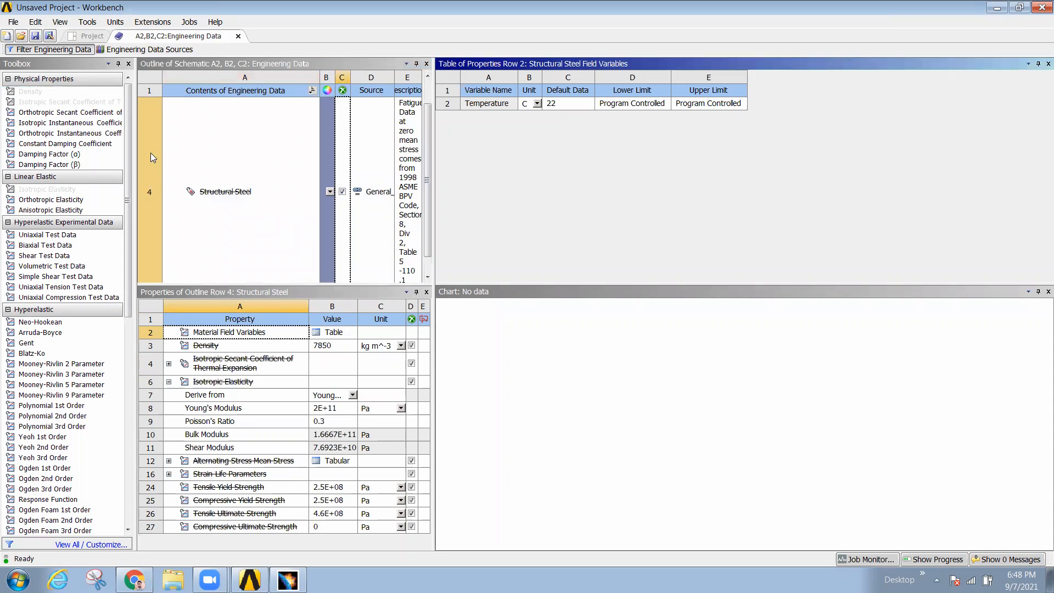
Step: Check the engineering data sources, return to the project materials with filtering turned off, and widen the material outline
left_click(129, 48)
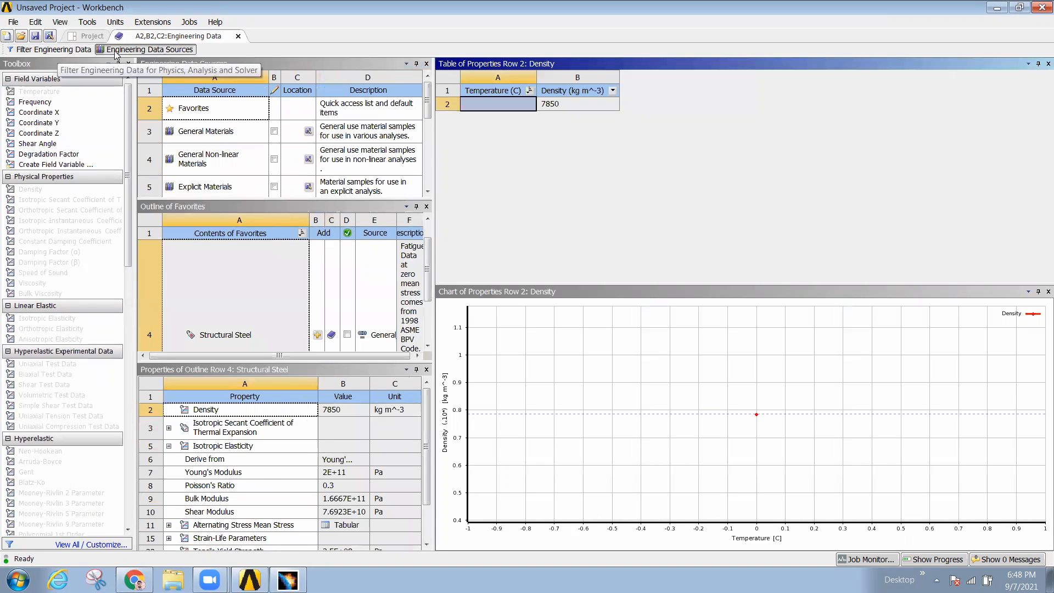
left_click(64, 49)
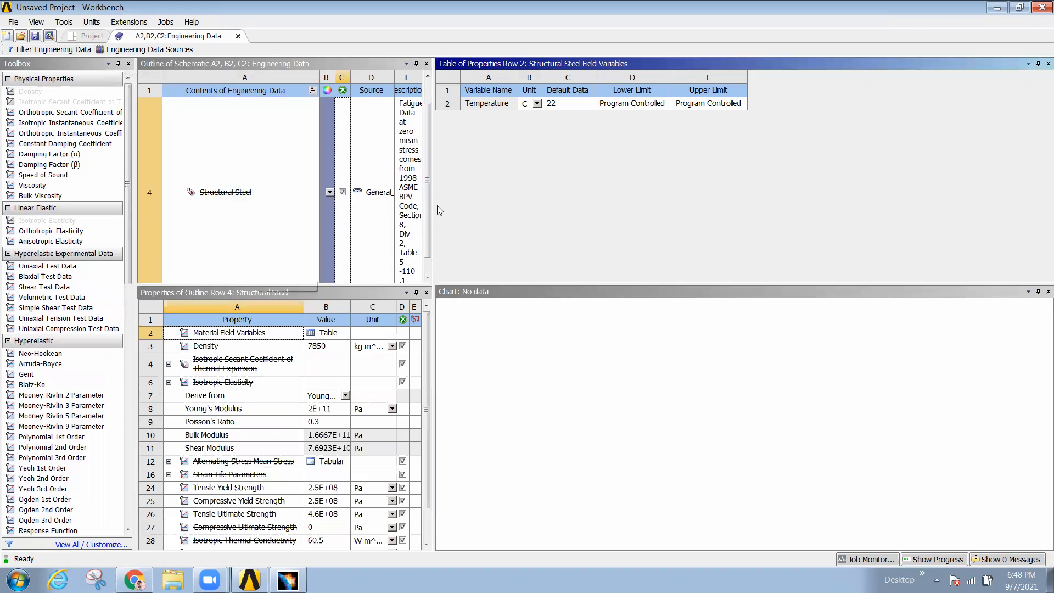
left_click_drag(434, 194, 652, 194)
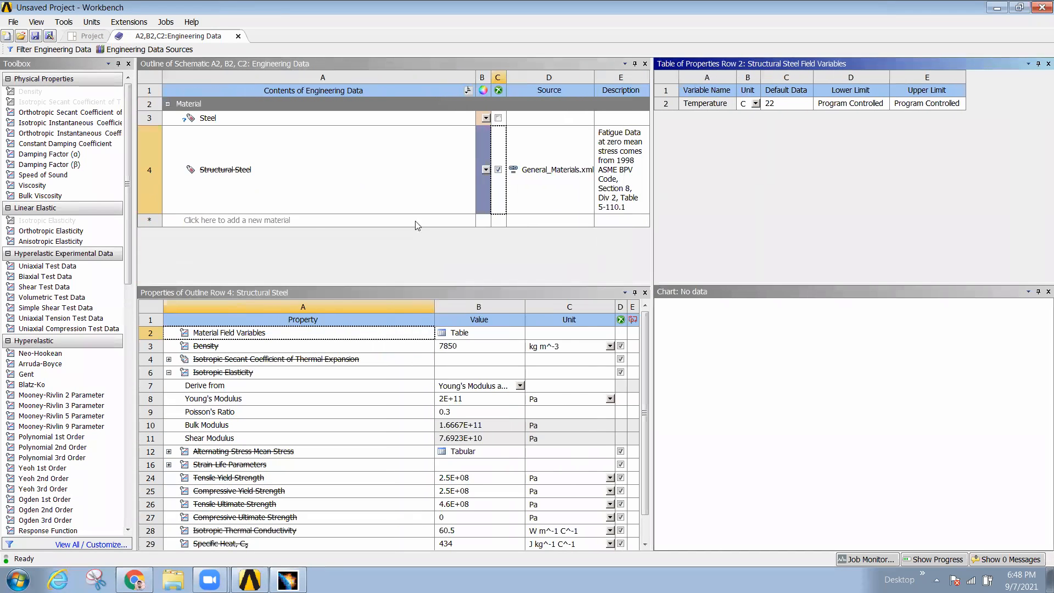
Step: Add the Density and Isotropic Elasticity properties to the Steel material
left_click(261, 118)
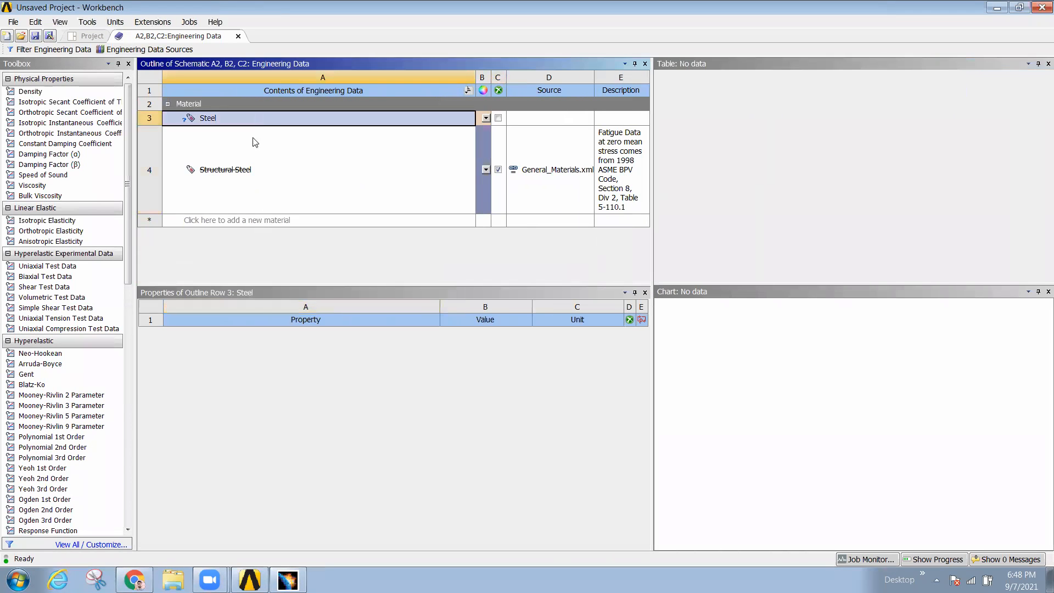
left_click_drag(25, 94, 300, 327)
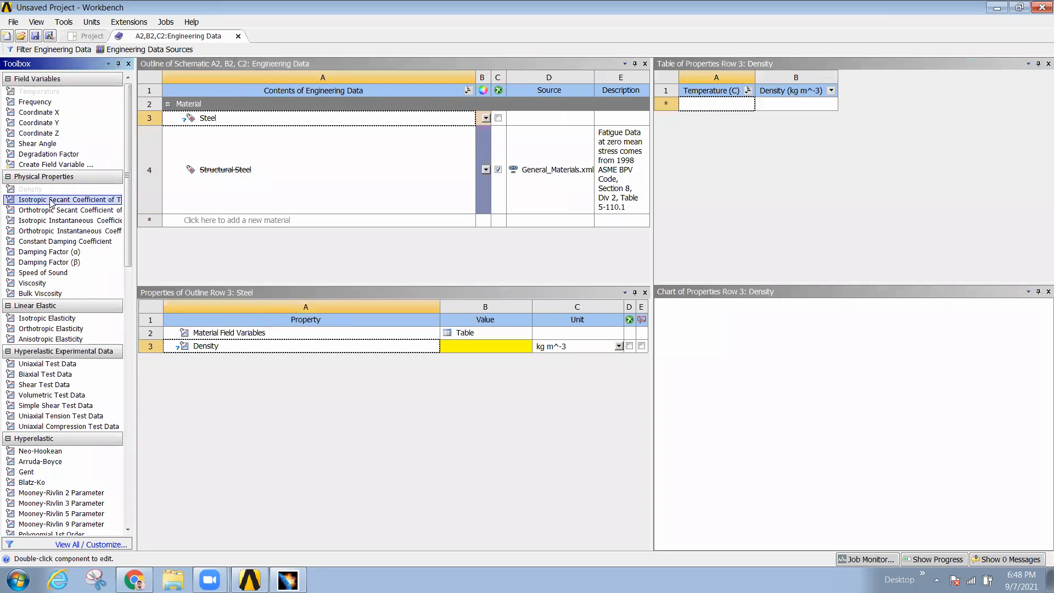
left_click_drag(43, 318, 365, 327)
Step: Set the Steel material's density to 7840 kg m^-3
left_click(492, 352)
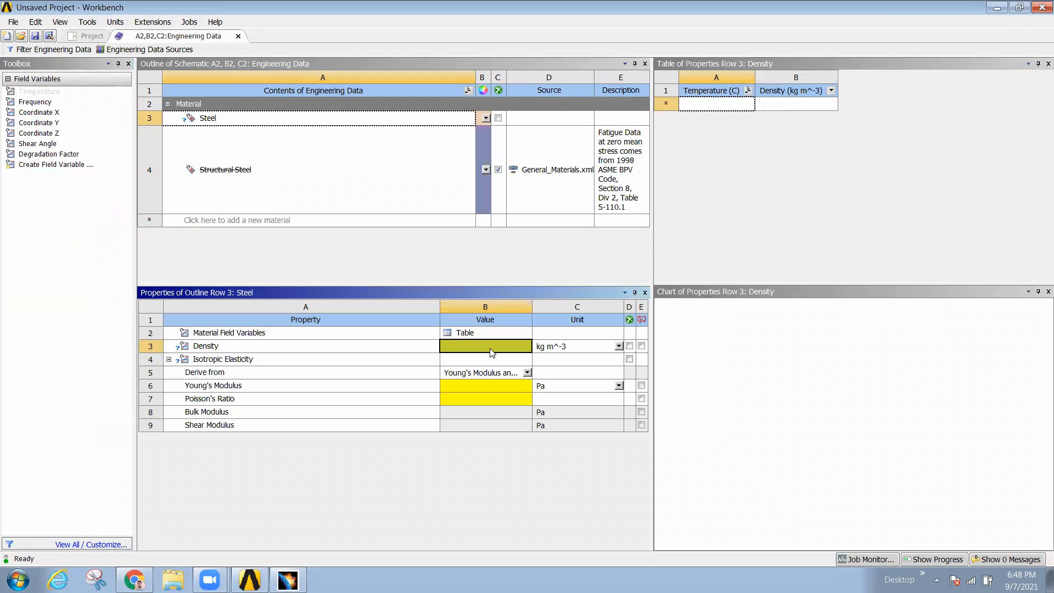
type("7")
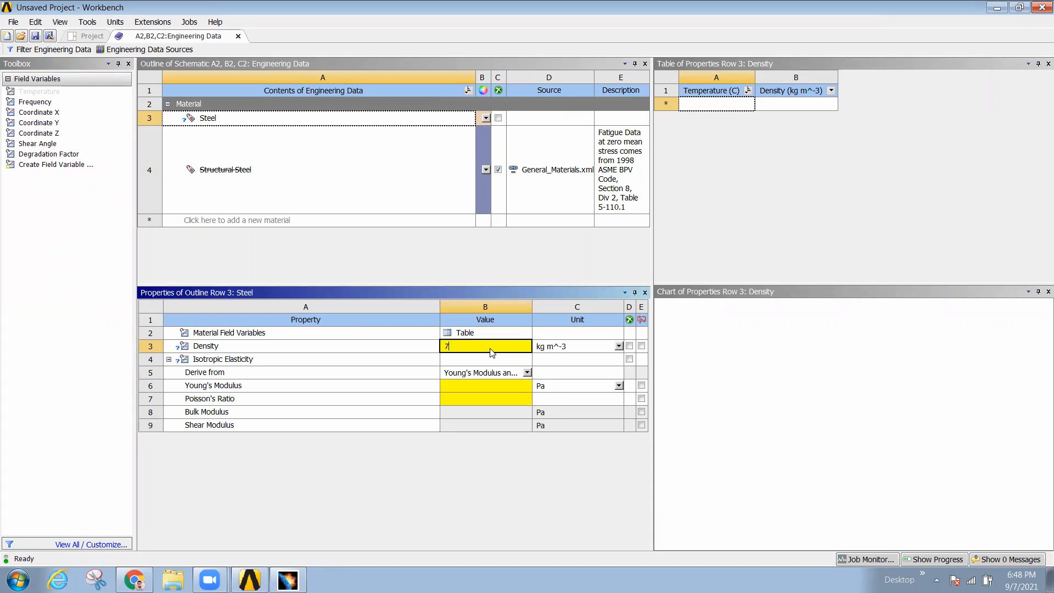
type("840")
key("Return")
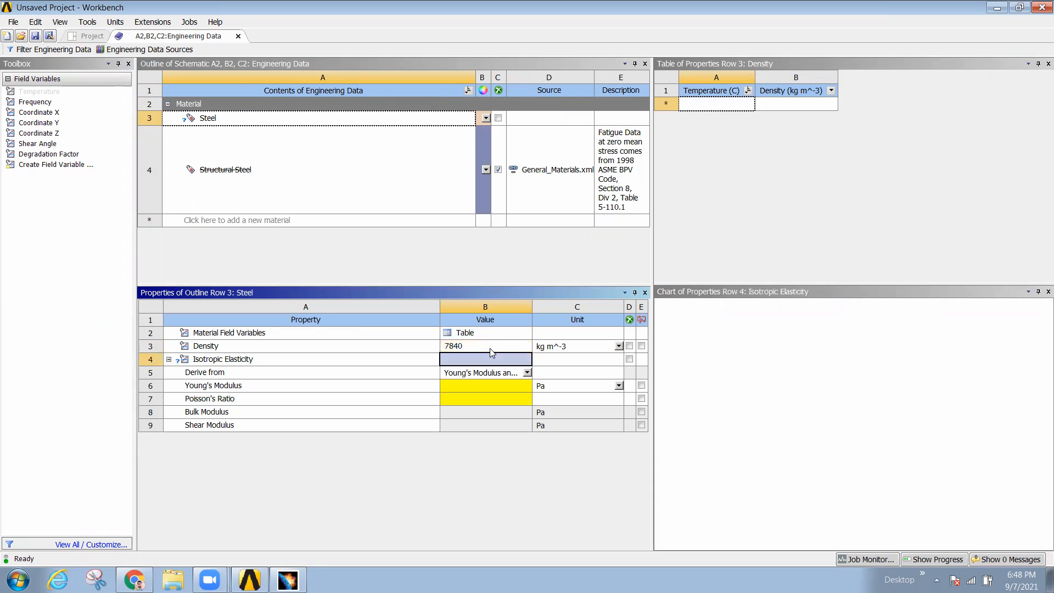
Step: Set the Steel material's Young's modulus to 210000 MPa and its Poisson's ratio to 0.3
left_click(470, 383)
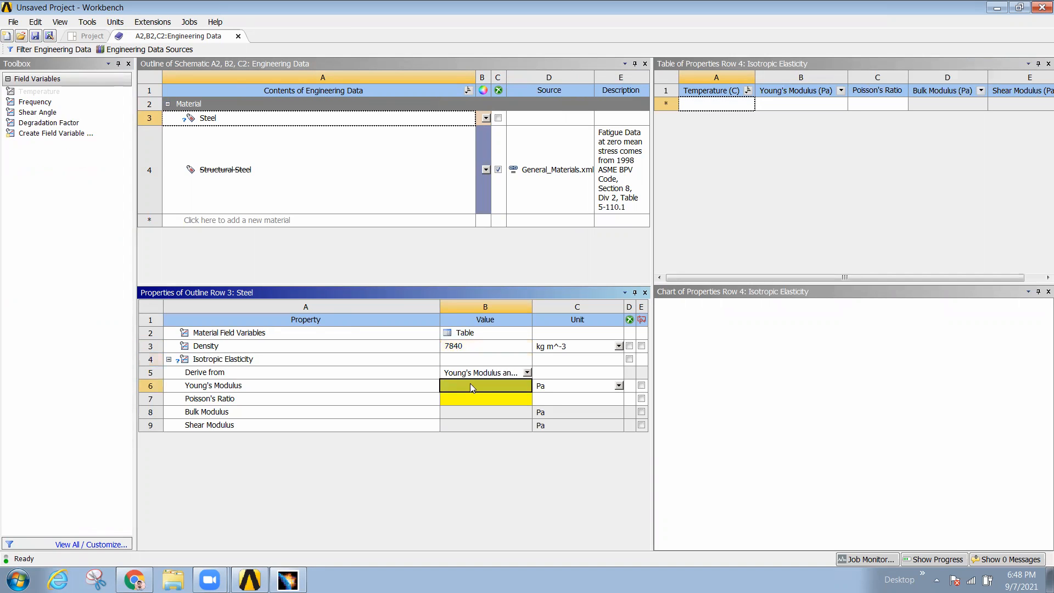
left_click(619, 385)
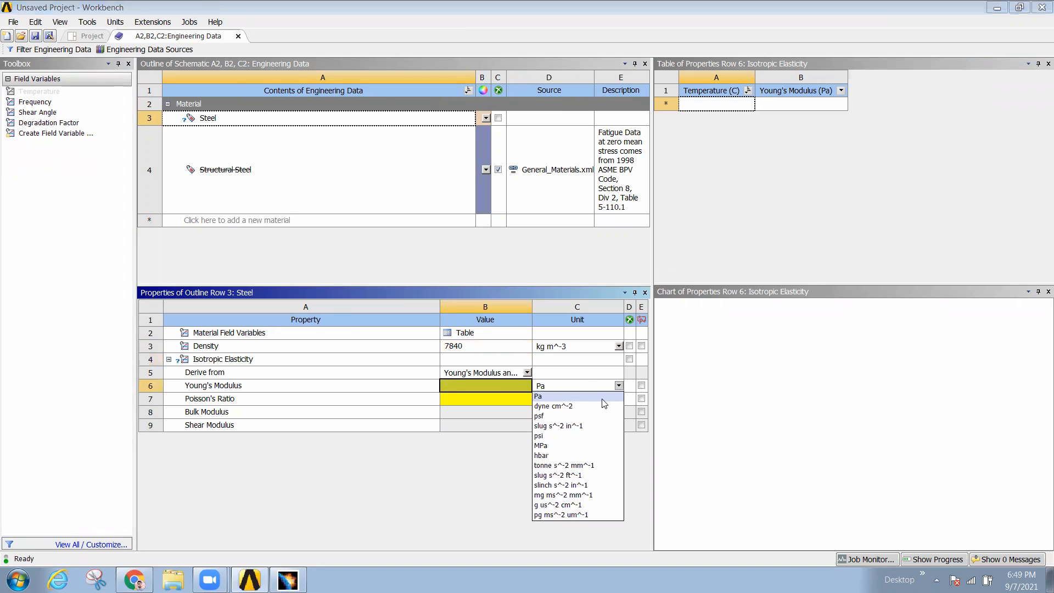
left_click(551, 443)
type("2")
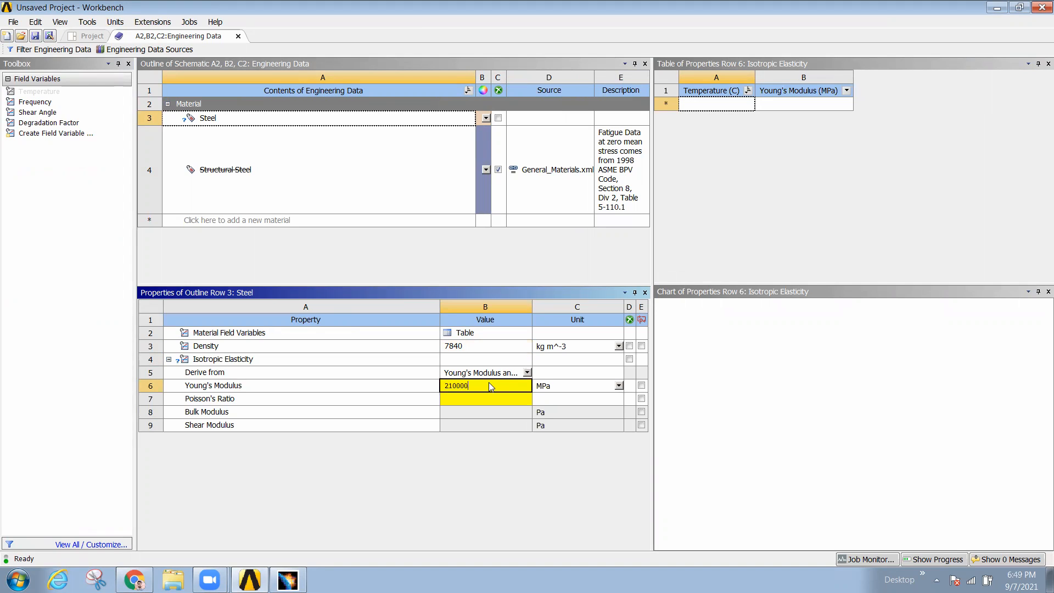
type("10000")
key("Return")
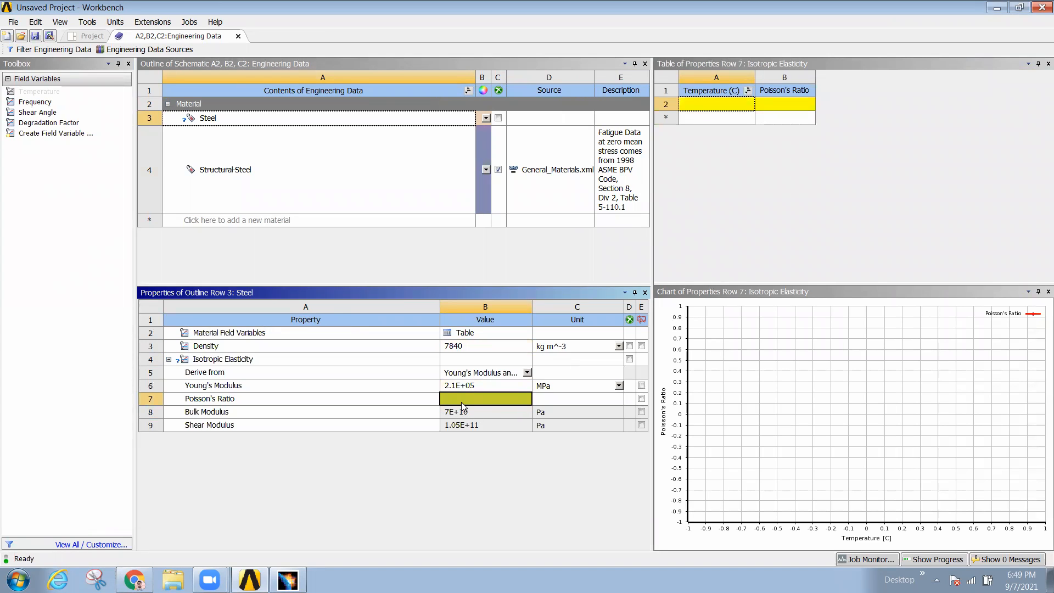
type("0")
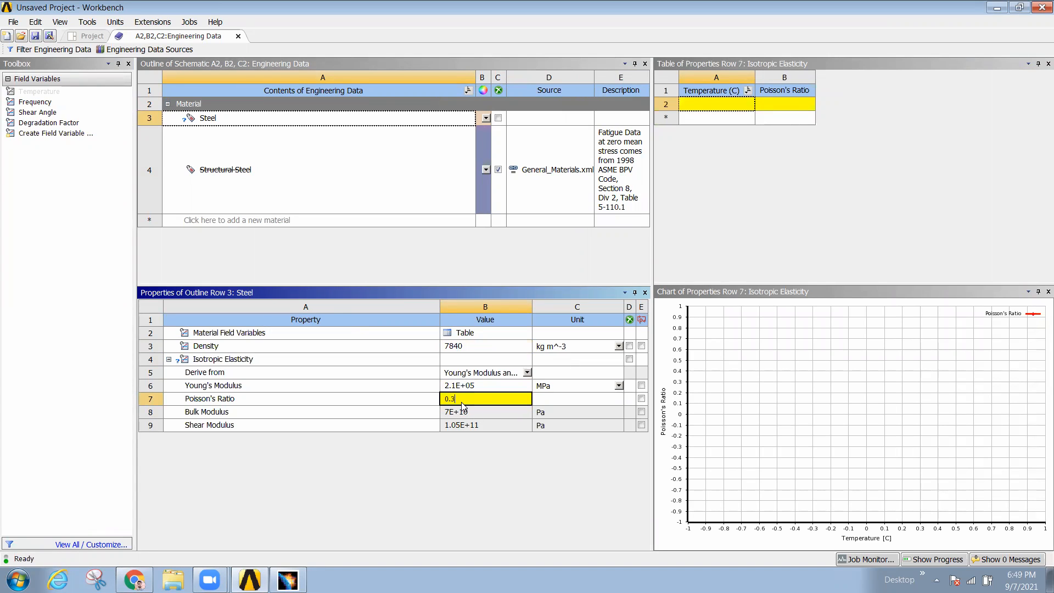
type(".3")
key("Return")
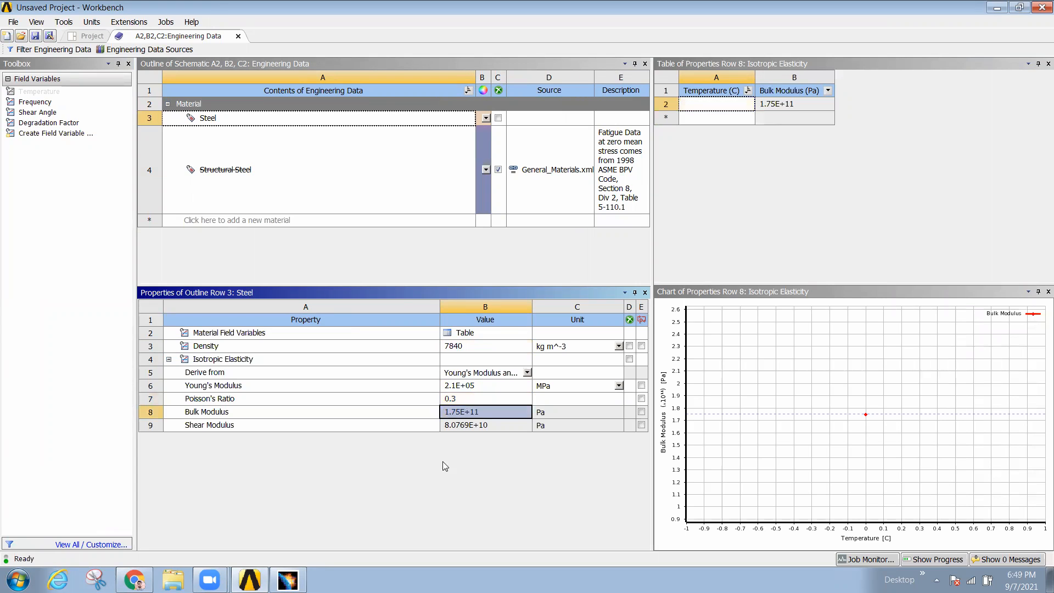
Step: Return to the project schematic and open the Modal system's Model for editing in Mechanical
left_click(87, 36)
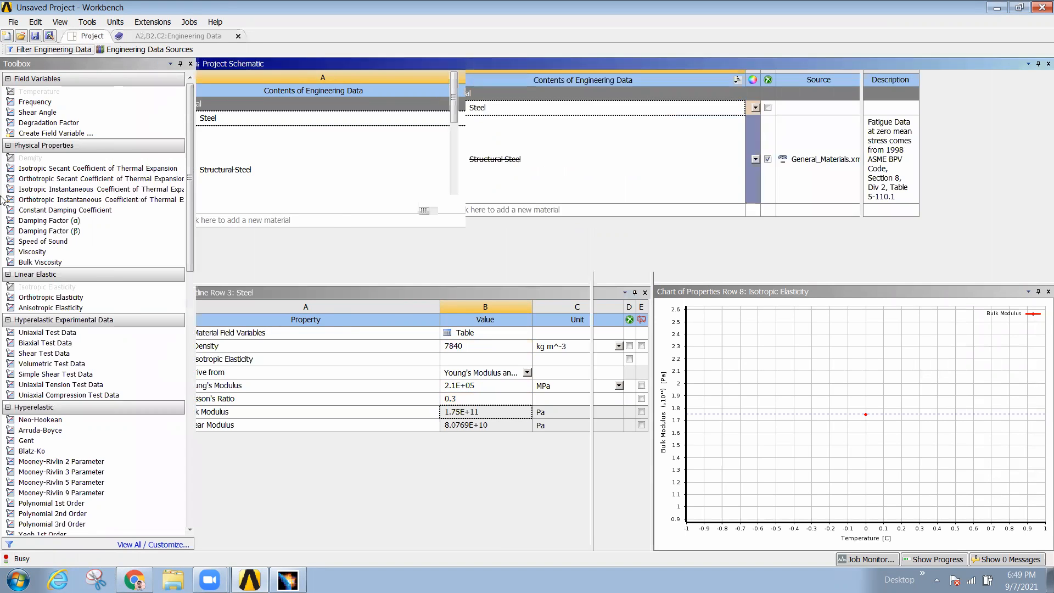
left_click(289, 137)
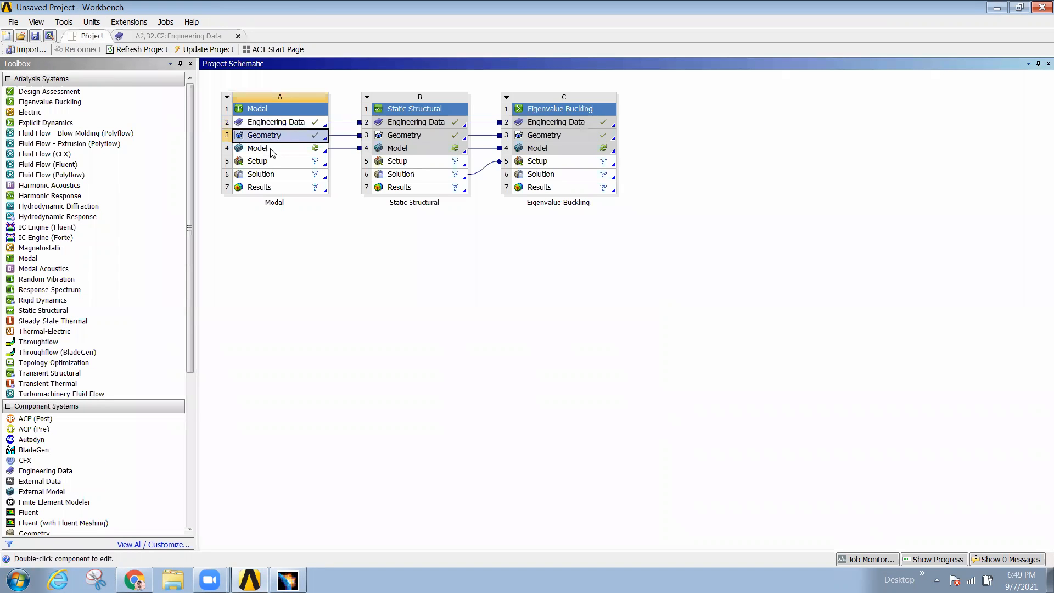
left_click(271, 150)
right_click(271, 149)
left_click(301, 154)
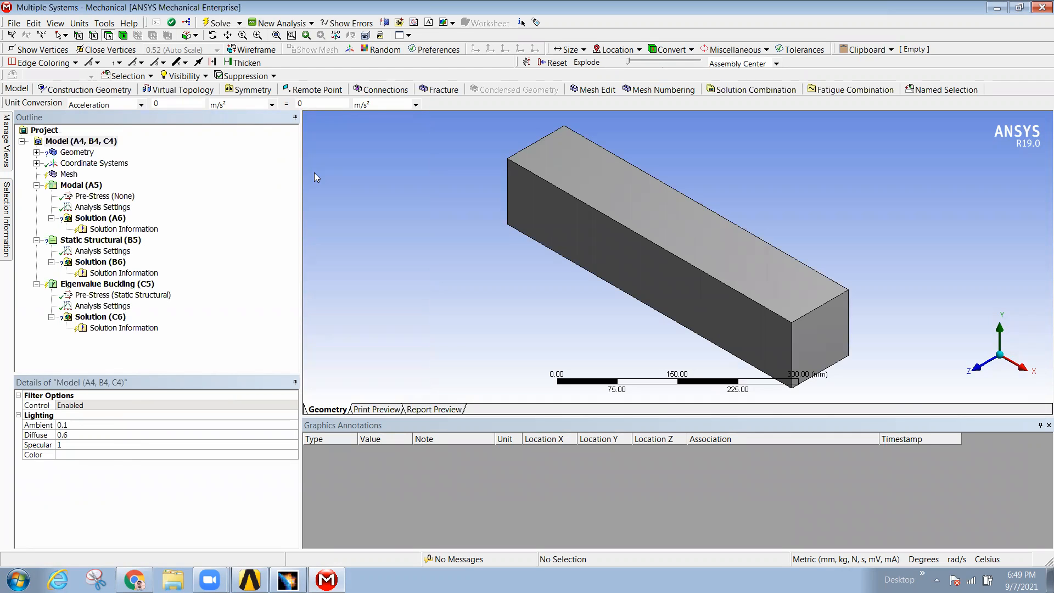
Step: Generate a mesh on the bar with the default mesh settings and inspect it
middle_click_drag(727, 306, 468, 287)
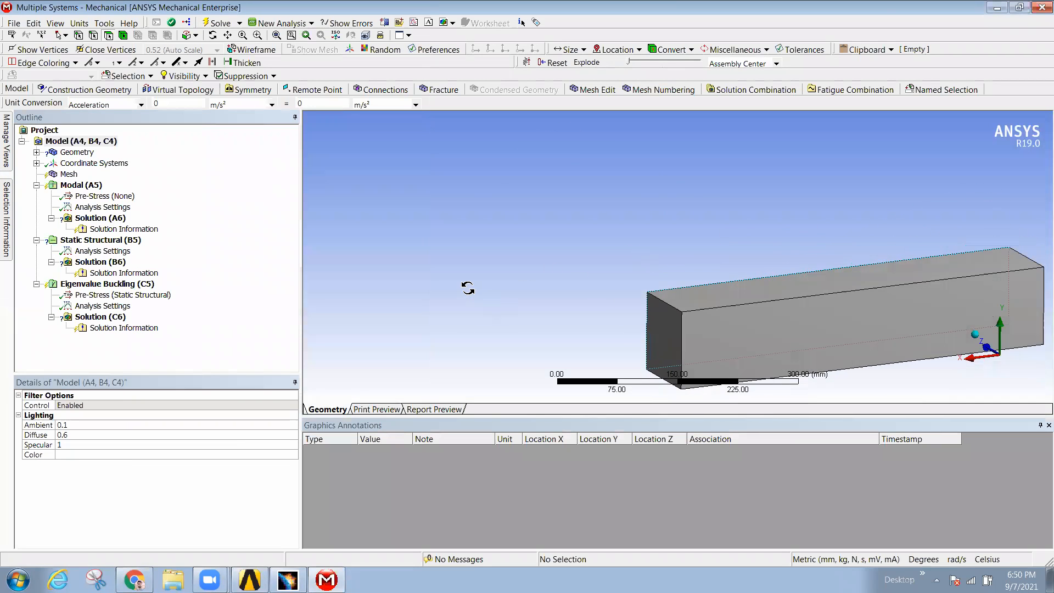
middle_click_drag(800, 310, 572, 314)
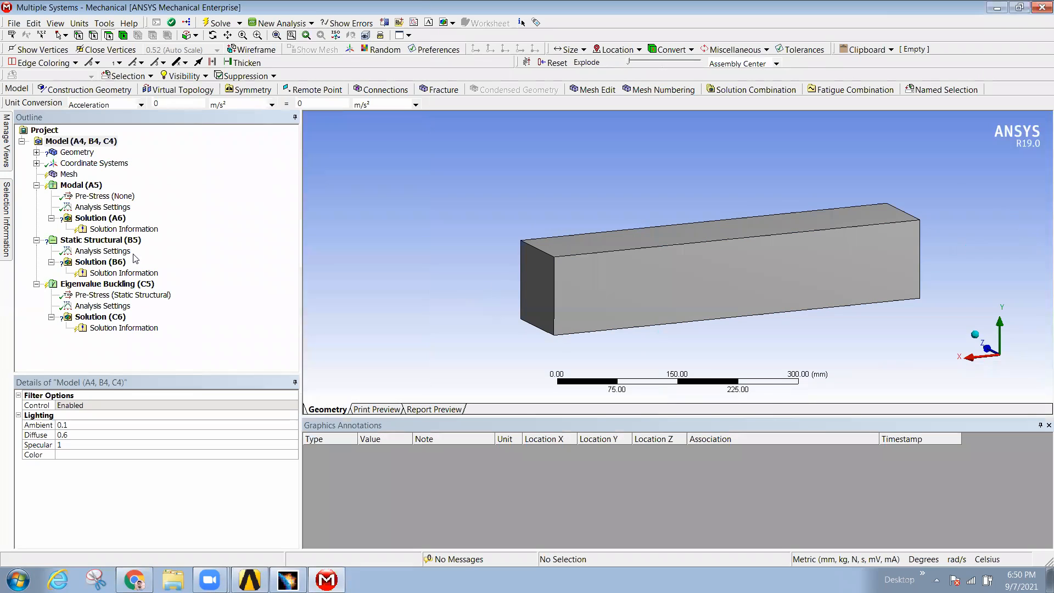
left_click(69, 174)
right_click(70, 174)
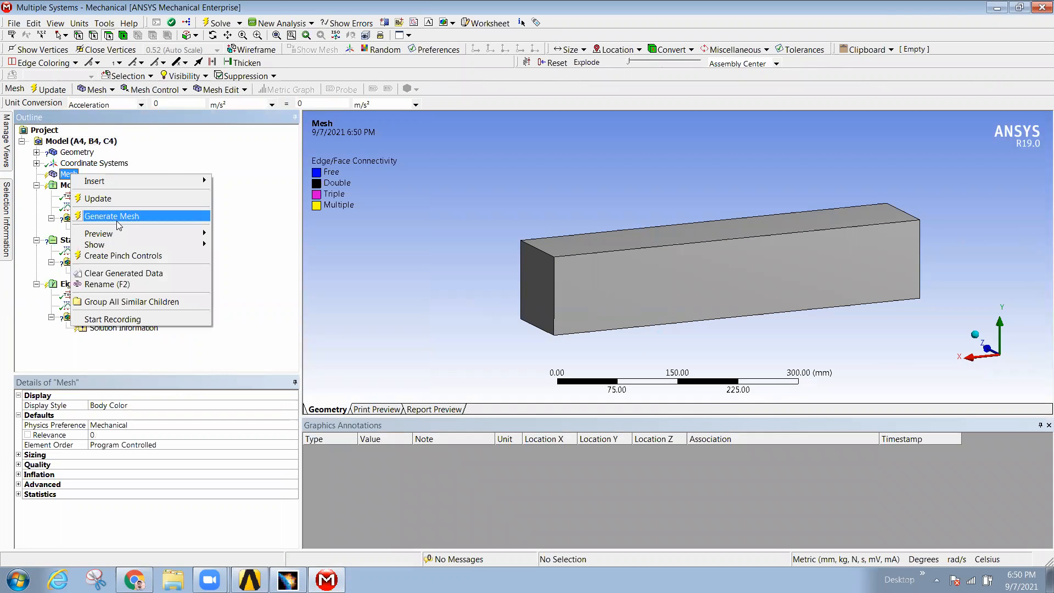
left_click(111, 215)
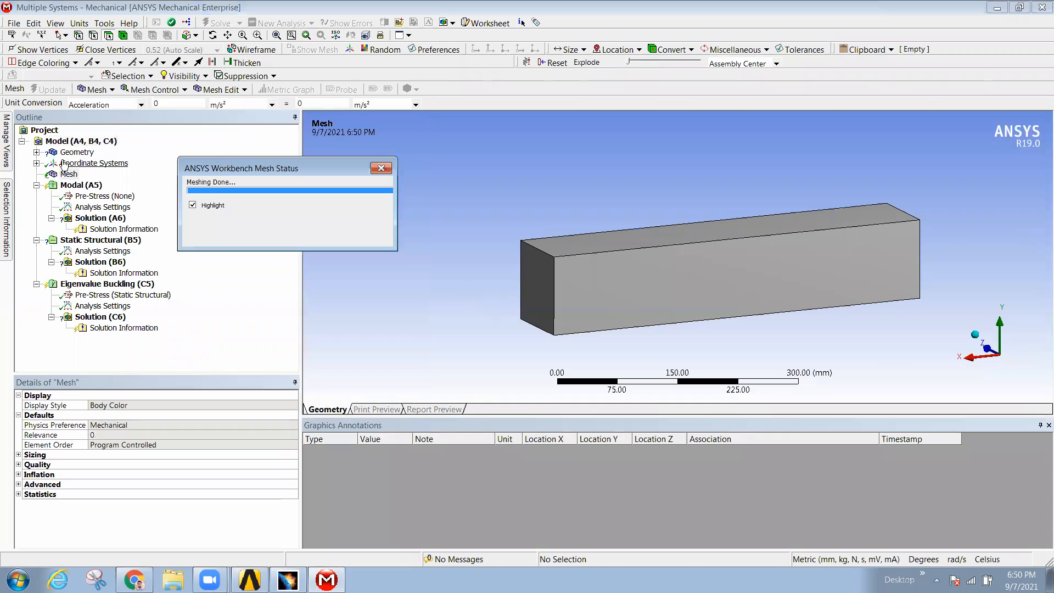
mouse_move(667, 315)
middle_mouse_down()
mouse_move(616, 308)
mouse_move(668, 312)
middle_mouse_up()
scroll(668, 313, "down", 1)
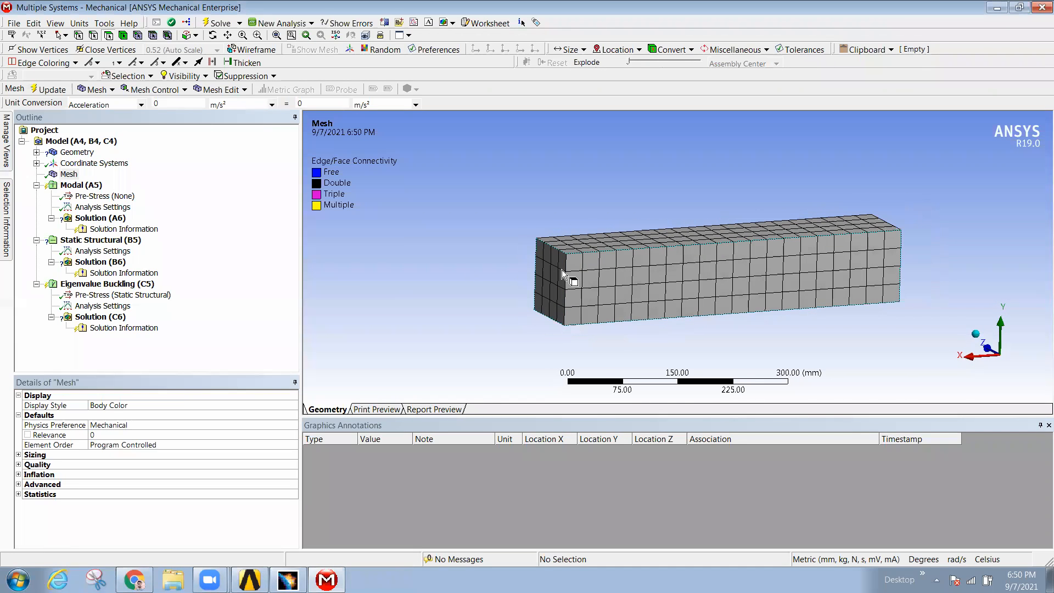
mouse_move(597, 279)
middle_mouse_down()
mouse_move(575, 301)
mouse_move(600, 294)
middle_mouse_up()
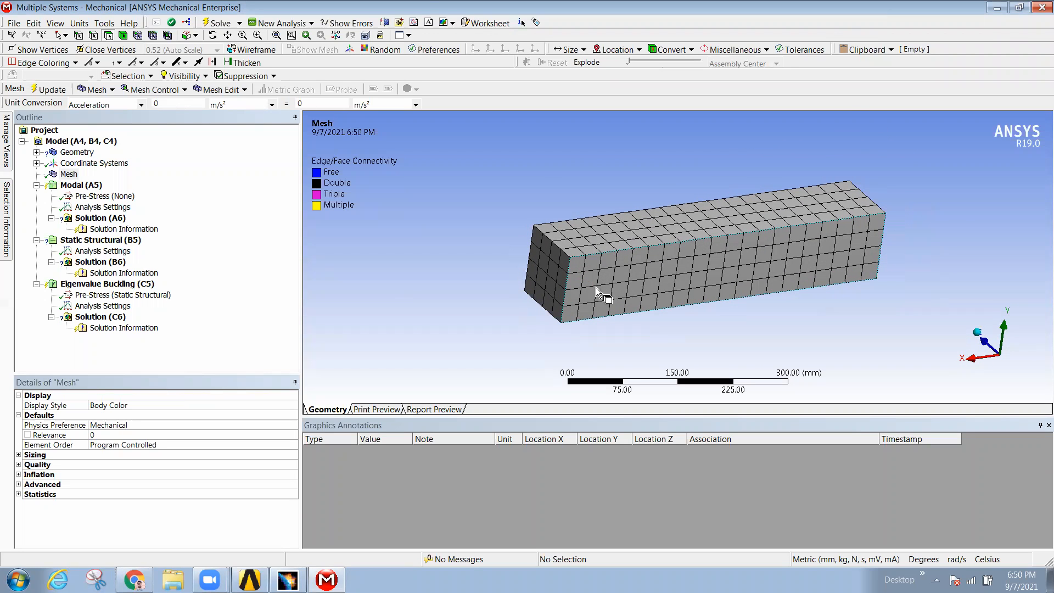
Step: Assign the Steel material to Part1 in the geometry
left_click(36, 152)
left_click(84, 163)
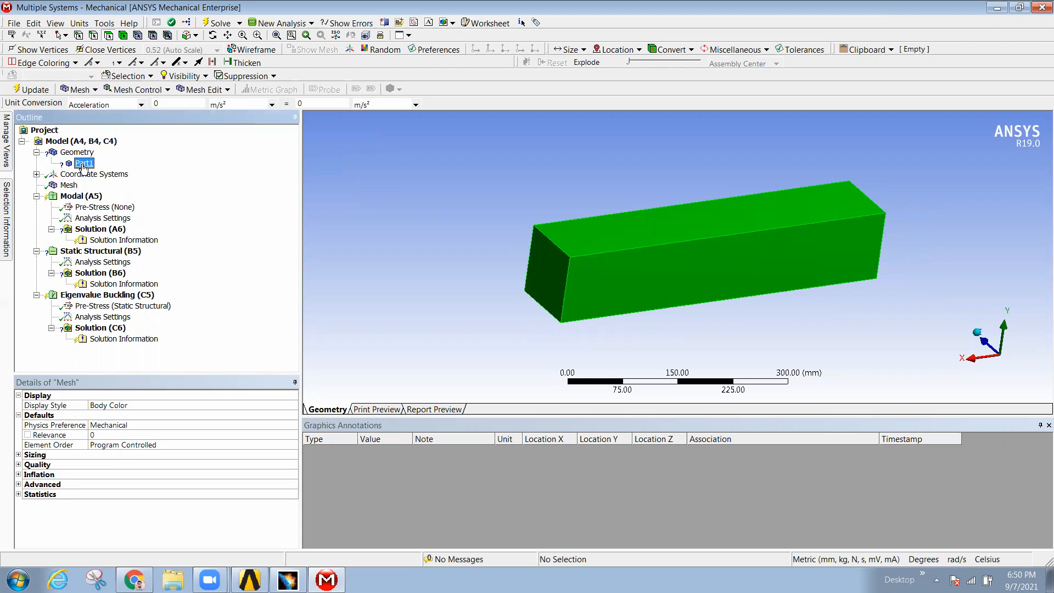
left_click(241, 475)
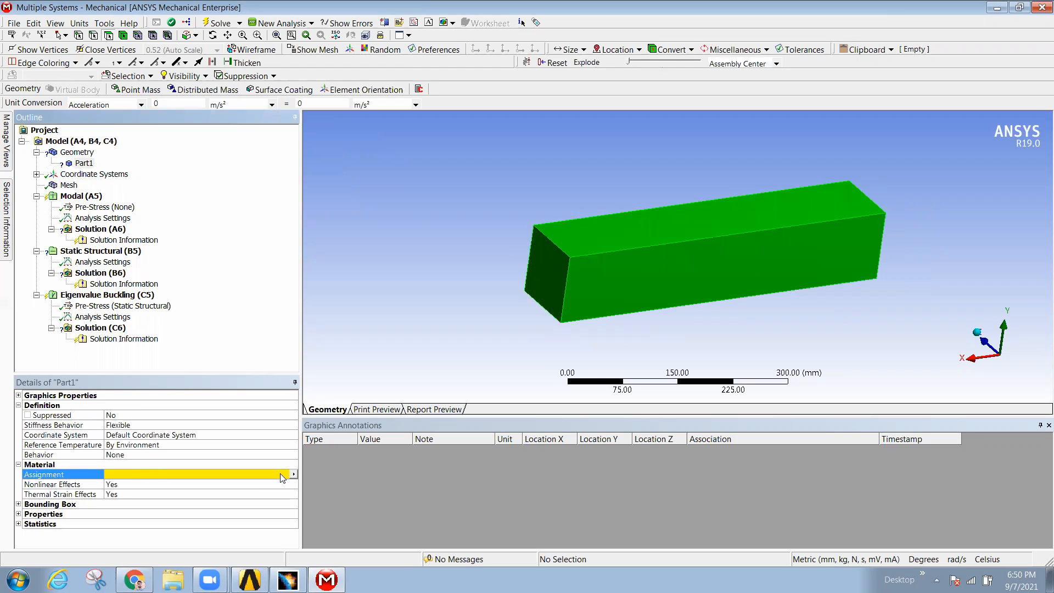
left_click(294, 474)
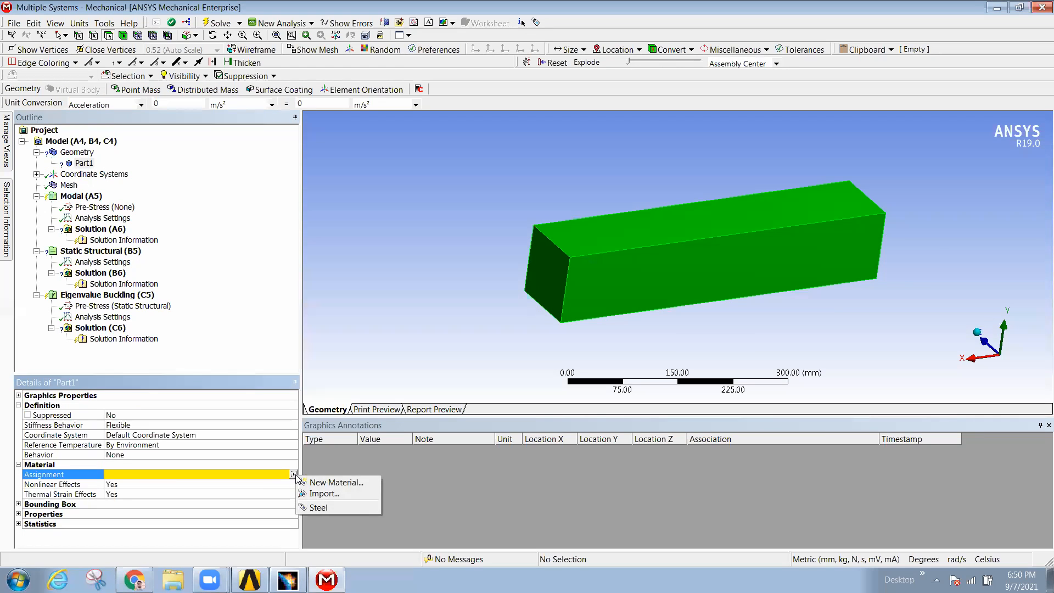
left_click(322, 508)
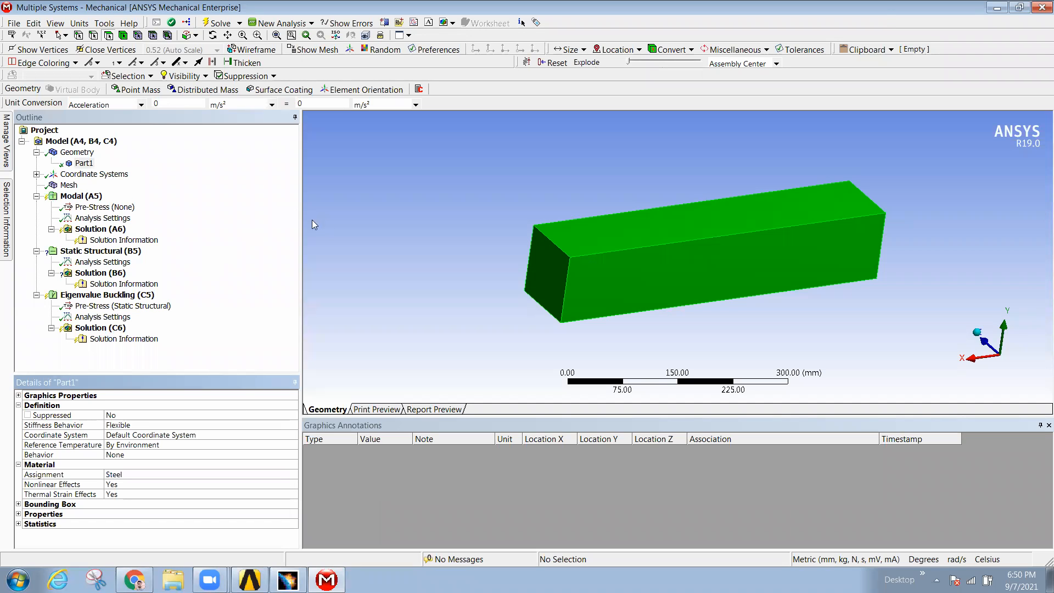
Step: Insert a mesh method control and scope it to the bar body
left_click(68, 185)
mouse_move(652, 271)
middle_mouse_down()
mouse_move(616, 275)
mouse_move(635, 275)
middle_mouse_up()
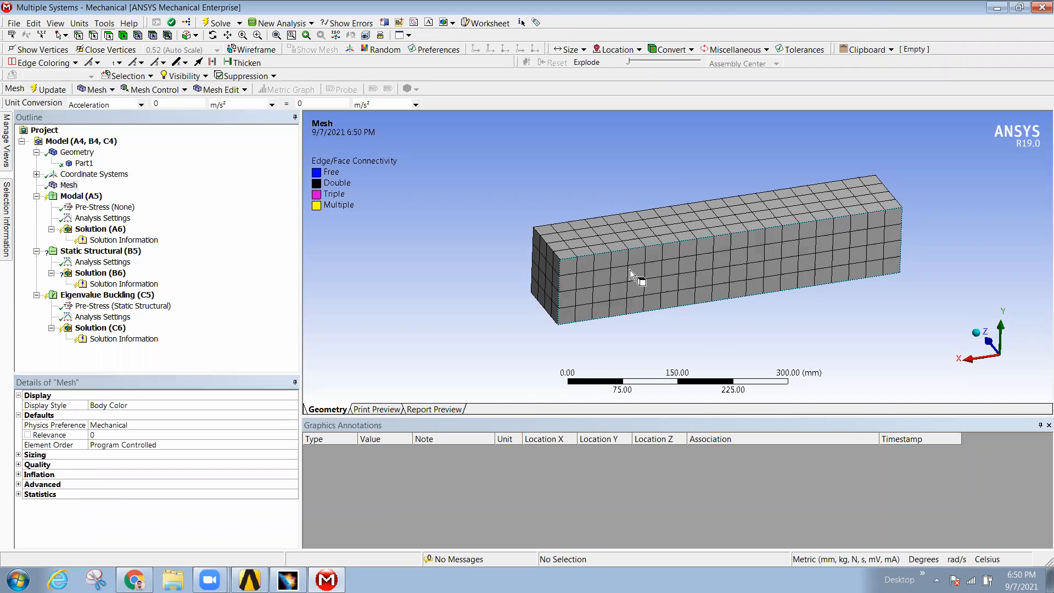
right_click(65, 187)
mouse_move(158, 196)
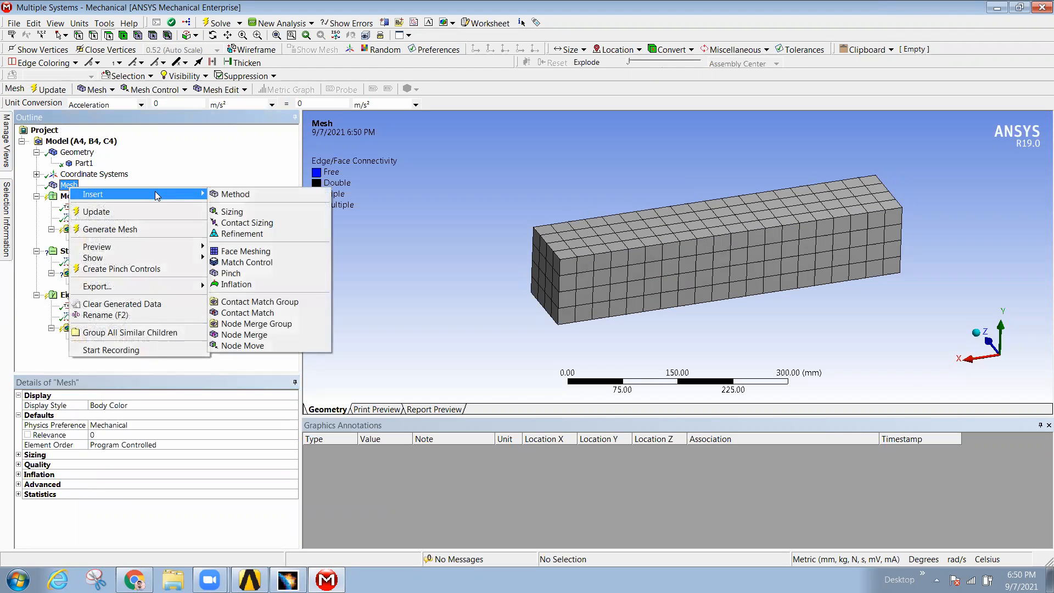
left_click(266, 198)
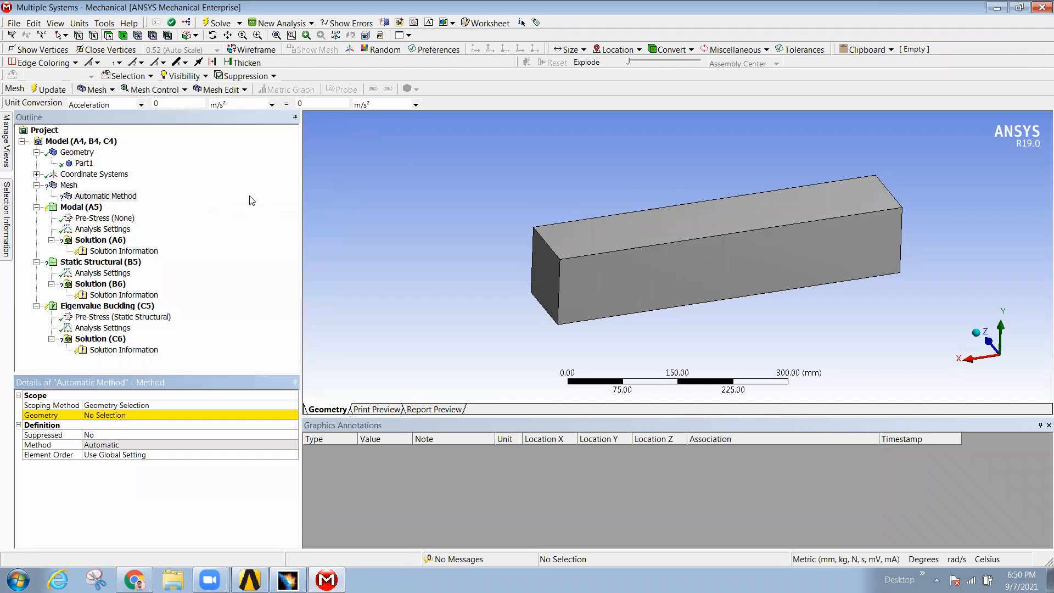
left_click(99, 195)
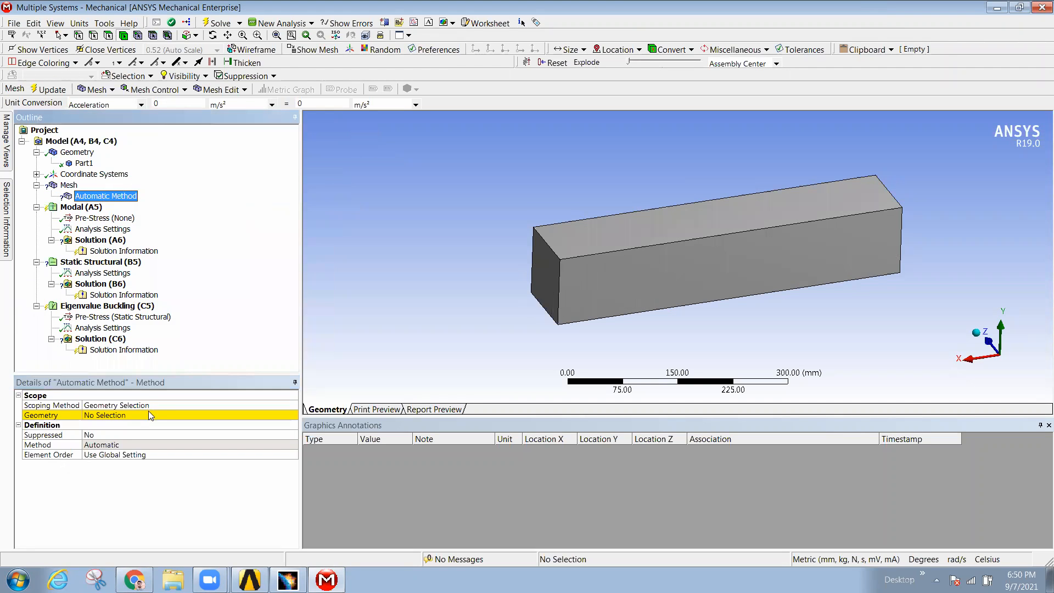
left_click(710, 245)
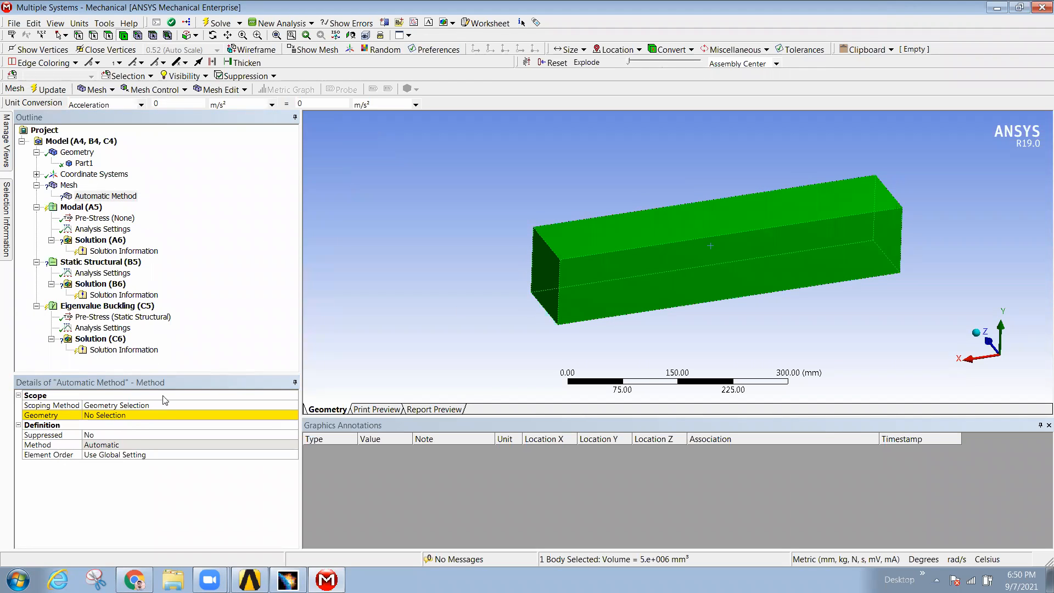
left_click(121, 415)
left_click(96, 415)
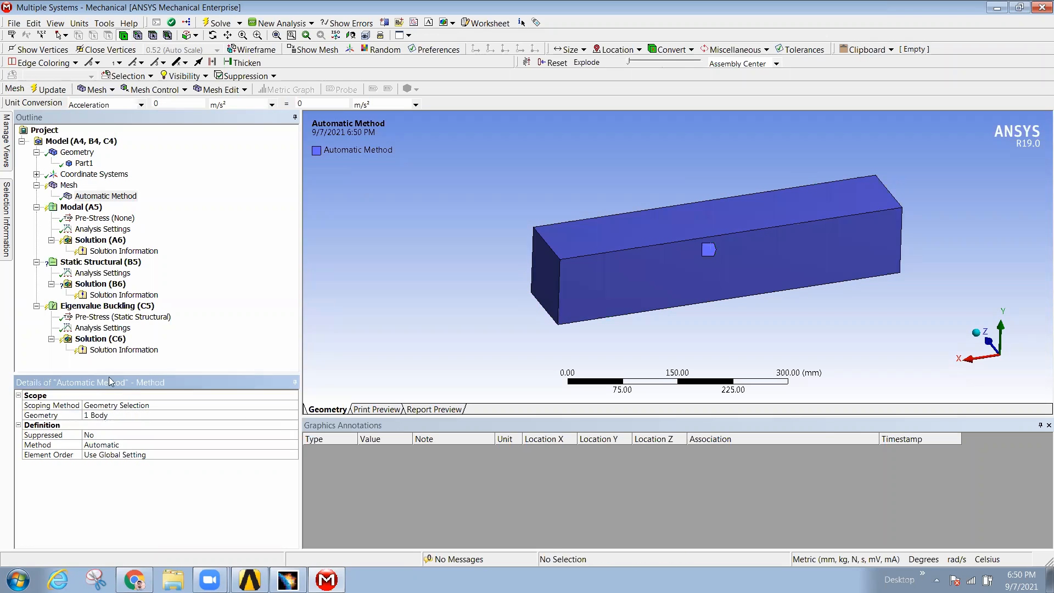
Step: Set the mesh control's method to Tetrahedrons
left_click(160, 445)
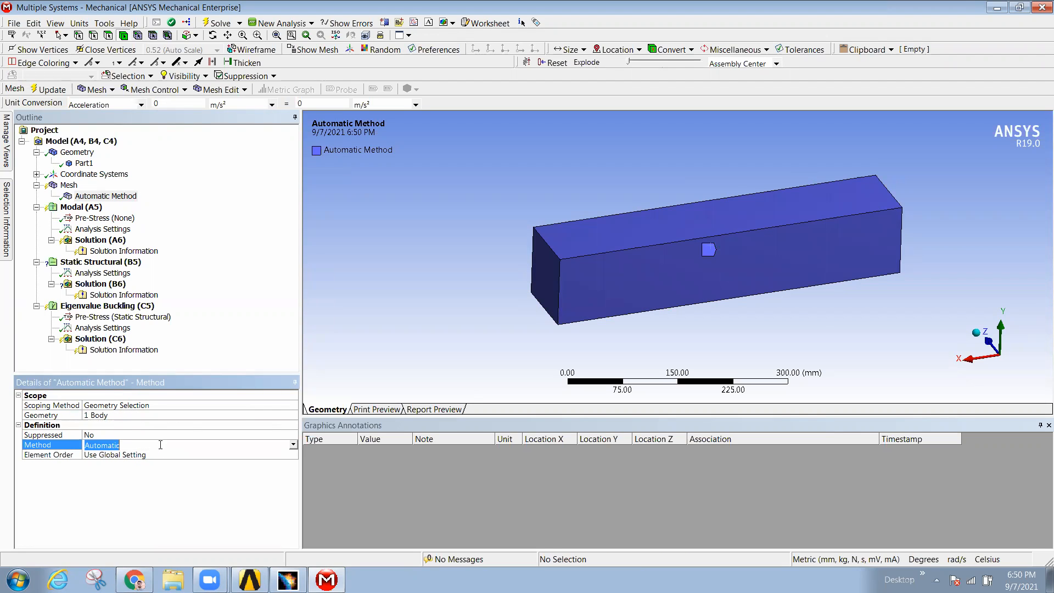
left_click(292, 445)
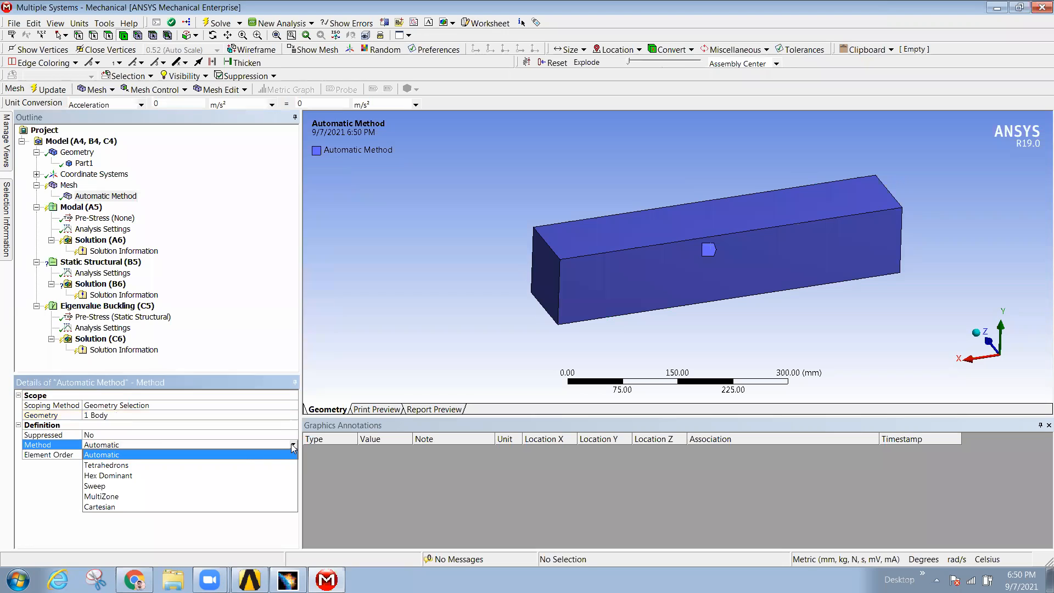
left_click(135, 465)
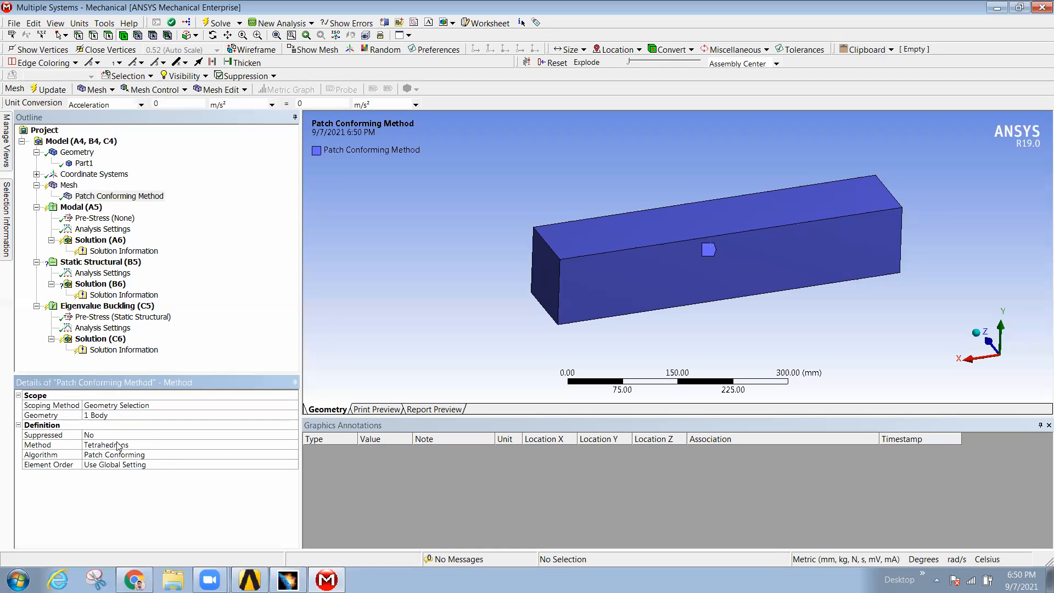
Step: Regenerate the bar's mesh with the tetrahedral method and inspect the elements
left_click(68, 185)
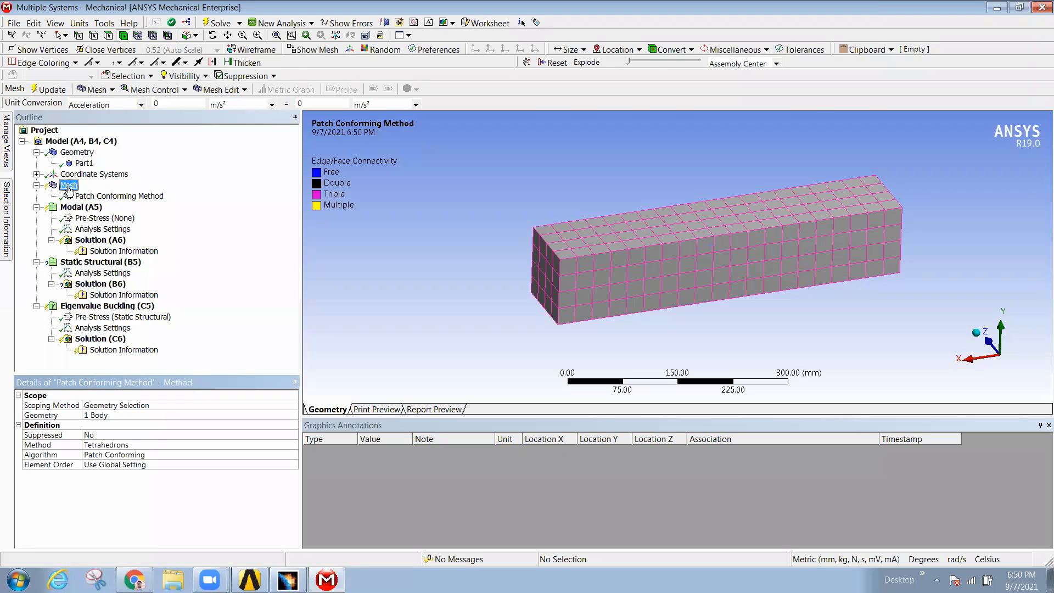
mouse_move(623, 275)
middle_mouse_down()
mouse_move(601, 275)
mouse_move(615, 276)
middle_mouse_up()
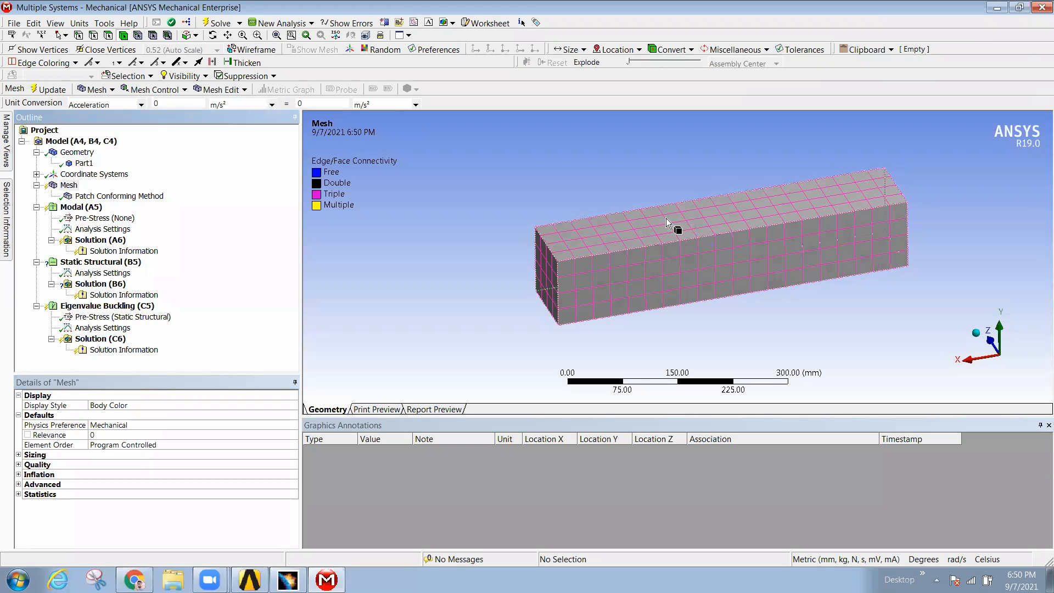
right_click(69, 186)
left_click(121, 227)
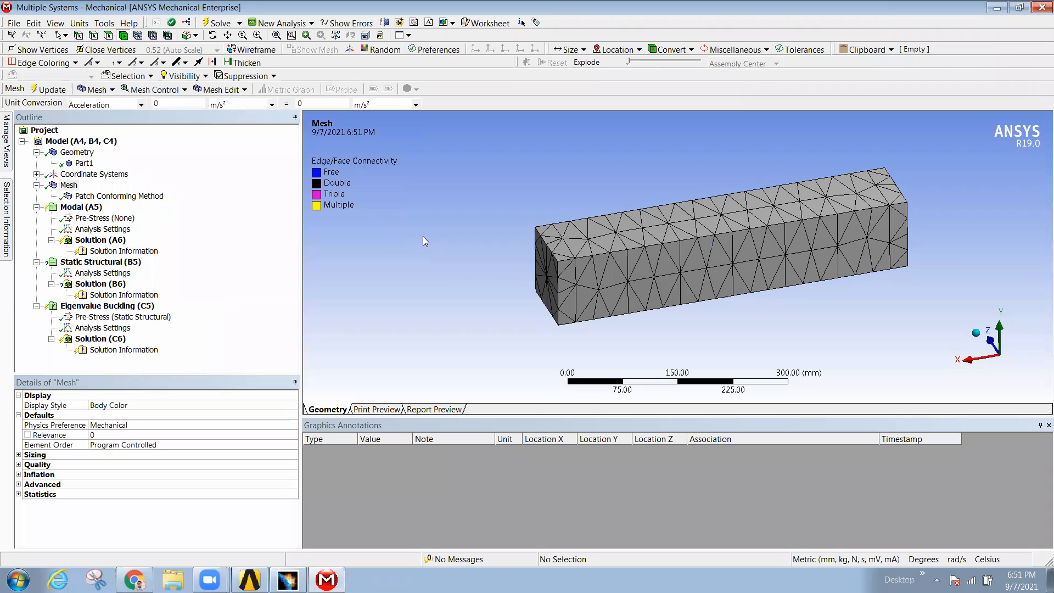
middle_click_drag(583, 279, 559, 285)
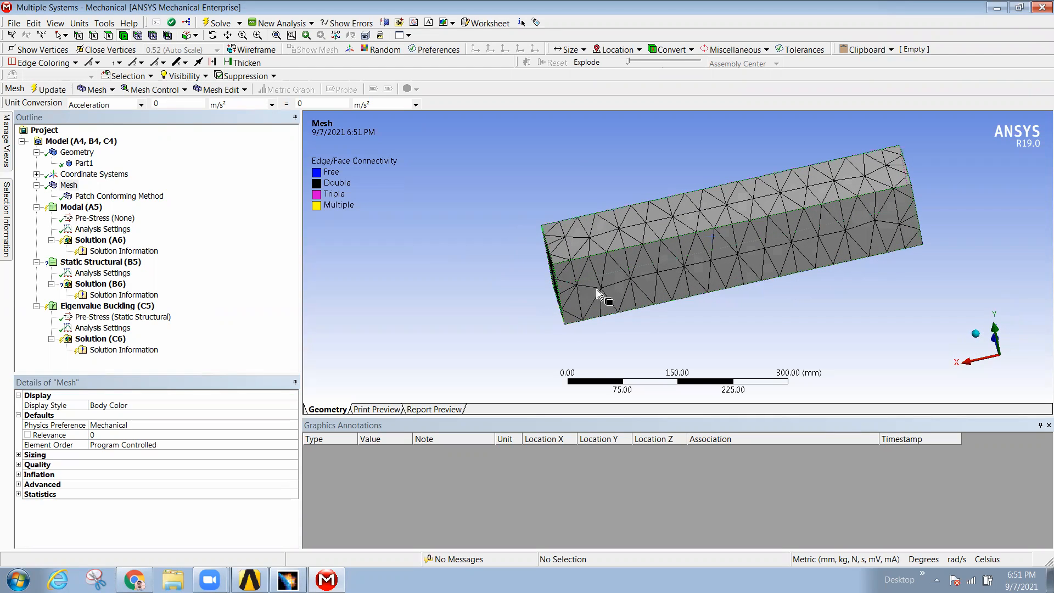
middle_click_drag(676, 275, 530, 283)
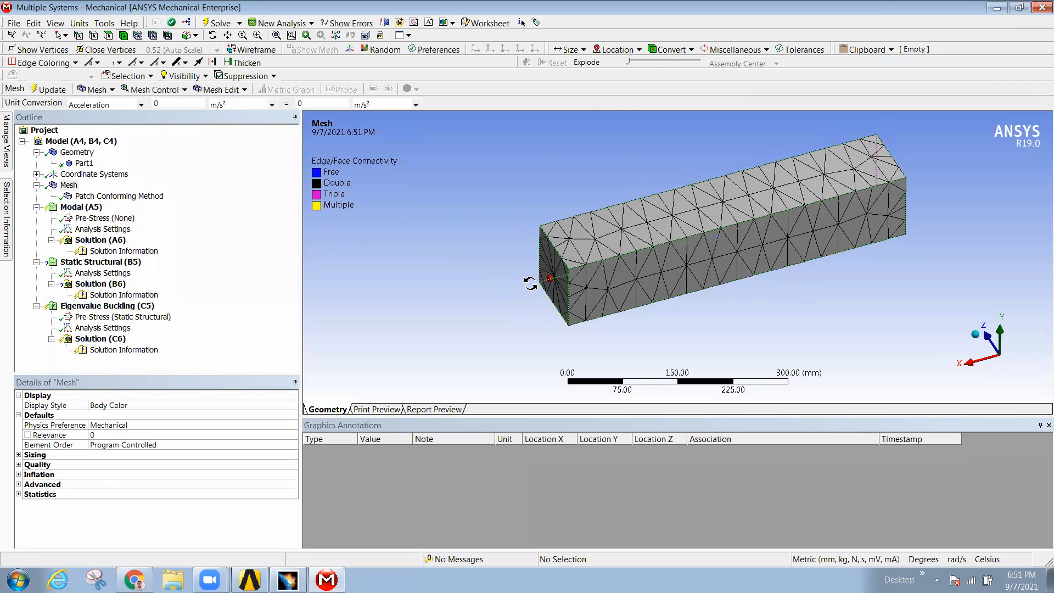
Step: Set the global mesh element order to Quadratic
left_click(168, 445)
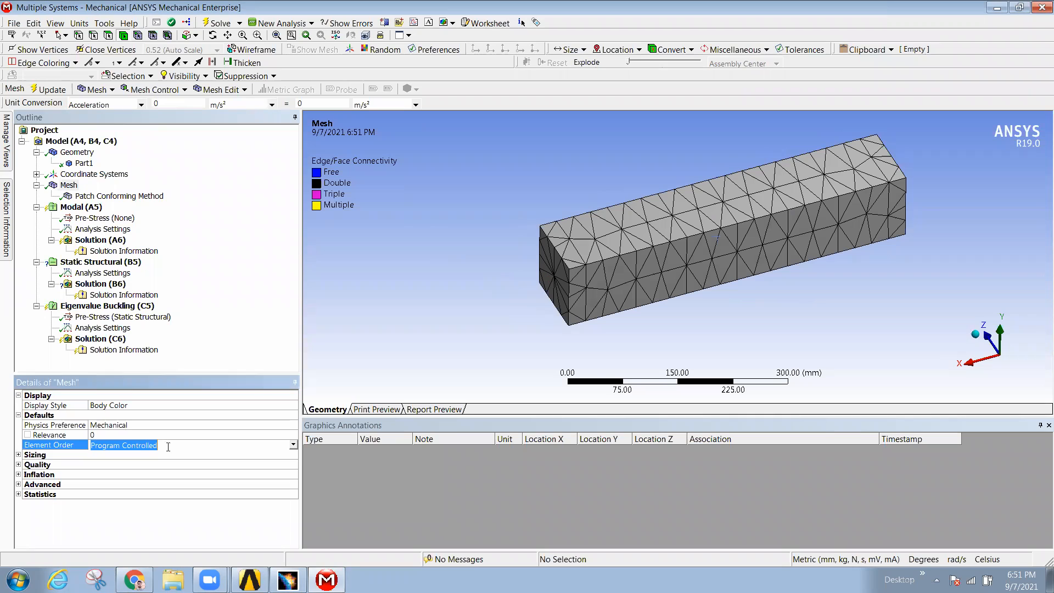
left_click(290, 448)
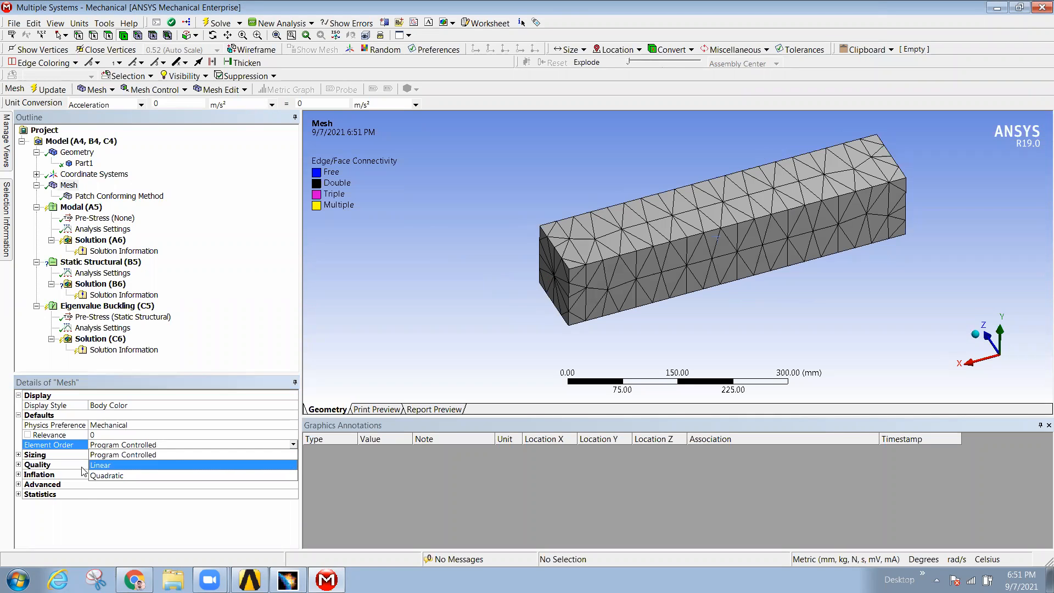
left_click(99, 466)
left_click(293, 444)
left_click(152, 473)
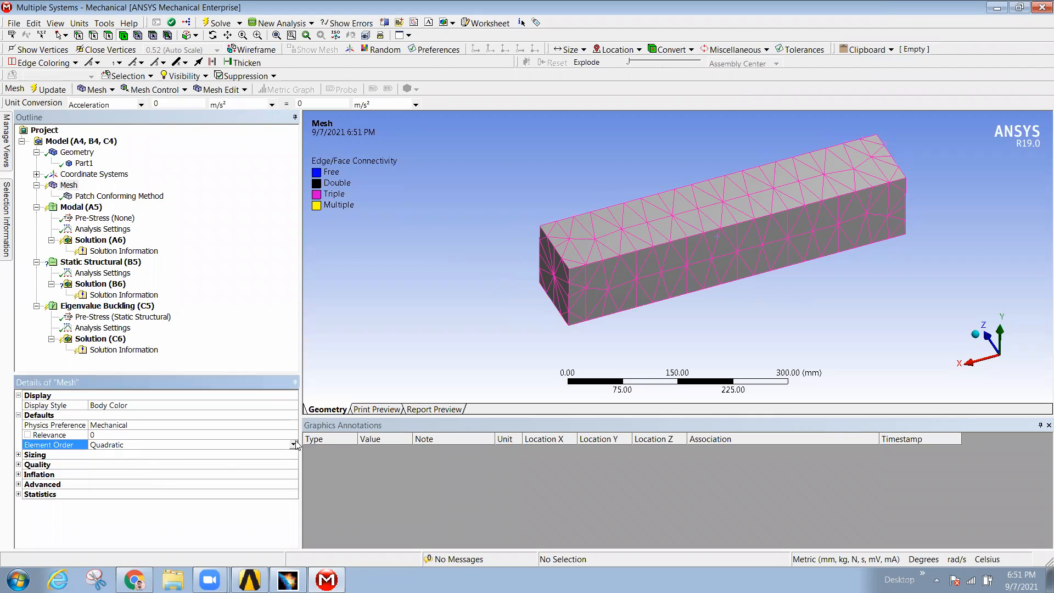
left_click(292, 444)
left_click(148, 473)
left_click(292, 446)
left_click(165, 473)
left_click(293, 444)
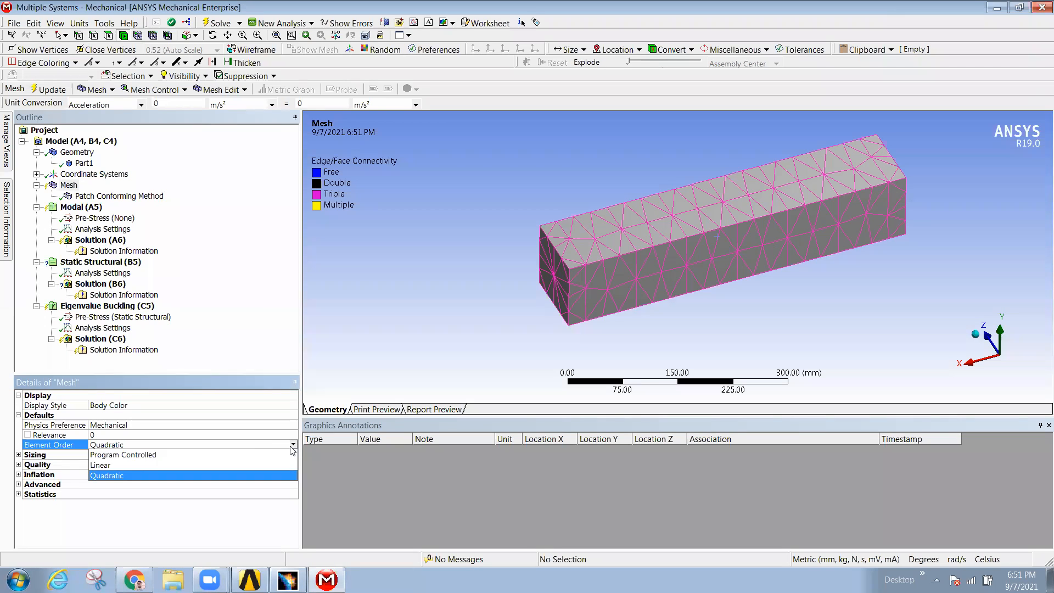
left_click(173, 471)
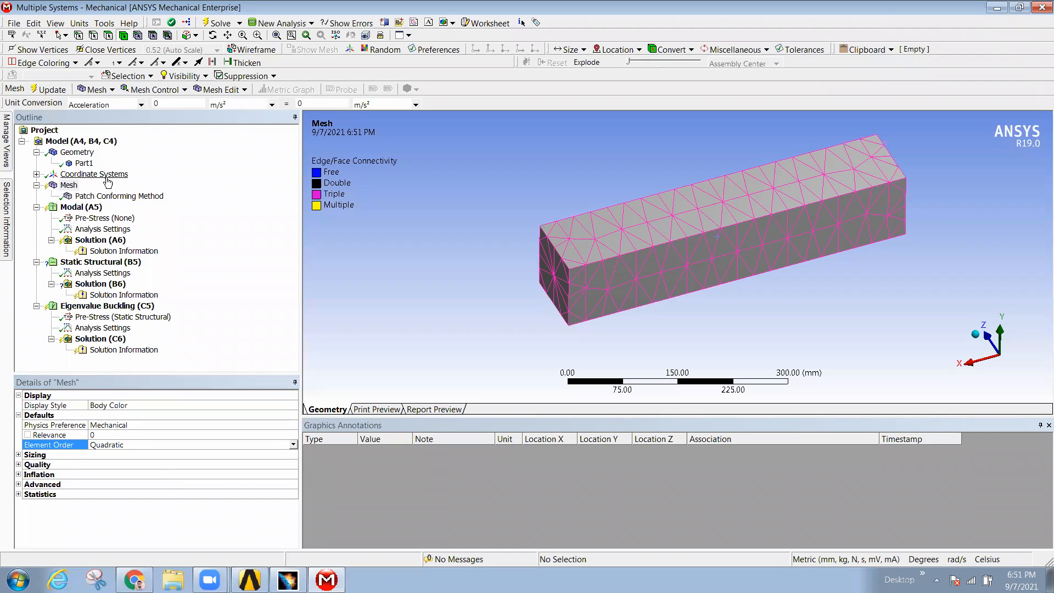
Step: Set the mesh sizing's size function to Proximity and Curvature and regenerate the bar's tetrahedral mesh
left_click(19, 454)
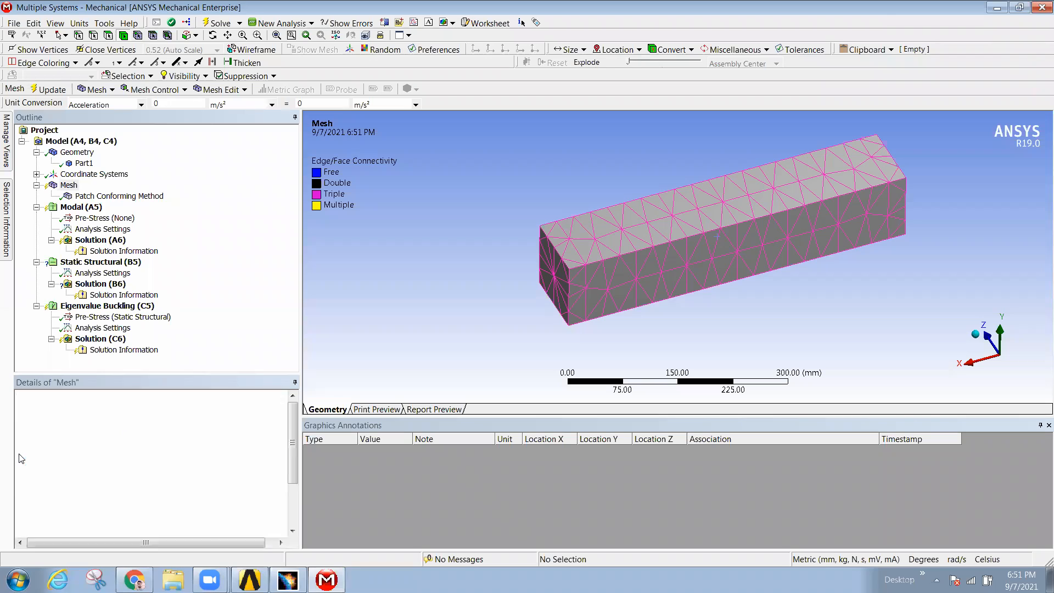
left_click(273, 463)
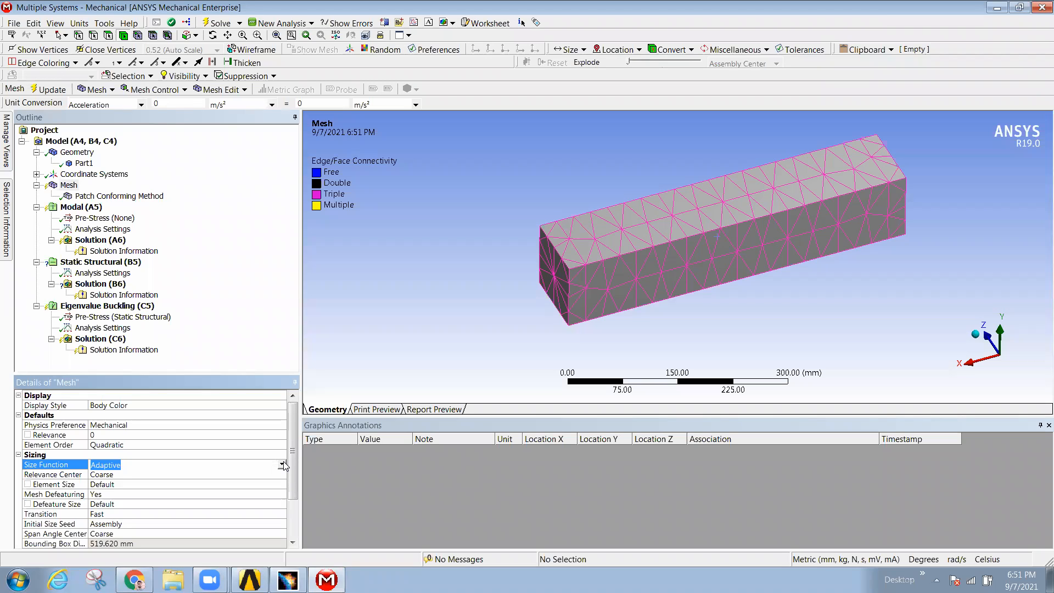
left_click(282, 464)
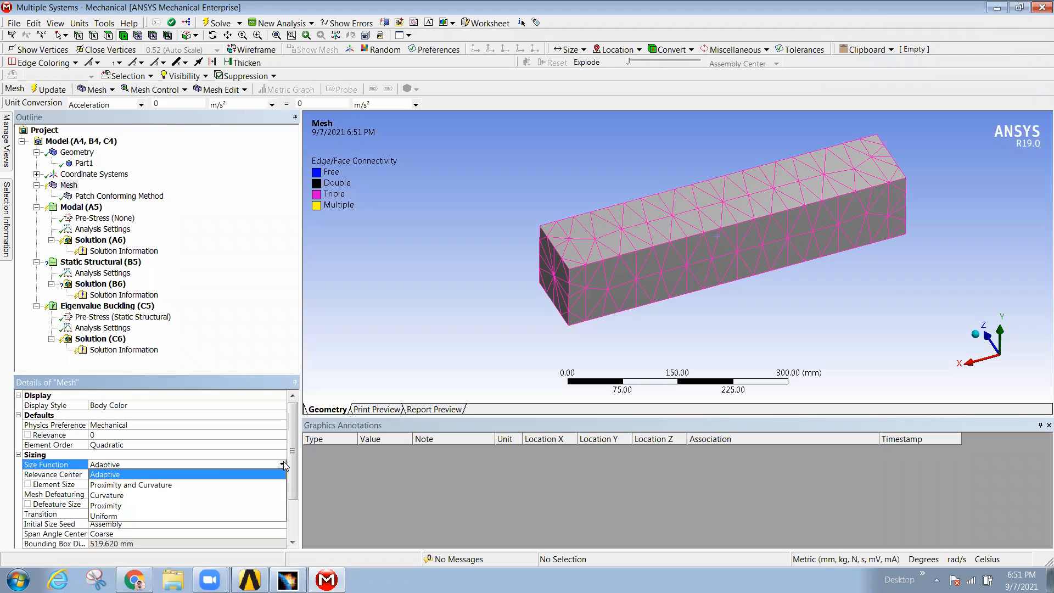
left_click(165, 485)
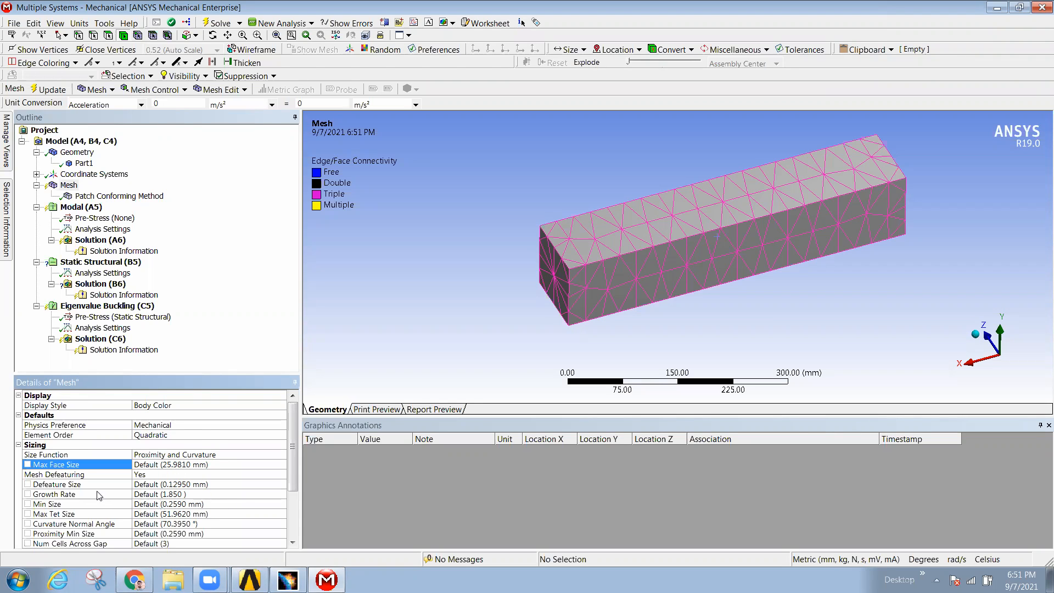
scroll(99, 496, "down", 1)
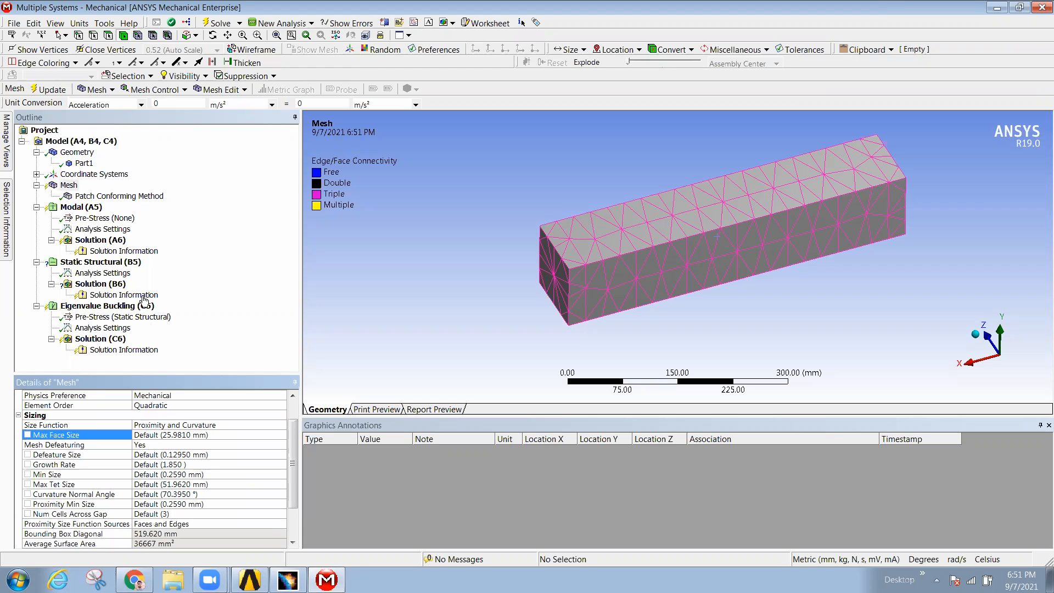
right_click(69, 185)
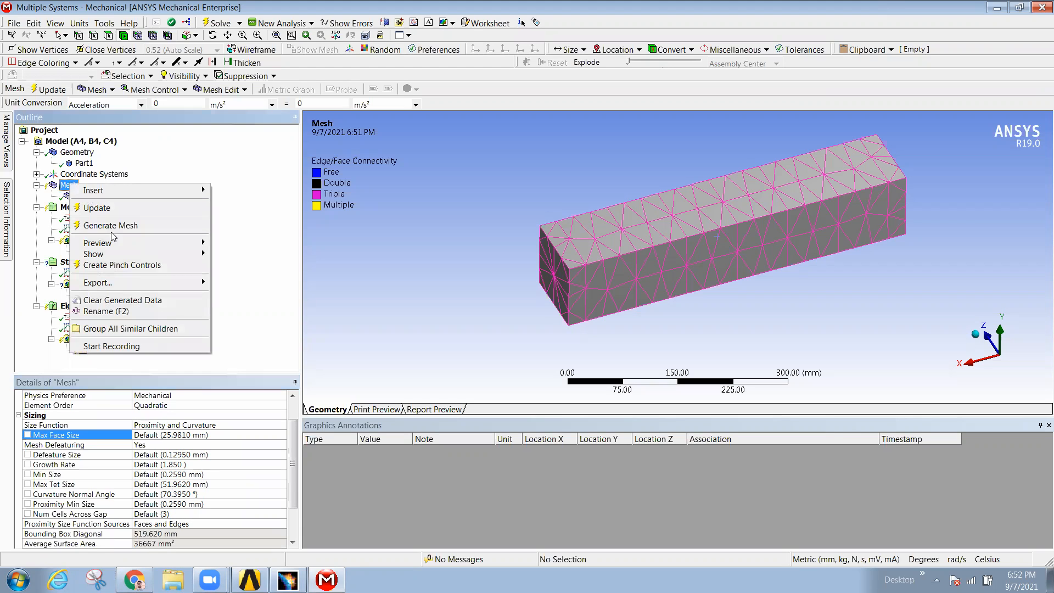
left_click(113, 225)
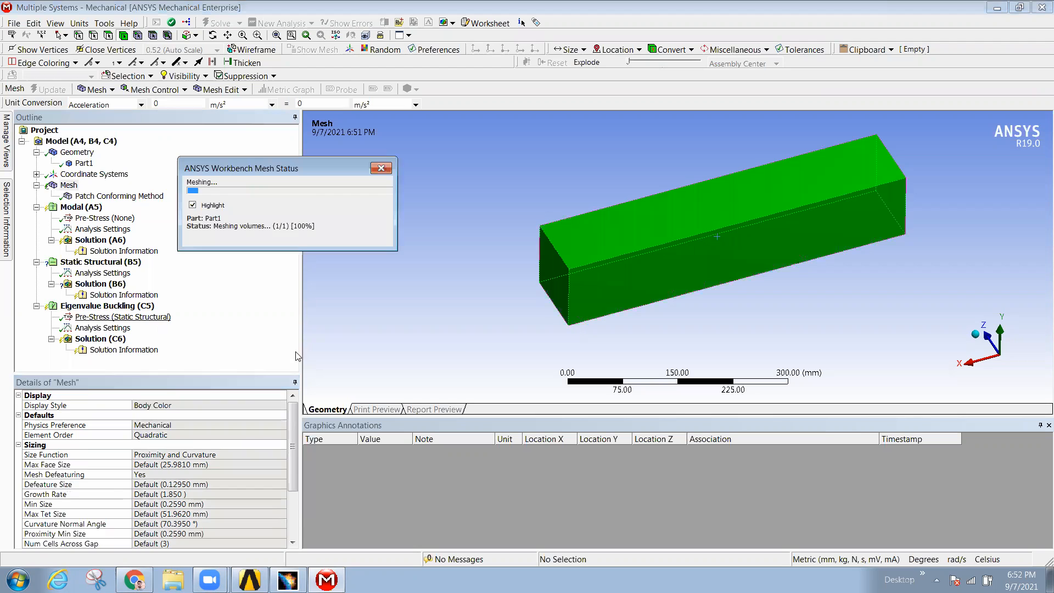
middle_click_drag(652, 260, 576, 370)
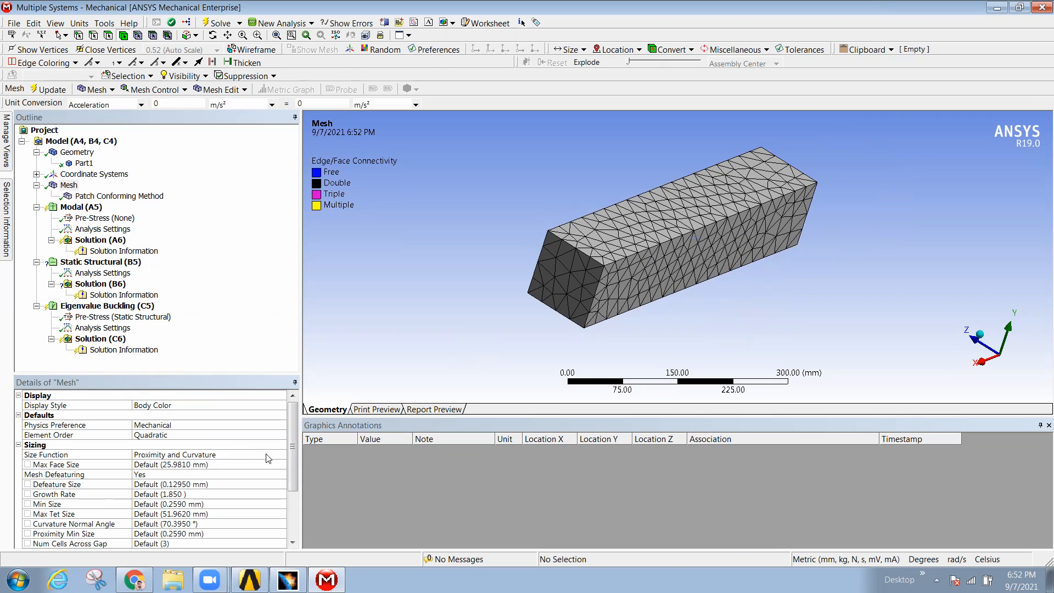
Step: Switch the mesh size function to Uniform and regenerate the bar's mesh
left_click(279, 455)
left_click(282, 454)
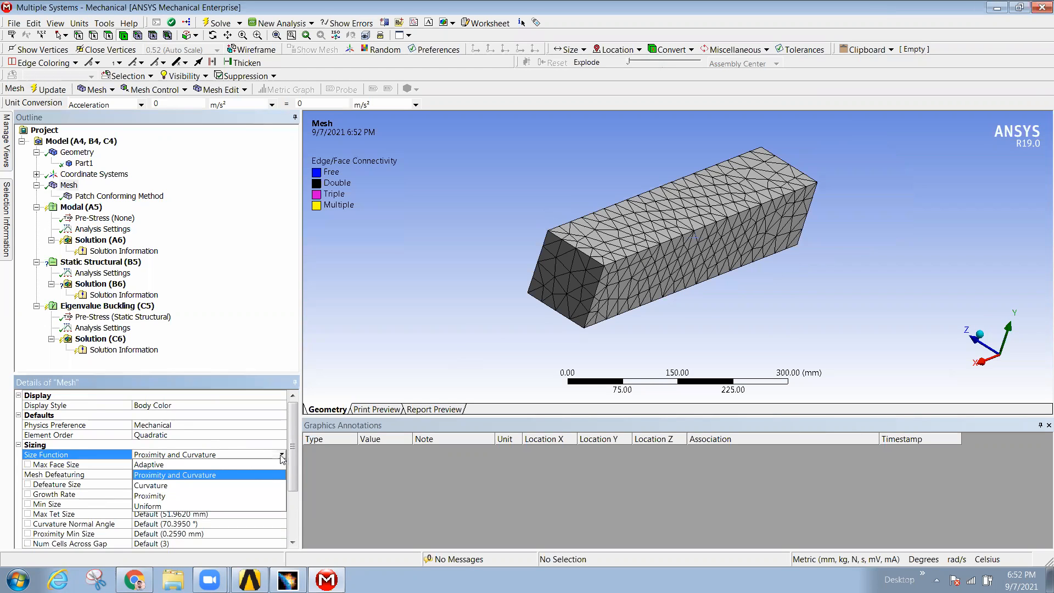
left_click(171, 505)
right_click(78, 188)
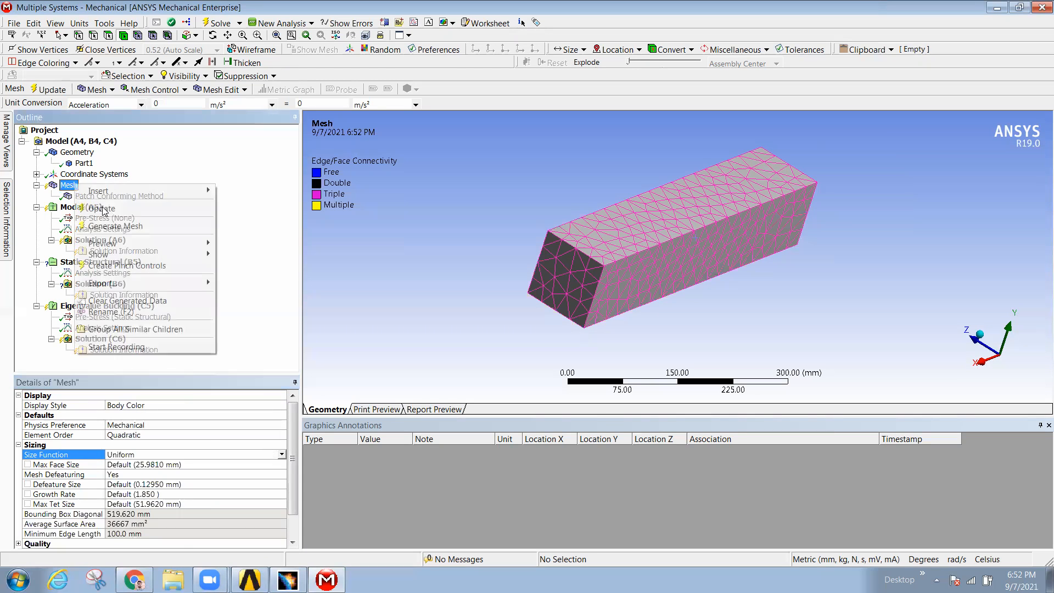
left_click(102, 226)
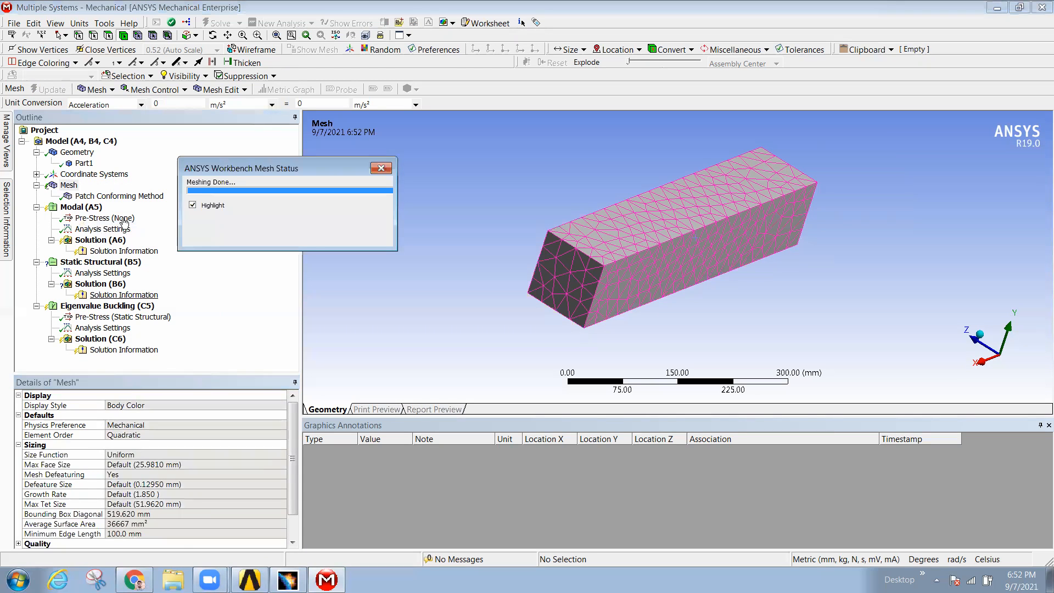
Step: Change the bar's mesh control method from Tetrahedrons to Hex Dominant
left_click(118, 199)
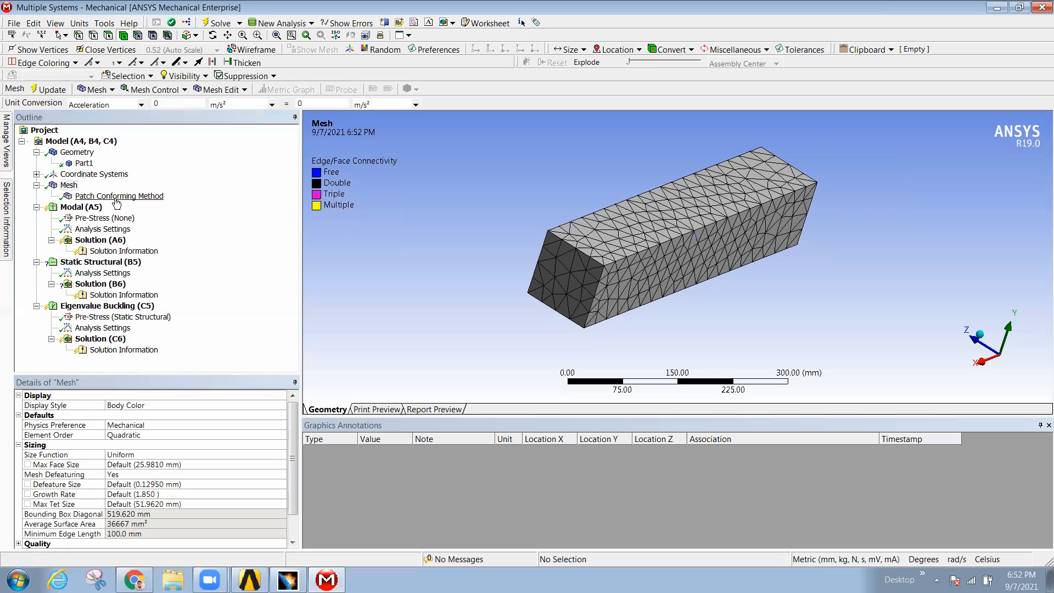
middle_click_drag(636, 261, 546, 255)
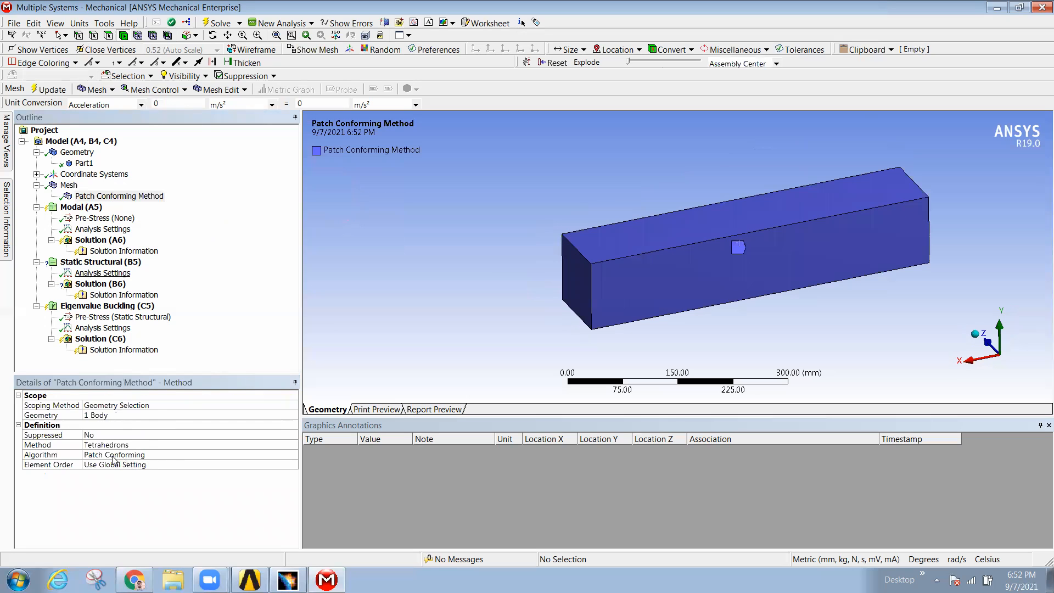
left_click(187, 445)
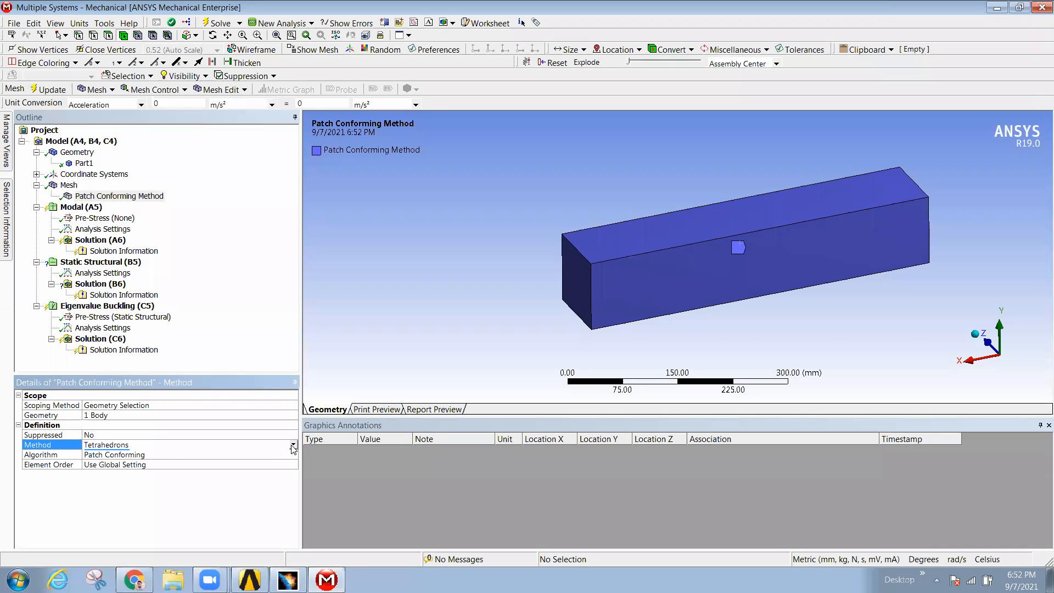
left_click(293, 445)
left_click(155, 480)
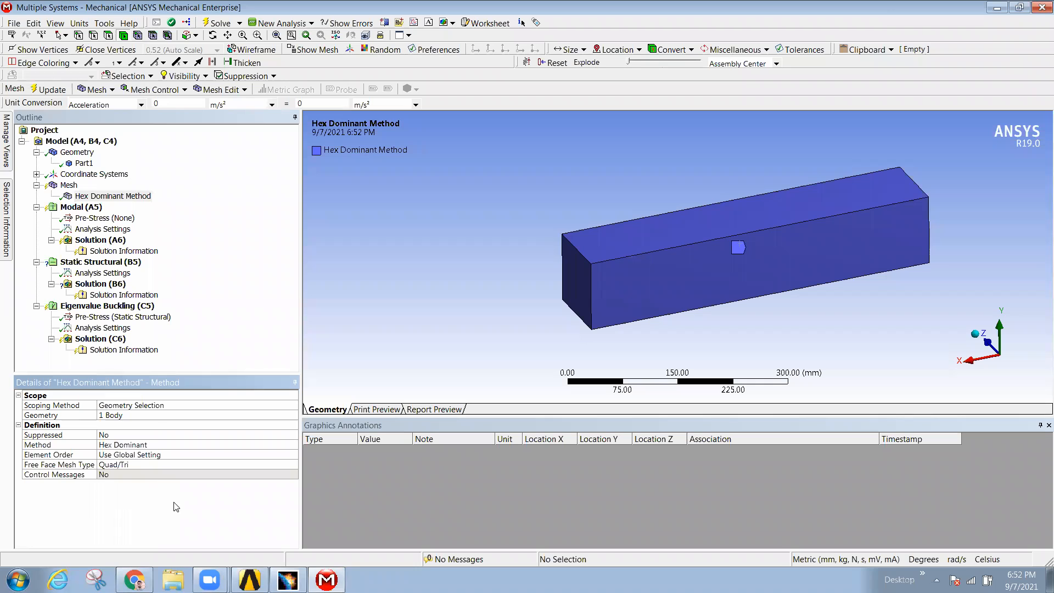
Step: Regenerate the bar's mesh with the hex dominant method, allowing AnsMeshingServer through the firewall on private and public networks
left_click(71, 185)
right_click(71, 187)
left_click(116, 227)
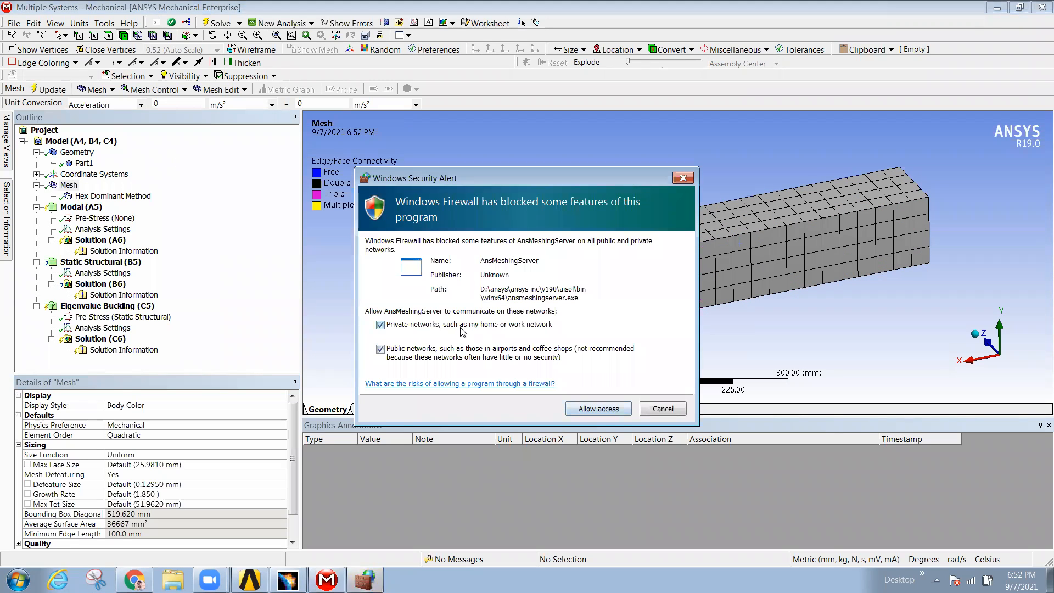
left_click(595, 410)
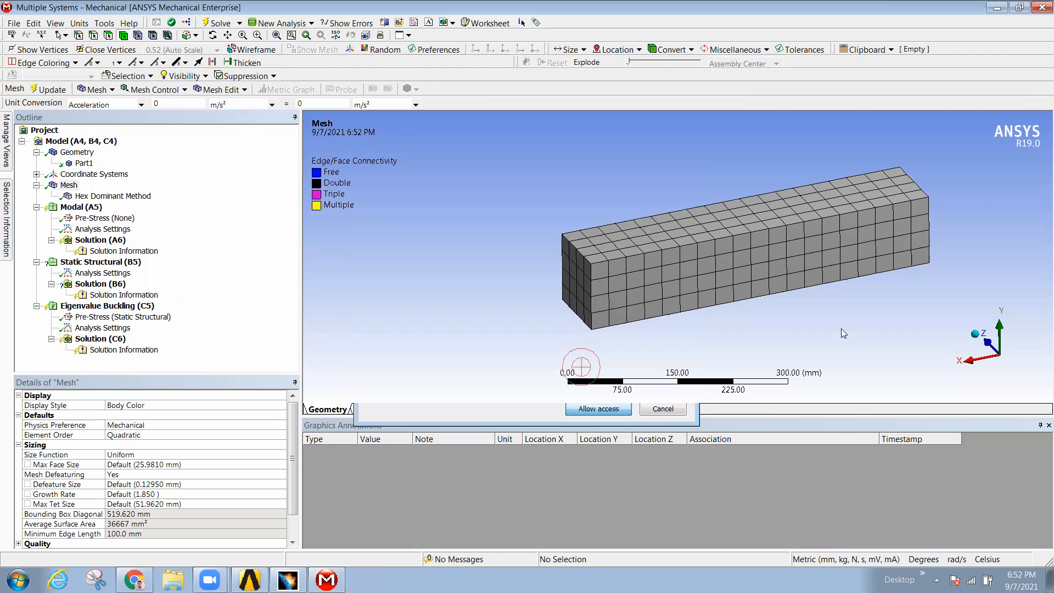
middle_click_drag(781, 333, 698, 297)
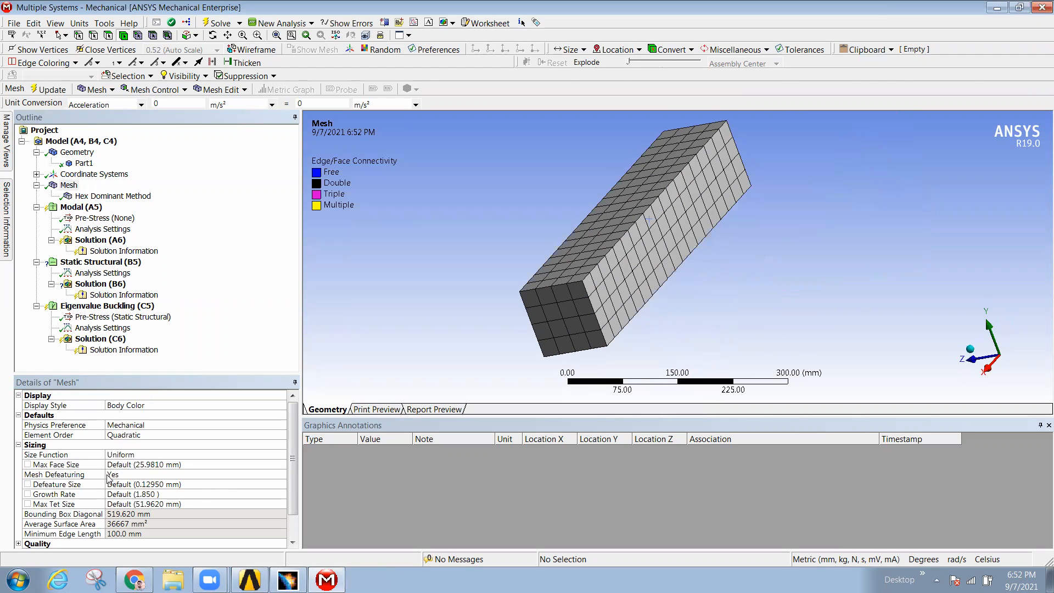
Step: Set the size function to Proximity and Curvature, regenerate the hex dominant mesh and inspect its elements from several sides
left_click(176, 455)
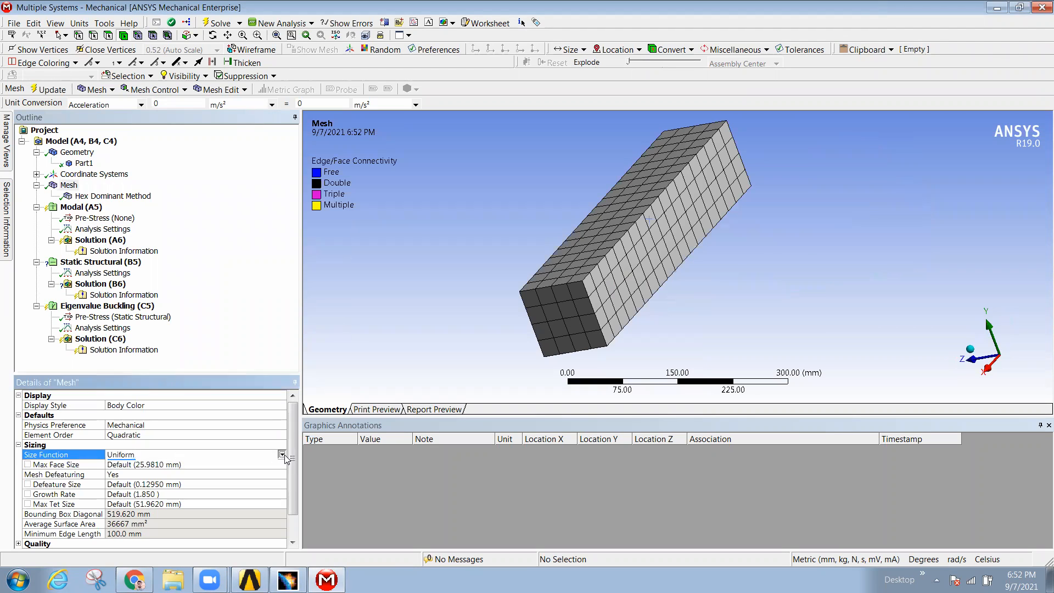
left_click(177, 455)
left_click(184, 477)
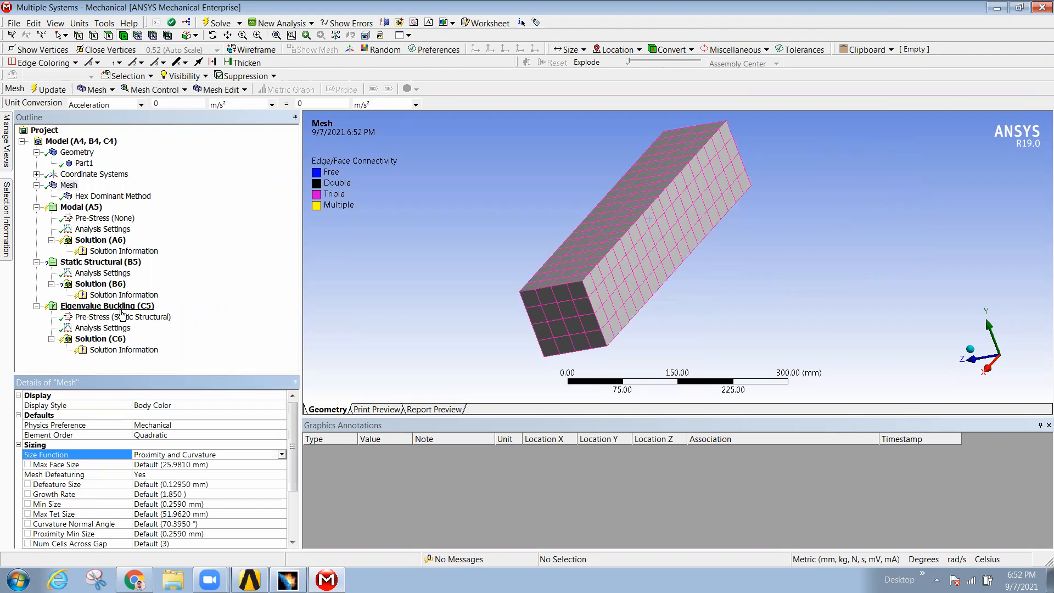
right_click(70, 186)
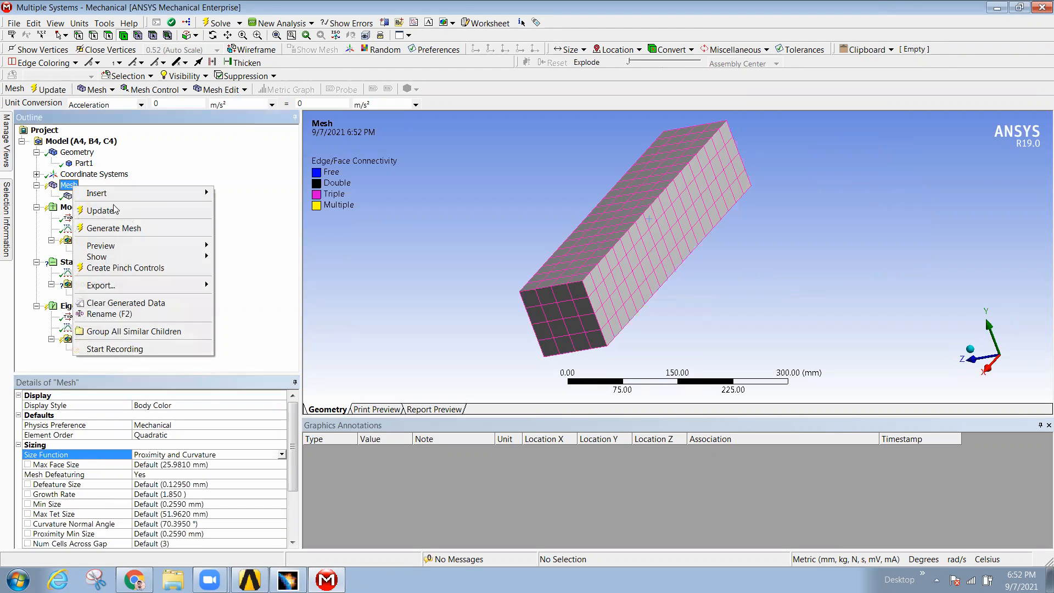
left_click(120, 229)
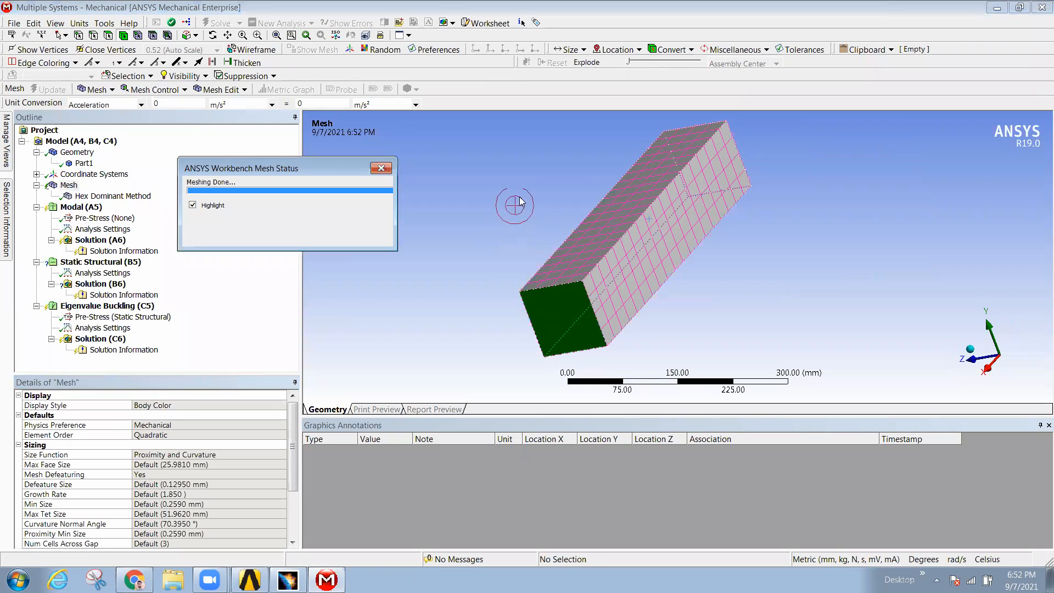
middle_click_drag(564, 259, 457, 283)
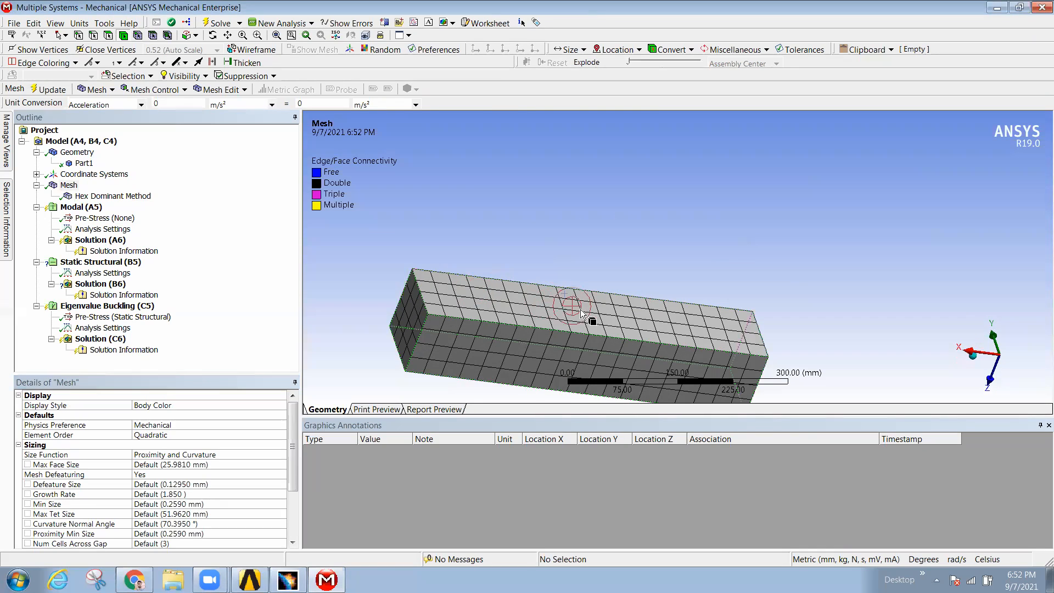
scroll(583, 280, "up", 8)
scroll(567, 298, "down", 8)
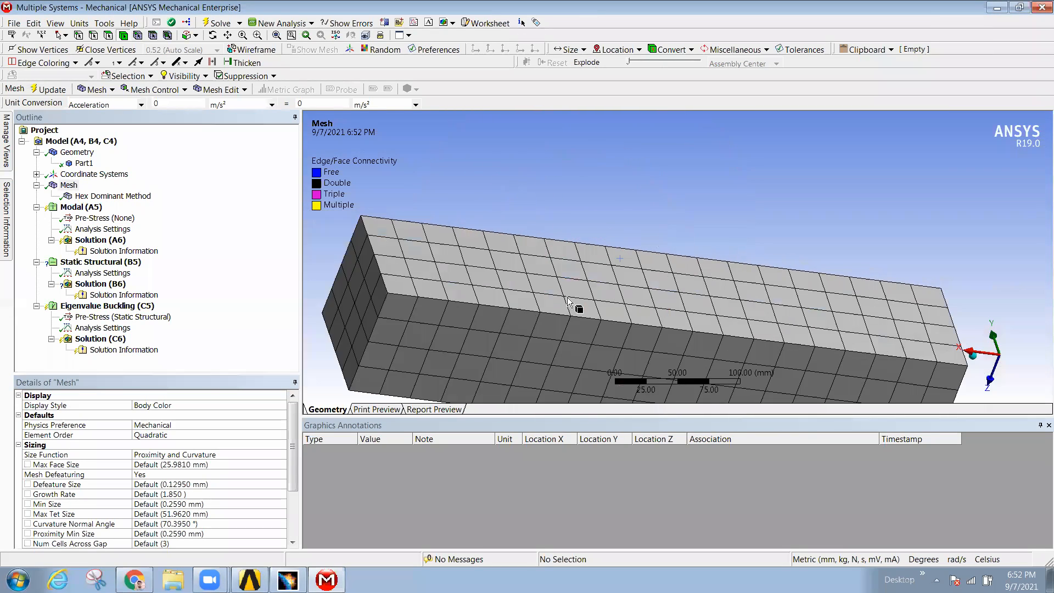
middle_click_drag(511, 244, 469, 270)
middle_click_drag(658, 284, 571, 330)
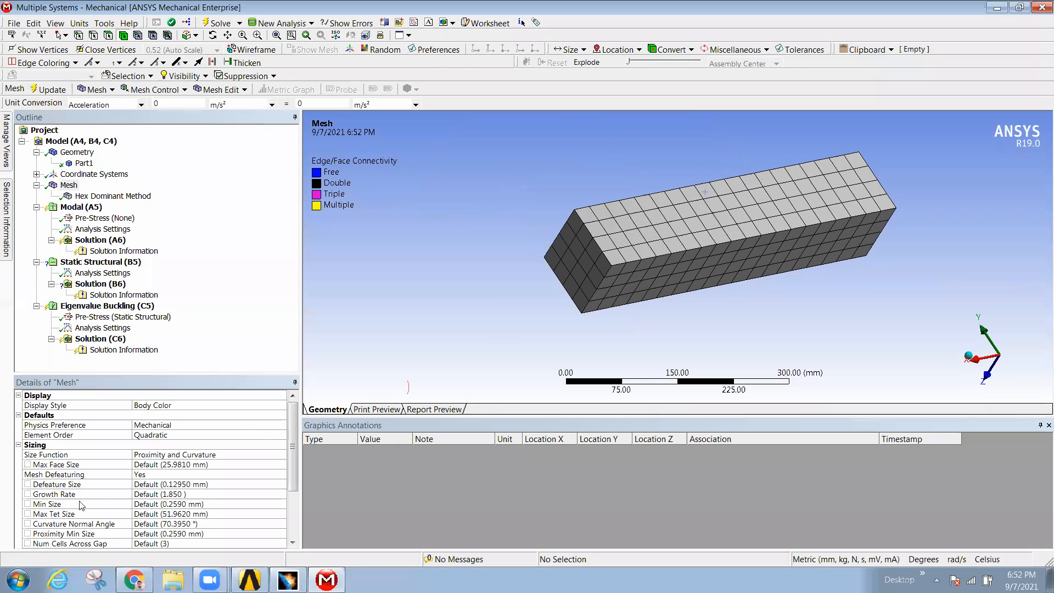
Step: Set the mesh size function to Adaptive
left_click(259, 455)
left_click(282, 455)
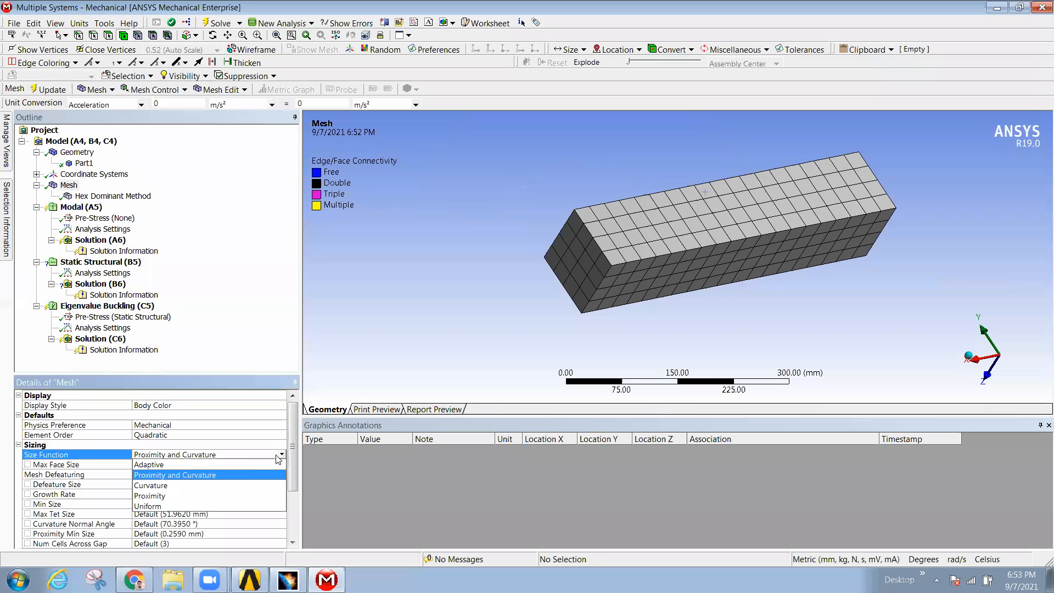
left_click(177, 467)
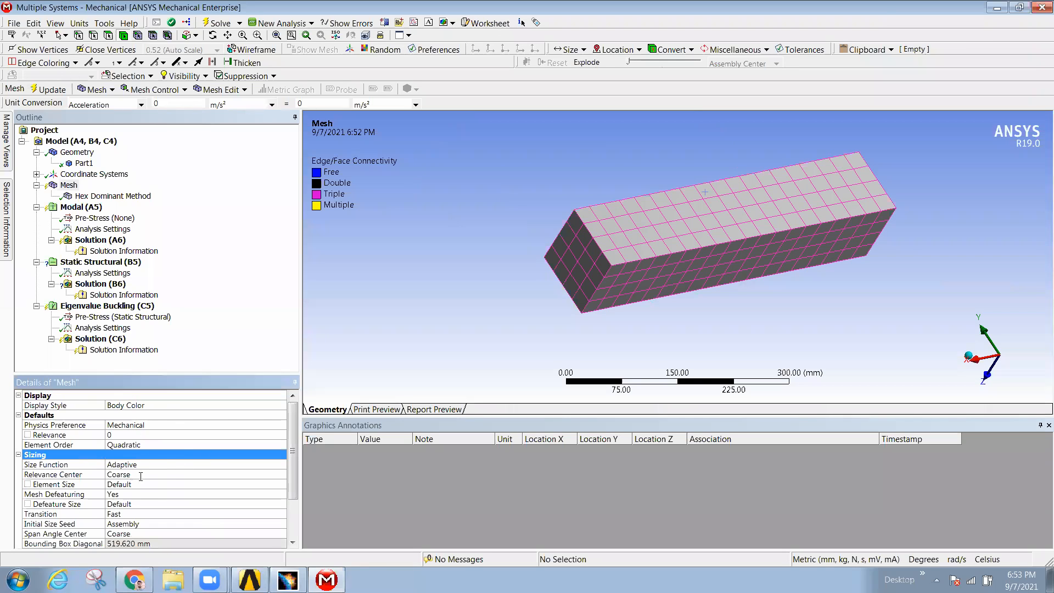
Step: Set the mesh Relevance Center to Medium, regenerate the bar's mesh and inspect the resulting elements
left_click(140, 474)
left_click(143, 474)
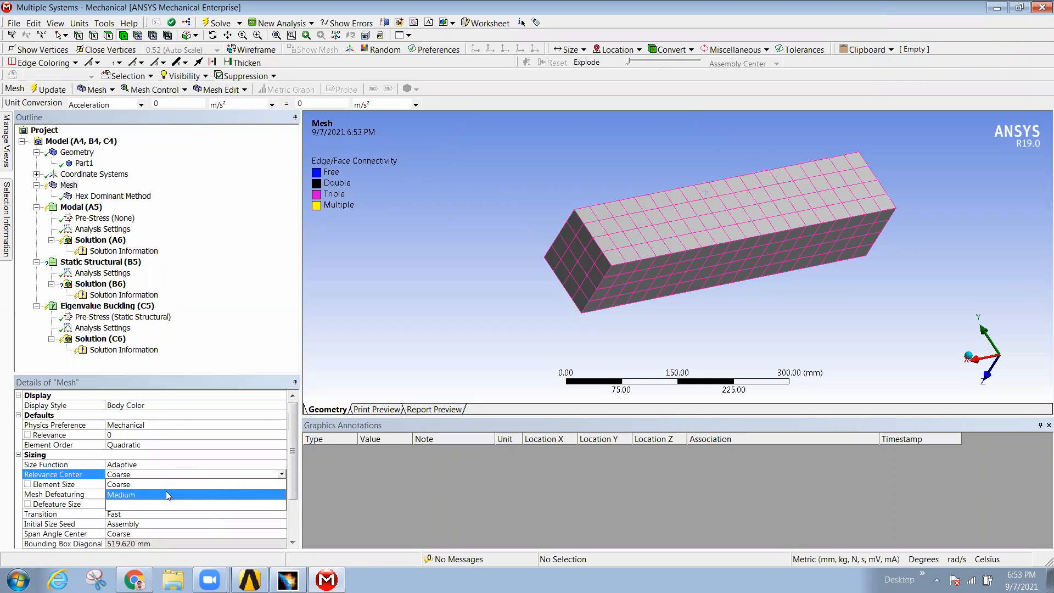
left_click(166, 494)
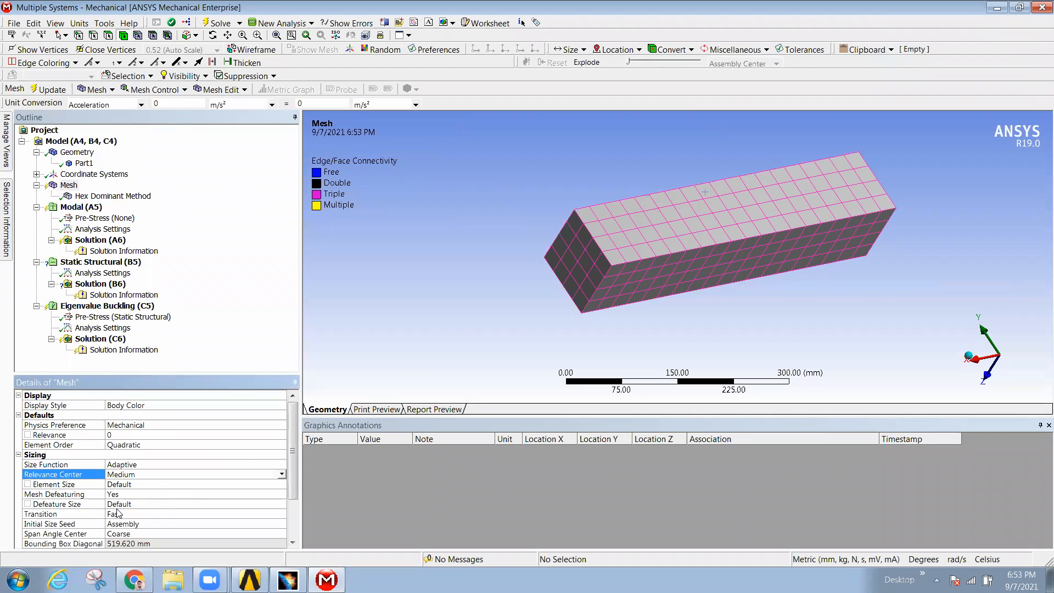
right_click(69, 185)
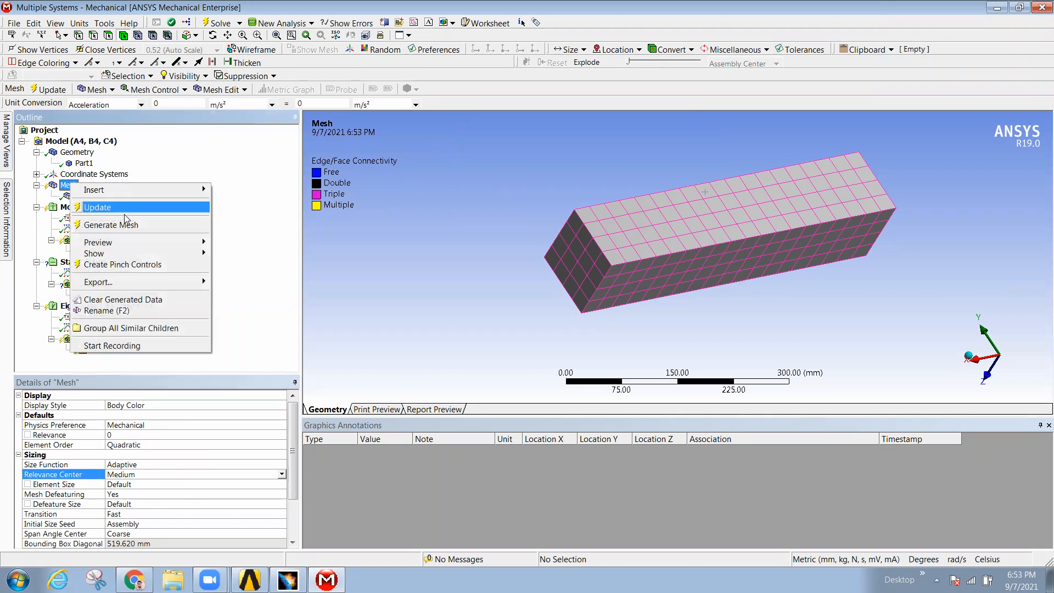
left_click(124, 225)
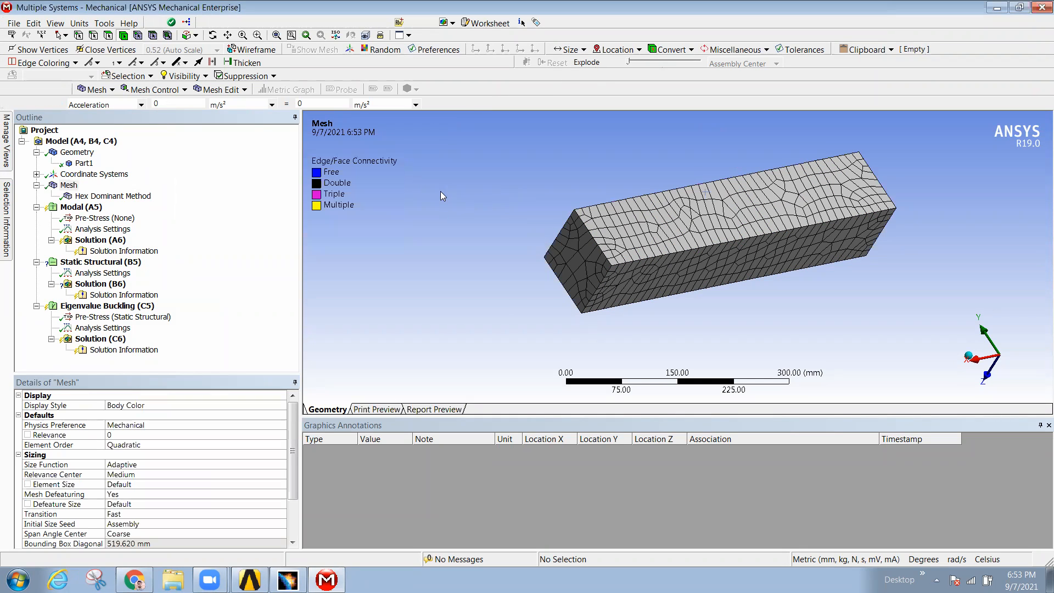
middle_click_drag(686, 268, 647, 228)
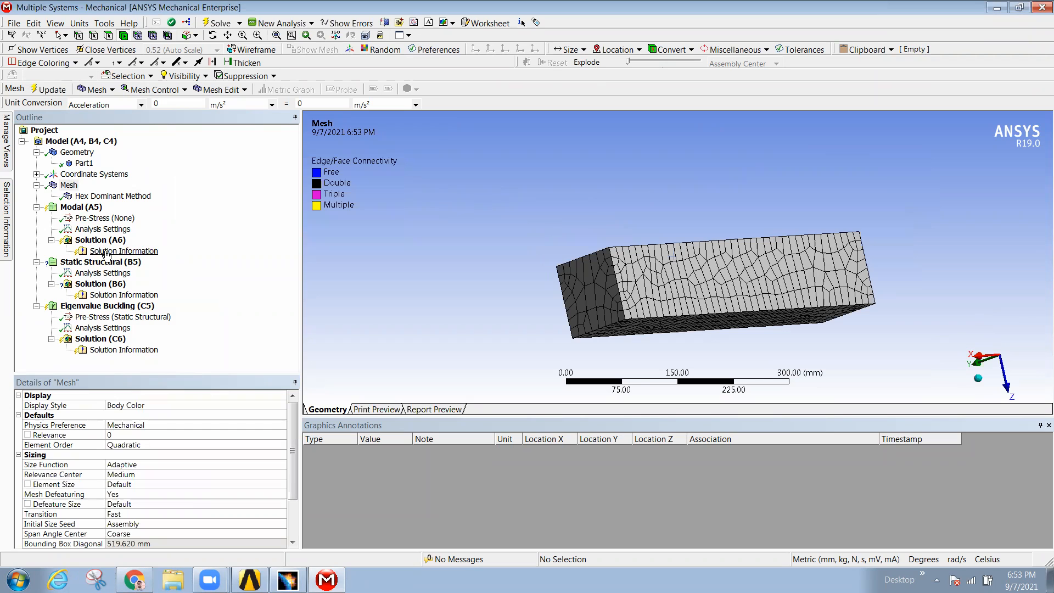
Step: Set the mesh Relevance Center to Fine, regenerate the bar's mesh and inspect it from several sides
left_click(176, 474)
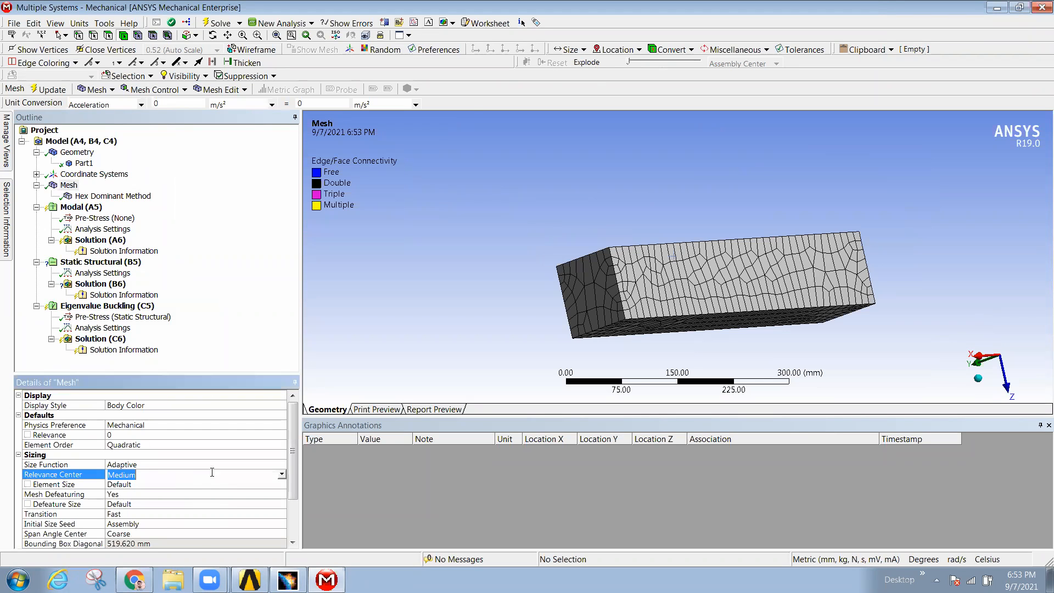
middle_click_drag(631, 302, 549, 348)
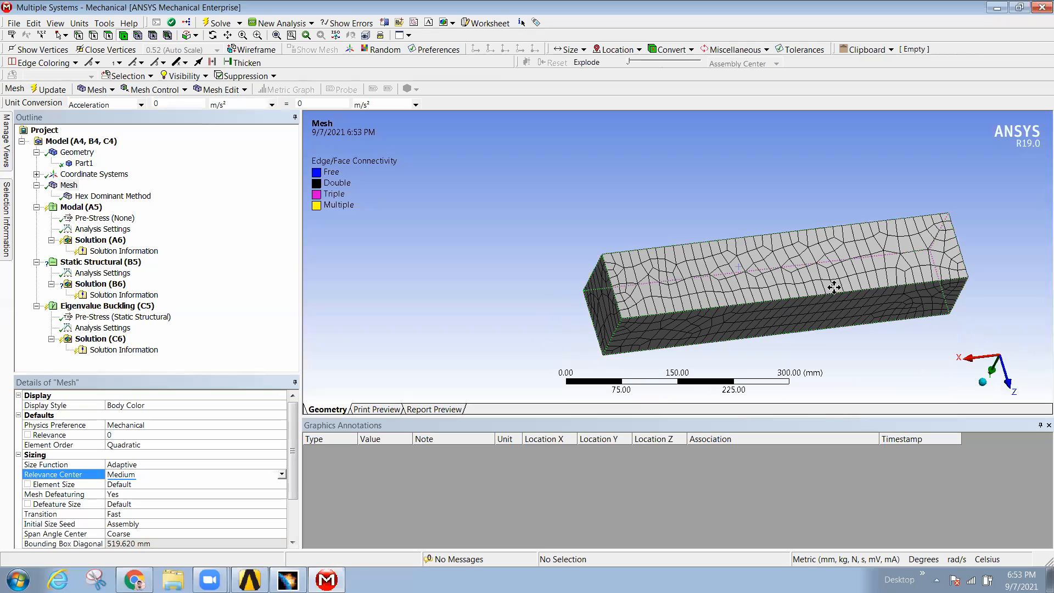
middle_click_drag(833, 287, 826, 281, "ctrl")
left_click(282, 475)
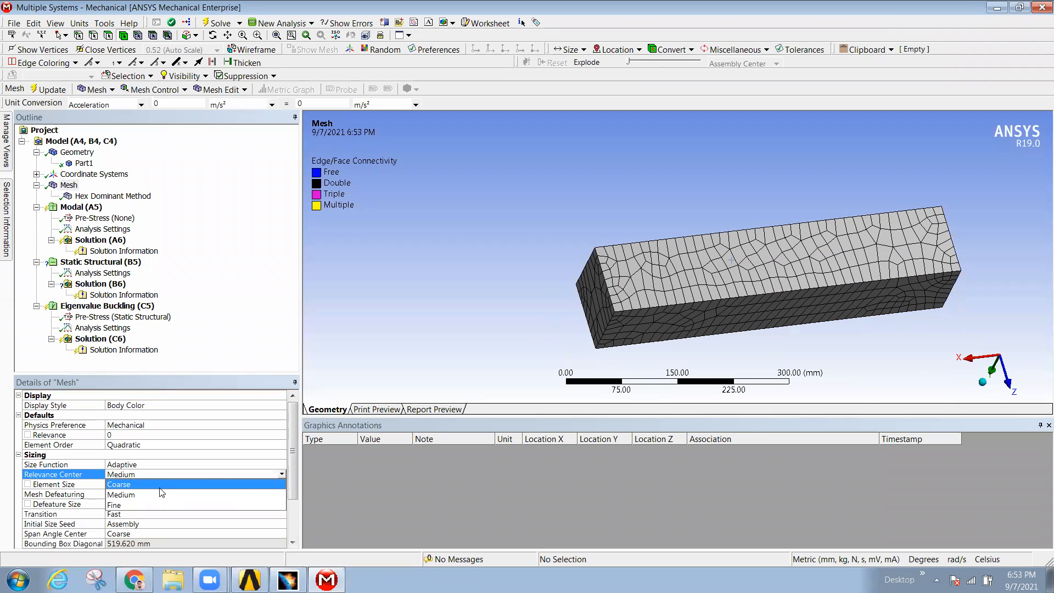
left_click(126, 504)
right_click(77, 187)
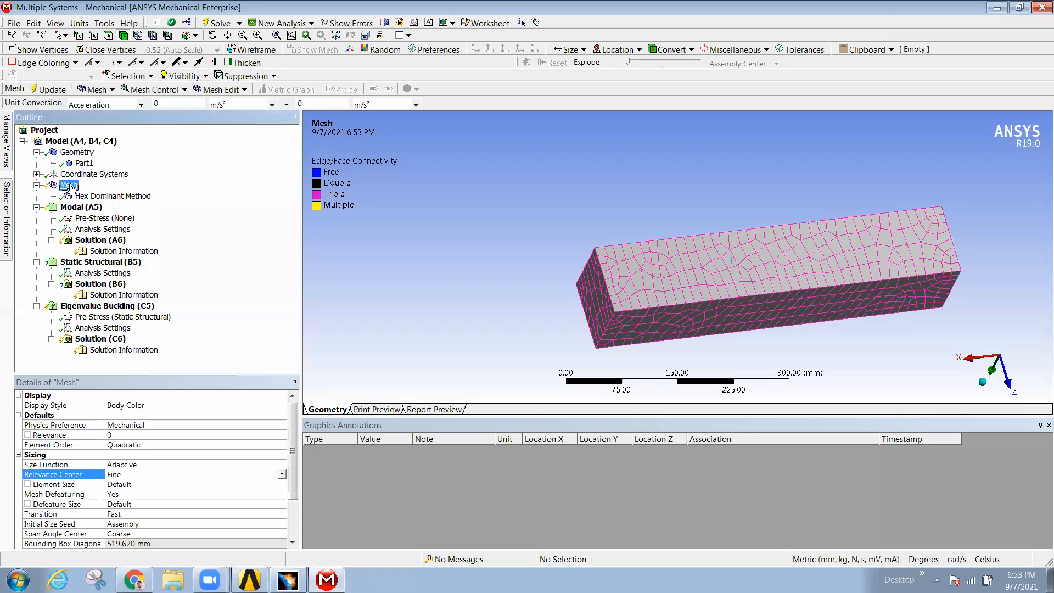
left_click(110, 226)
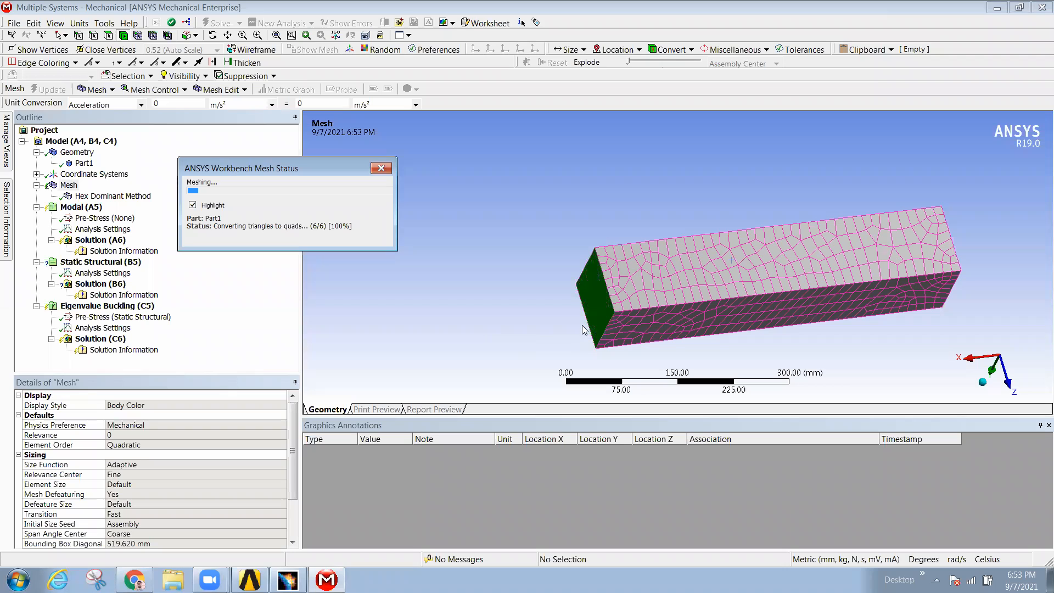
middle_click_drag(661, 306, 694, 309)
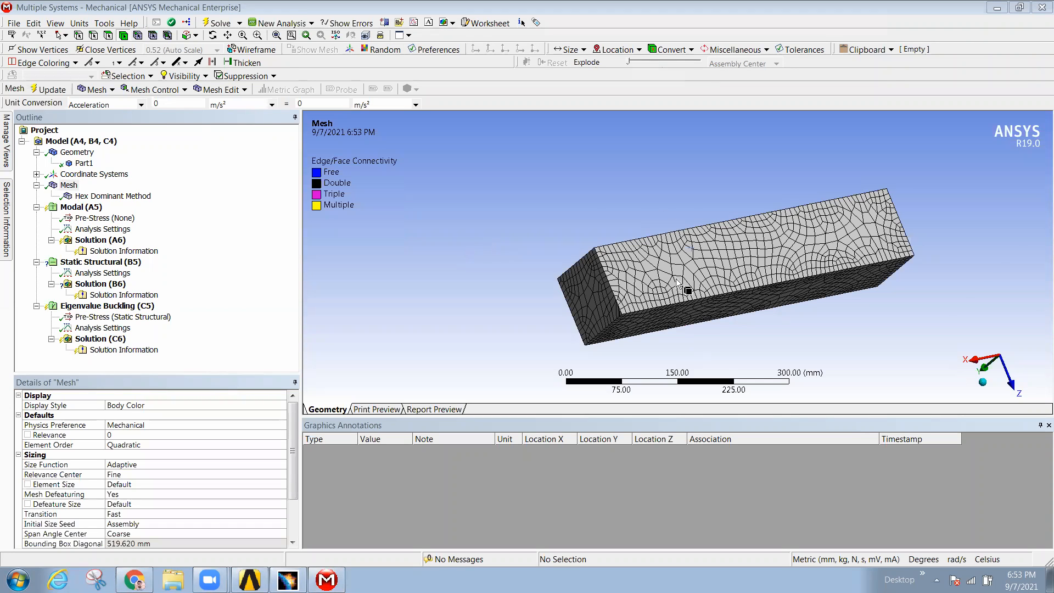
middle_click_drag(839, 310, 580, 211)
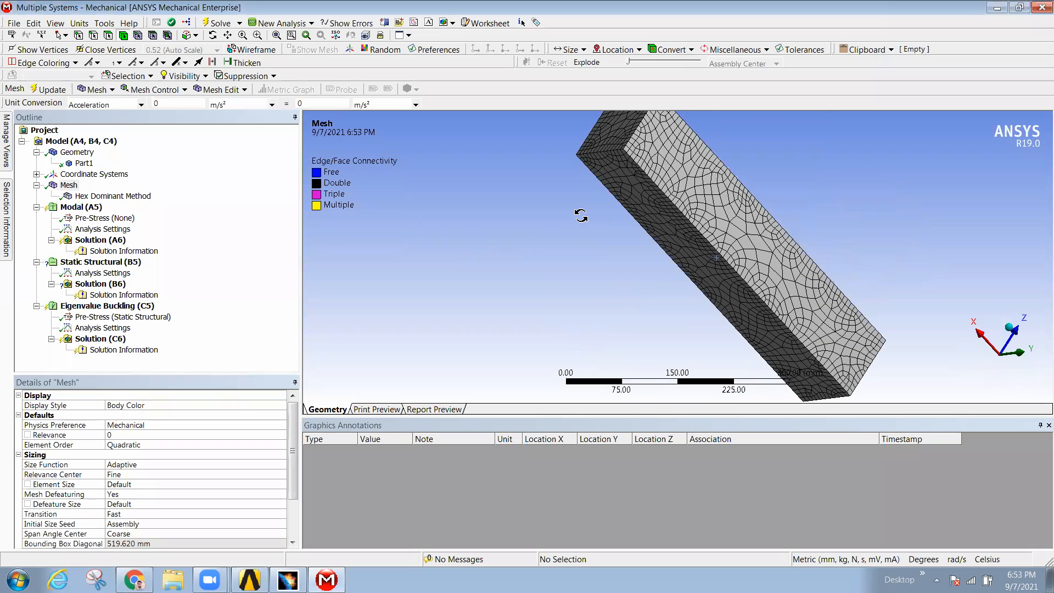
middle_click_drag(587, 323, 577, 351)
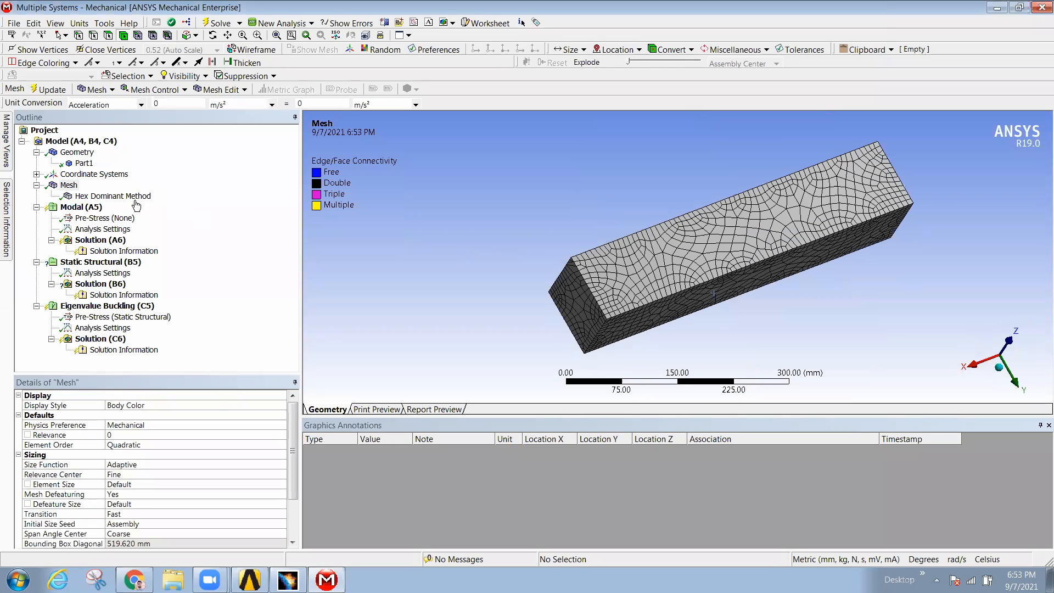
Step: Set the hex dominant method's Free Face Mesh Type to All Quad, then regenerate and inspect the bar's mesh
left_click(115, 196)
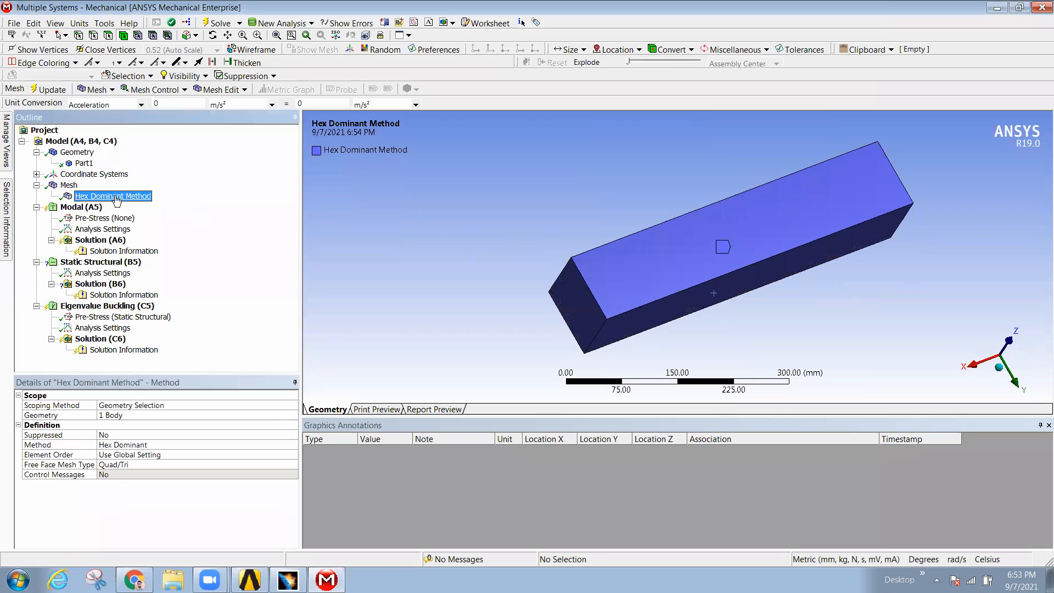
left_click(161, 464)
left_click(294, 465)
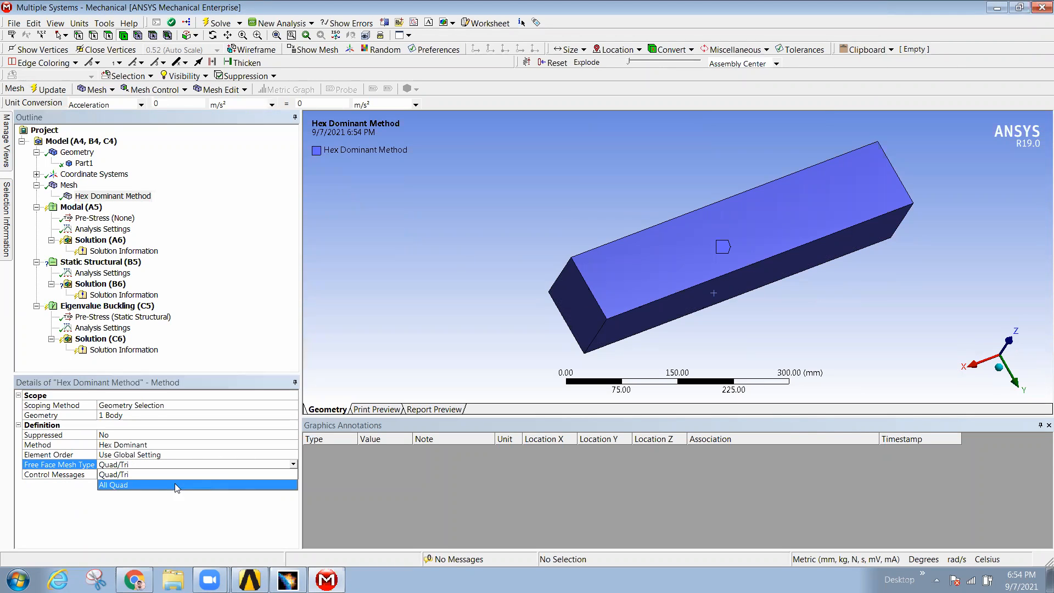
left_click(174, 483)
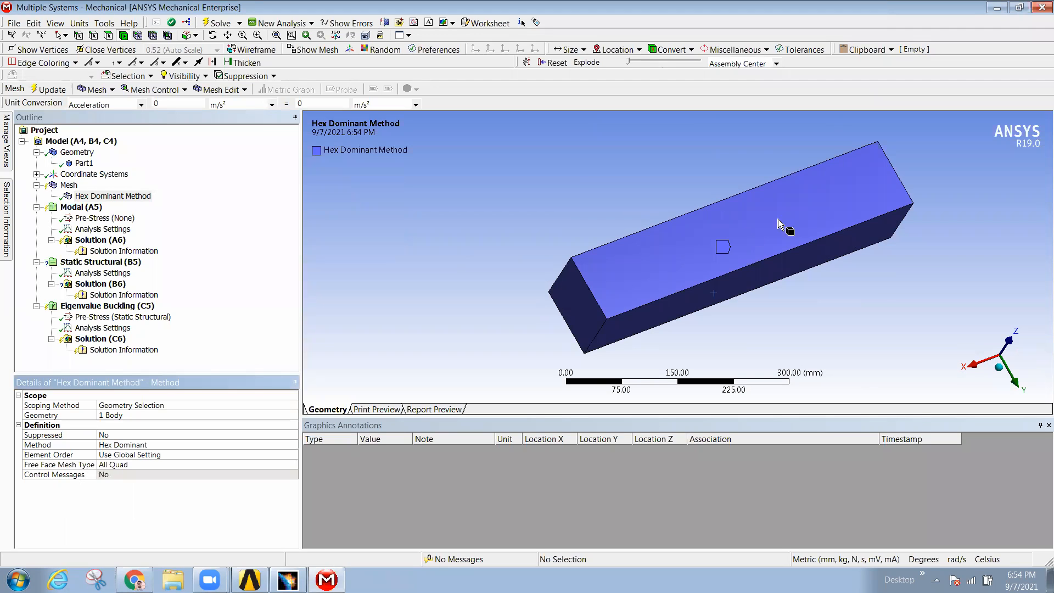
left_click(68, 187)
right_click(67, 187)
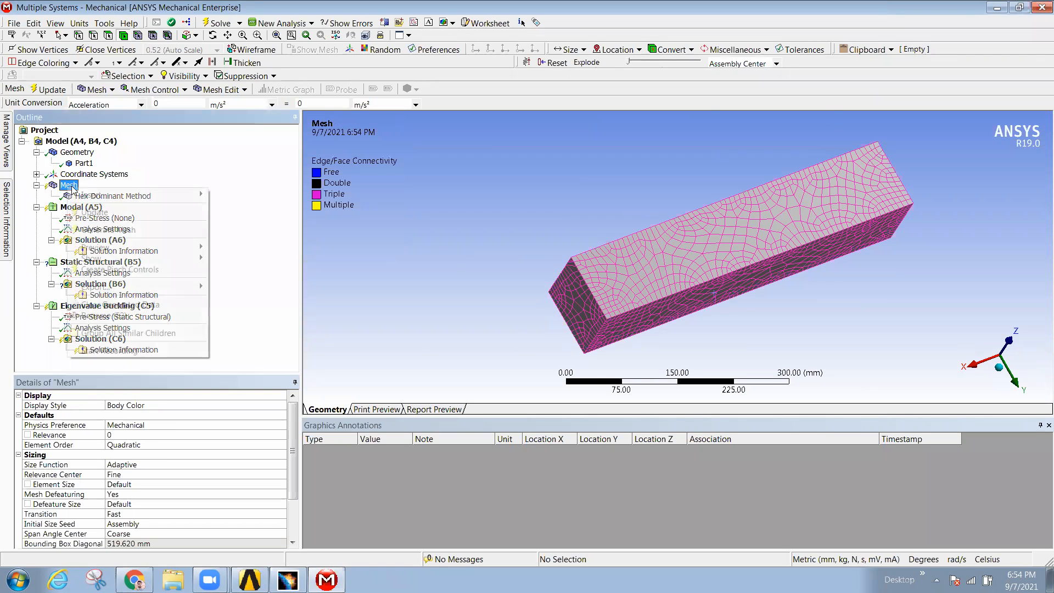
left_click(120, 229)
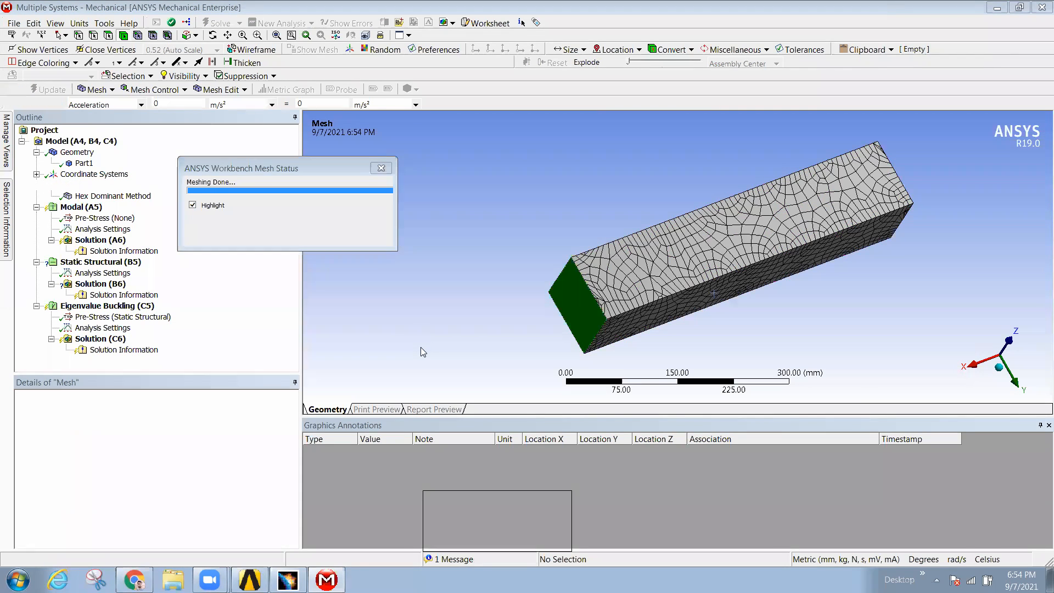
middle_click_drag(771, 274, 673, 211)
middle_click_drag(570, 272, 499, 317)
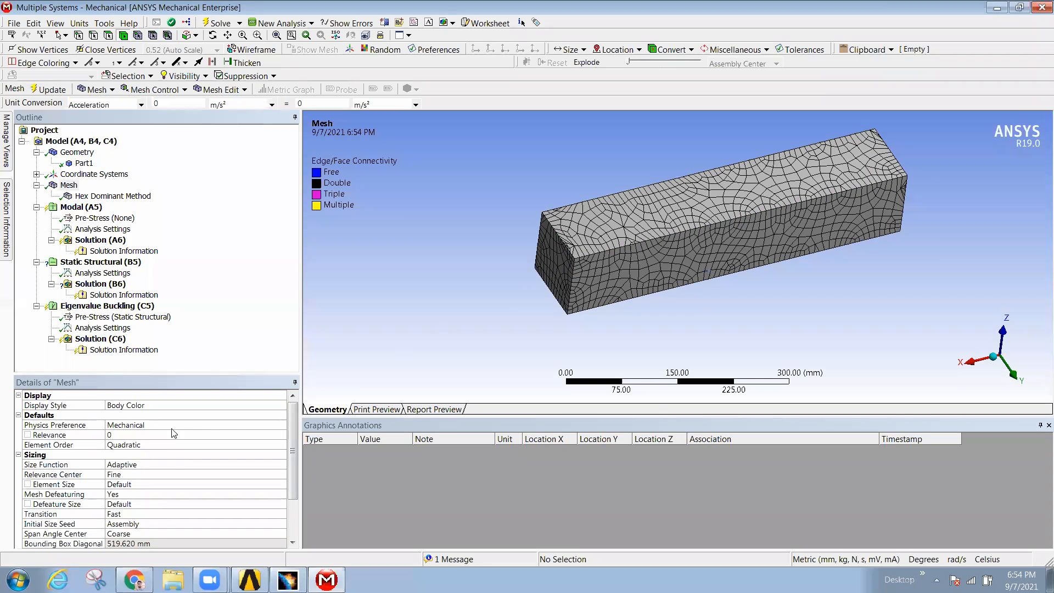
Step: Set the mesh Size Function to Proximity and Curvature, then regenerate and inspect the bar's mesh
left_click(176, 466)
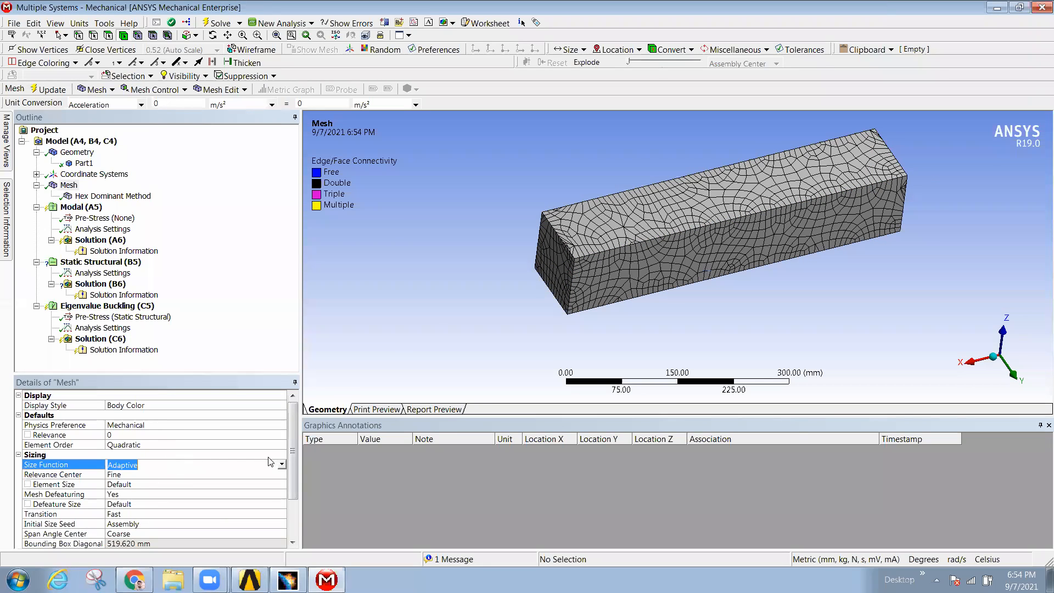
left_click(177, 466)
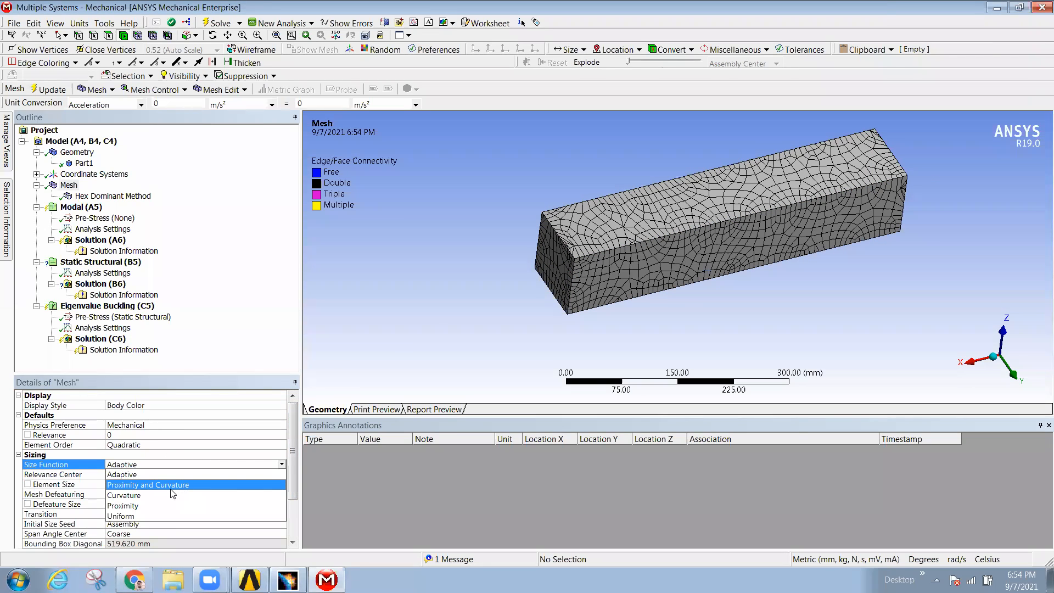
left_click(168, 492)
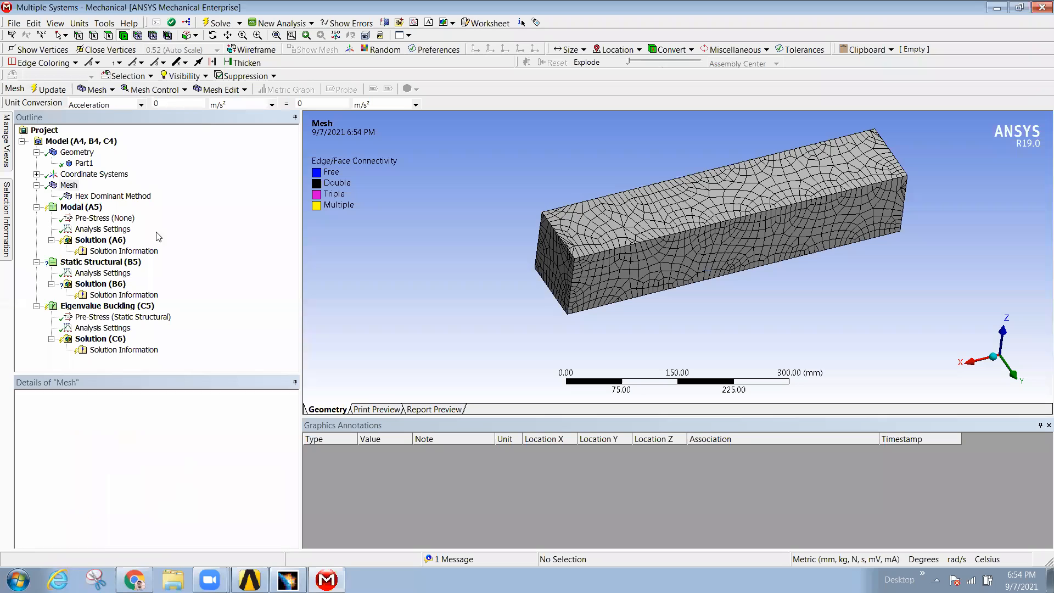
right_click(68, 185)
left_click(109, 231)
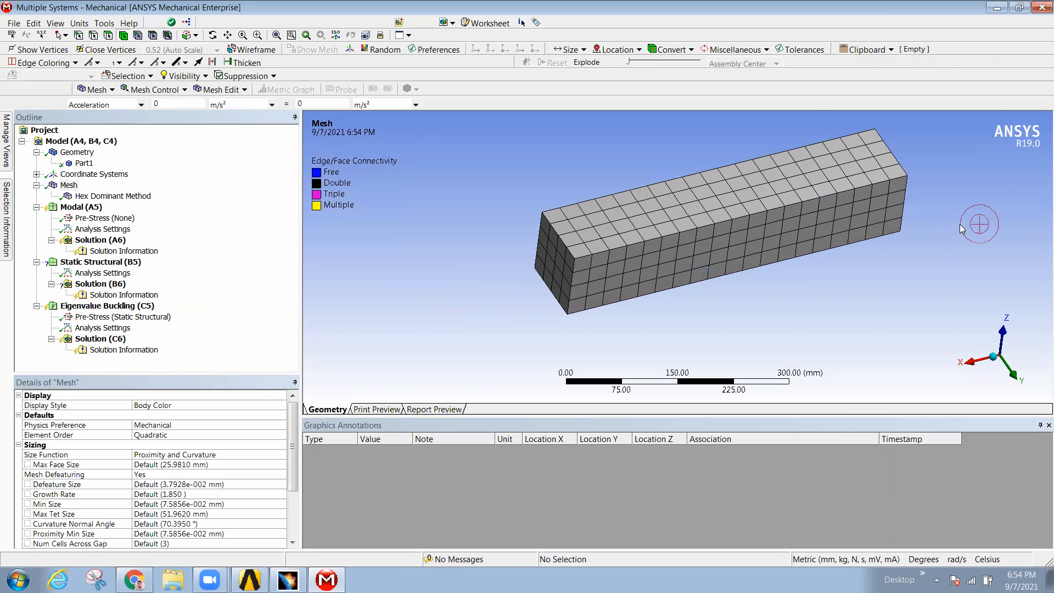
middle_click_drag(767, 233, 719, 247)
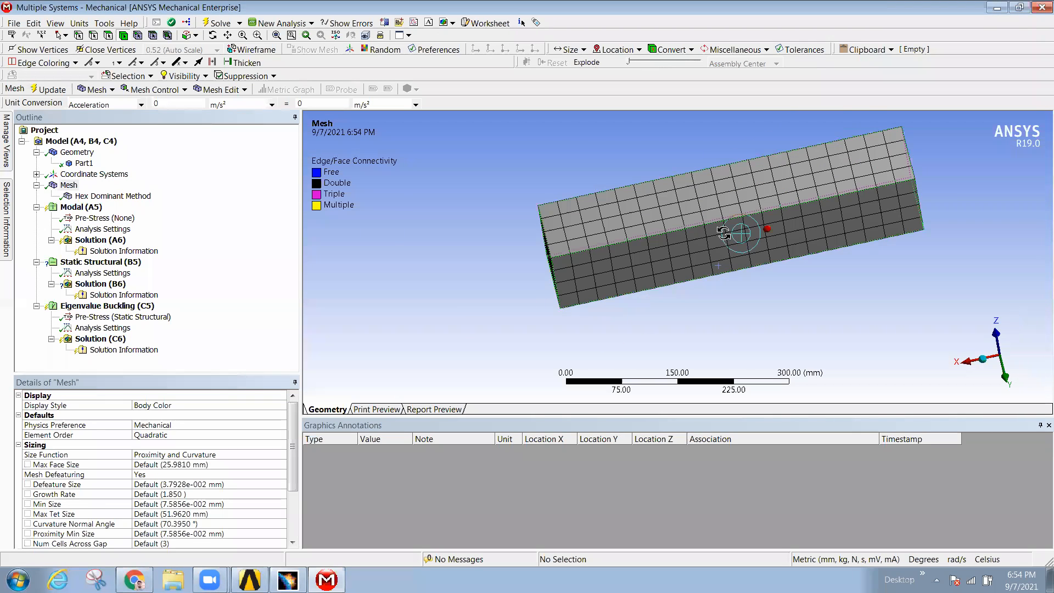
Step: Set the mesh's Max Face Size to 10 mm
left_click(219, 464)
key("Return")
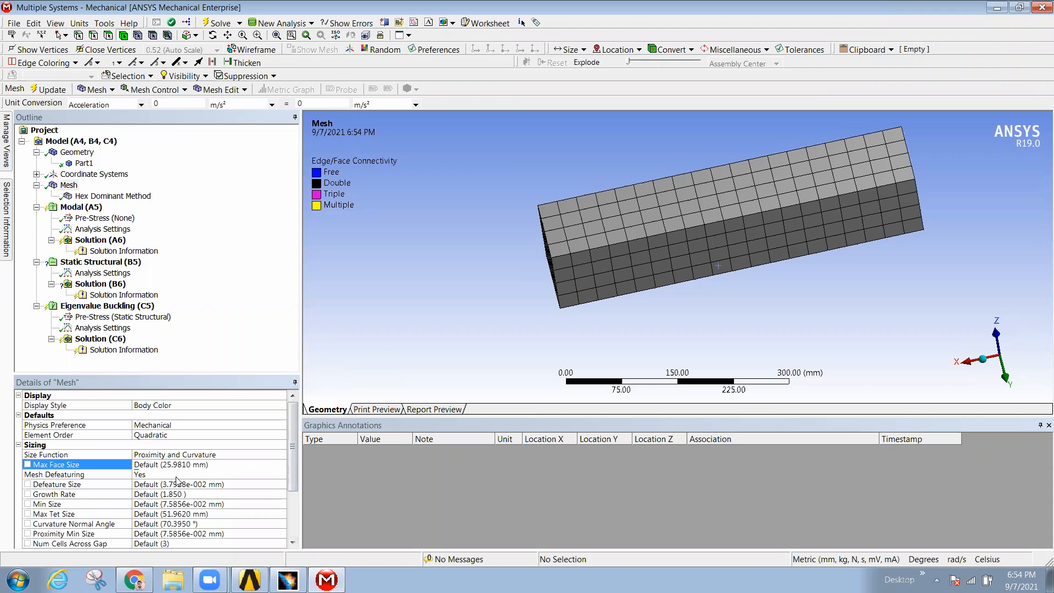
left_click(234, 463)
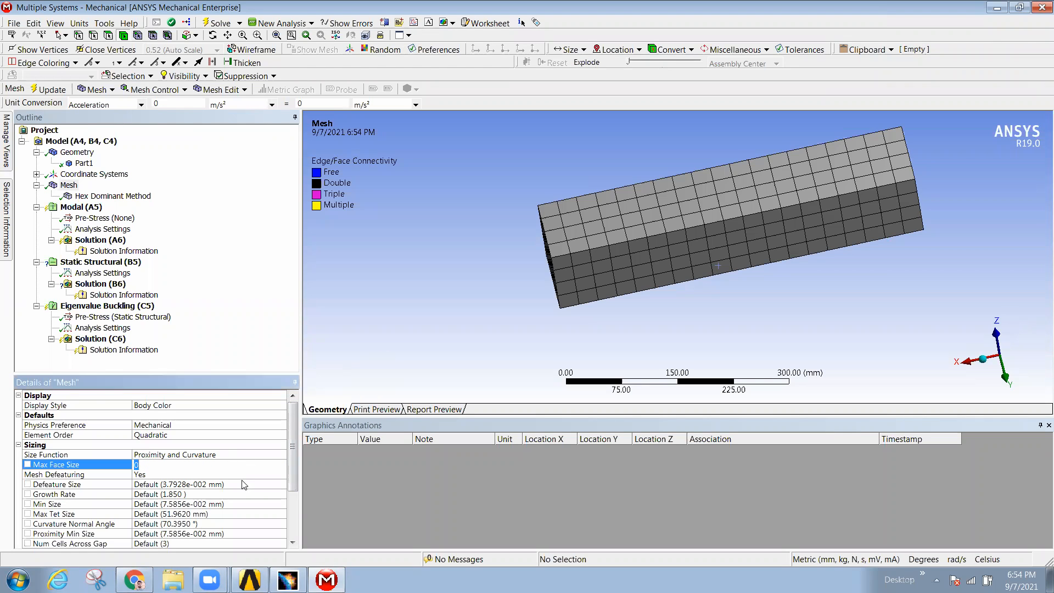
type("10")
key("Return")
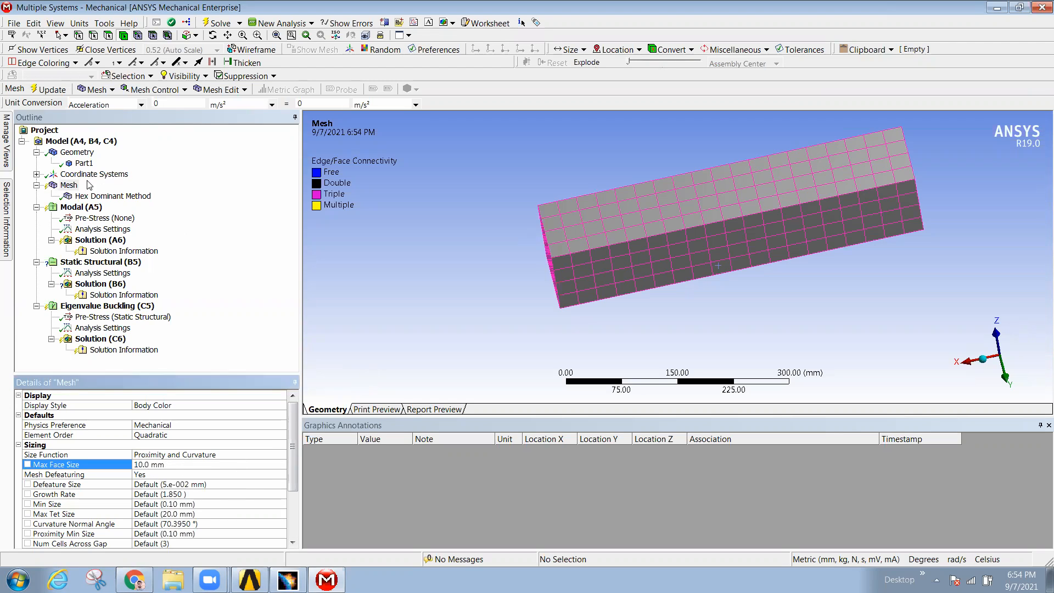
Step: Regenerate the bar's mesh with the new face size and inspect its elements up close near the bar's end
right_click(70, 185)
left_click(117, 227)
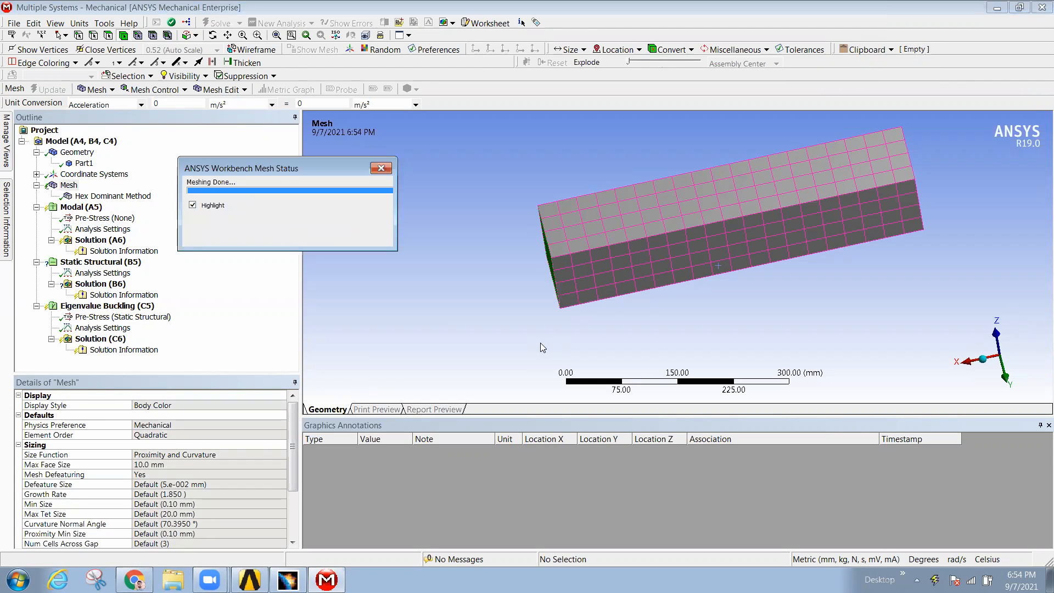
middle_click_drag(600, 211, 658, 218)
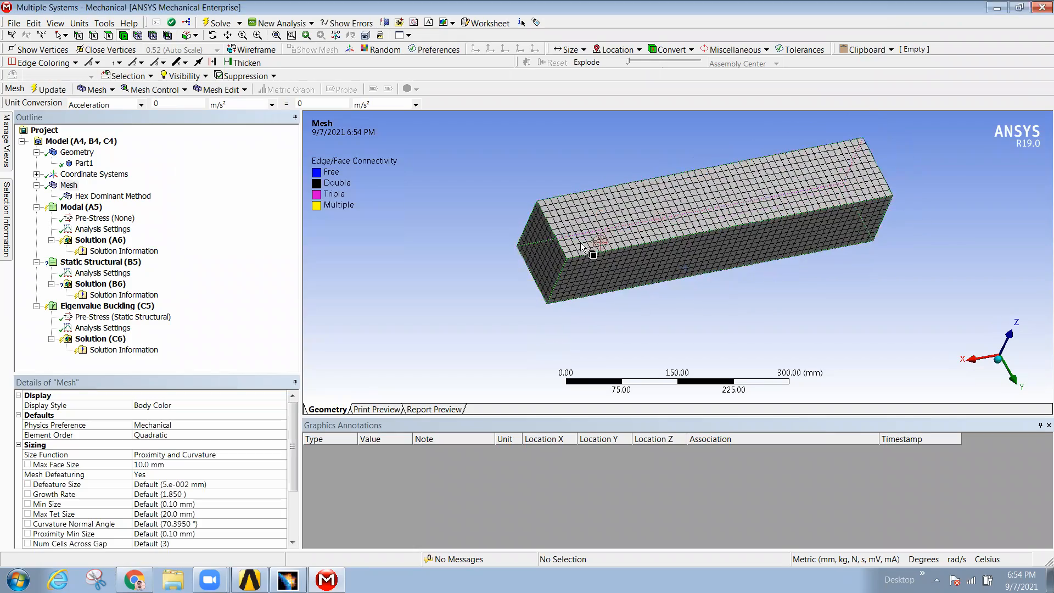
scroll(571, 249, "up", 4)
scroll(571, 249, "up", 3)
scroll(423, 257, "down", 3)
mouse_move(536, 253)
middle_mouse_down()
mouse_move(555, 254)
mouse_move(498, 251)
mouse_move(527, 219)
mouse_move(527, 253)
middle_mouse_up()
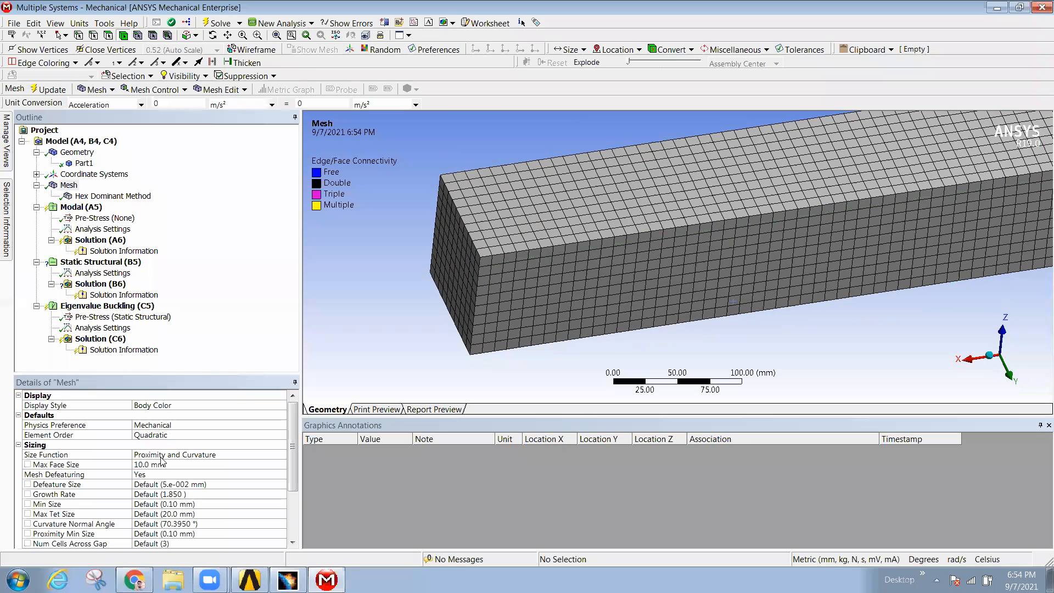
Step: Change the bar's mesh control method to Sweep and regenerate the mesh
left_click(126, 197)
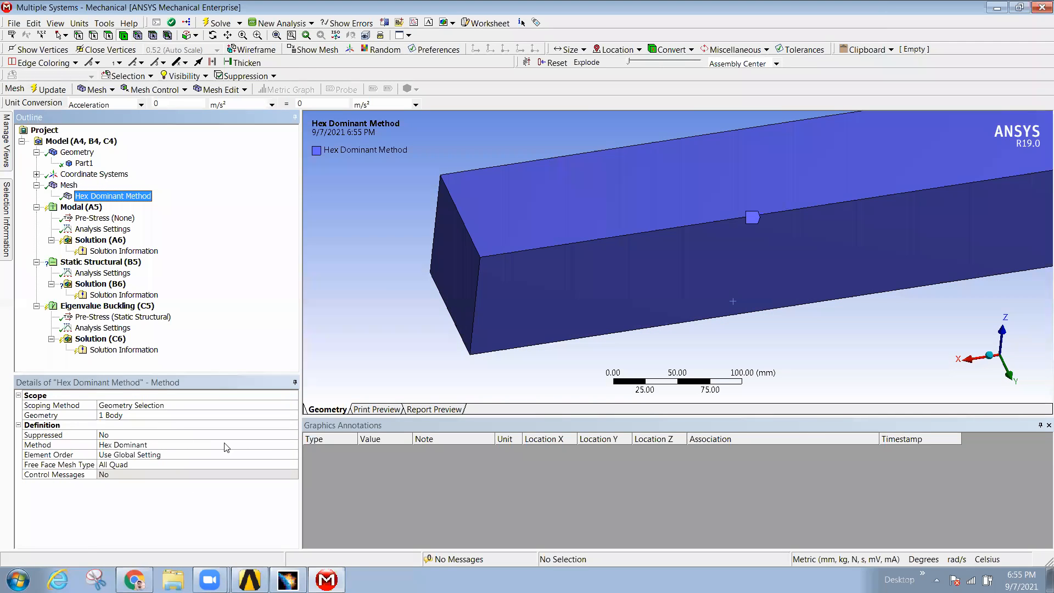
left_click(293, 444)
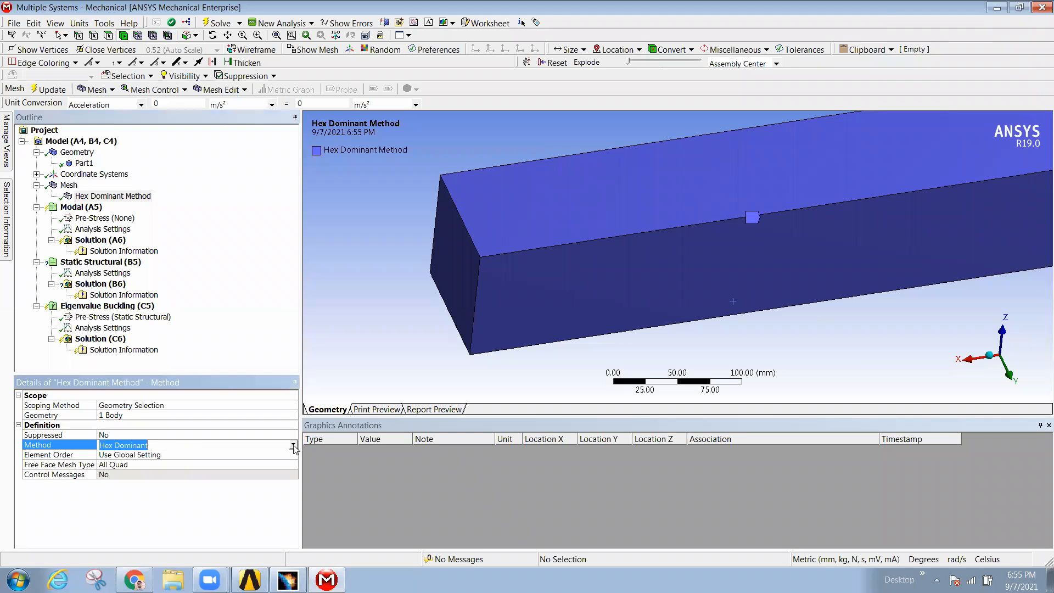
left_click(293, 444)
left_click(154, 485)
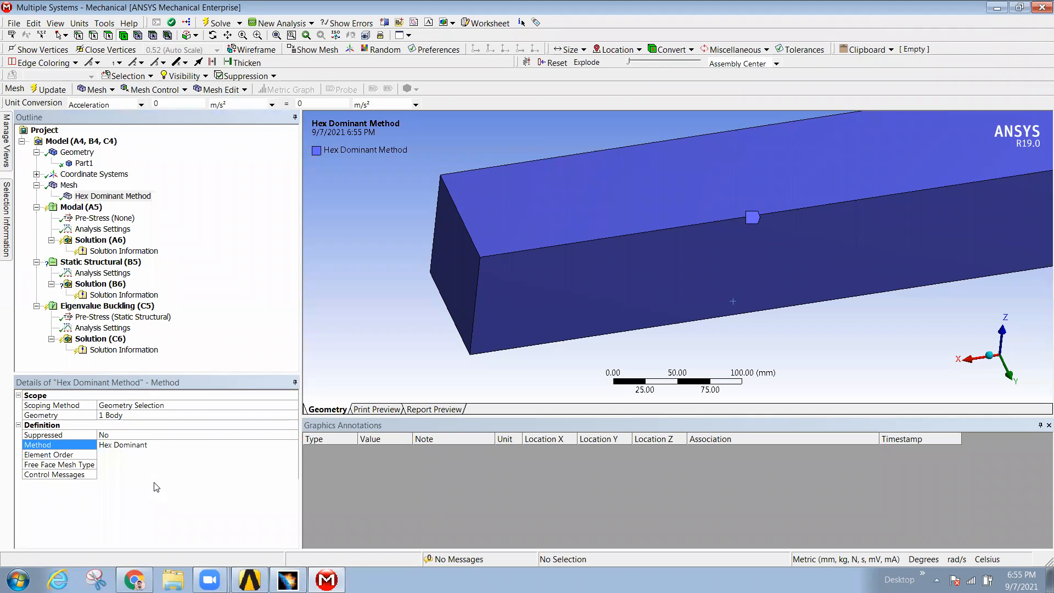
right_click(75, 184)
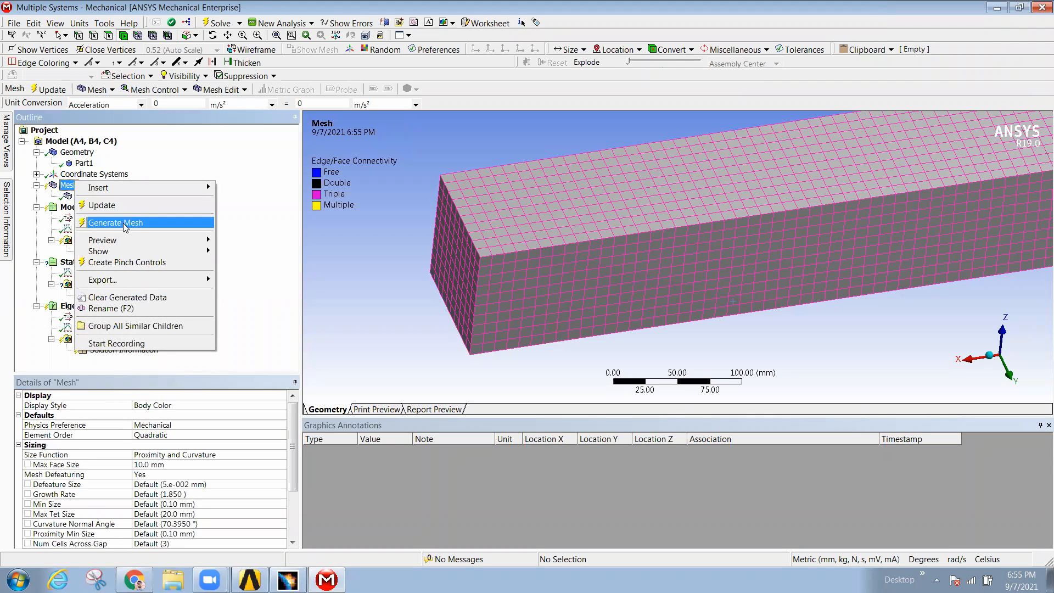
left_click(120, 222)
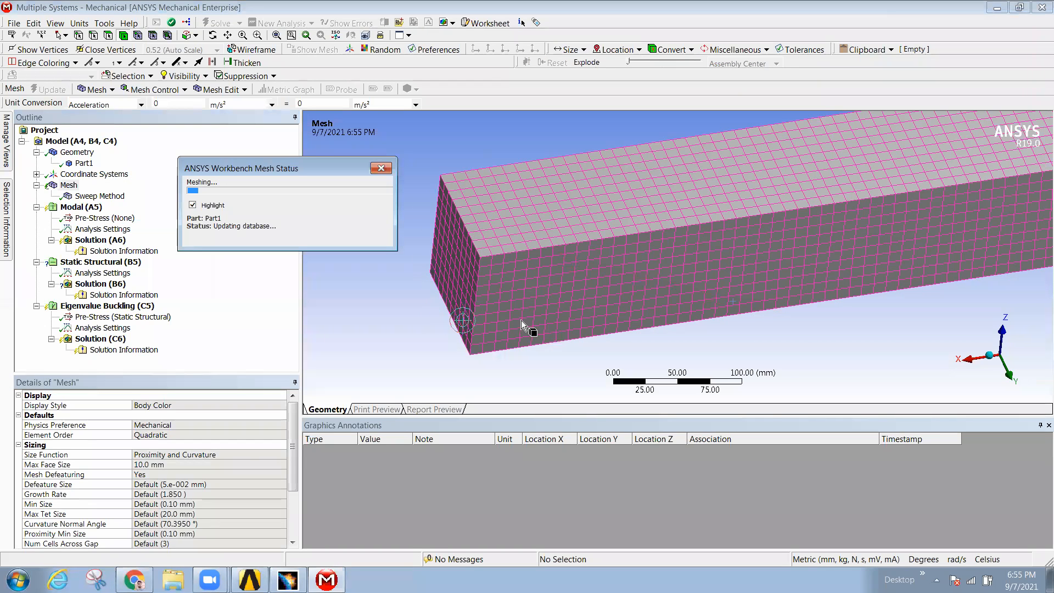
Step: Set the mesh's Max Face Size to 20 mm, then regenerate and inspect the bar's swept mesh
middle_click_drag(488, 297, 572, 295)
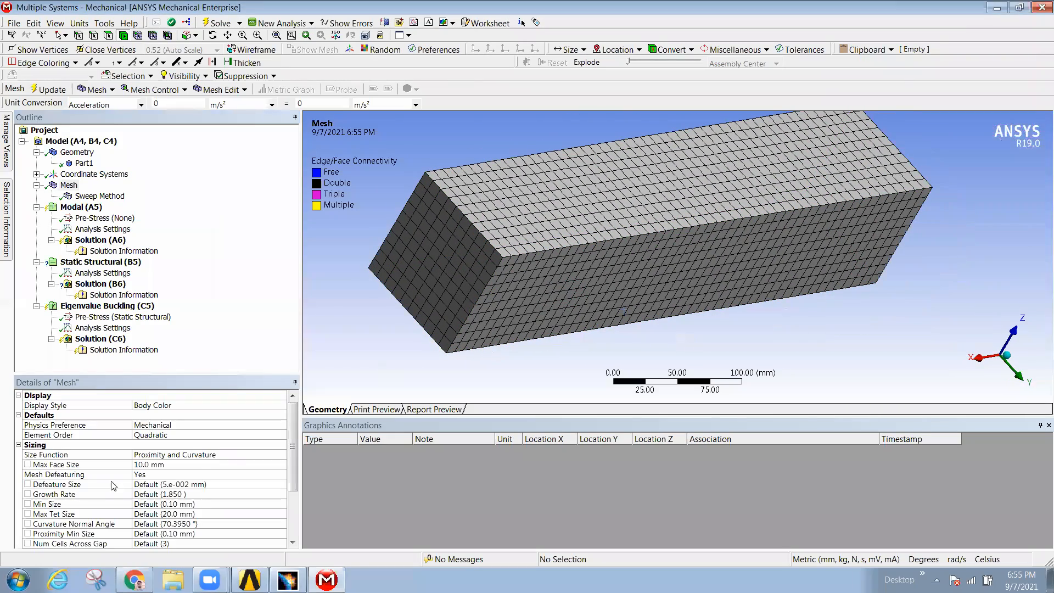
left_click(202, 467)
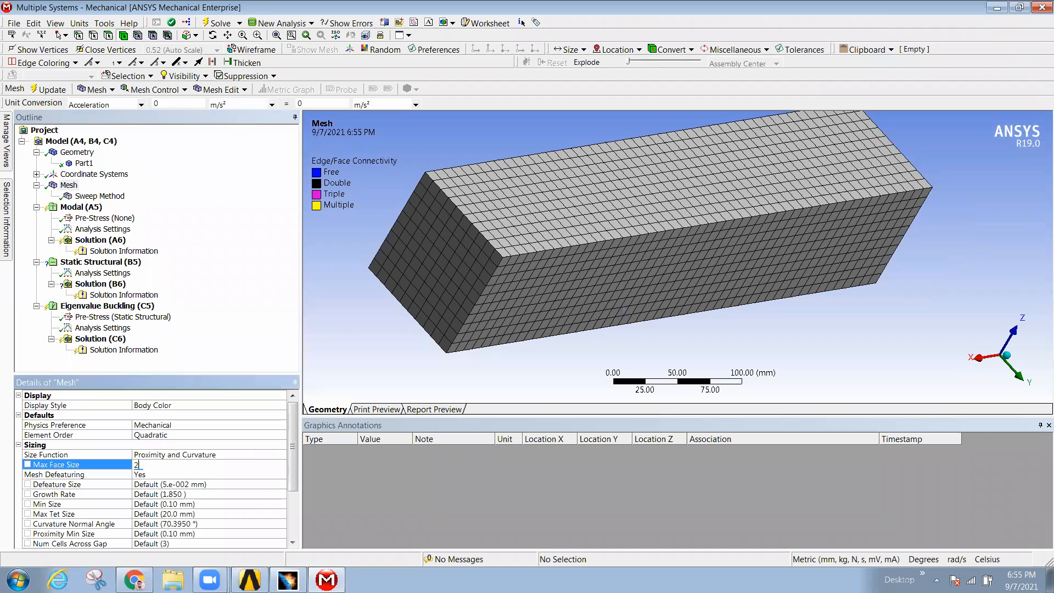
key("Return")
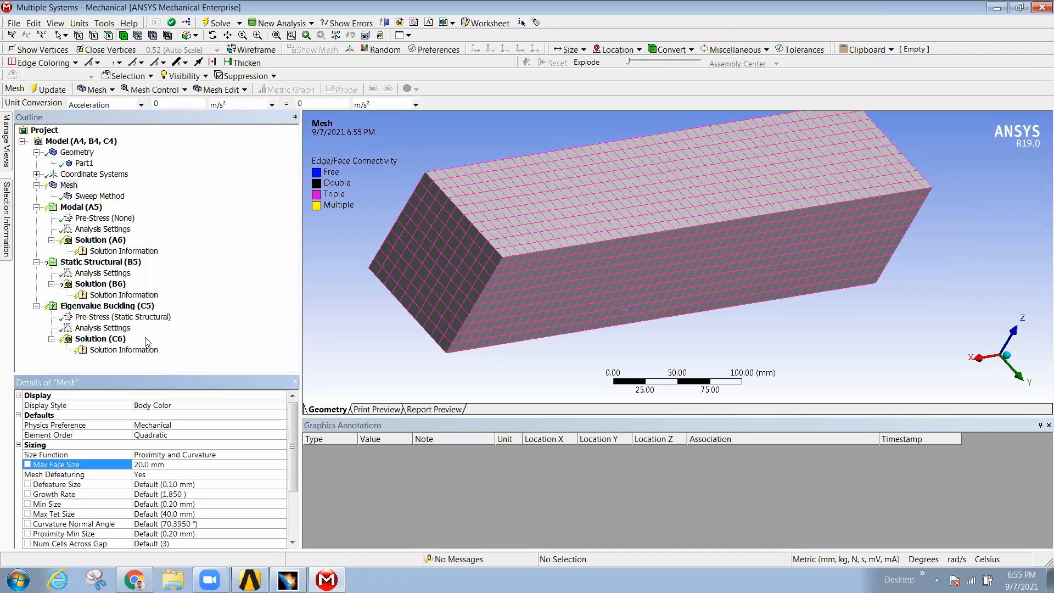
right_click(69, 185)
left_click(104, 228)
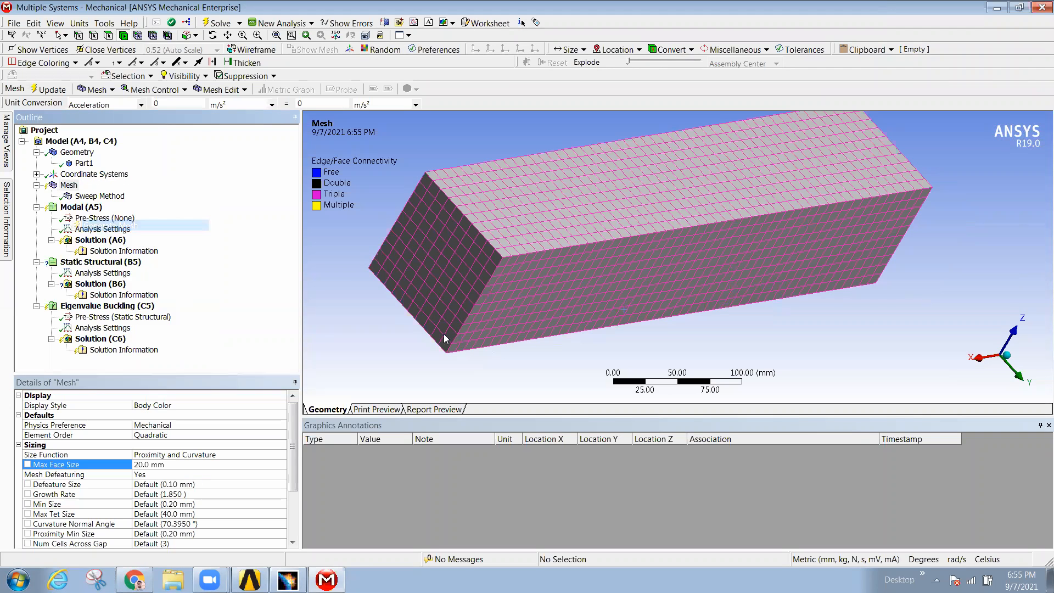
middle_click_drag(453, 332, 497, 296)
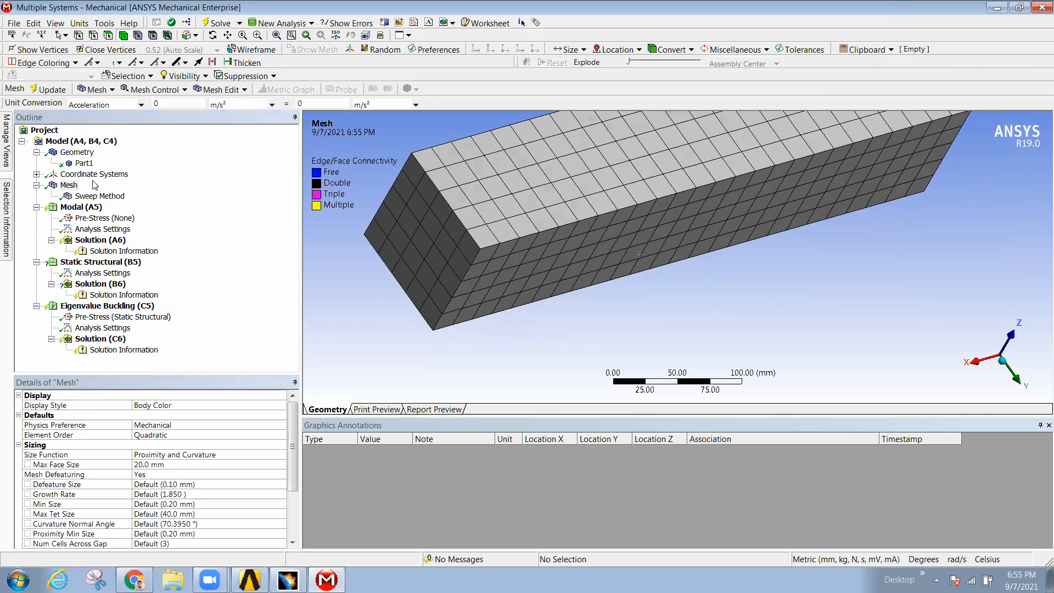
Step: Add a Sizing control to the mesh, scoped to the bar's body, with an element size of 5 mm
left_click(100, 197)
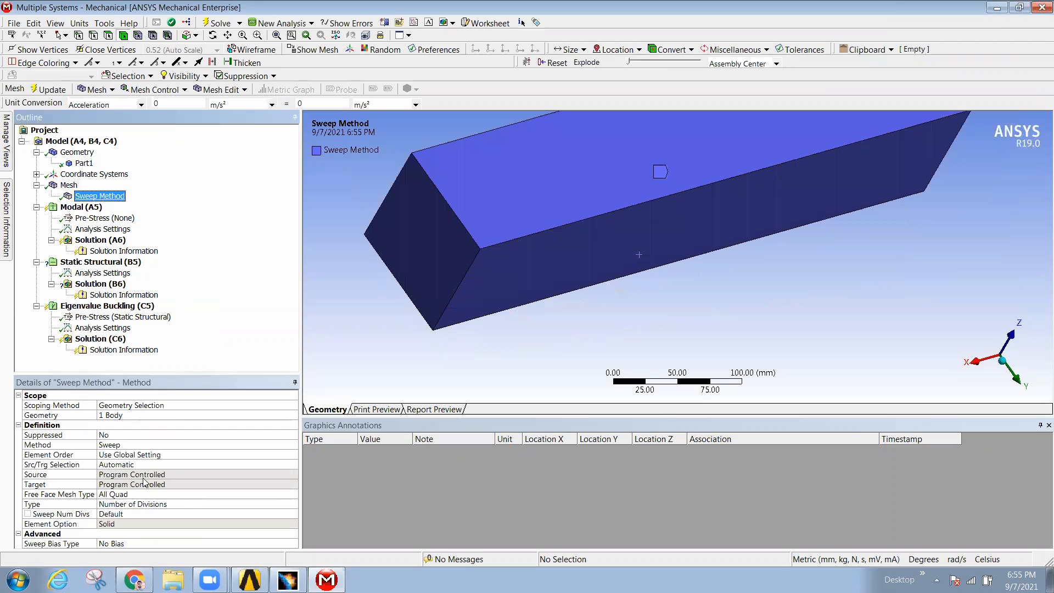
right_click(64, 185)
mouse_move(132, 190)
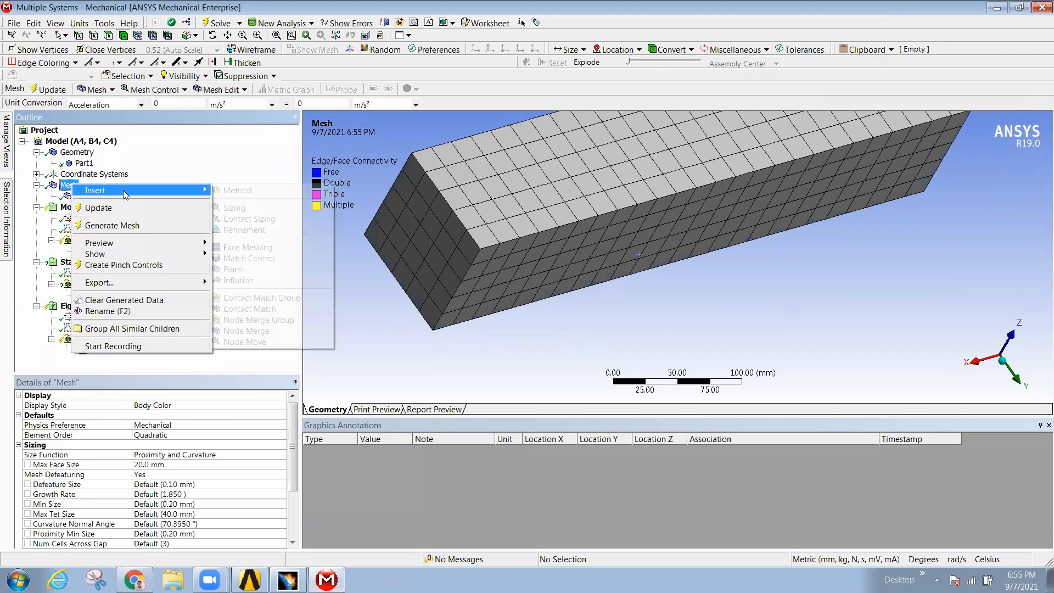
left_click(240, 209)
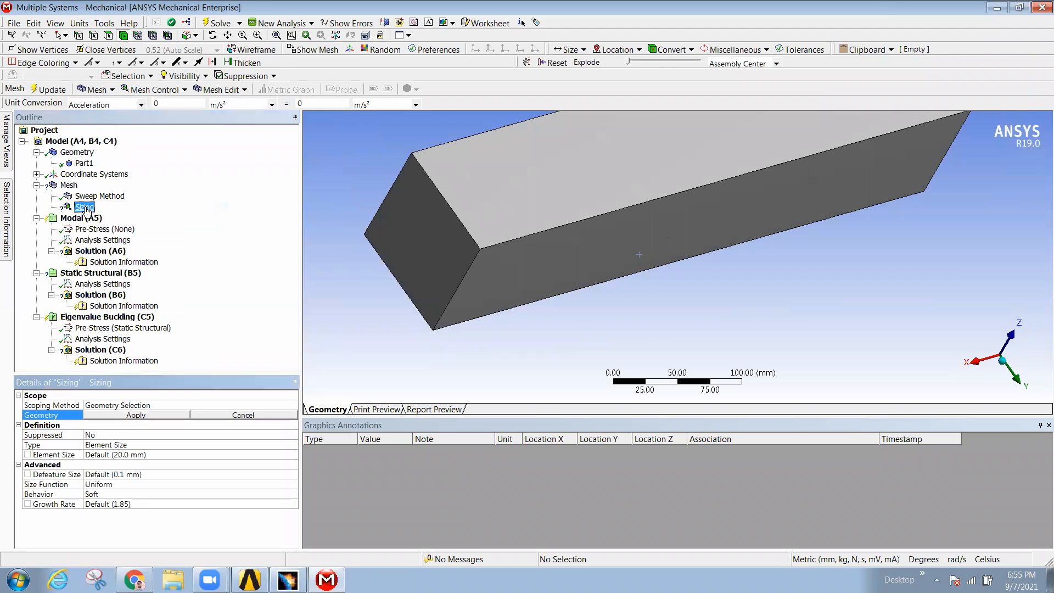
left_click(543, 227)
left_click(140, 415)
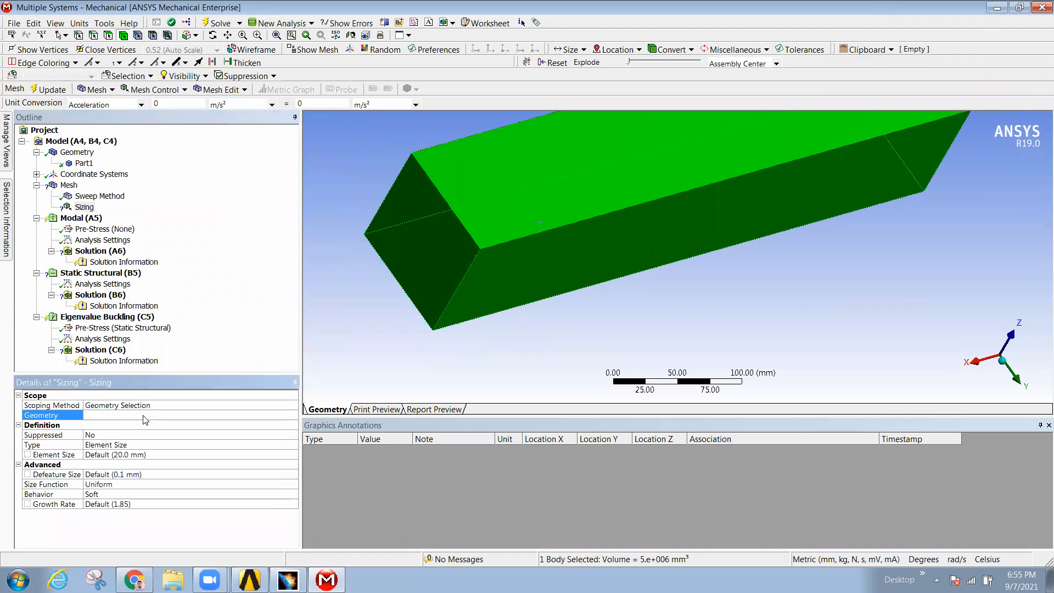
left_click(150, 455)
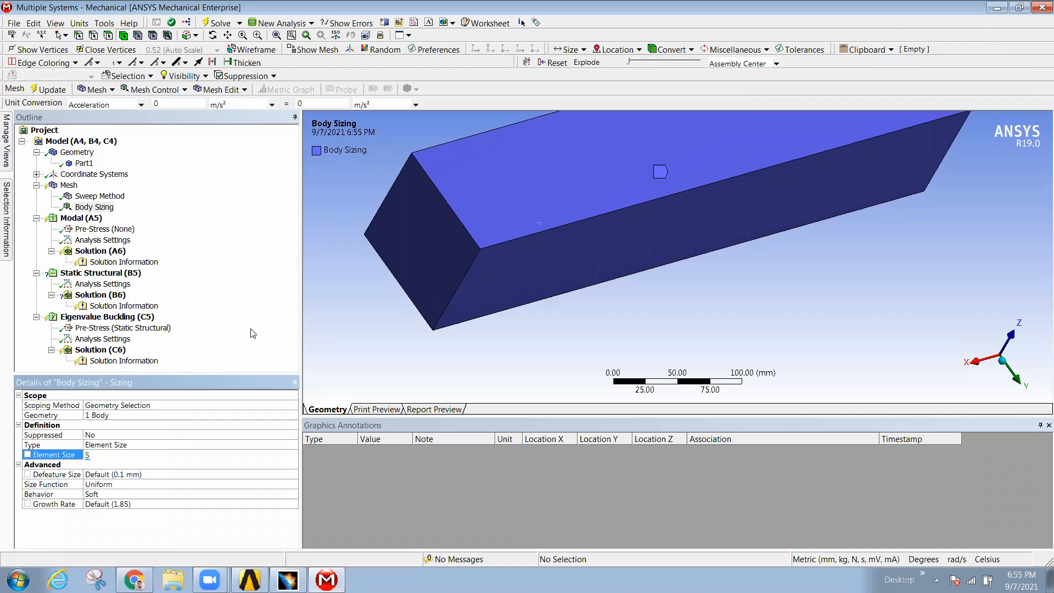
left_click(82, 207)
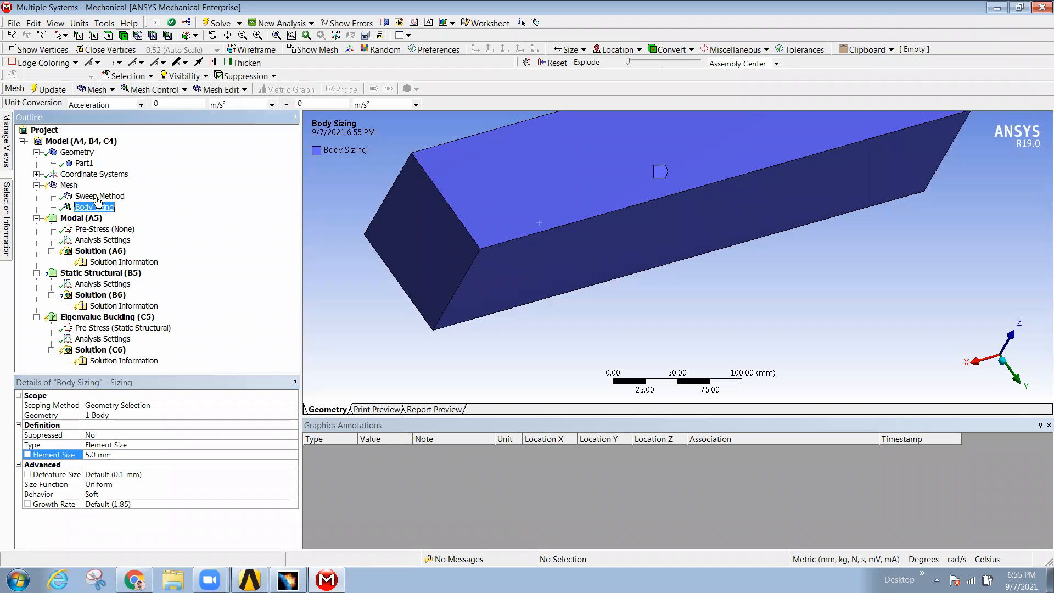
Step: Regenerate the bar's mesh with the body sizing, inspect its elements and review the sizing settings
right_click(68, 186)
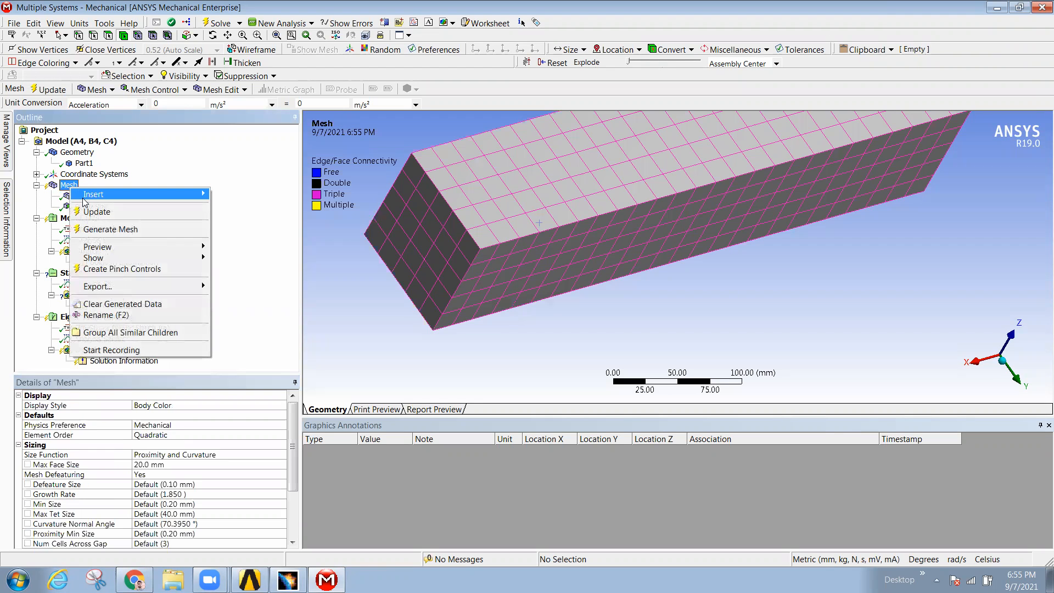
left_click(114, 229)
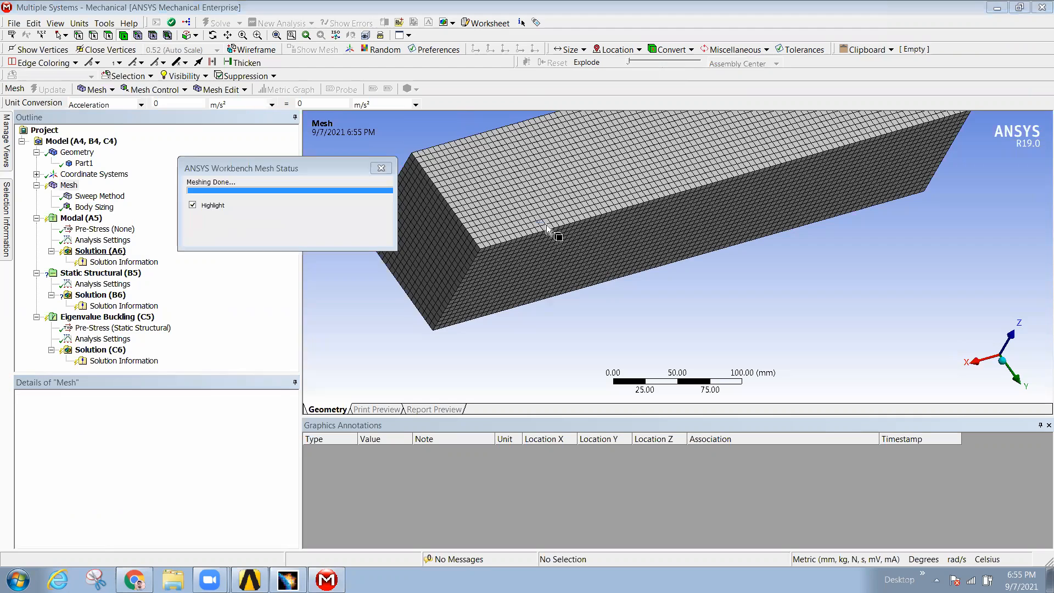
left_click(94, 207)
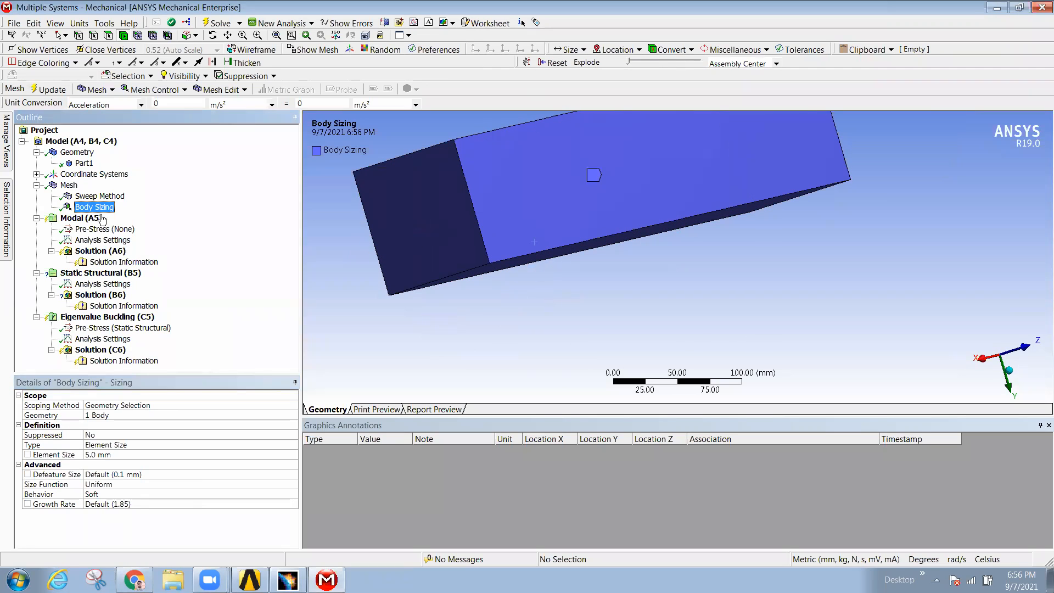
Step: Try to assign a Contact Sizing control to the bar's body, and delete that control from the mesh
right_click(70, 187)
mouse_move(92, 190)
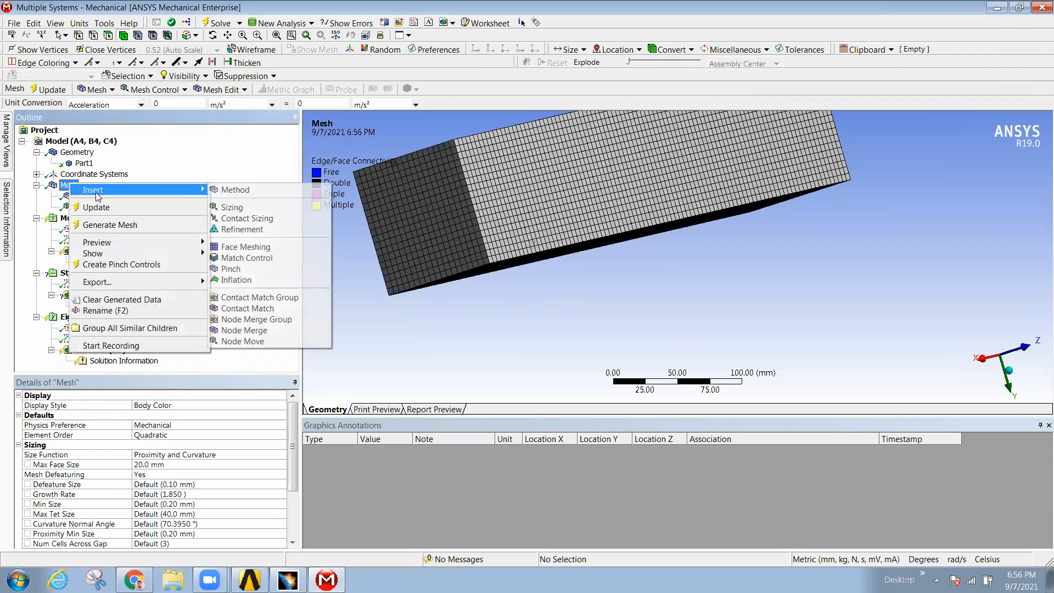
left_click(249, 218)
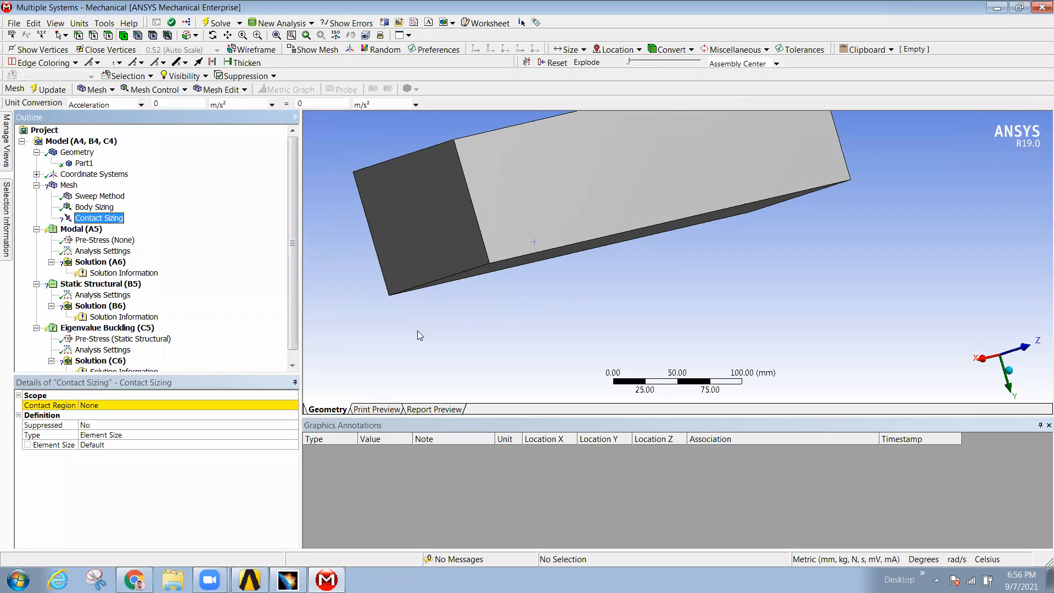
left_click(509, 208)
left_click(117, 405)
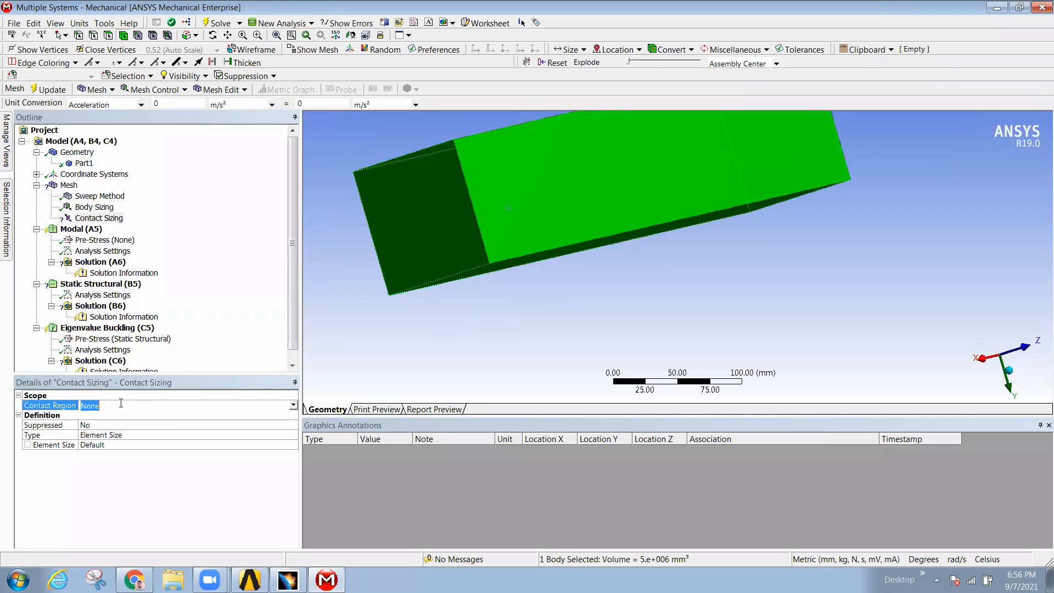
left_click(293, 407)
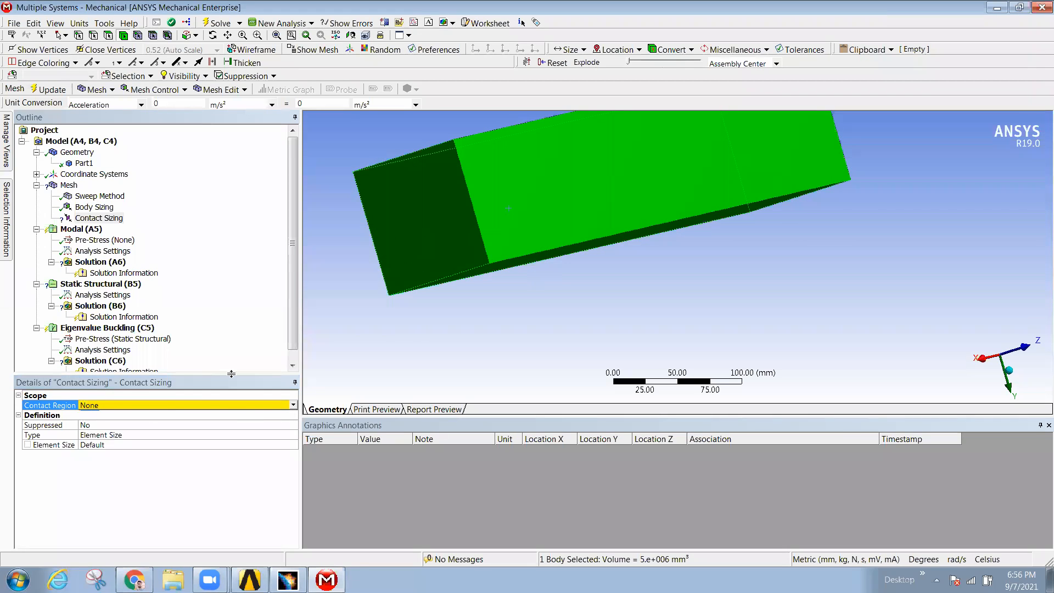
right_click(105, 219)
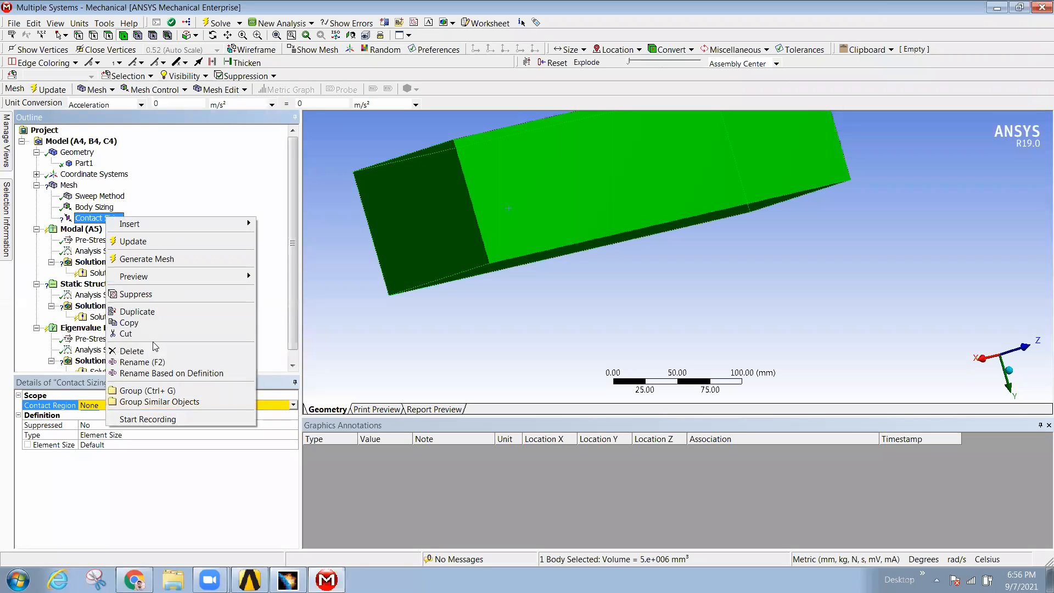
left_click(146, 351)
left_click(515, 336)
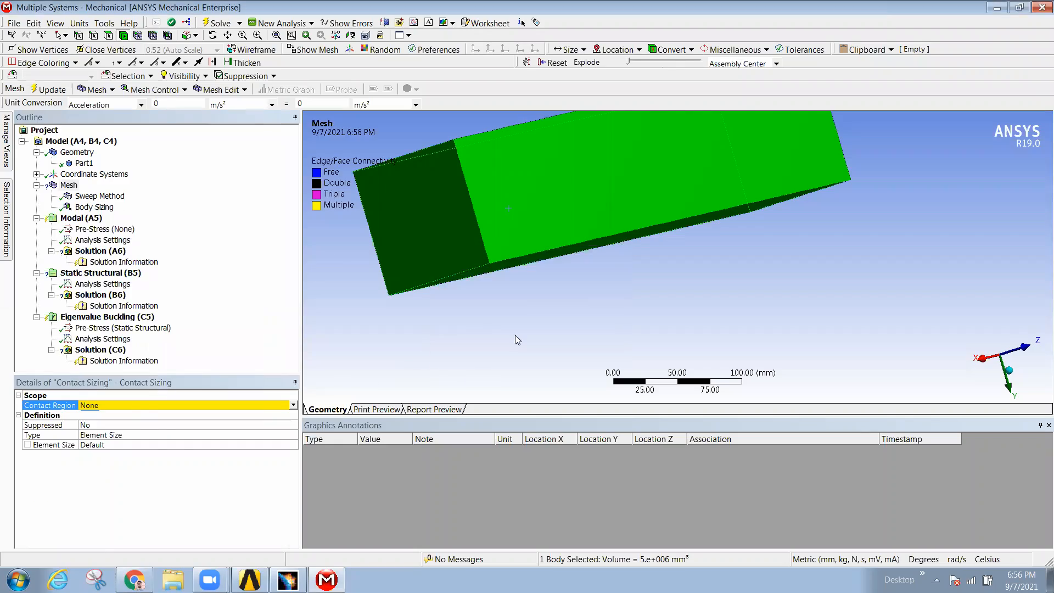
Step: Add a mesh Refinement control on the bar's square end face with a refinement value of 2
middle_click_drag(587, 278, 618, 320)
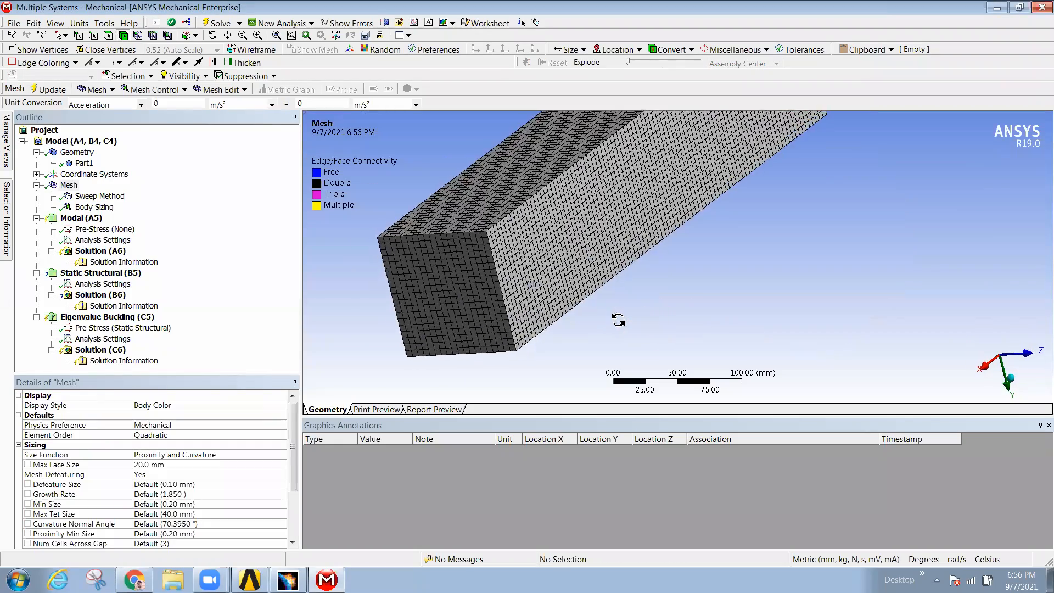
scroll(593, 310, "down", 5)
middle_click_drag(564, 272, 539, 283)
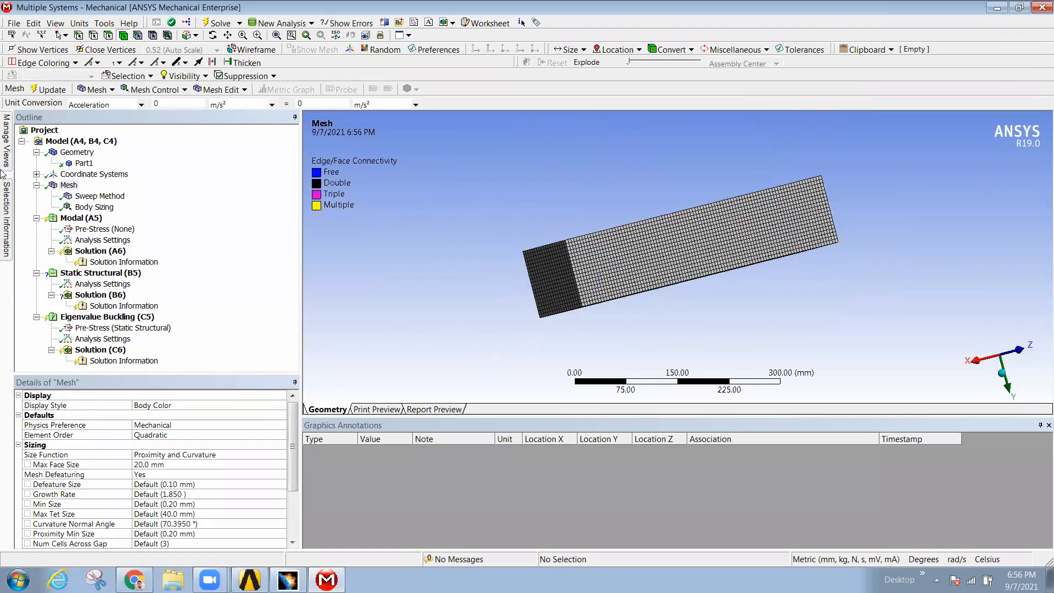
right_click(68, 186)
mouse_move(113, 189)
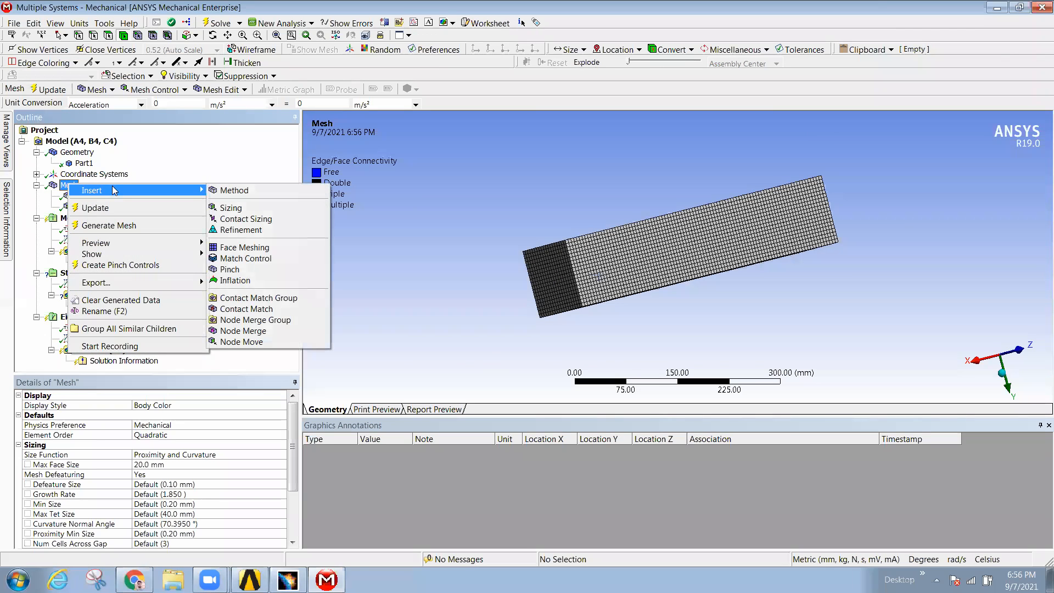
left_click(241, 230)
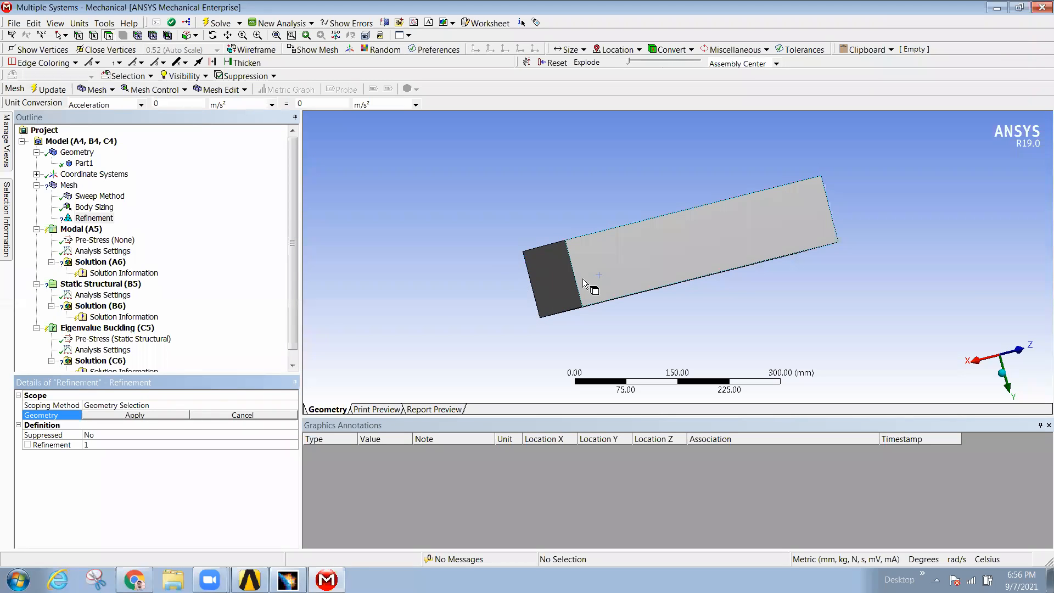
middle_click_drag(552, 301, 574, 295)
scroll(574, 295, "up", 5)
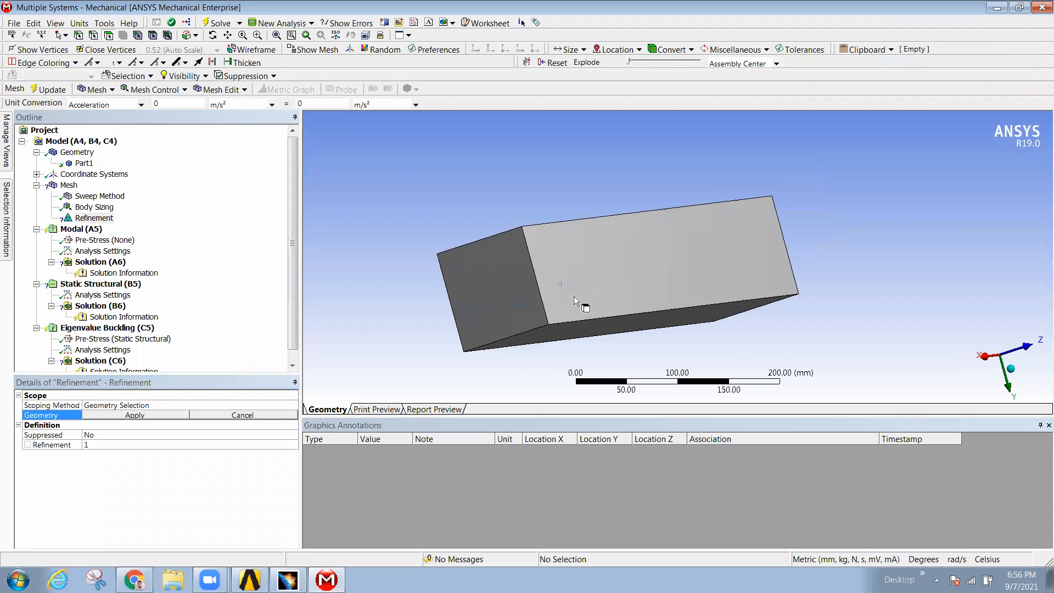
scroll(439, 314, "down", 3)
left_click(473, 299)
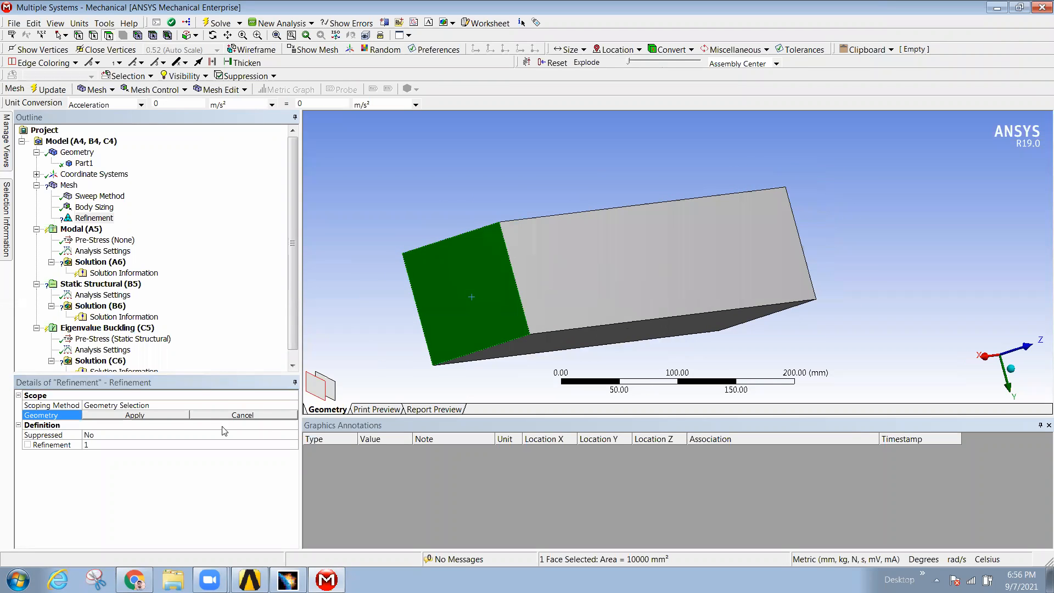
left_click(149, 416)
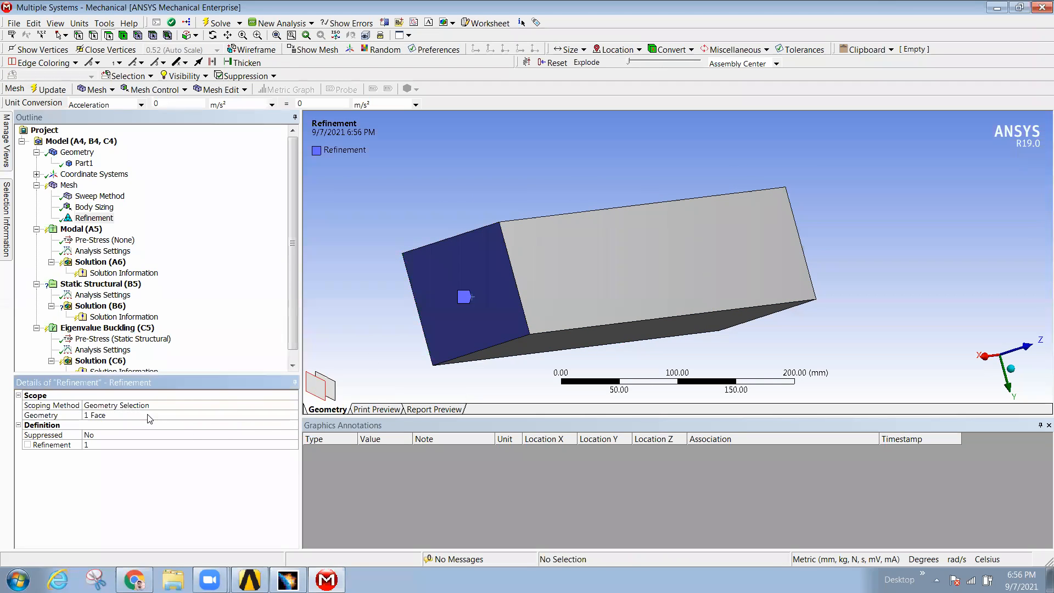
left_click(108, 446)
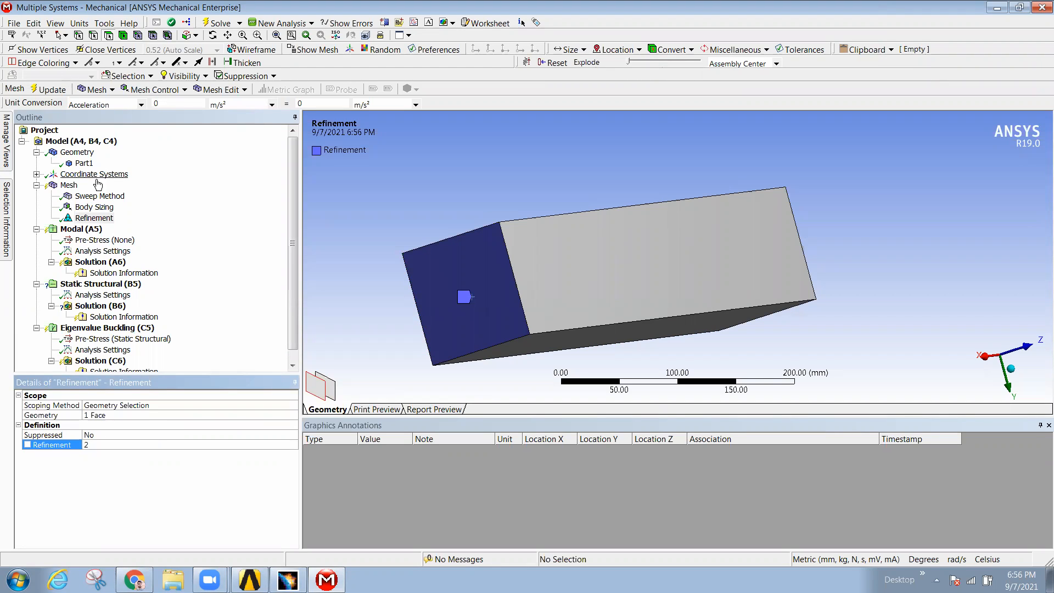
Step: Try to regenerate the mesh with the refinement, and set the Body Sizing's element size to 15 mm
right_click(68, 189)
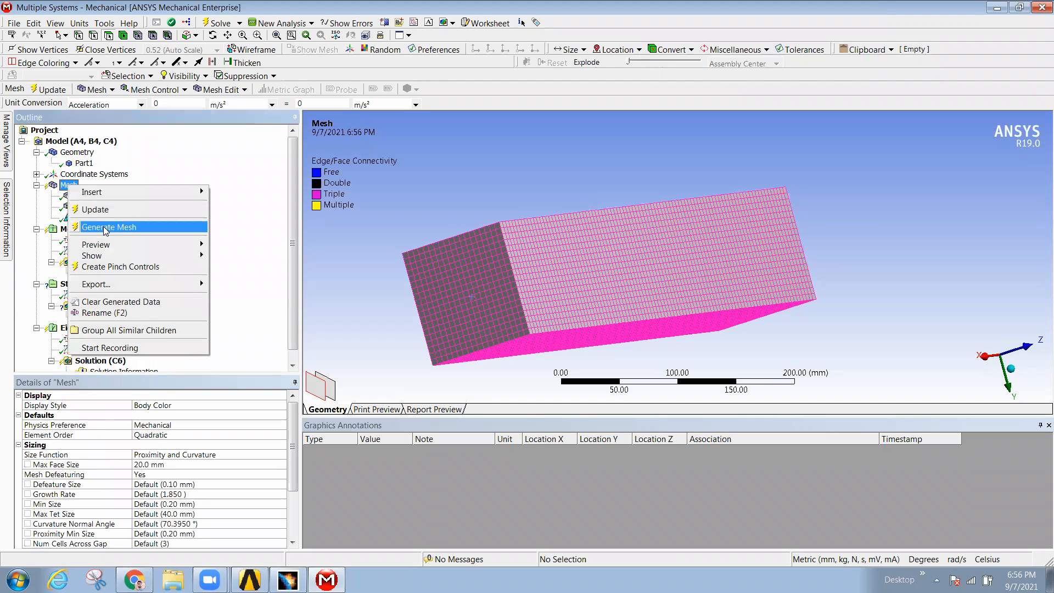
left_click(166, 227)
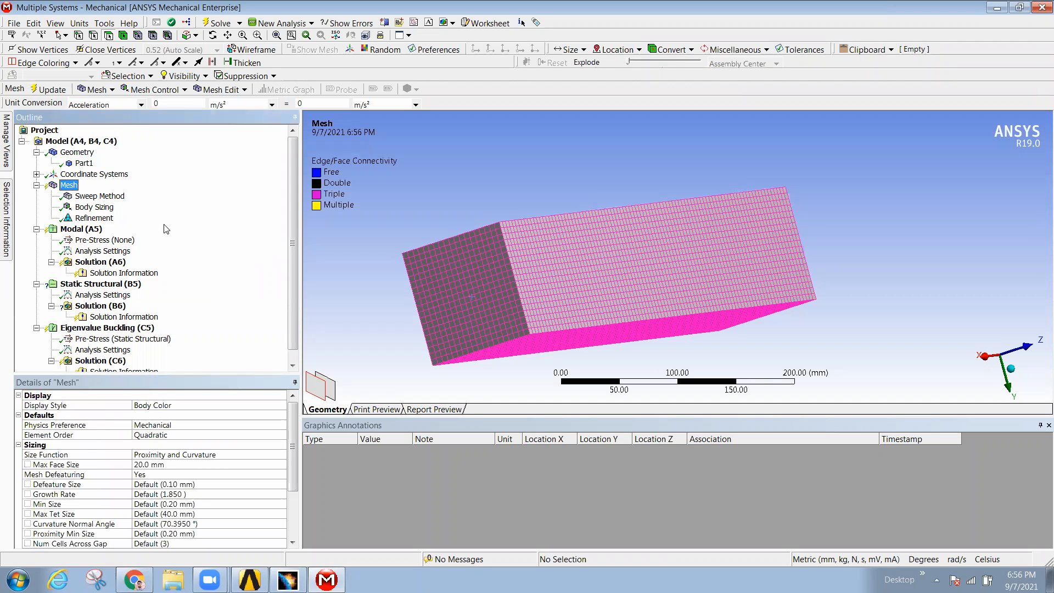
left_click(103, 208)
left_click(99, 455)
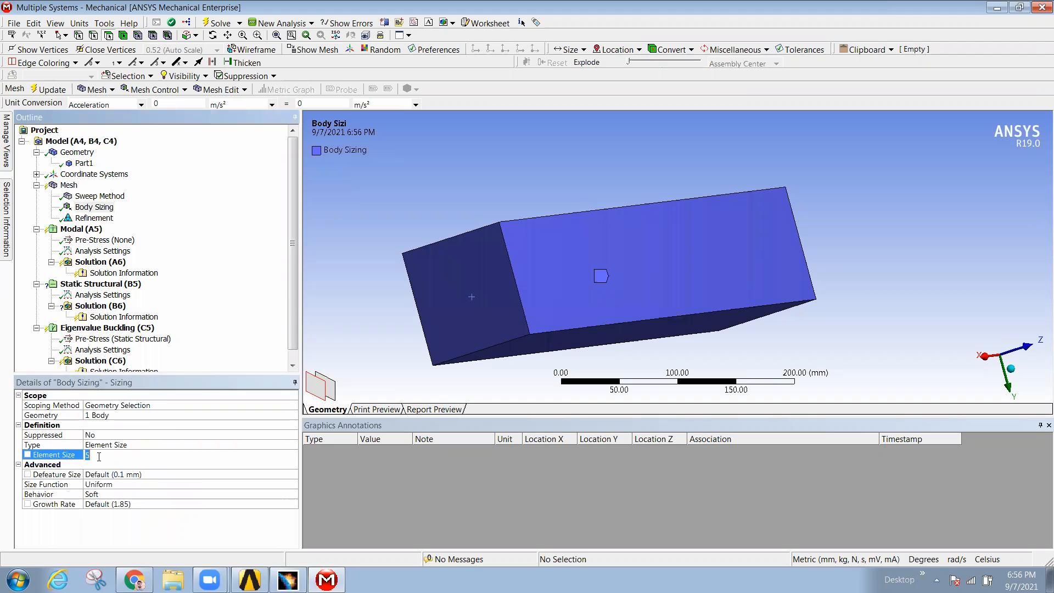
type("15.0")
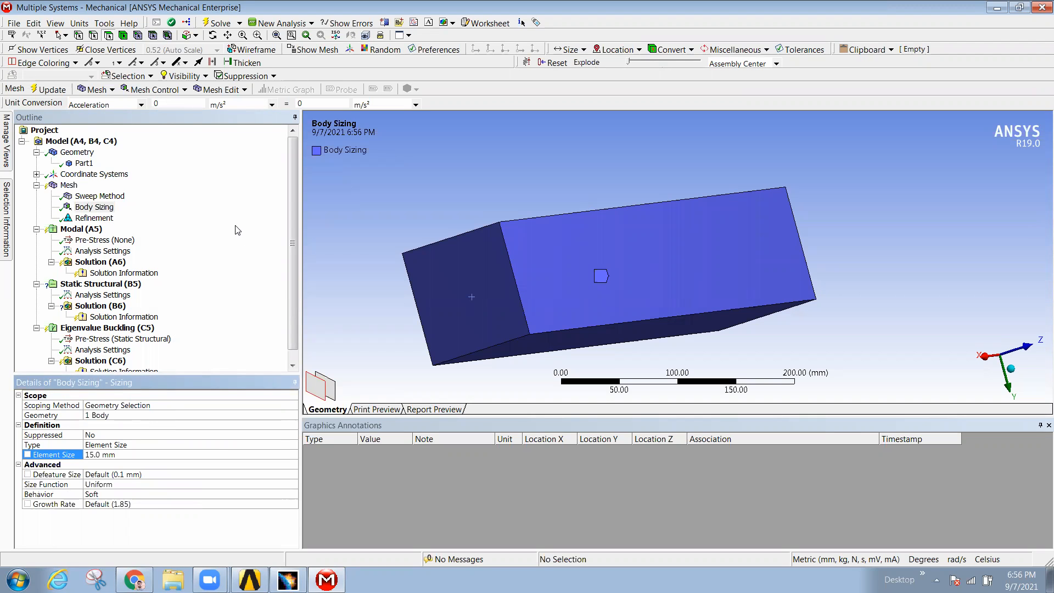
Step: Regenerate the mesh with the coarser body sizing and inspect the elements around the refined end face
right_click(68, 185)
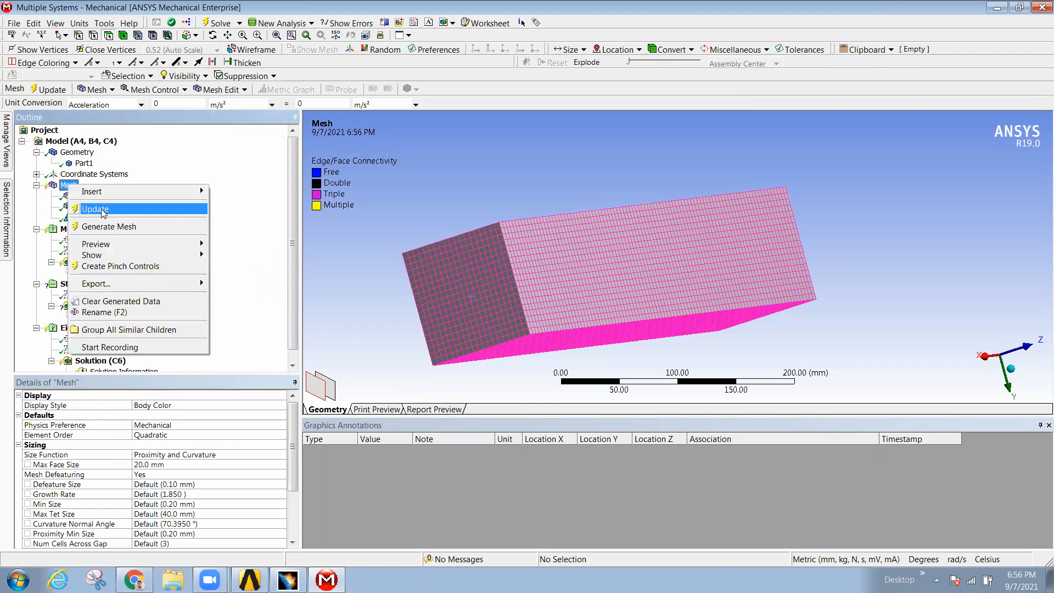
left_click(107, 227)
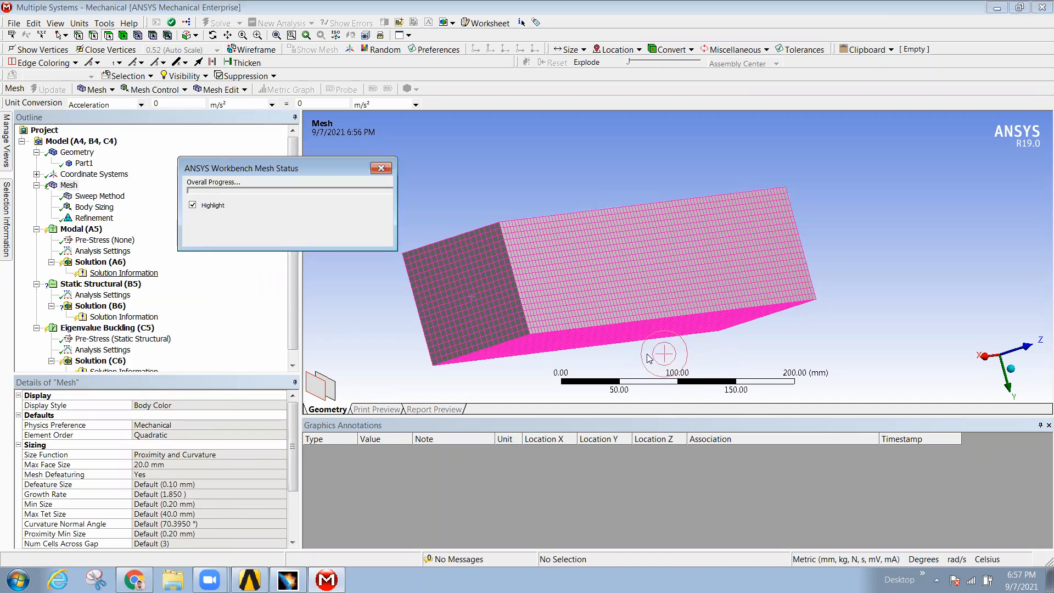
middle_click_drag(573, 296, 504, 300)
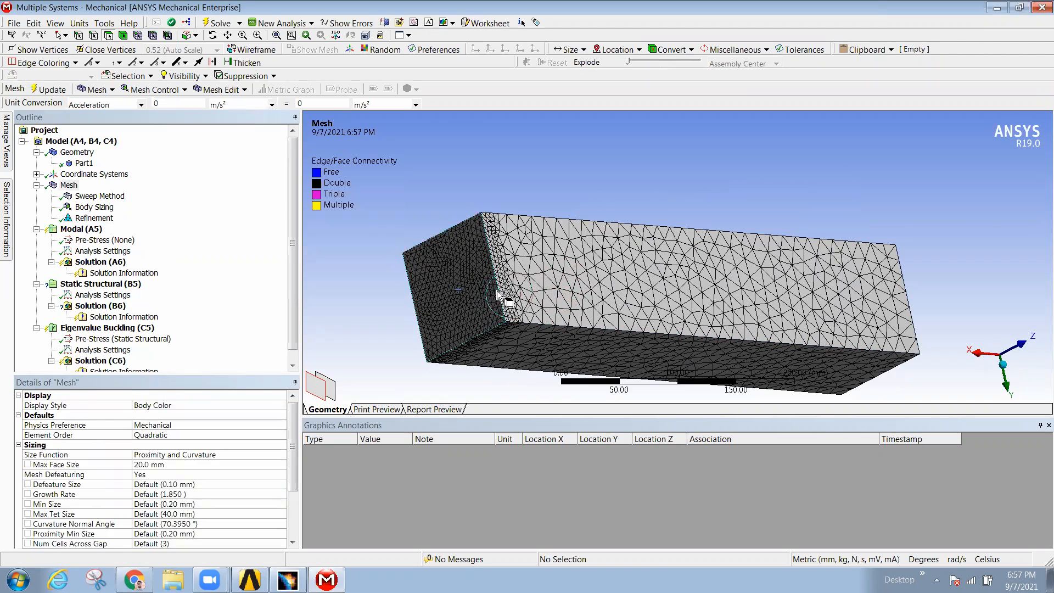
Step: Examine how the element size changes from the refined end face into the bar's long side faces
scroll(504, 300, "up", 3)
middle_click_drag(631, 274, 679, 256, "ctrl")
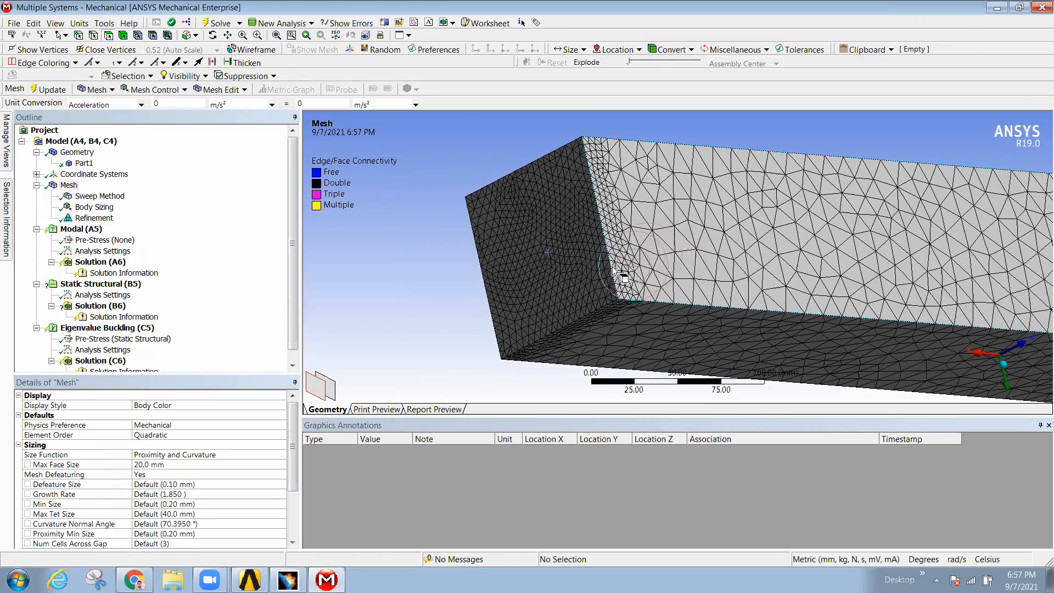
mouse_move(588, 277)
middle_mouse_down()
mouse_move(538, 280)
mouse_move(604, 263)
middle_mouse_up()
scroll(620, 259, "up", 6)
scroll(523, 303, "up", 4)
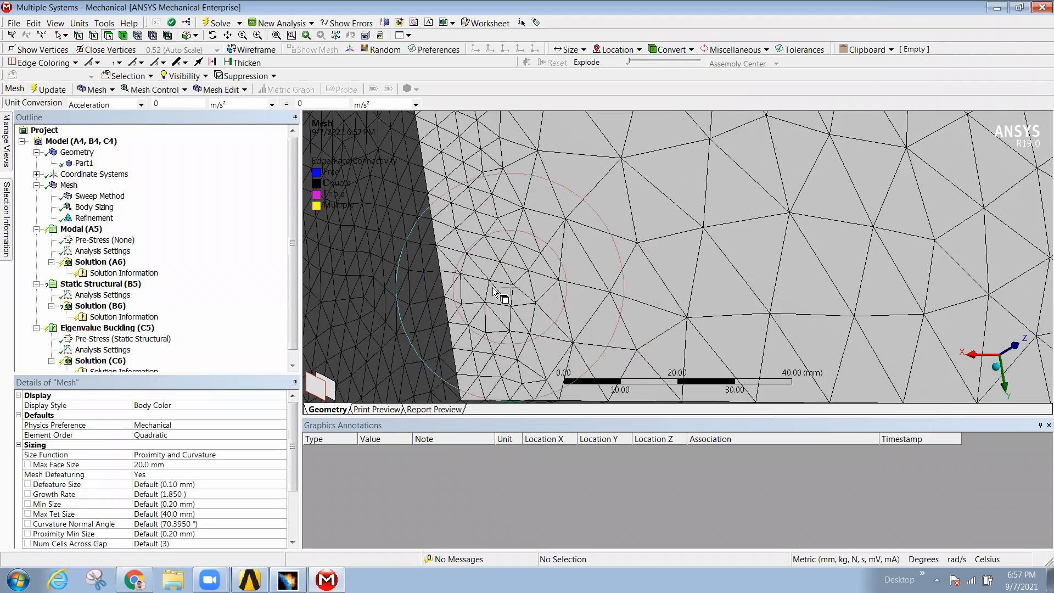
scroll(498, 292, "down", 5)
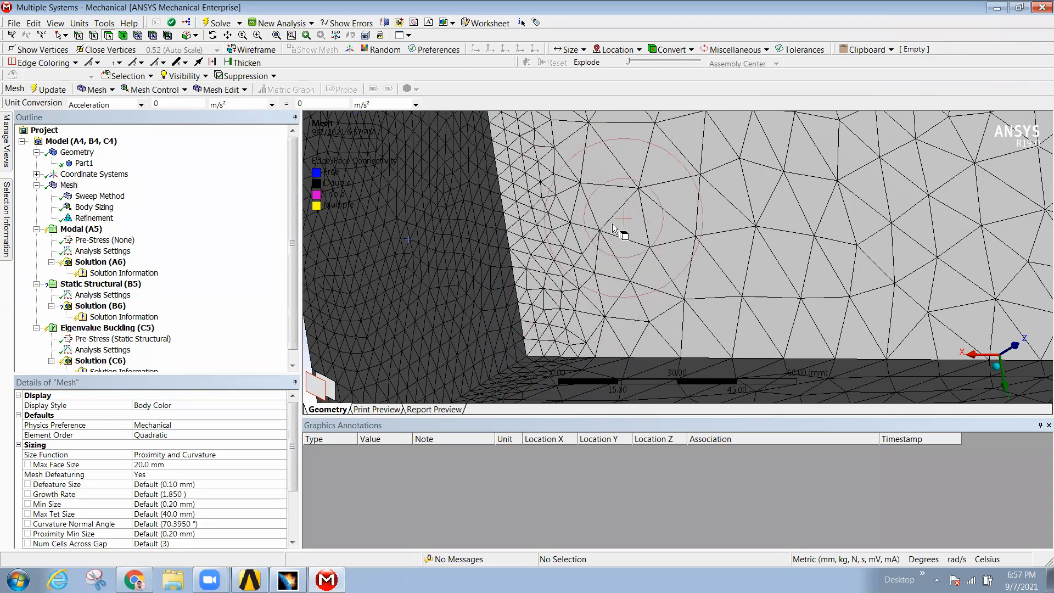
scroll(558, 281, "down", 1)
scroll(558, 281, "down", 4)
middle_click_drag(657, 278, 604, 244)
scroll(755, 285, "down", 9)
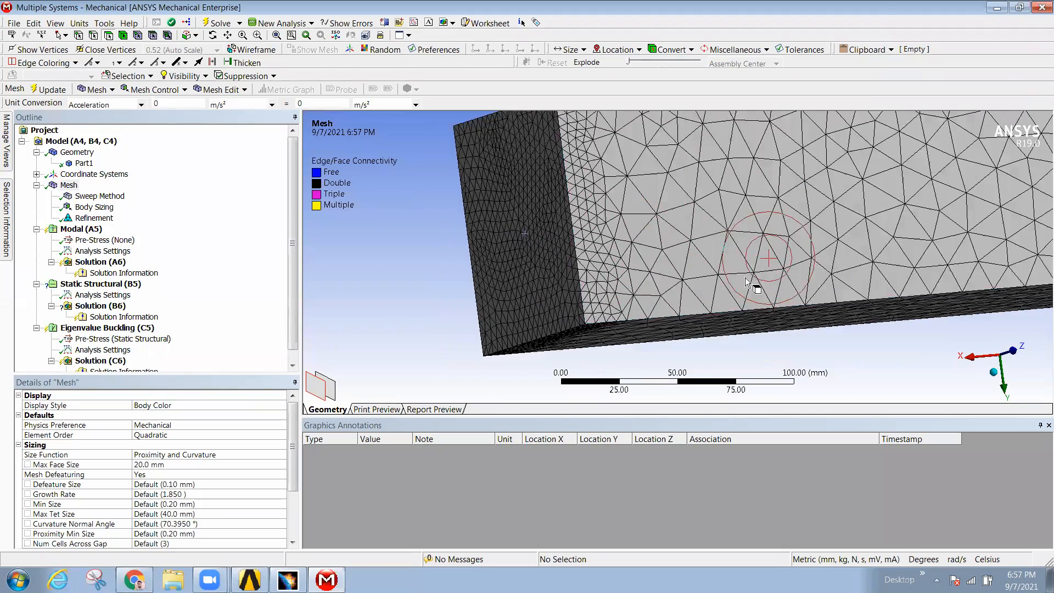
middle_click_drag(787, 217, 639, 241, "ctrl")
middle_click_drag(618, 237, 642, 260)
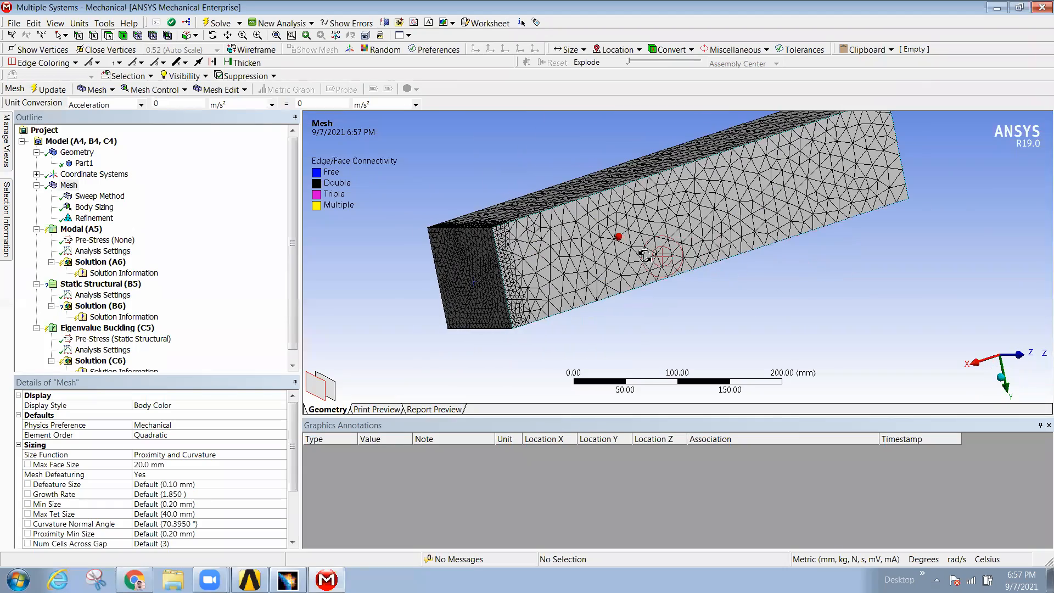
Step: Set the refinement value of the end face's Refinement control to 3
left_click(102, 220)
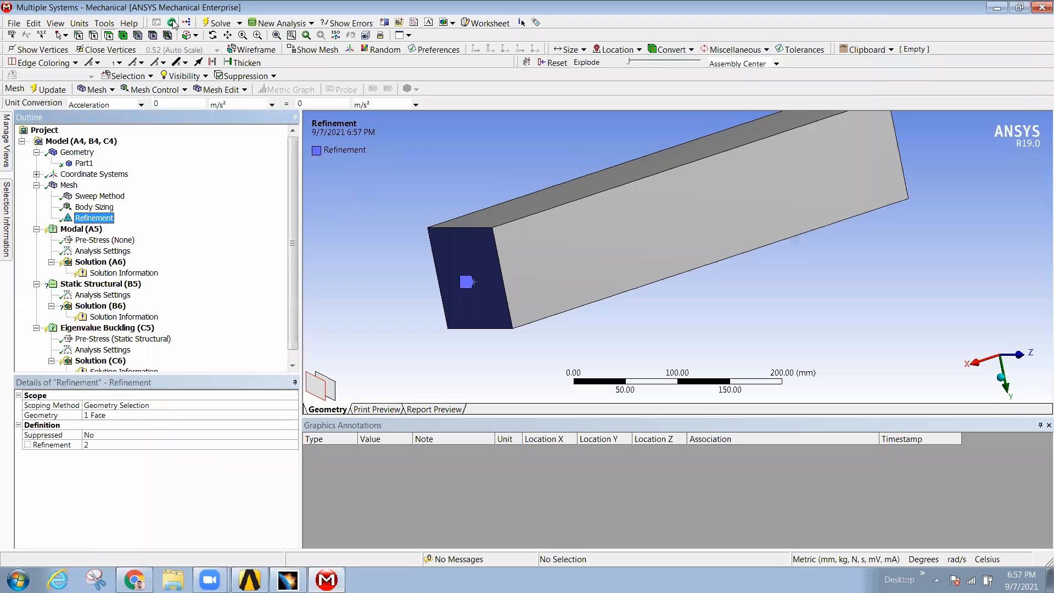
left_click(92, 33)
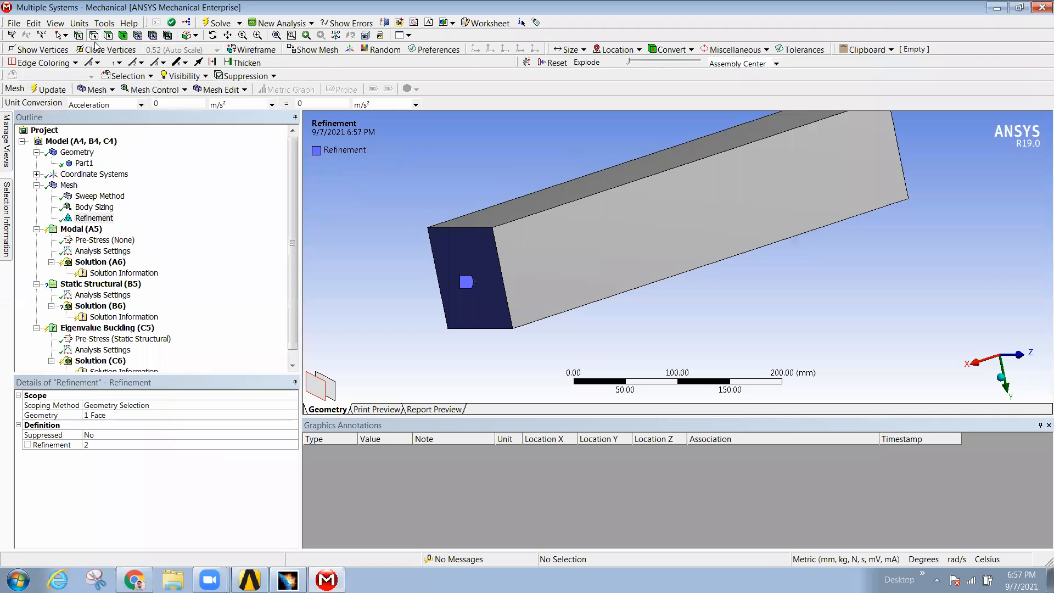
left_click(489, 229)
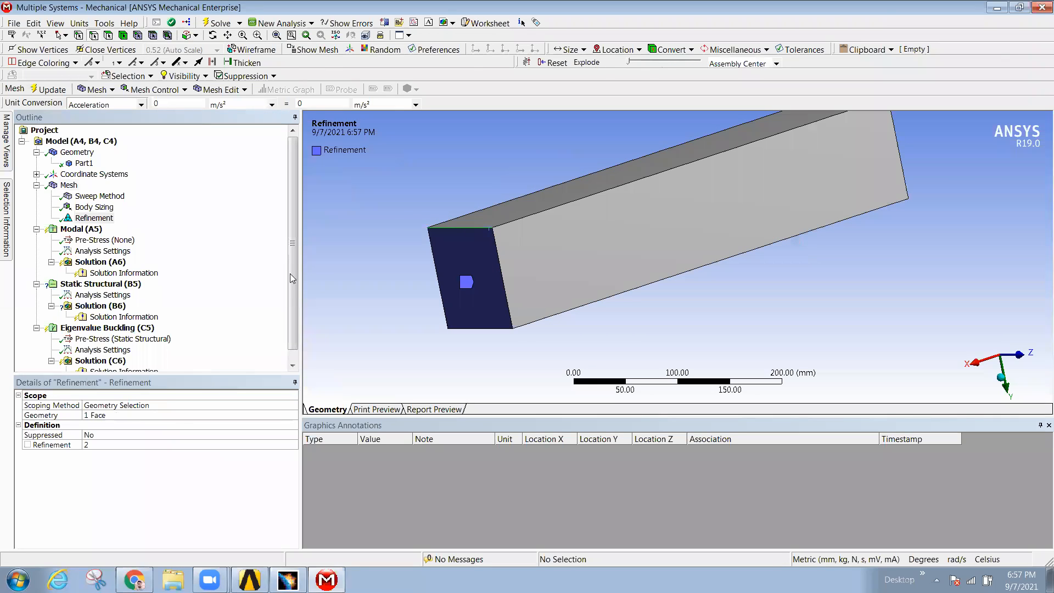
left_click(135, 445)
left_click(266, 445)
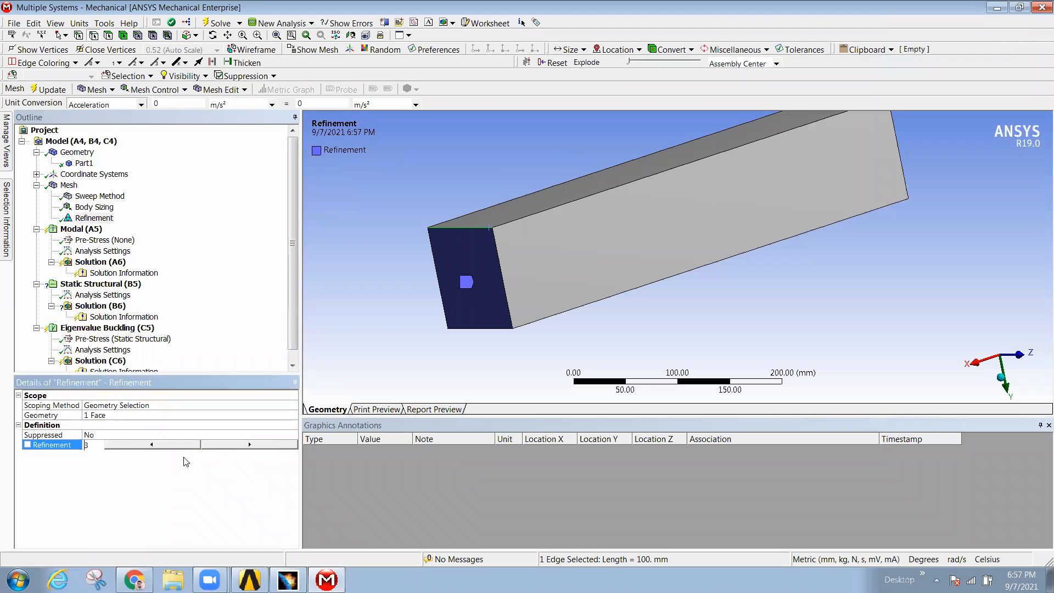
left_click(71, 218)
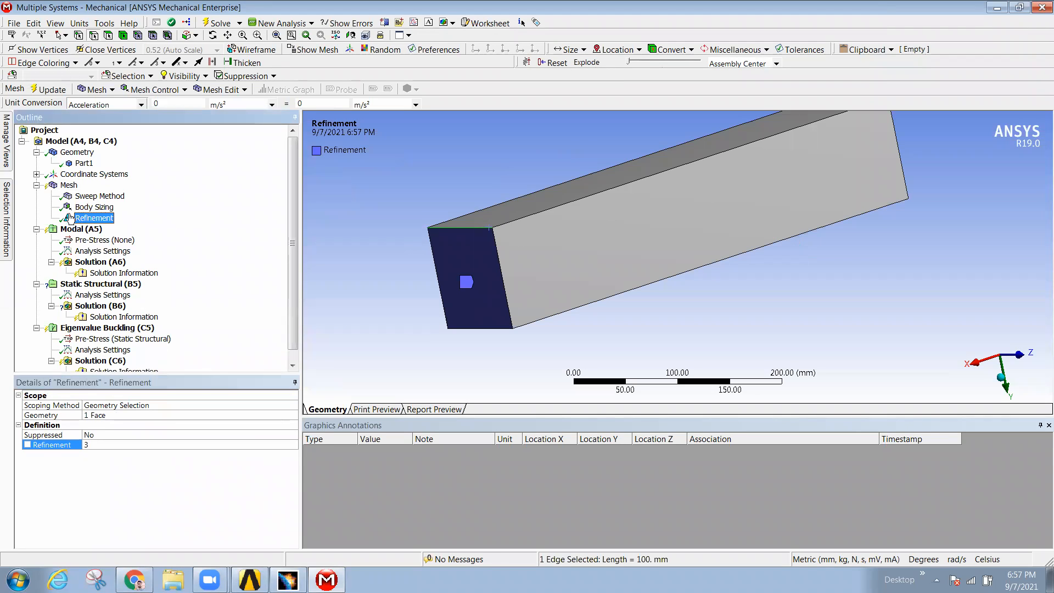
Step: Regenerate the mesh with the stronger refinement and inspect the elements around the bar's square end face
left_click(73, 185)
right_click(73, 185)
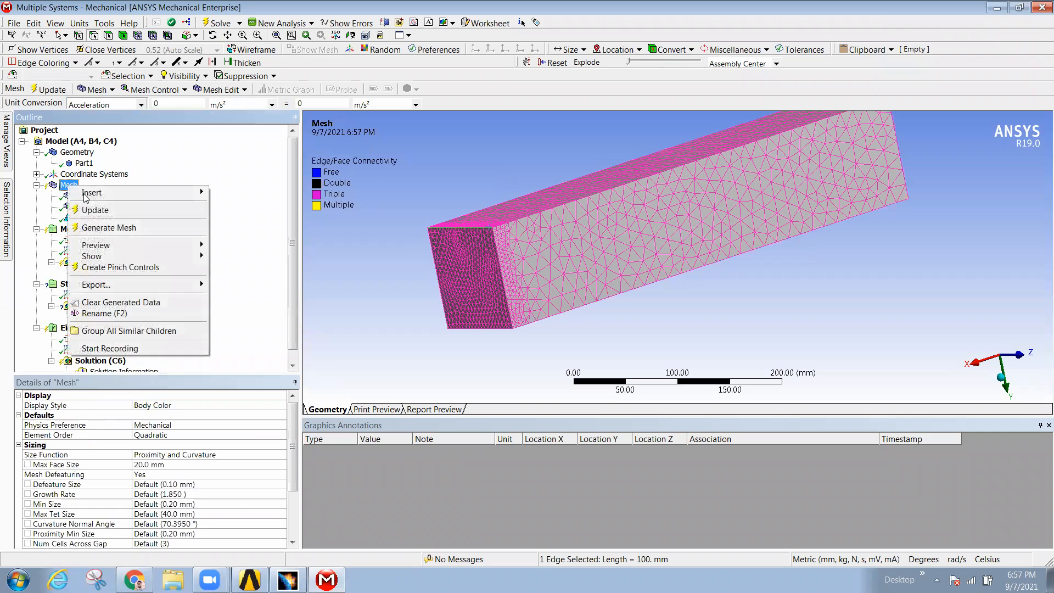
left_click(114, 228)
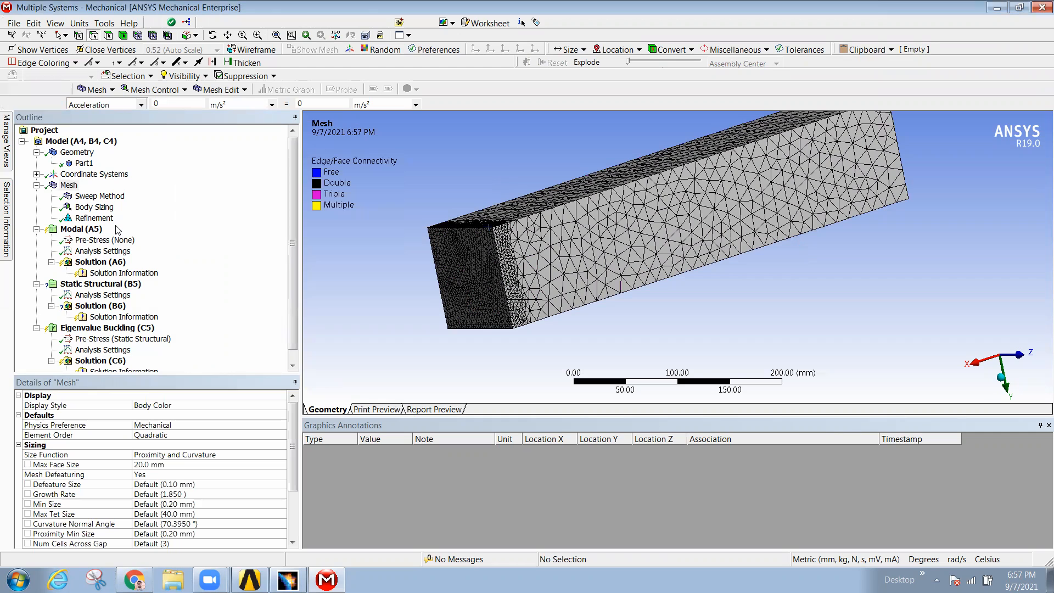
middle_click_drag(535, 264, 541, 285)
mouse_move(604, 193)
middle_mouse_down()
mouse_move(603, 230)
mouse_move(602, 202)
middle_mouse_up()
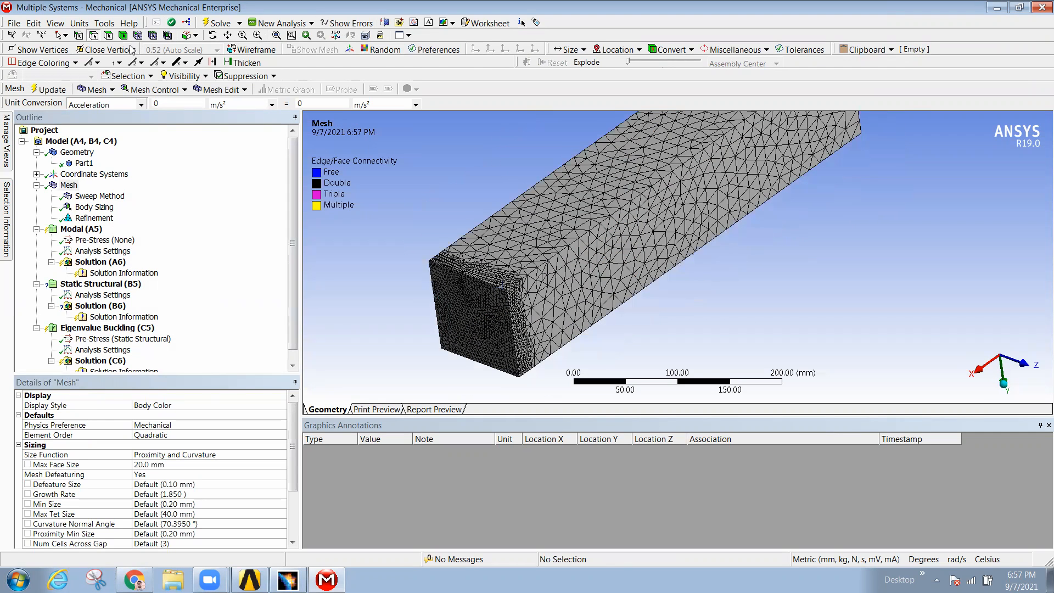
Step: Rescope the Refinement control from the end face to that face's upper edge and regenerate the mesh
left_click(94, 218)
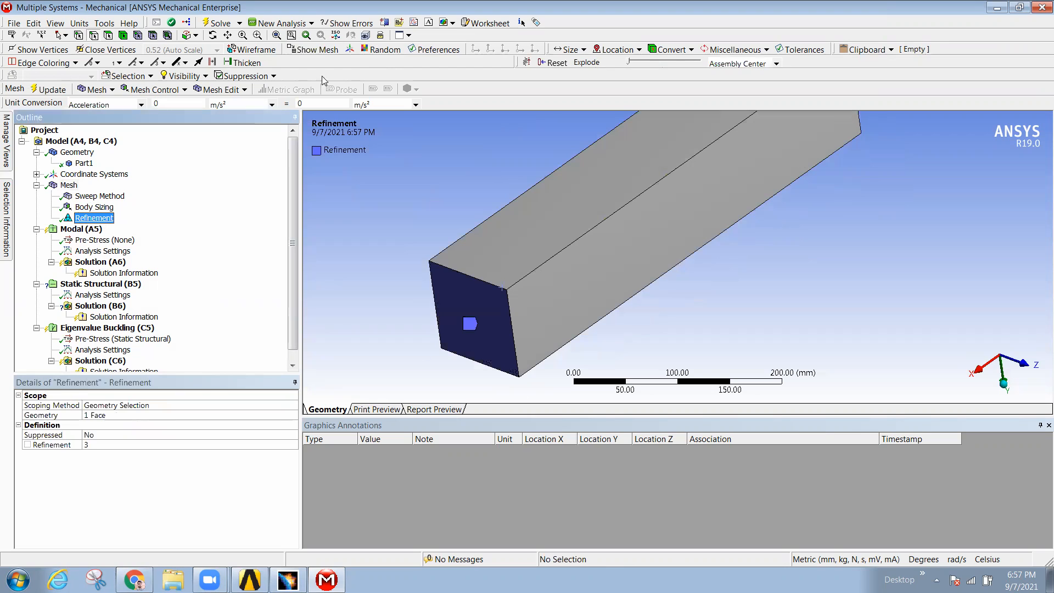
left_click(476, 287)
left_click(126, 415)
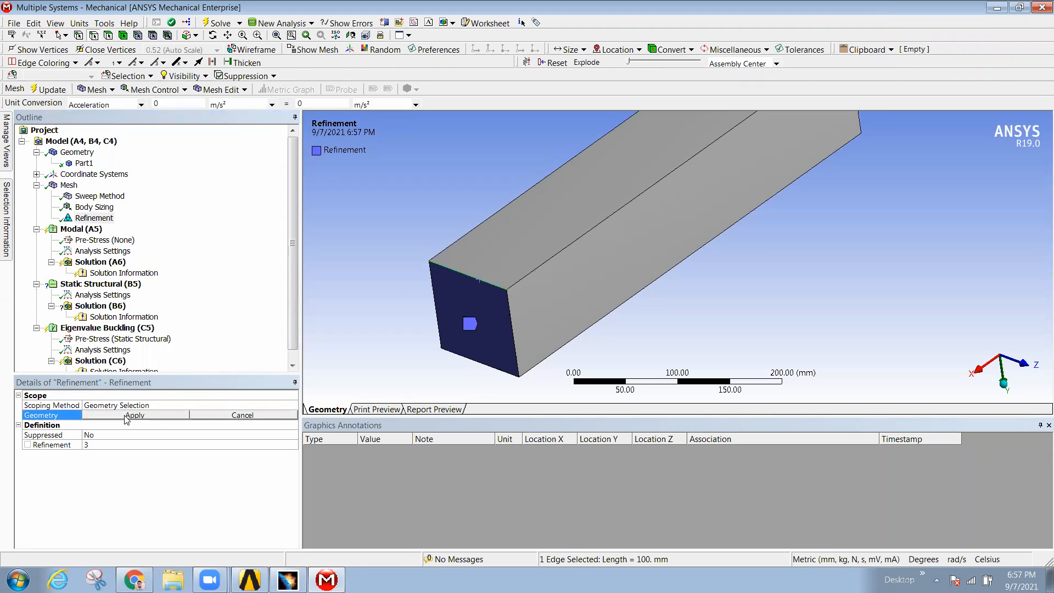
left_click(149, 414)
right_click(68, 185)
left_click(110, 226)
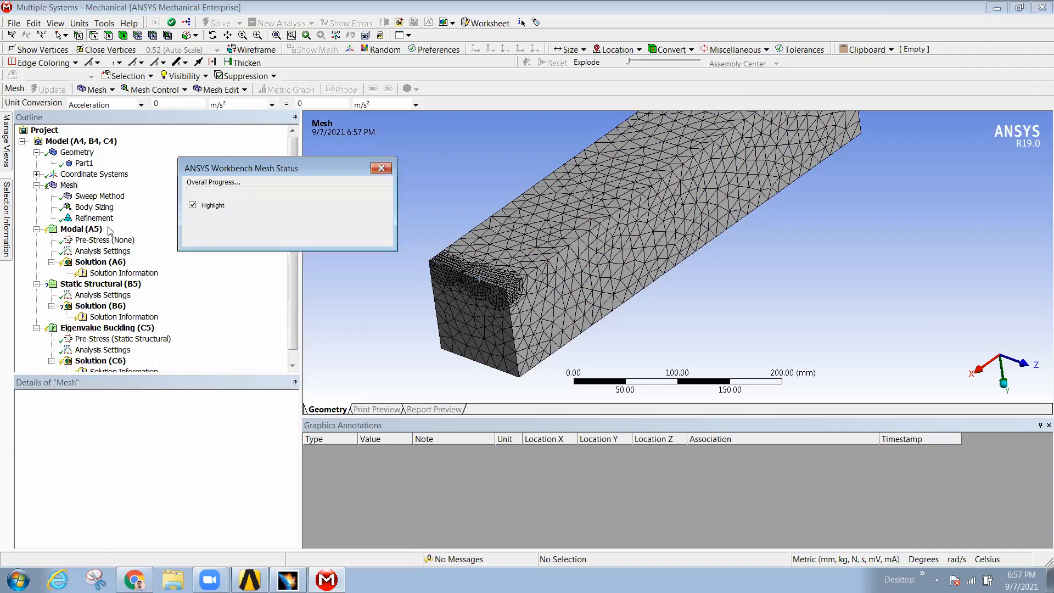
Step: Examine the mesh around the refined upper edge of the end face from several angles
middle_click_drag(494, 286, 932, 188)
scroll(489, 300, "up", 5)
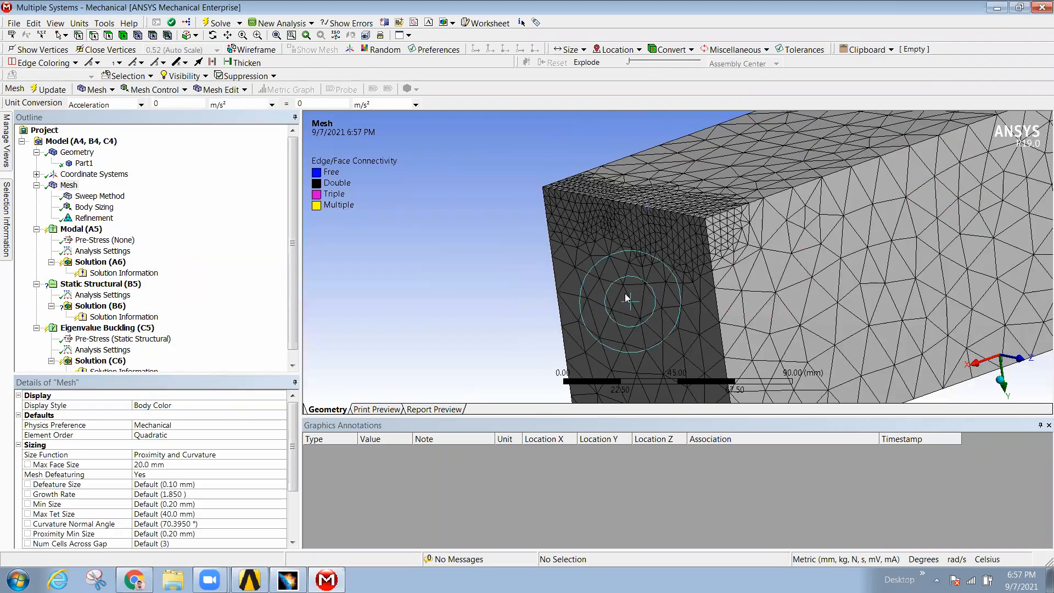
scroll(764, 212, "up", 5)
middle_click_drag(807, 194, 763, 261, "ctrl")
scroll(795, 268, "down", 3)
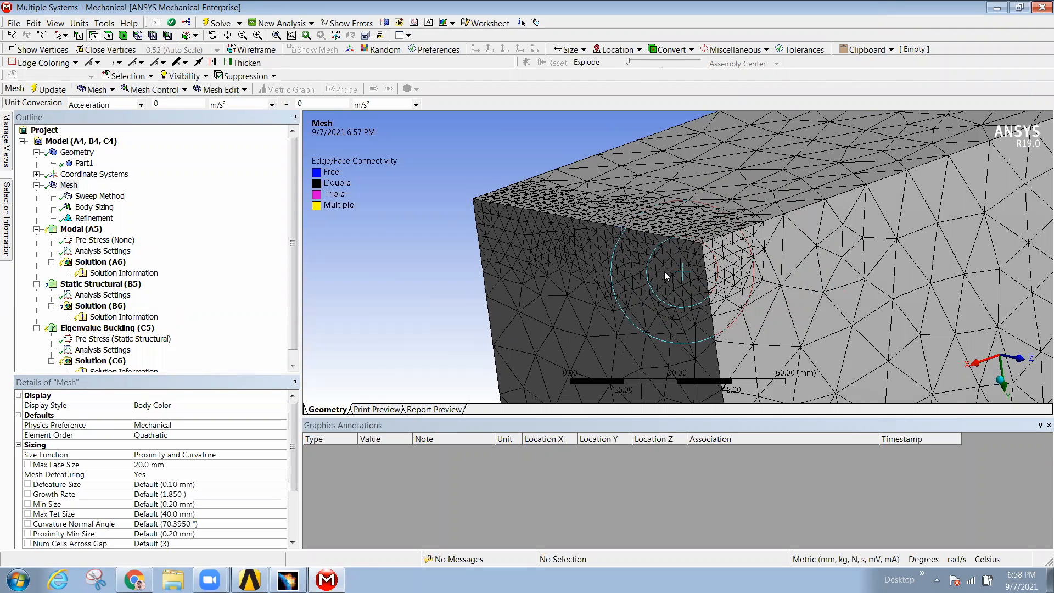
scroll(636, 271, "down", 3)
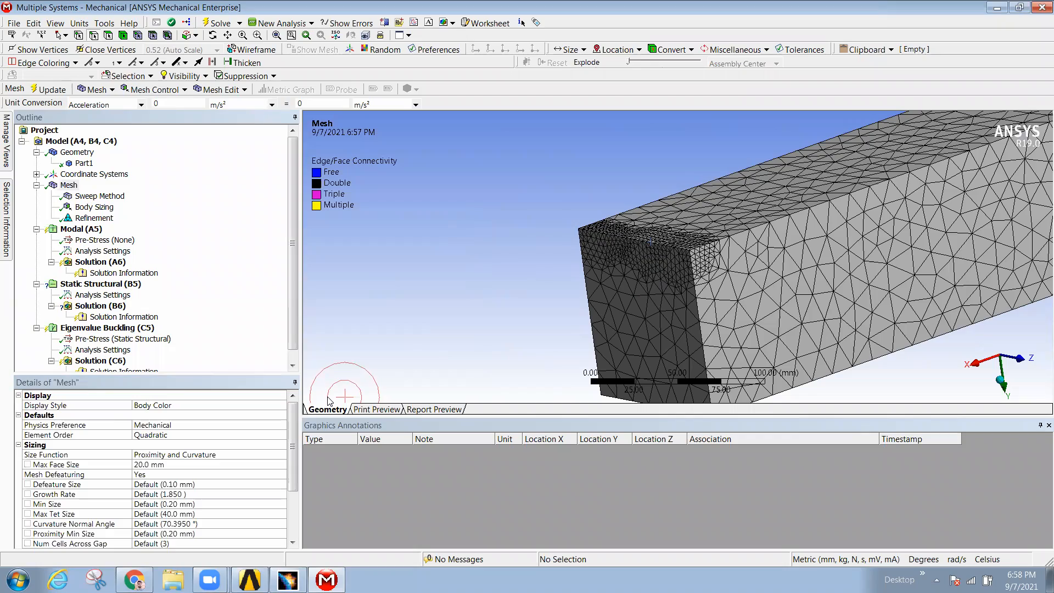
middle_click_drag(712, 269, 688, 264)
scroll(718, 296, "down", 5)
middle_click_drag(665, 312, 703, 217)
scroll(669, 235, "up", 3)
scroll(669, 236, "up", 2)
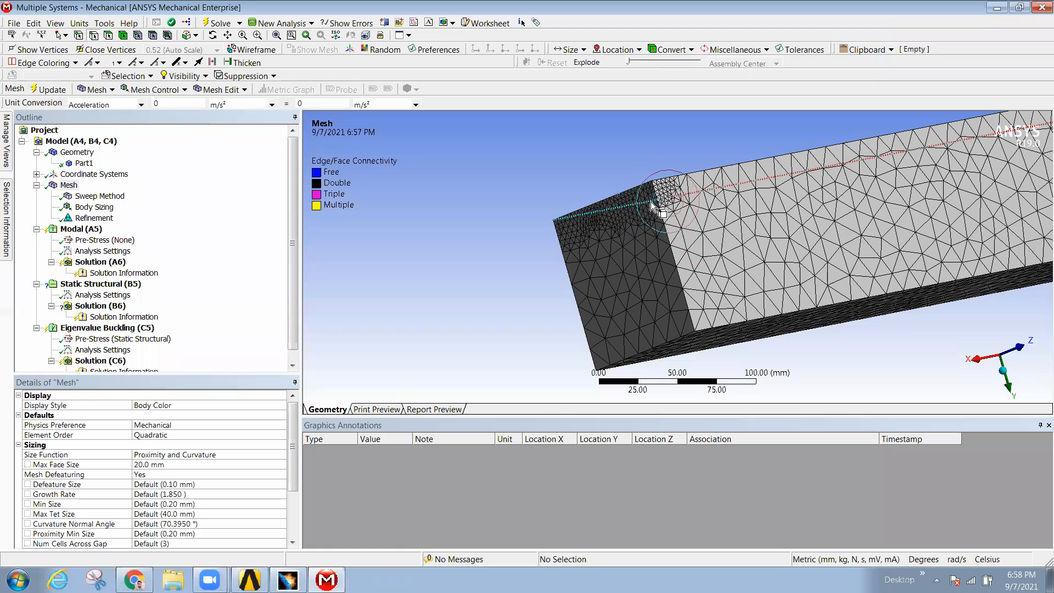
middle_click_drag(639, 204, 645, 224)
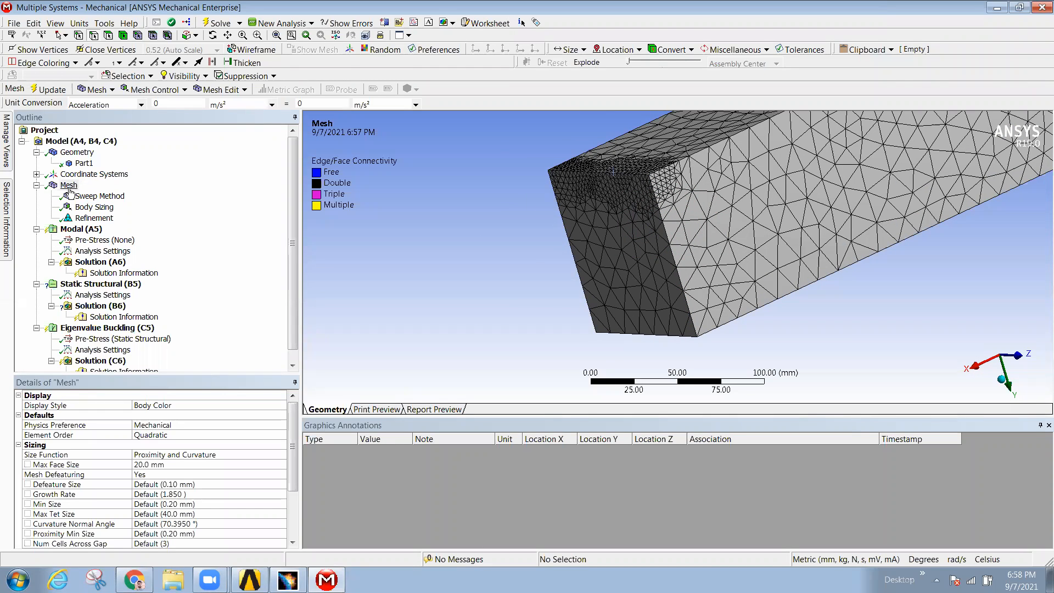
middle_click_drag(641, 188, 611, 233)
scroll(611, 233, "down", 3)
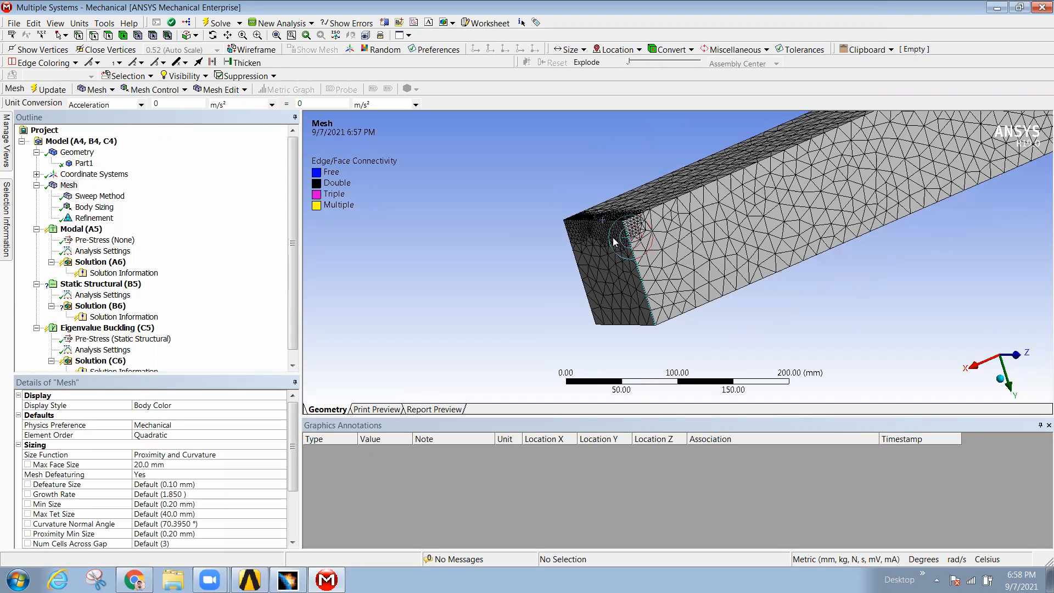
middle_click_drag(683, 252, 612, 269, "ctrl")
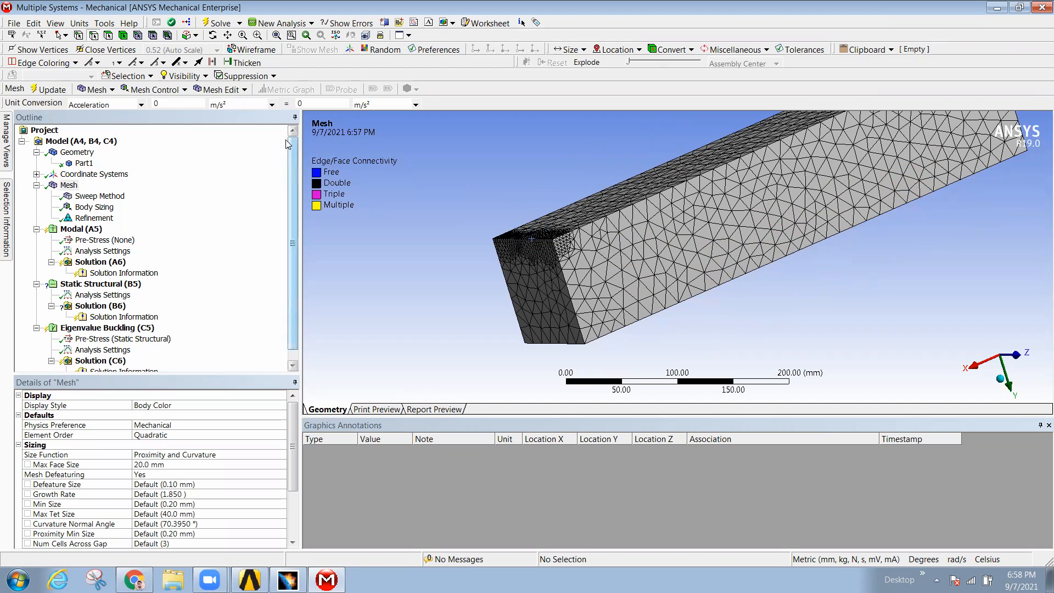
Step: Add a Face Meshing control to the mesh, scoped to one long side face of the bar
right_click(70, 188)
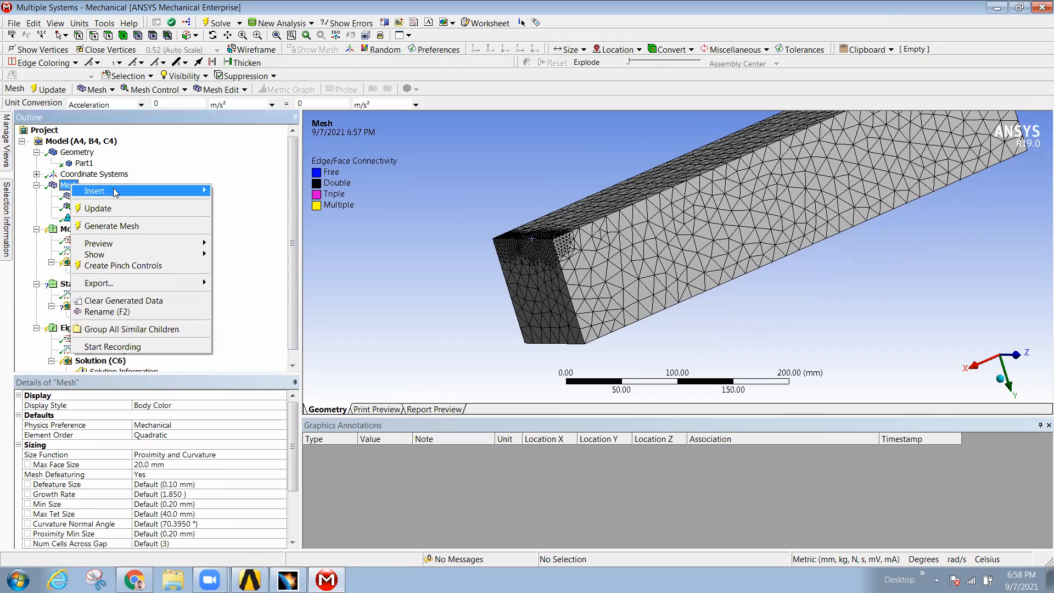
mouse_move(143, 190)
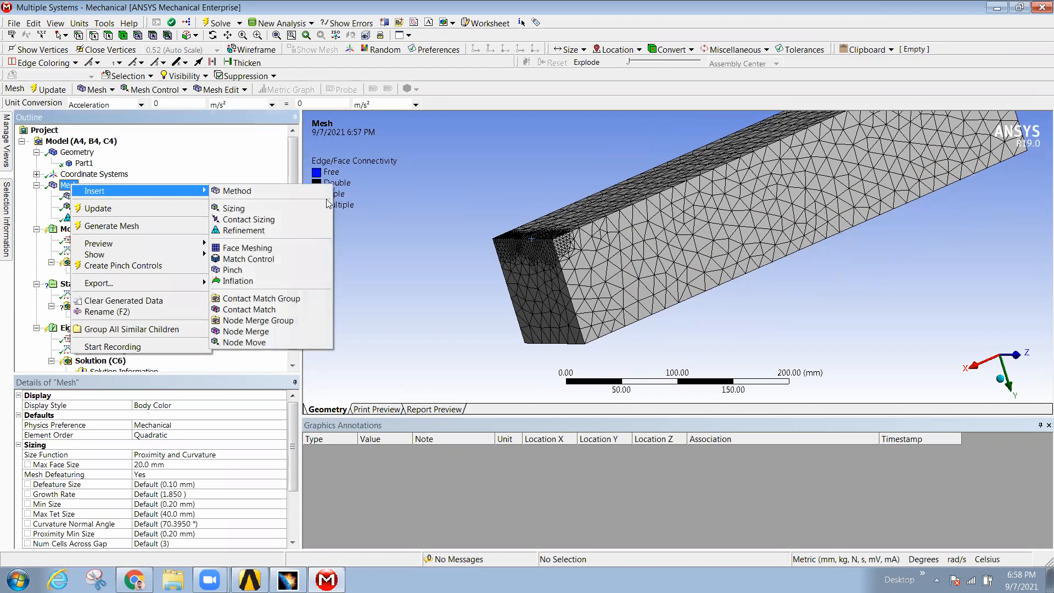
left_click(267, 250)
left_click(666, 244)
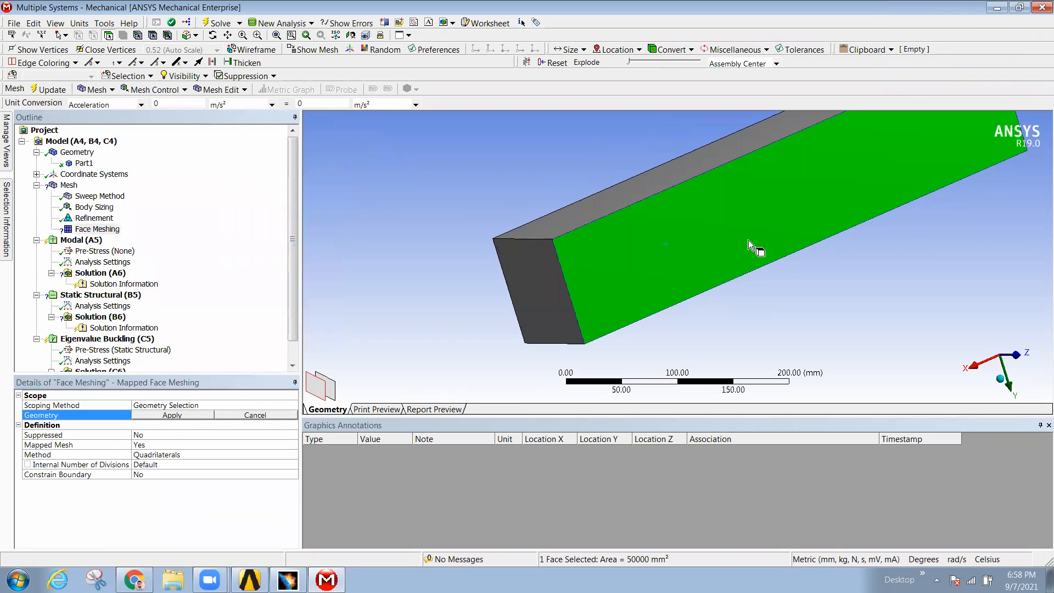
left_click(169, 417)
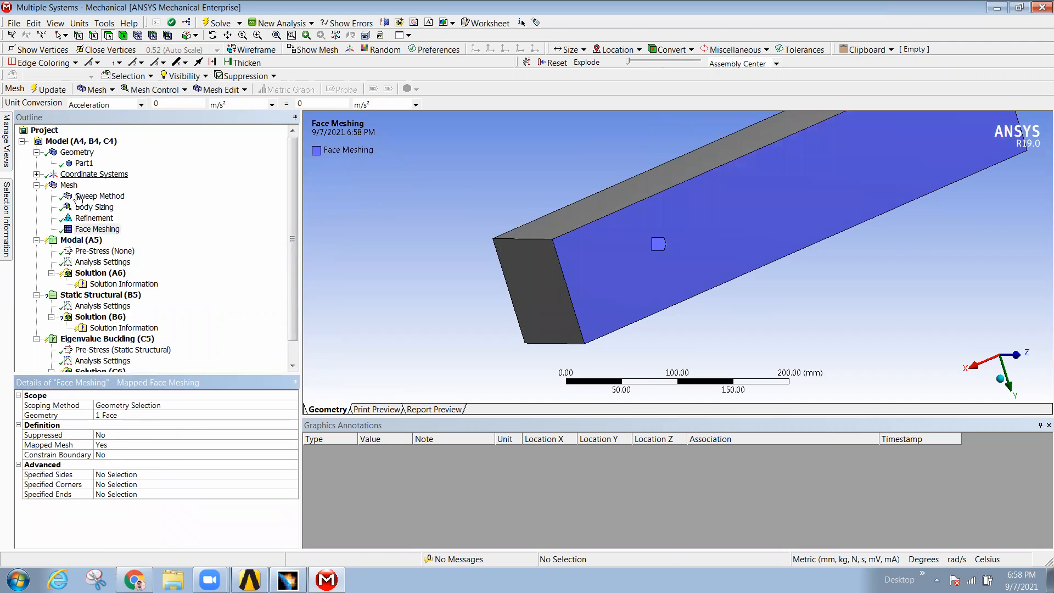
Step: Regenerate the mesh with the face meshing and compare the mapped side face with its neighbouring faces
right_click(70, 185)
left_click(122, 216)
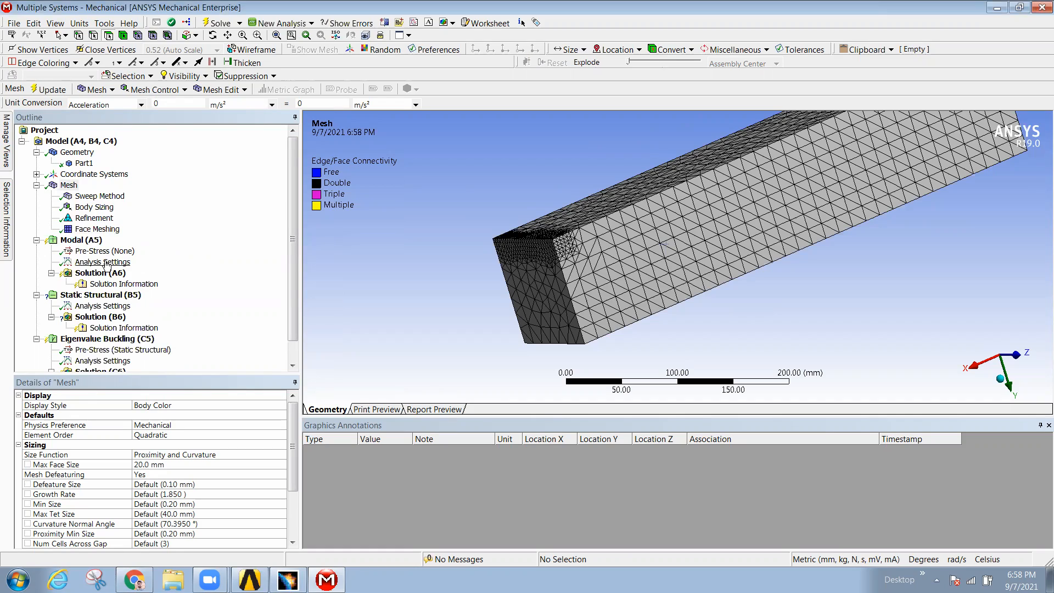
middle_click_drag(627, 366, 655, 247)
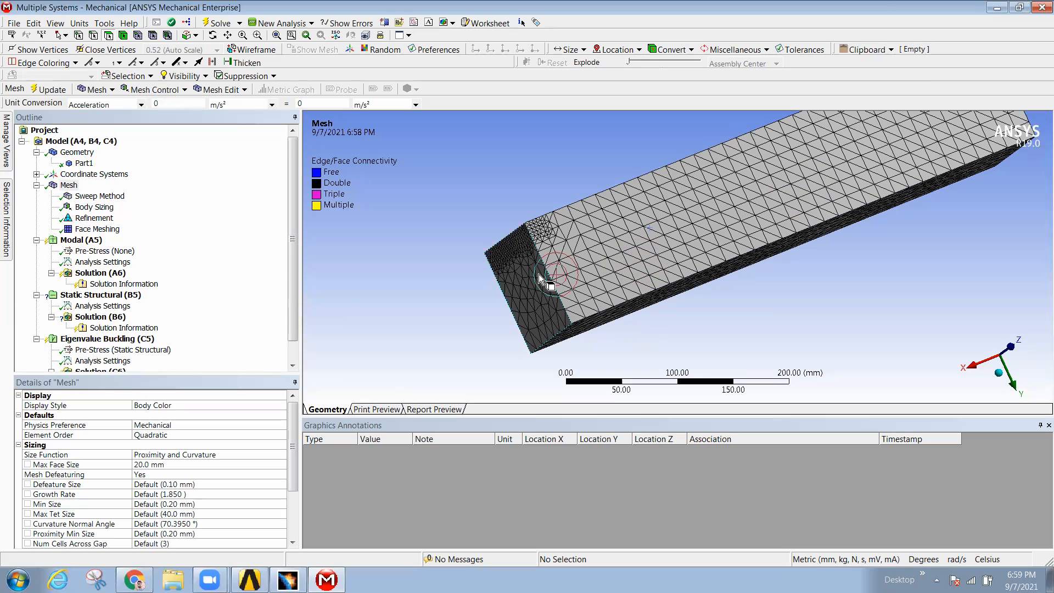
middle_click_drag(748, 228, 735, 205)
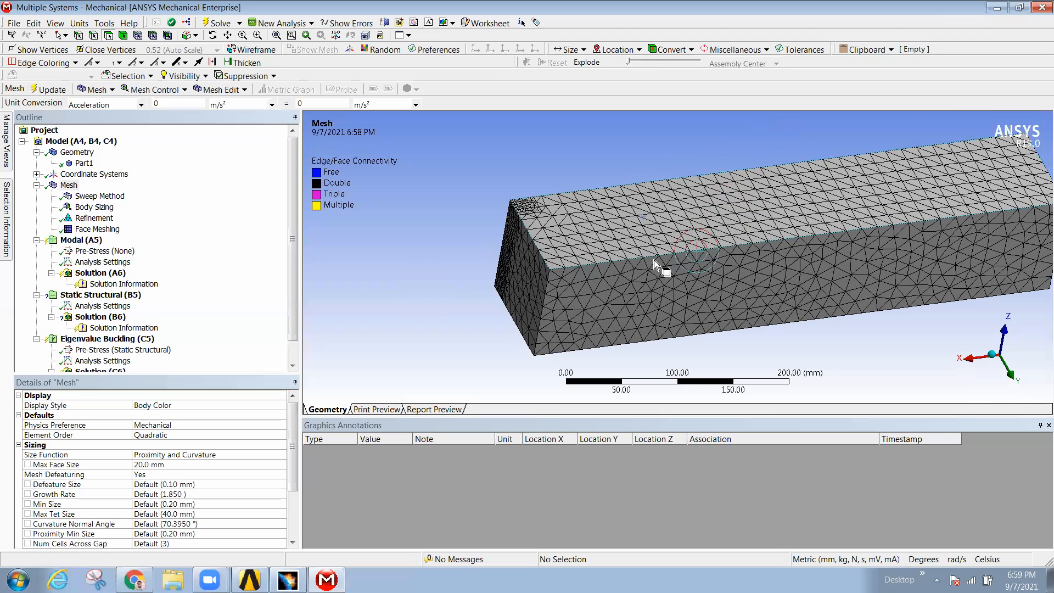
Step: Rescope the Face Meshing control to two adjacent long side faces of the bar
left_click(99, 229)
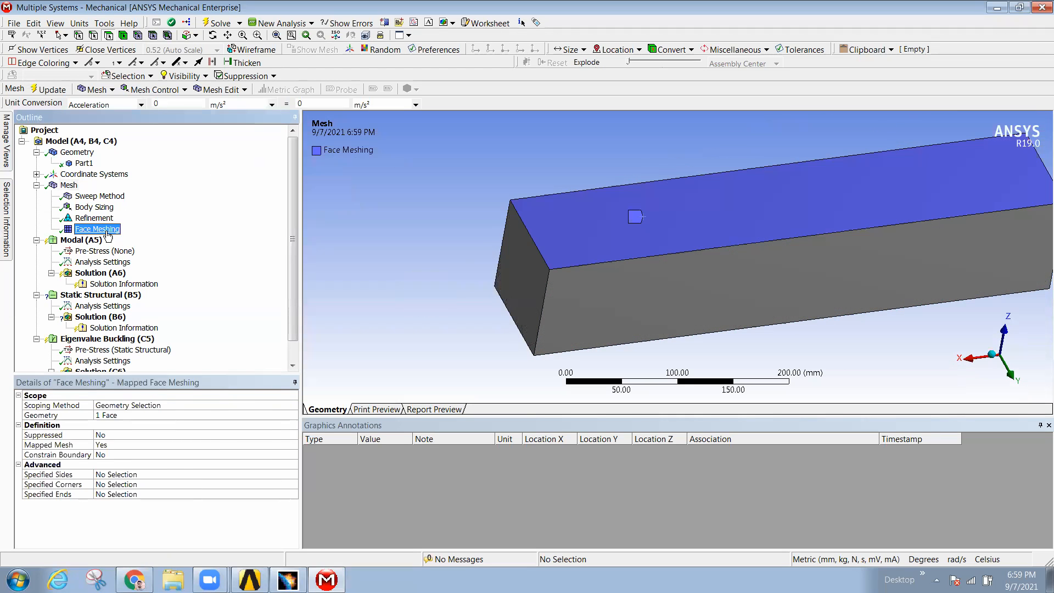
left_click(675, 294)
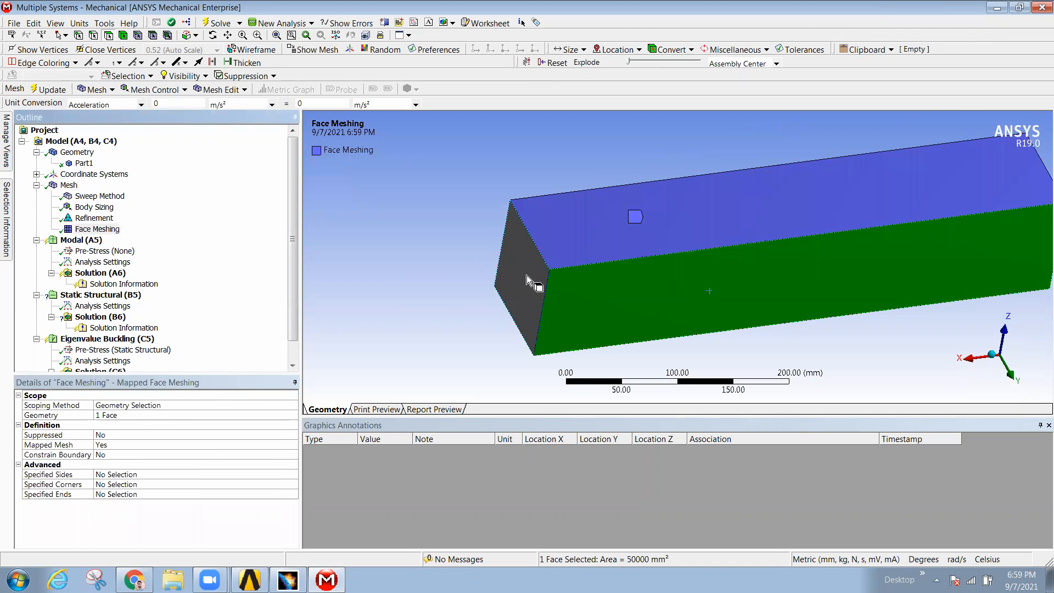
left_click(717, 214)
left_click(701, 267, "ctrl")
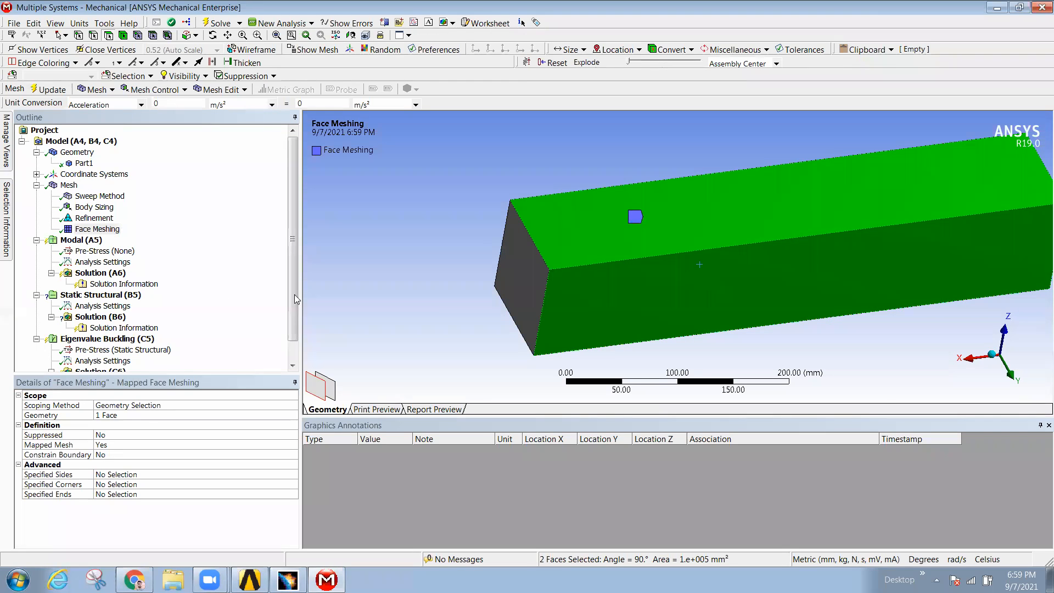
left_click(138, 416)
left_click(139, 416)
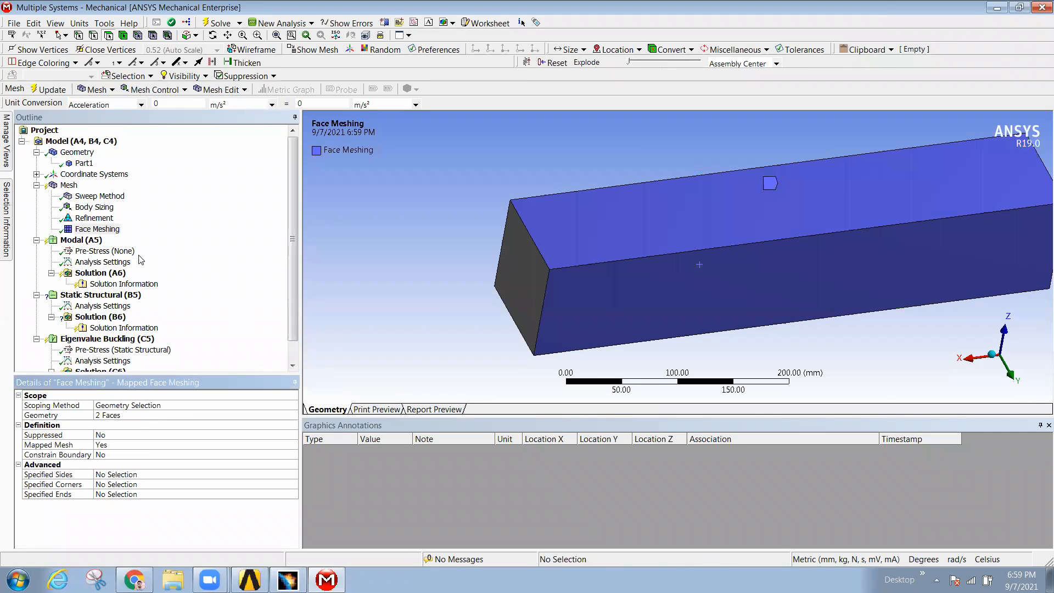
right_click(94, 230)
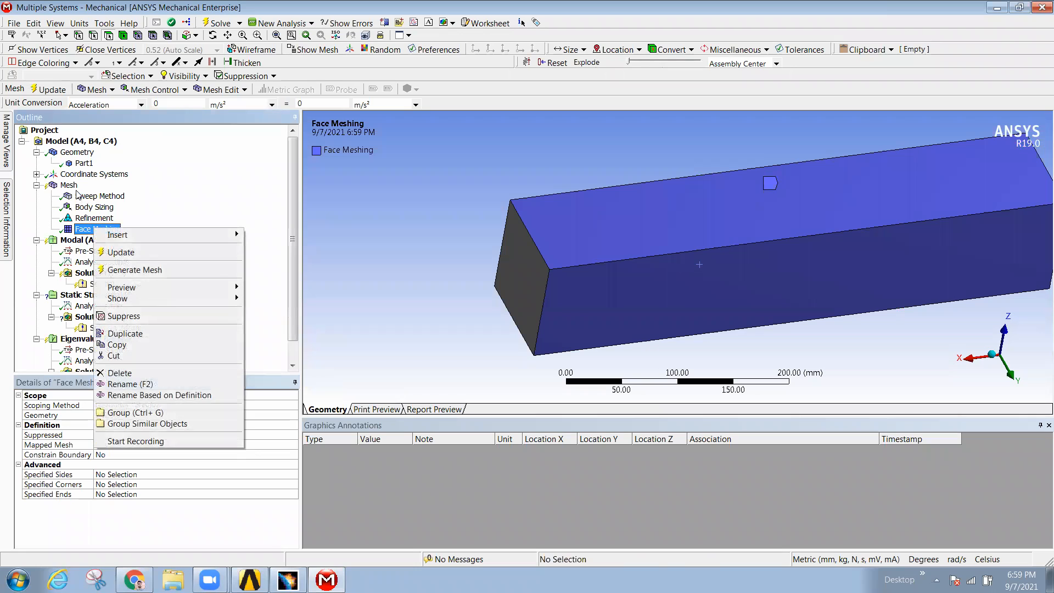
Step: Regenerate the mesh with face meshing on both long side faces and compare them with the neighbouring faces
left_click(66, 190)
right_click(66, 190)
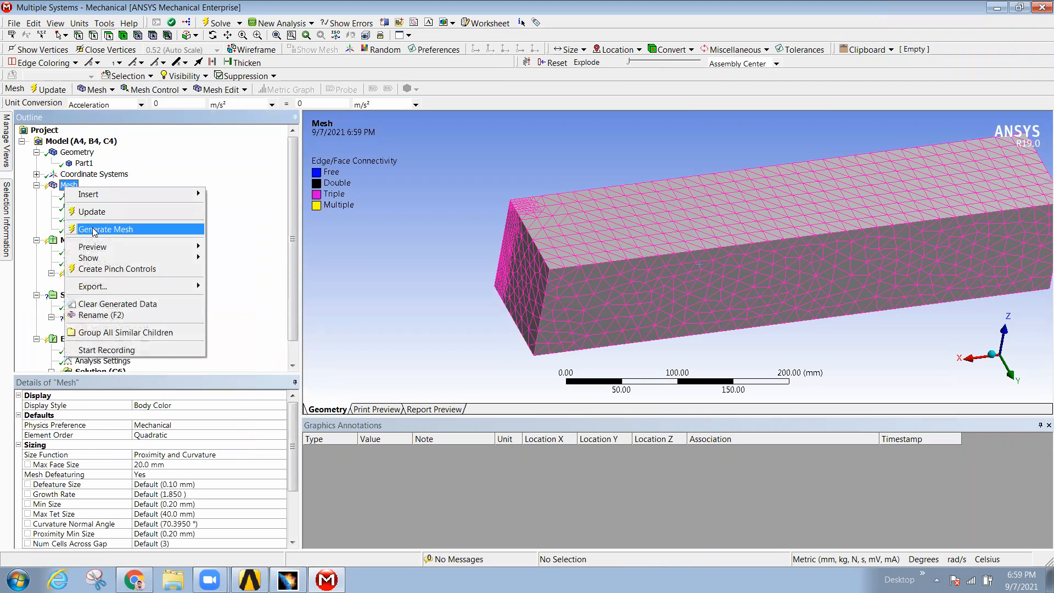
left_click(114, 231)
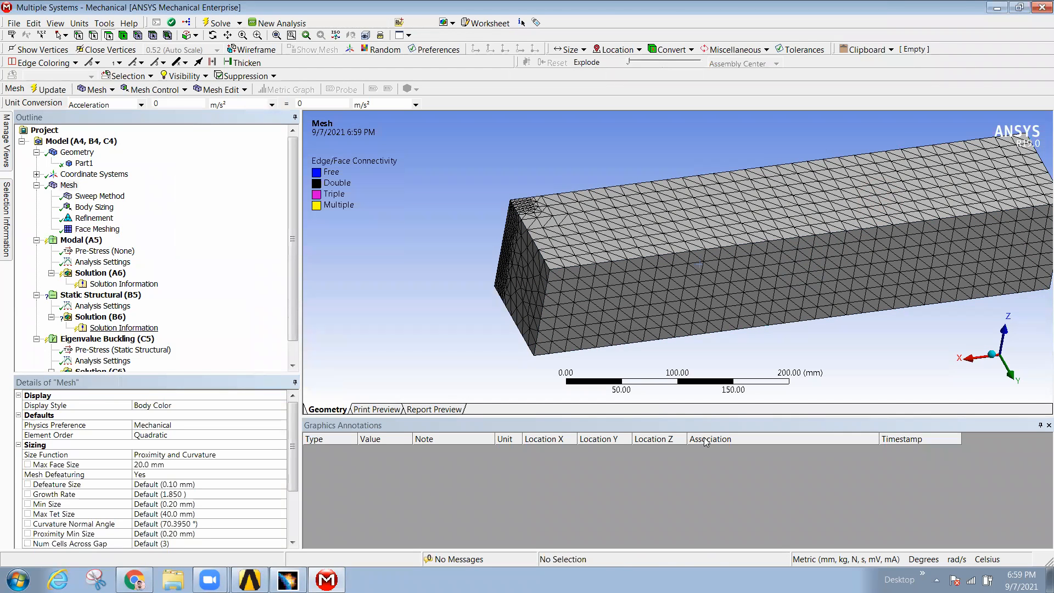
middle_click_drag(817, 294, 823, 207)
scroll(690, 343, "up", 3)
scroll(686, 341, "down", 2)
middle_click_drag(609, 345, 851, 139)
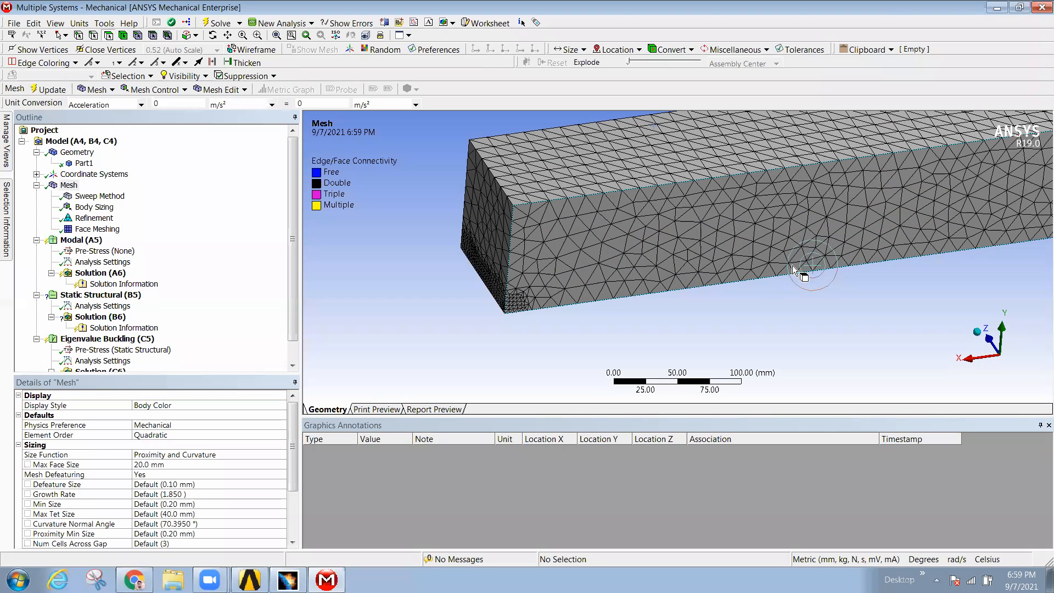
Step: Insert a Pinch control in the mesh and try to scope its master geometry to a face of the bar
right_click(69, 189)
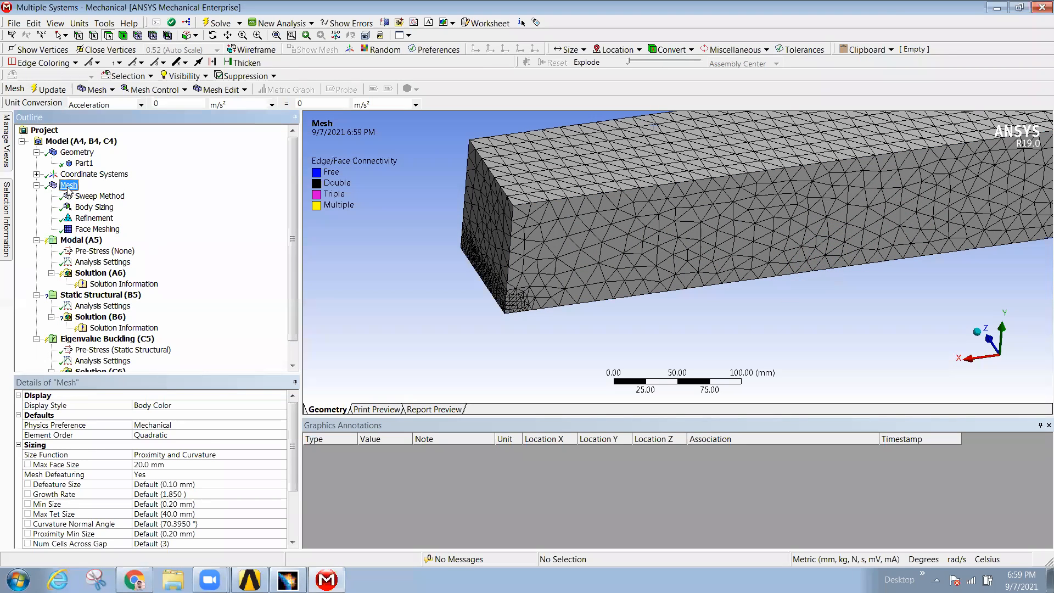
mouse_move(126, 197)
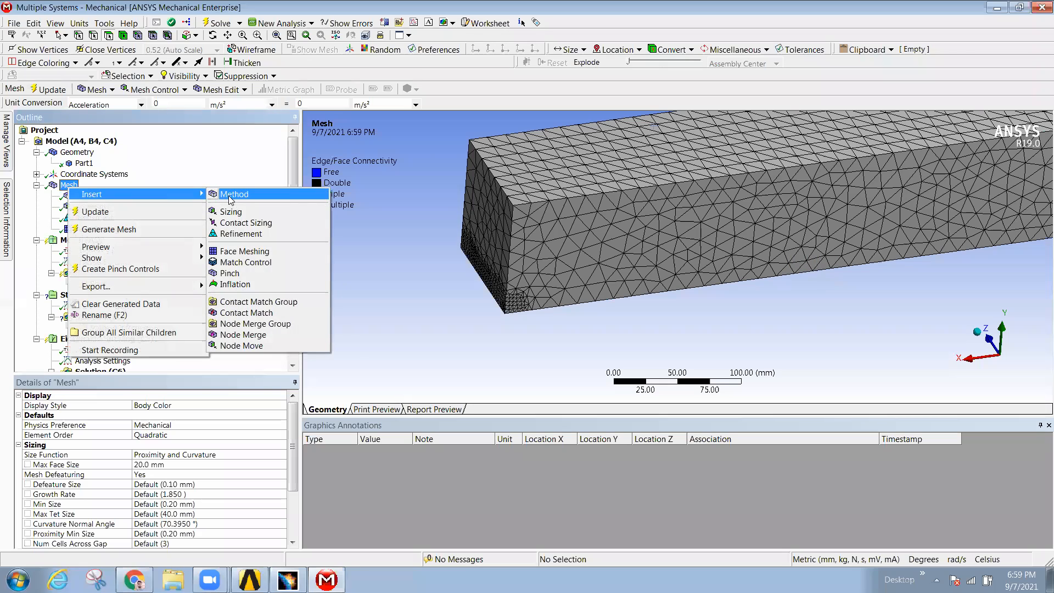
left_click(236, 273)
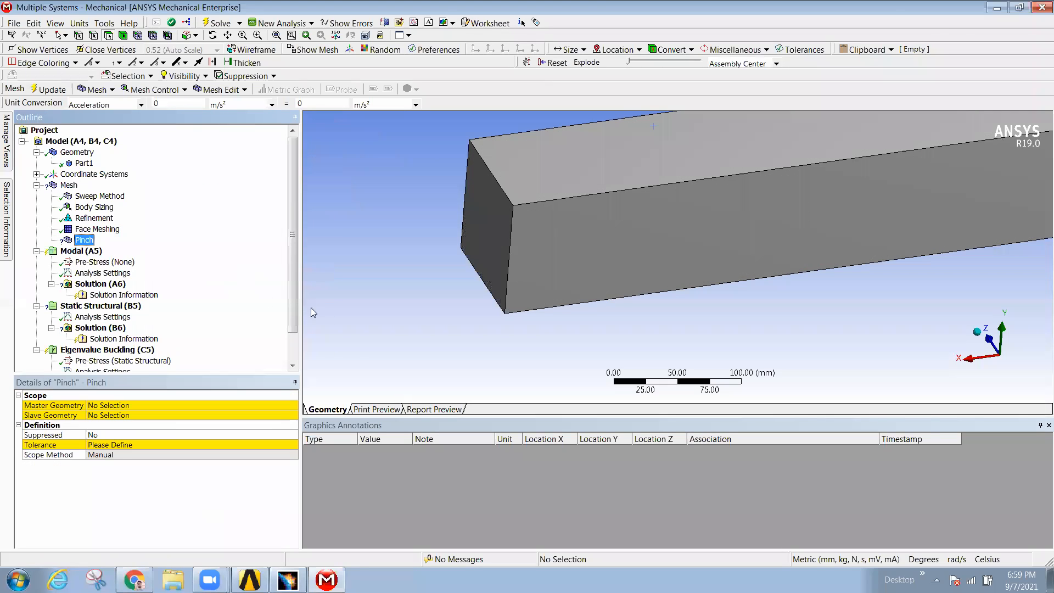
left_click(506, 233)
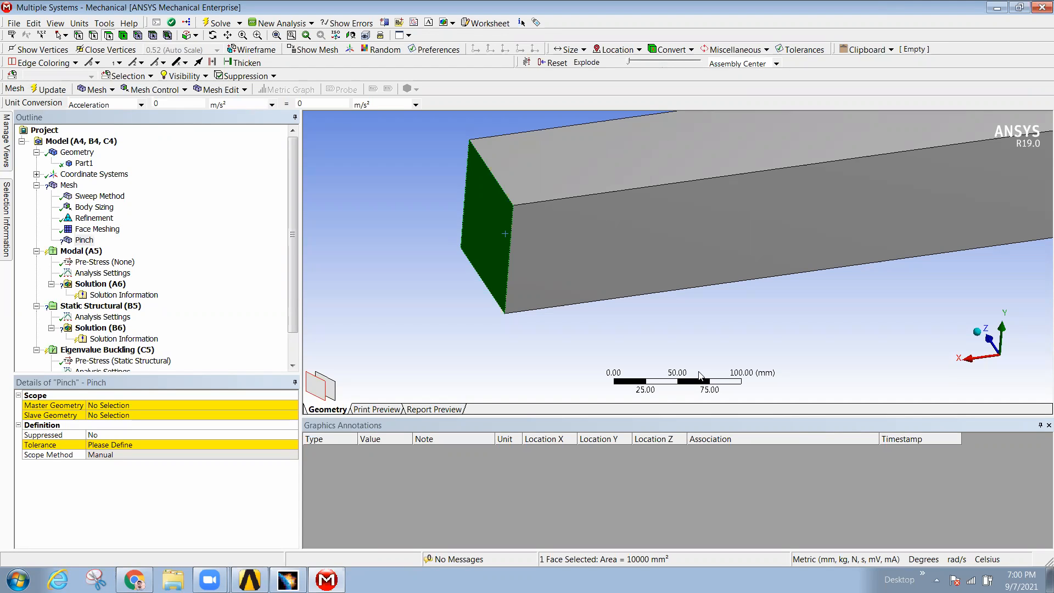
left_click(155, 406)
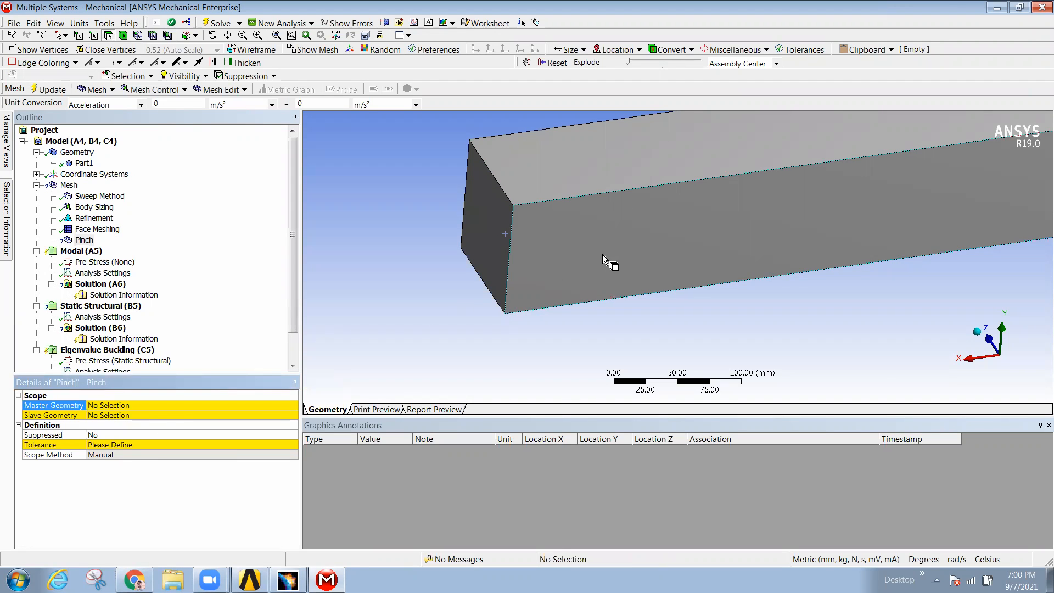
left_click(602, 256)
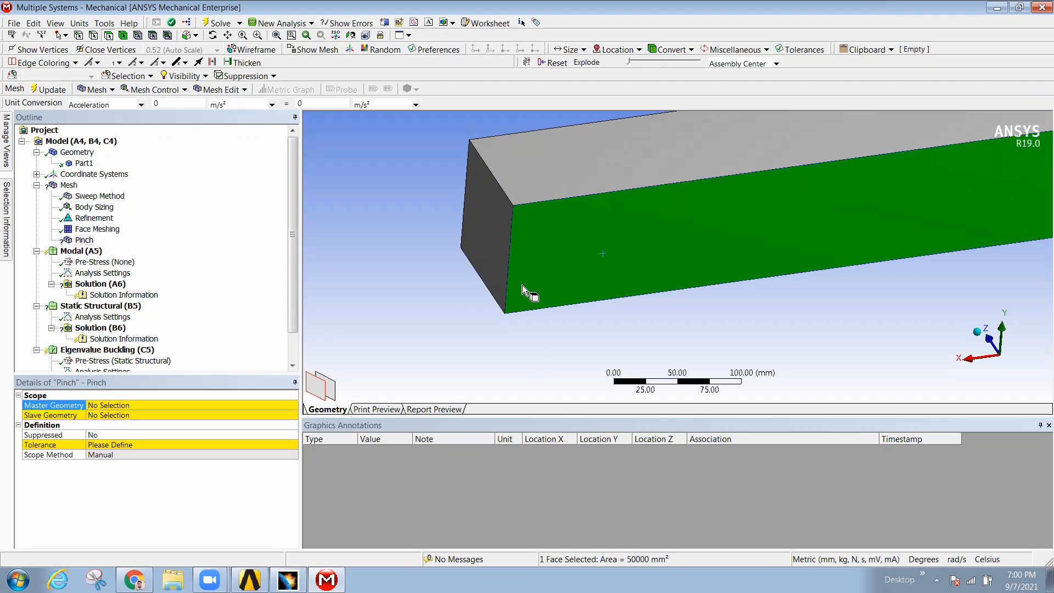
left_click(436, 295)
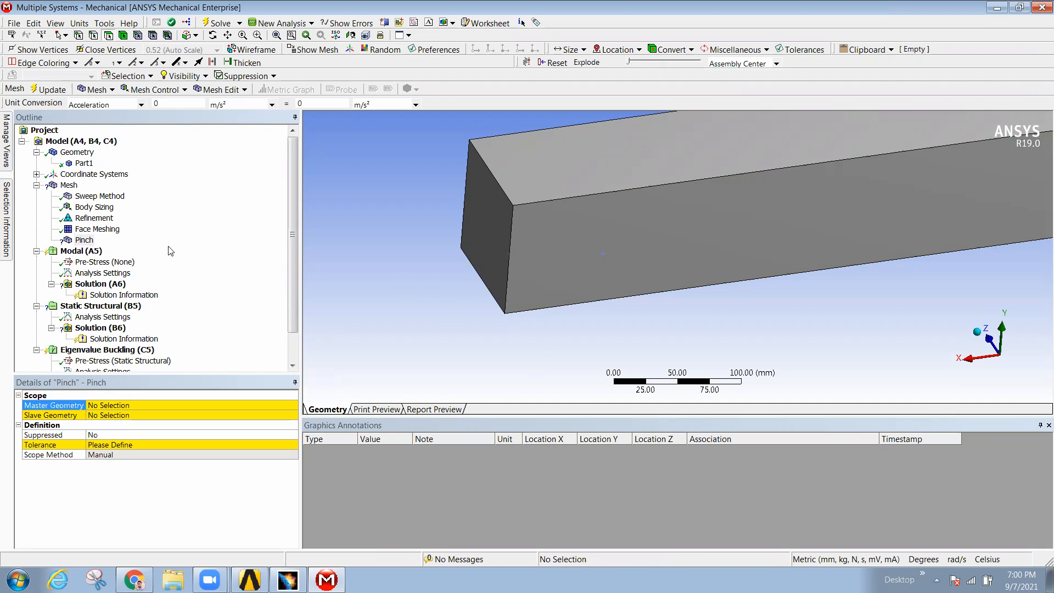
Step: Delete the Pinch control from the mesh
right_click(82, 242)
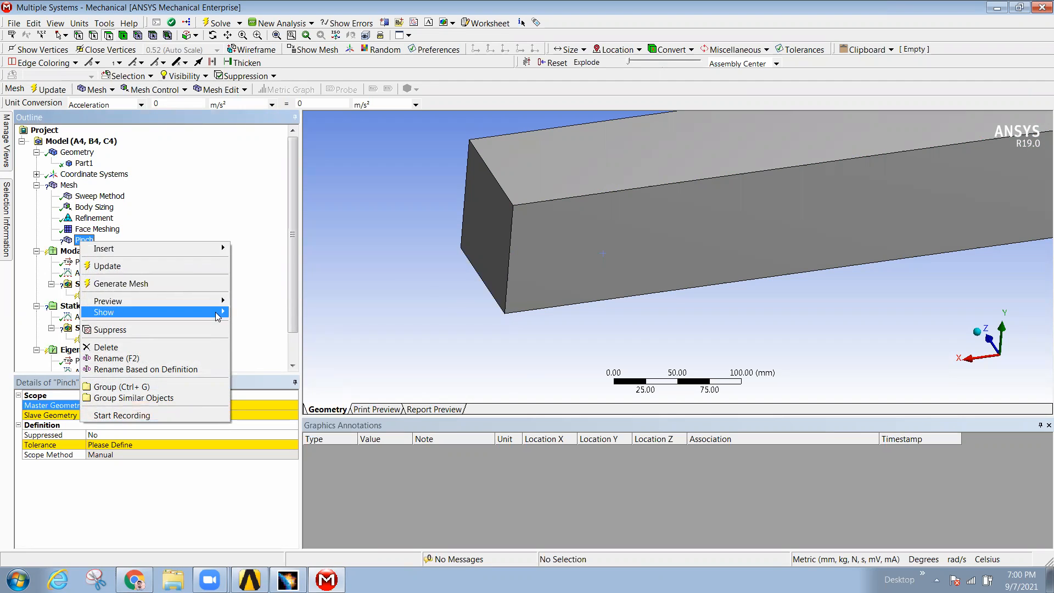
left_click(168, 348)
left_click(524, 340)
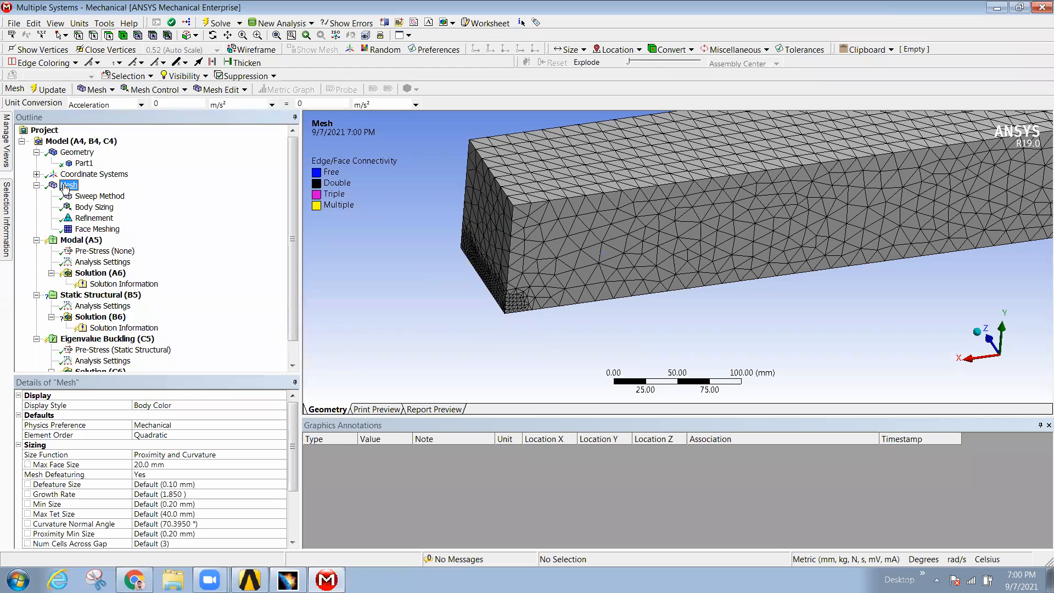
Step: Add an Inflation control to the mesh, scoped to the bar body with its square end face as boundary
right_click(67, 186)
mouse_move(164, 191)
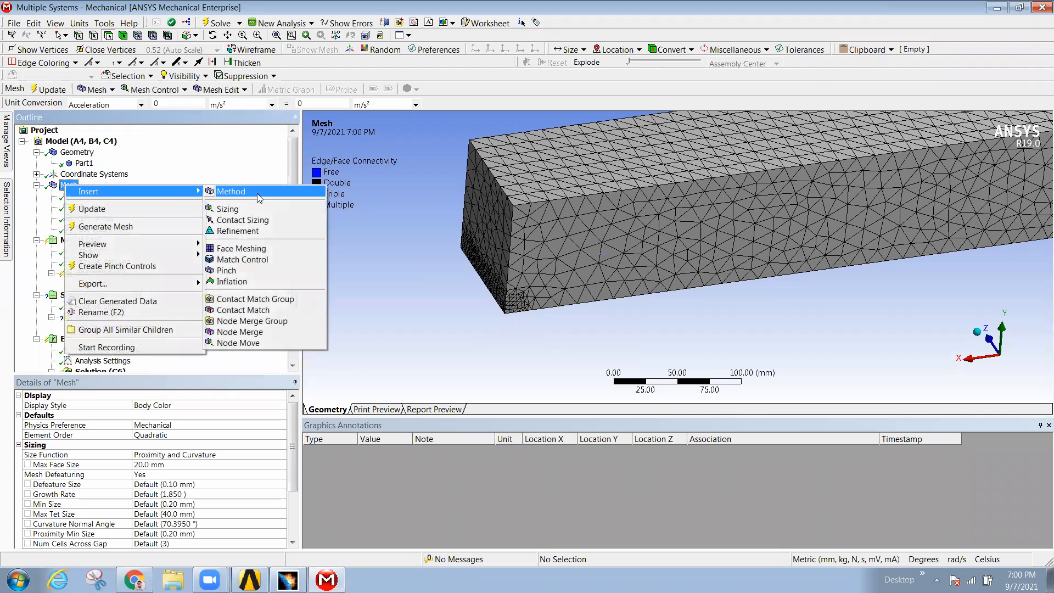
left_click(246, 283)
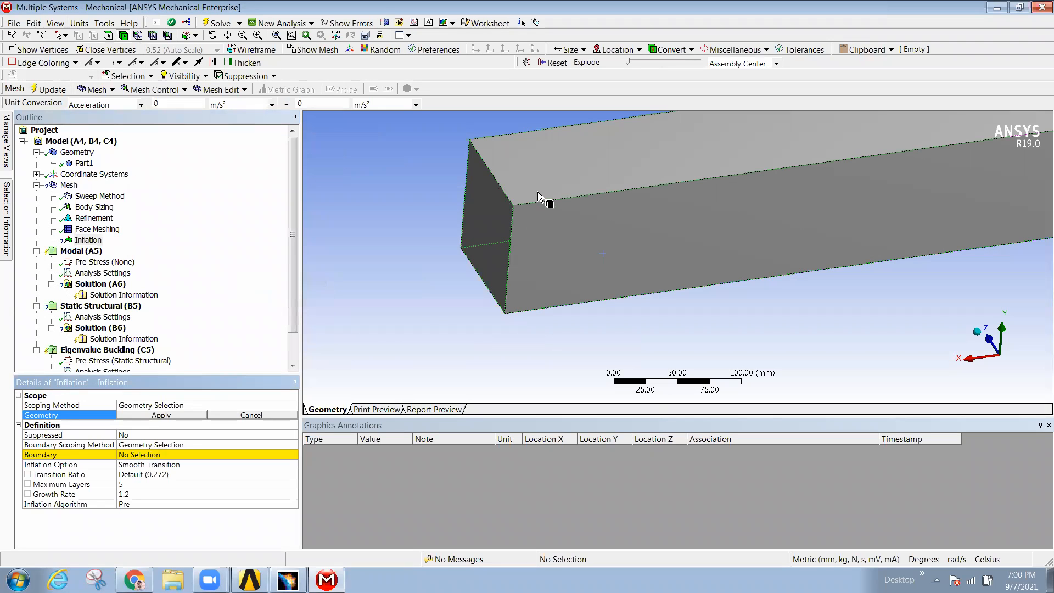
left_click(501, 231)
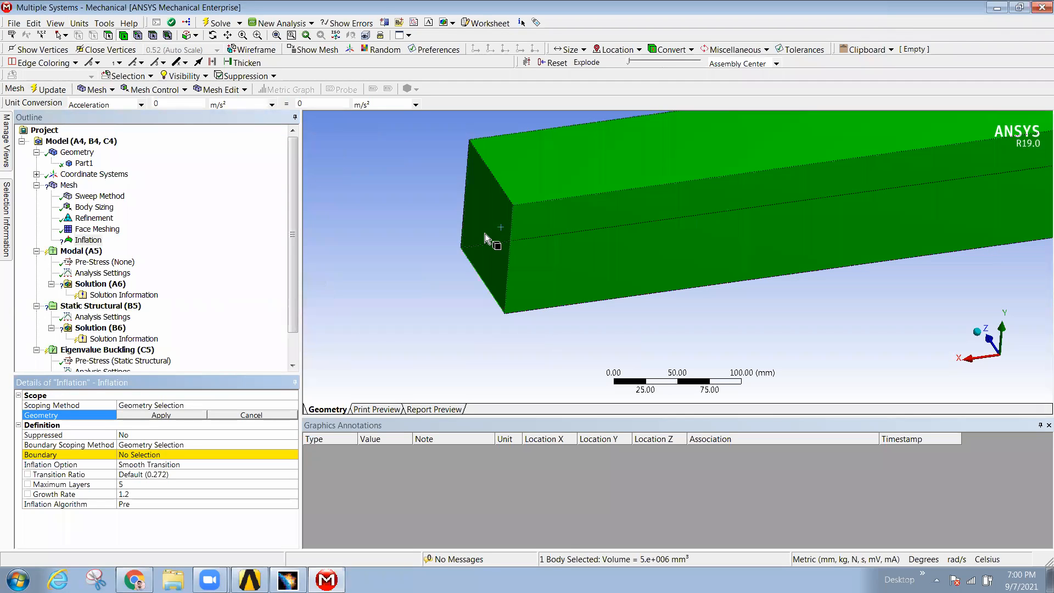
left_click(161, 416)
left_click(152, 465)
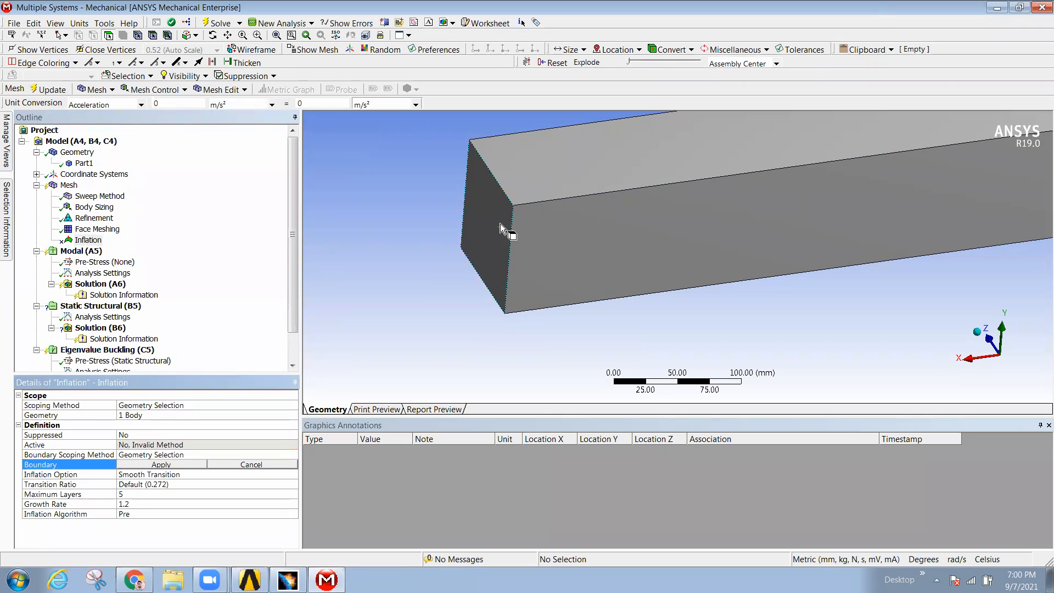
left_click(500, 224)
left_click(177, 461)
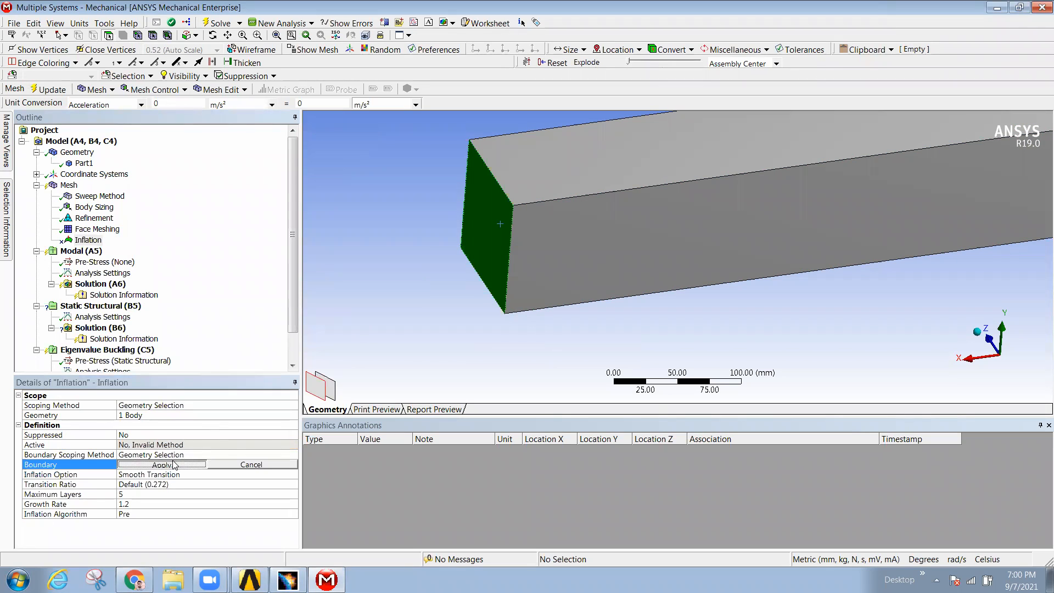
Step: Set the Inflation control's maximum layers to 15
middle_click_drag(477, 249, 527, 272)
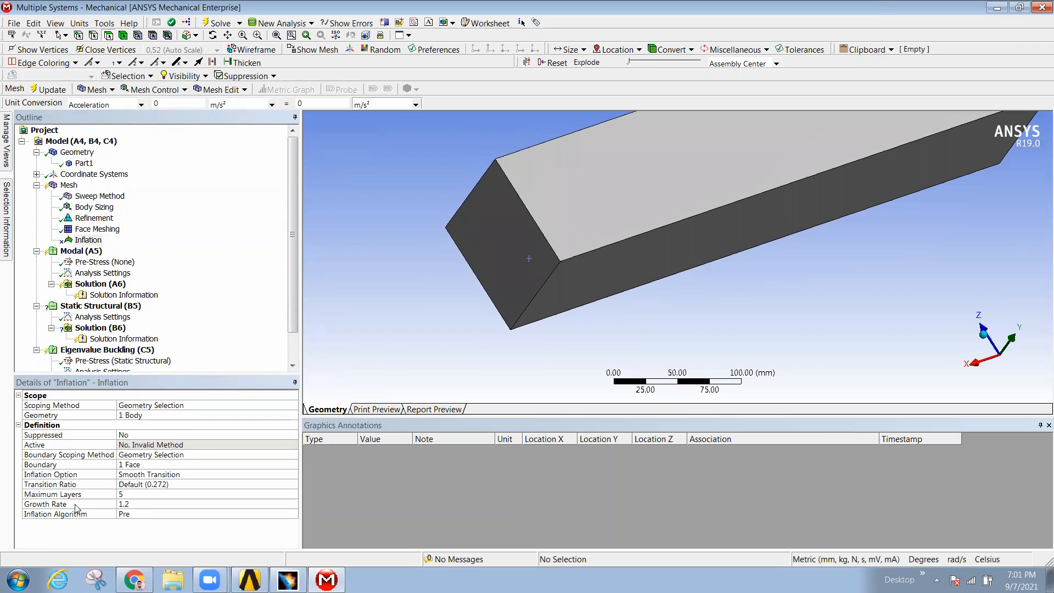
left_click(135, 494)
type("7")
left_click(239, 495)
left_click(241, 496)
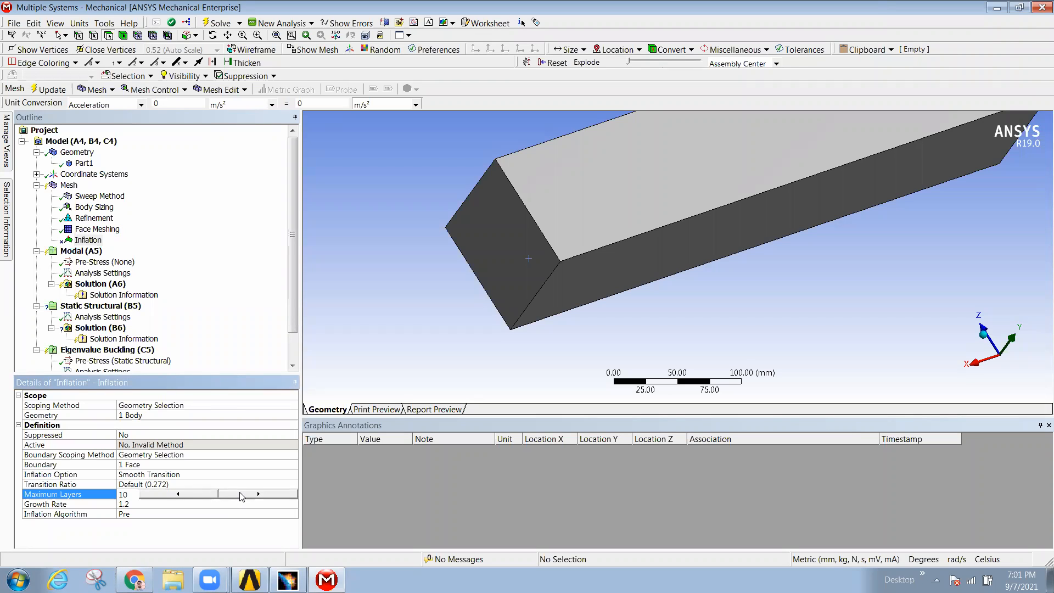
left_click(239, 494)
left_click(240, 495)
left_click(162, 250)
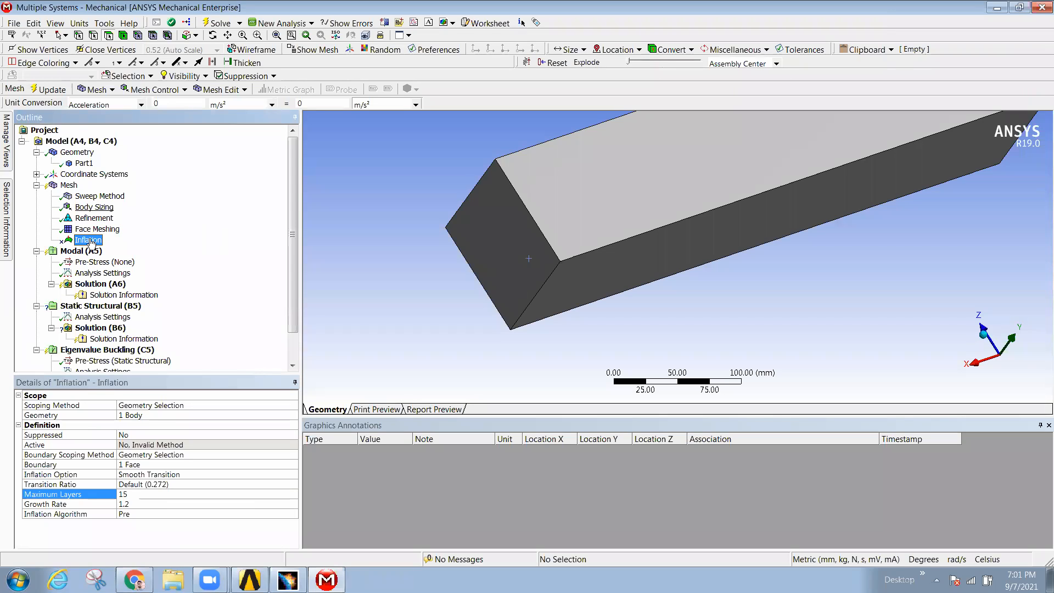
Step: Reapply the bar body as the Inflation control's geometry and check its Active status
left_click(149, 445)
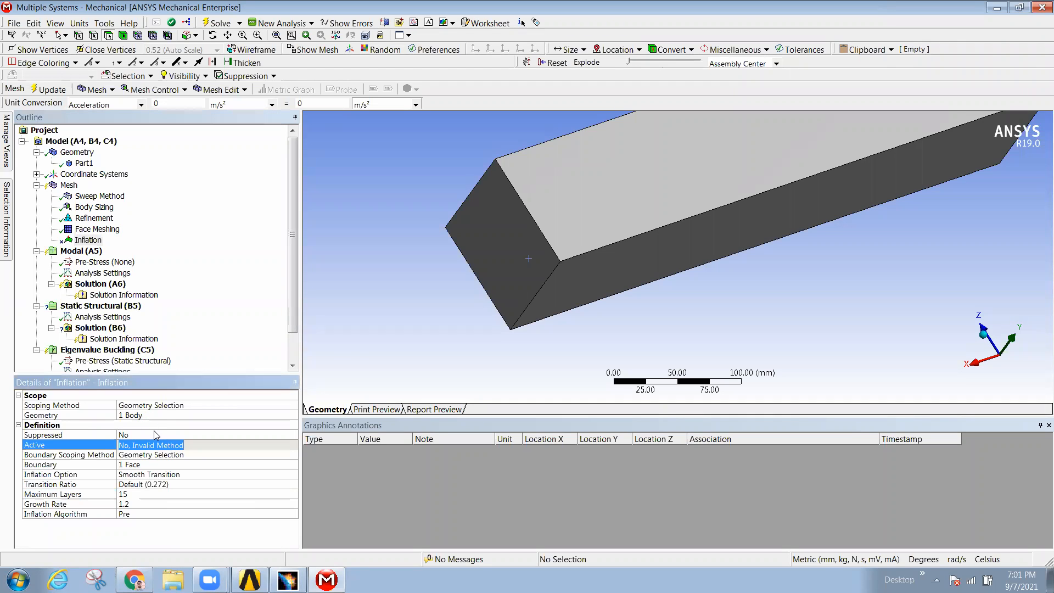
left_click(155, 434)
left_click(156, 415)
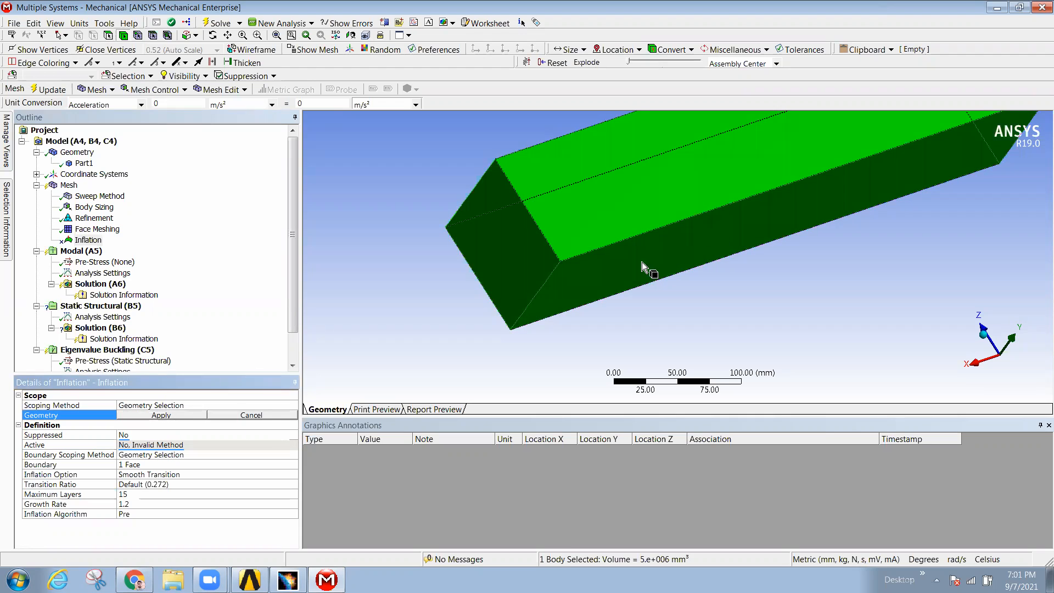
left_click(176, 417)
left_click(201, 445)
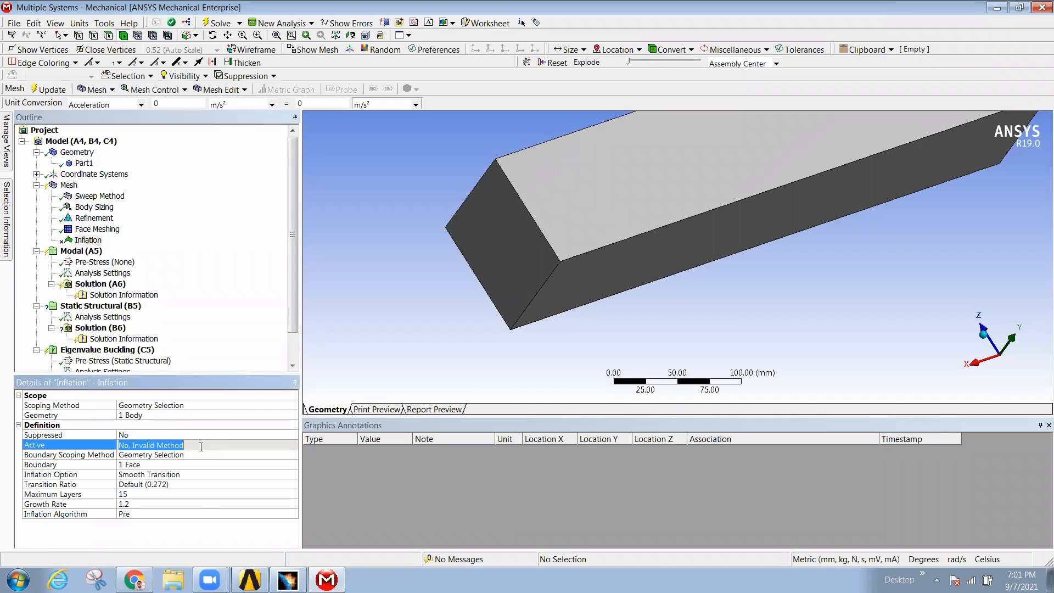
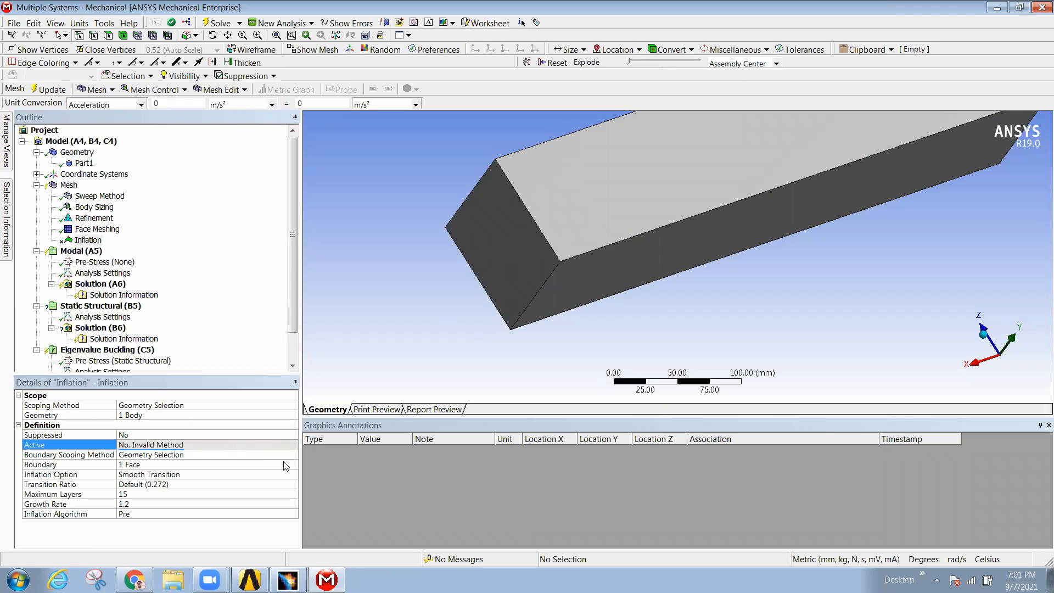
Step: Try to rescope the inflation boundary to a mesh node at a corner of the end face
left_click(149, 465)
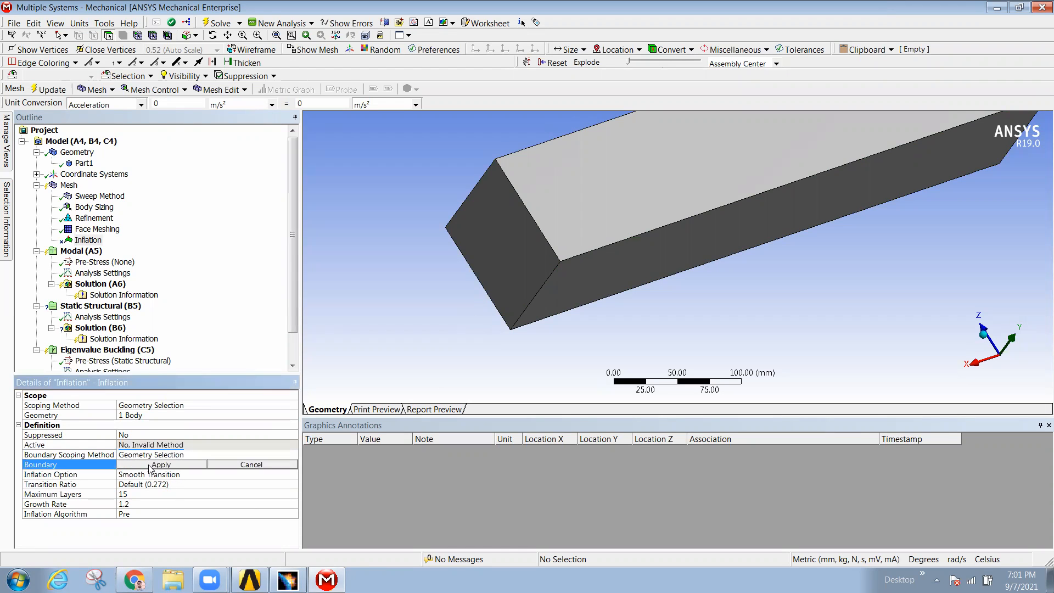
left_click(502, 244)
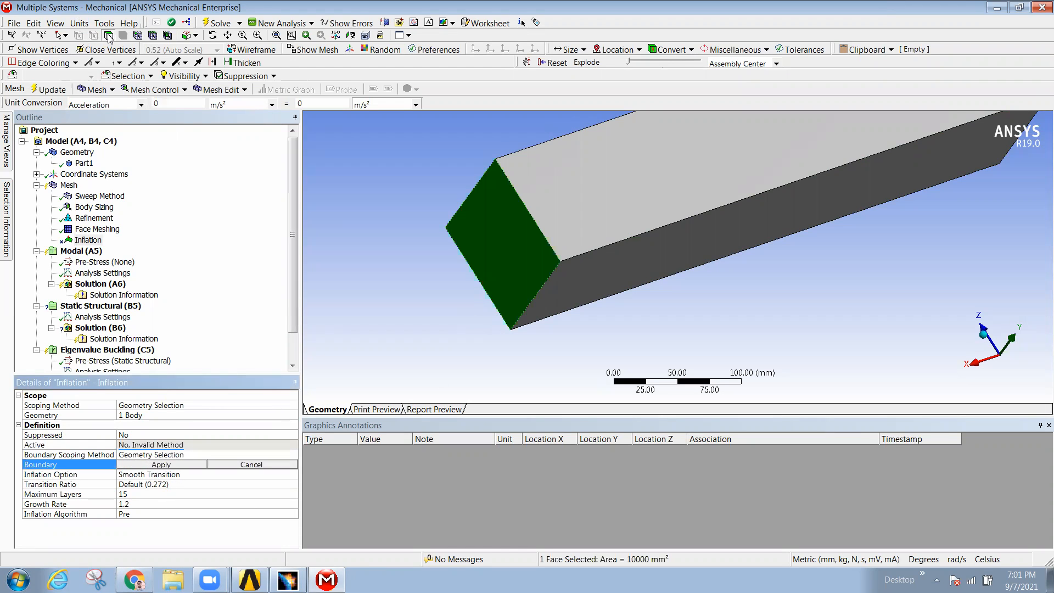
left_click(137, 36)
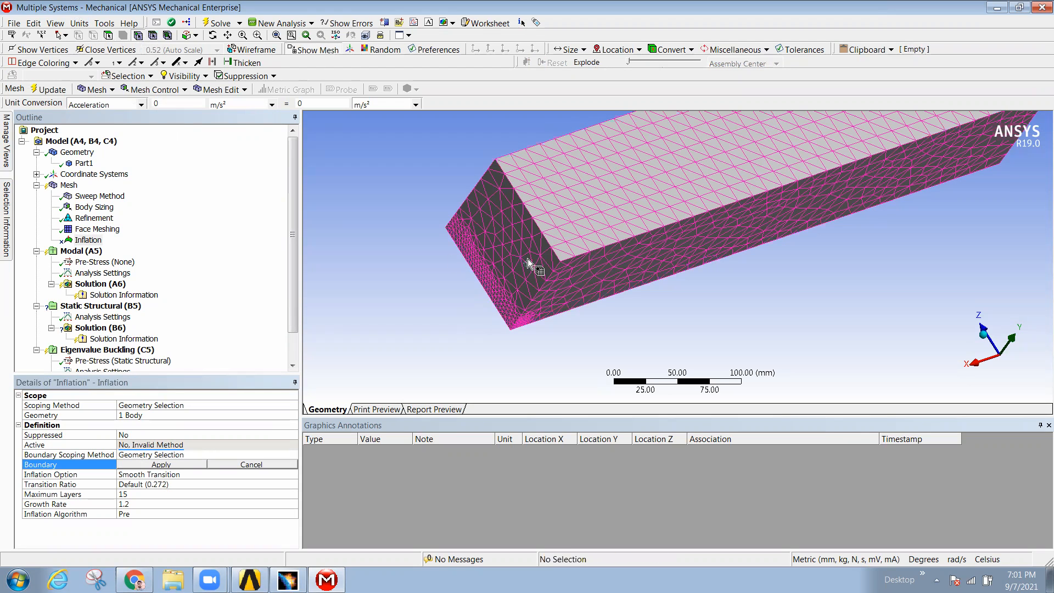
left_click(560, 262)
middle_click_drag(543, 273, 494, 263)
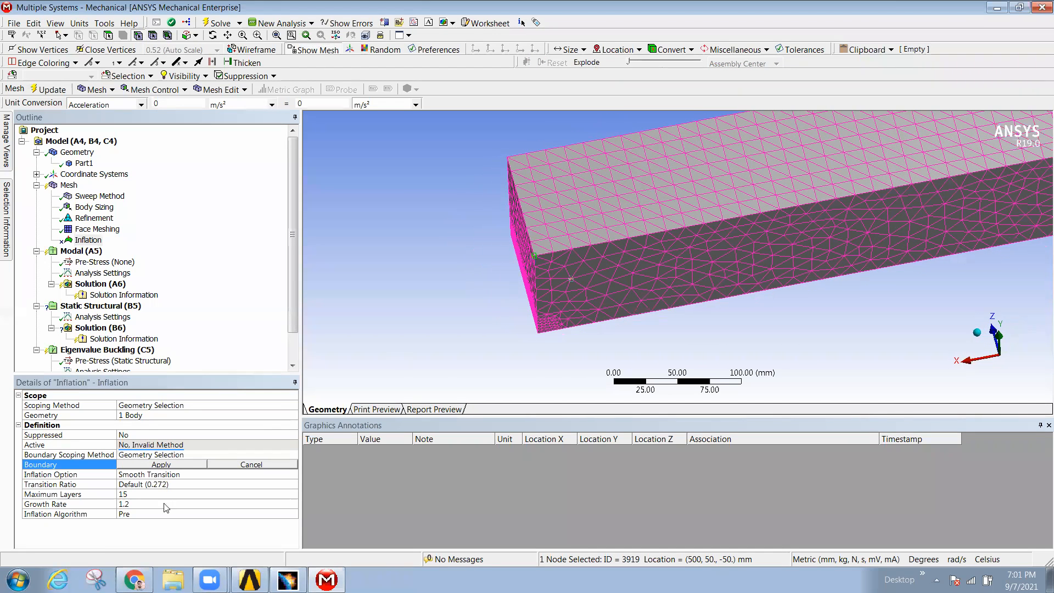
left_click(161, 464)
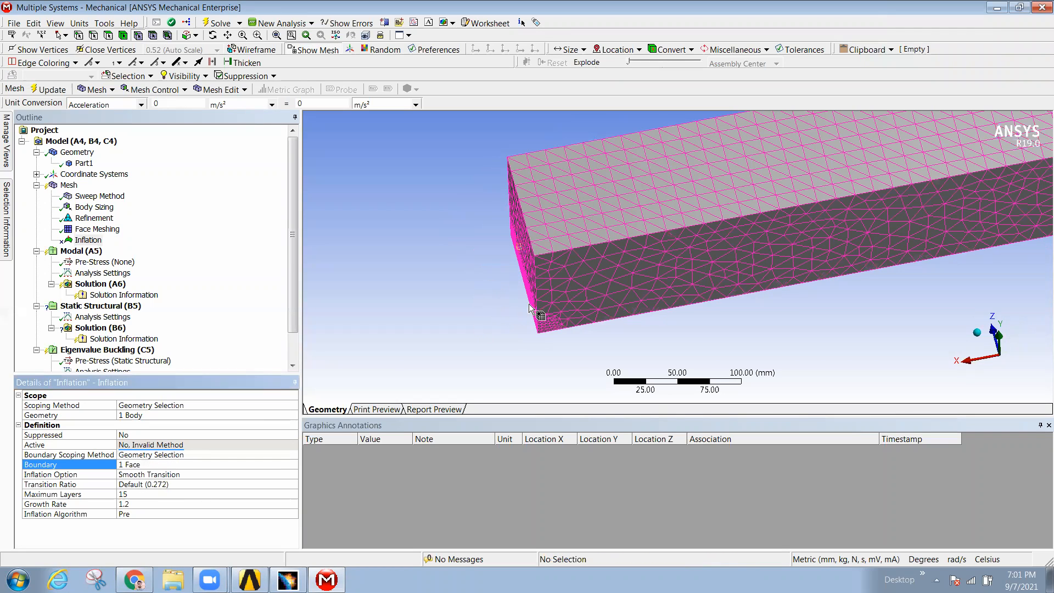
Step: Regenerate the mesh with the Inflation control and examine the elements around the end face from several angles
middle_click_drag(529, 308, 555, 302)
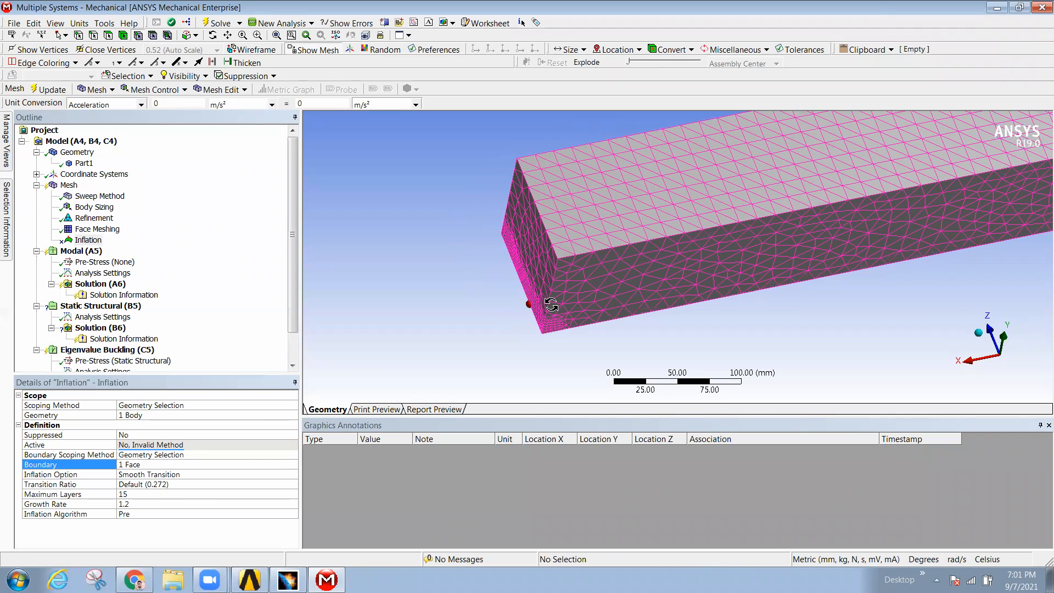
right_click(88, 239)
left_click(158, 286)
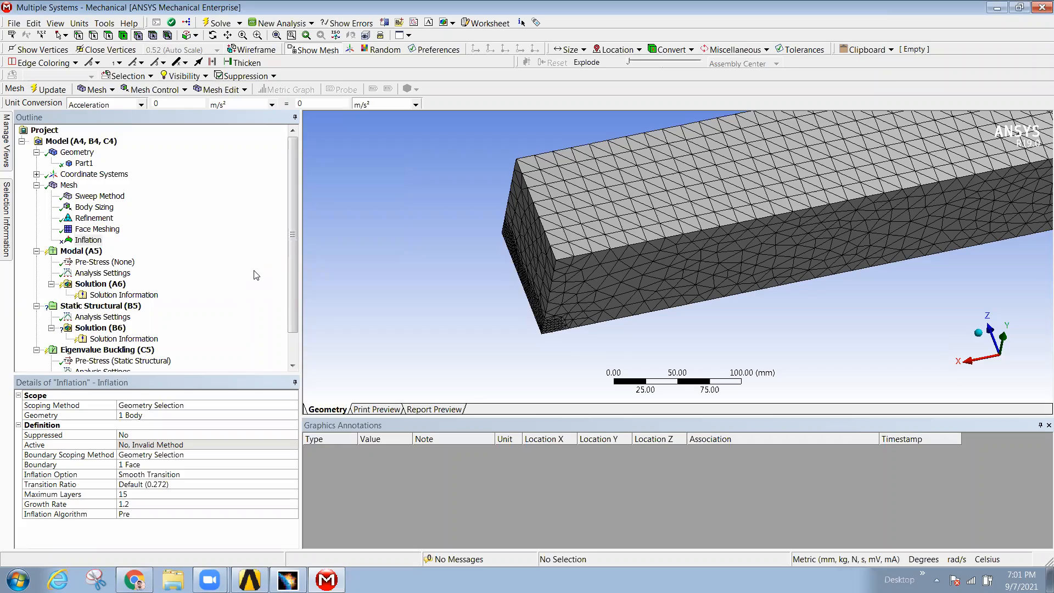
middle_click_drag(532, 249, 571, 360)
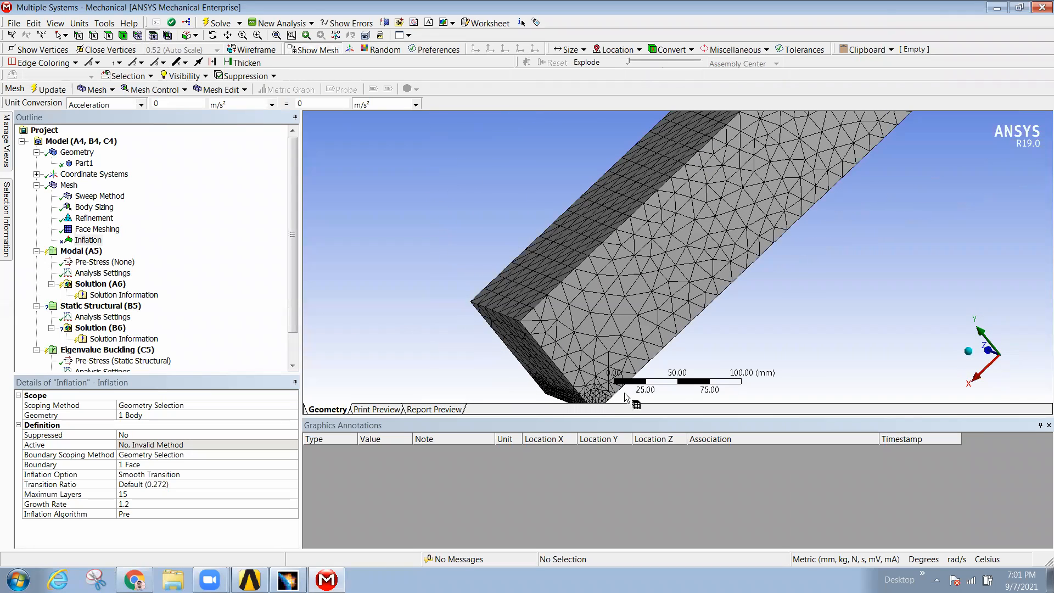
left_click(88, 240)
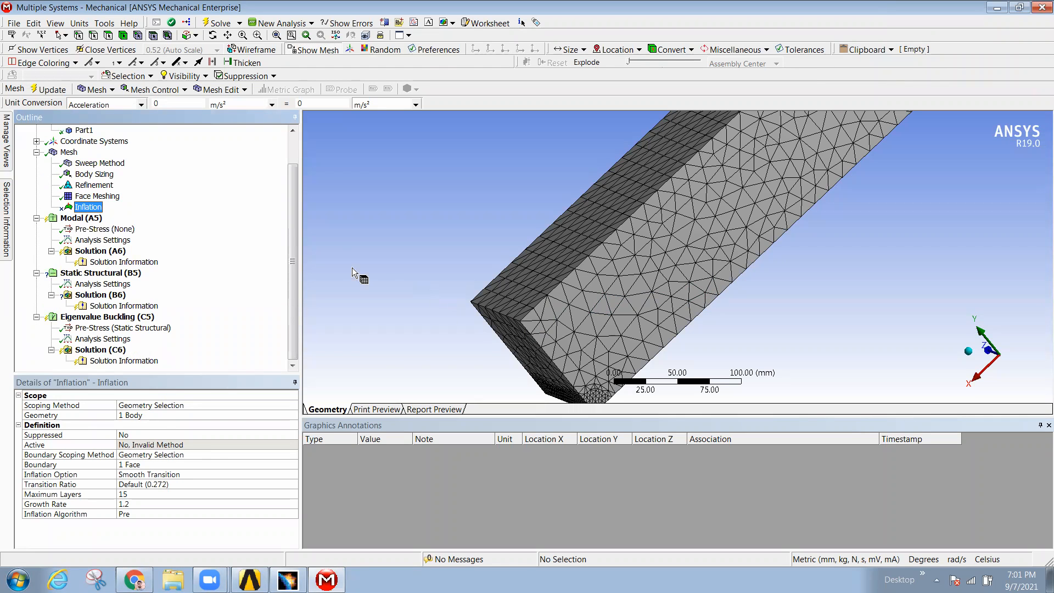
middle_click_drag(492, 262, 487, 219)
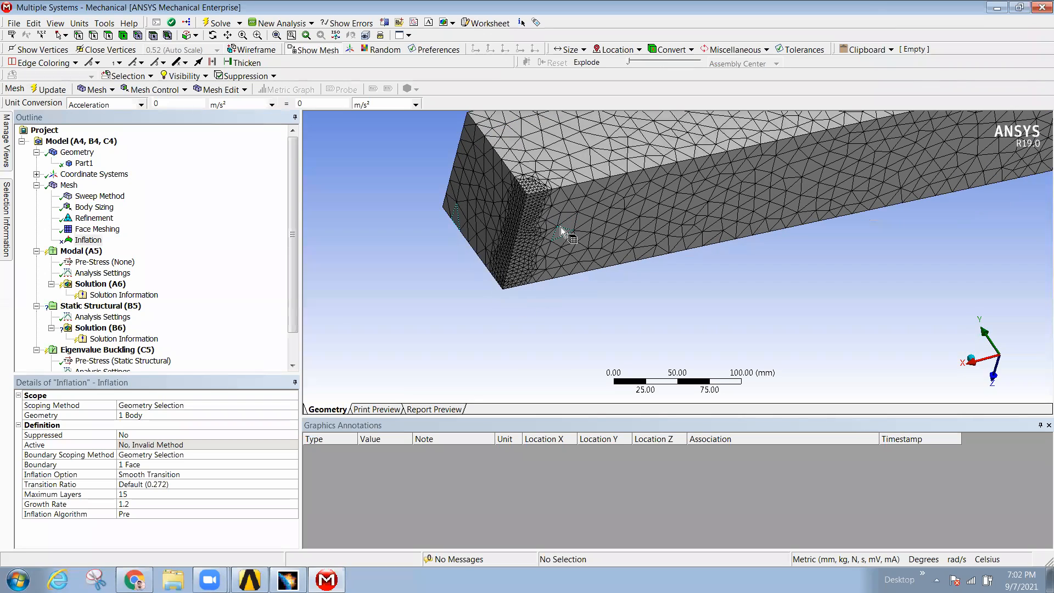
middle_click_drag(562, 238, 529, 307, "ctrl")
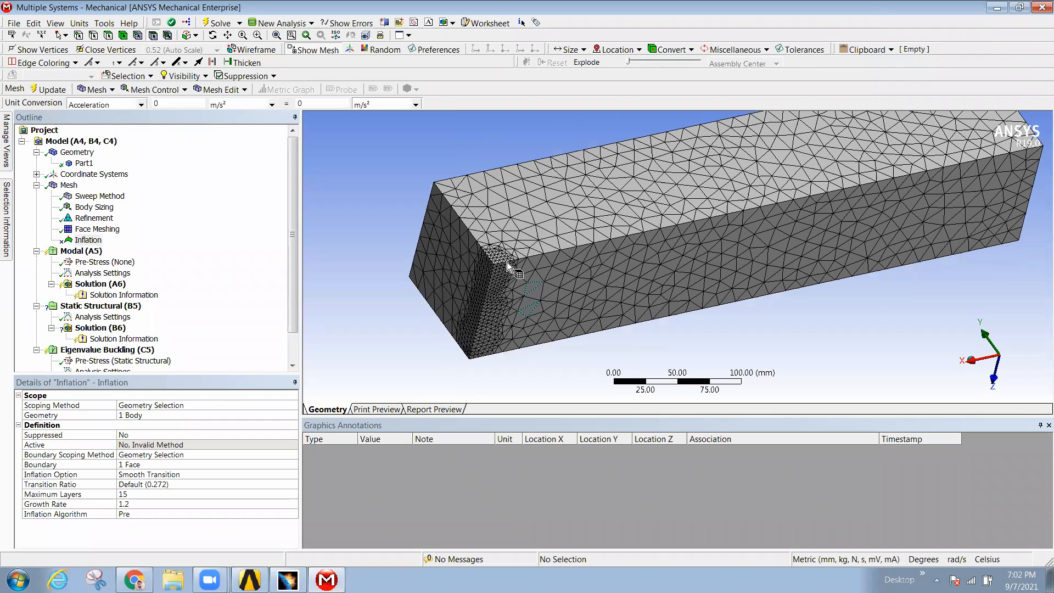
Step: Delete the Inflation control from the mesh and confirm the deletion
right_click(87, 241)
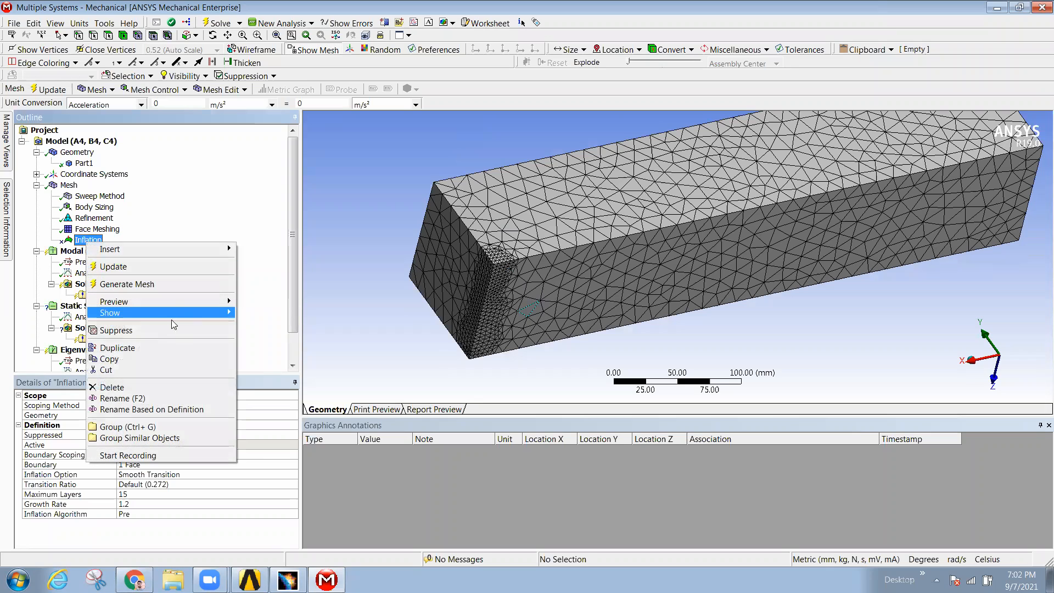
left_click(131, 387)
left_click(523, 336)
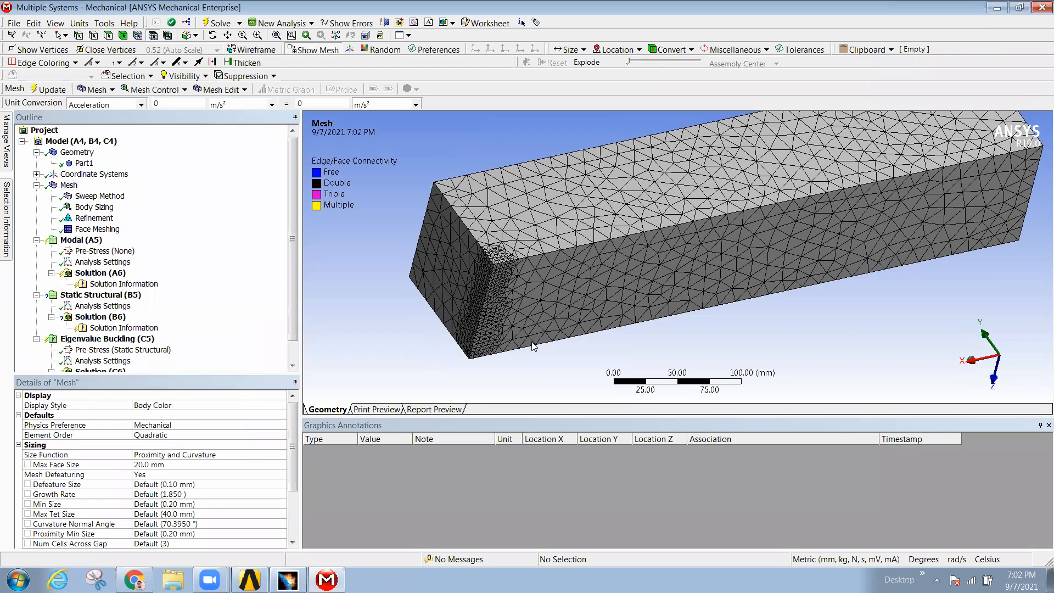
Step: Delete the edge Refinement control from the mesh and confirm the deletion
left_click(94, 228)
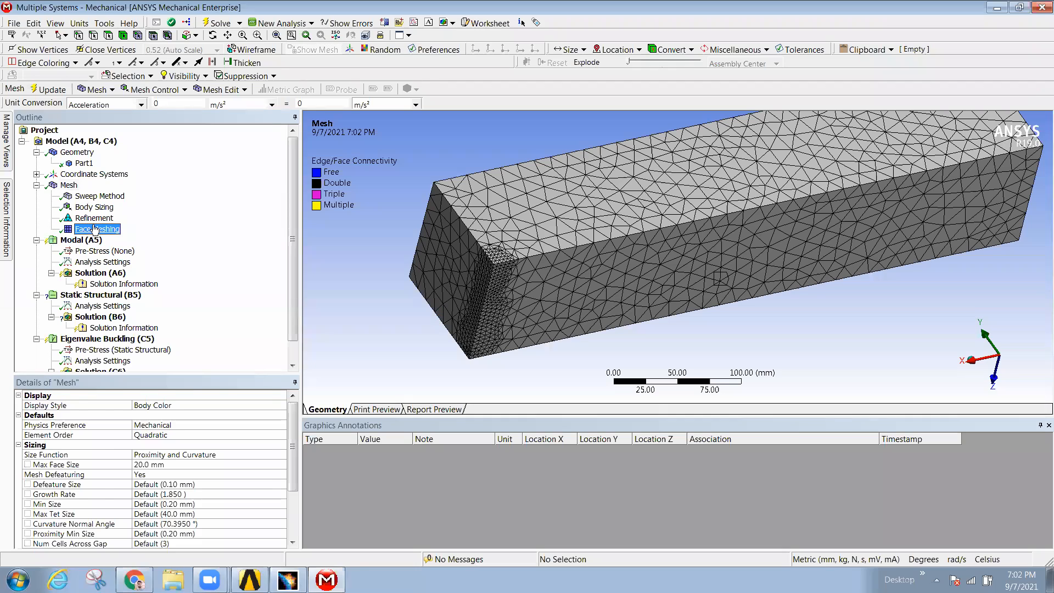
left_click(94, 219)
right_click(94, 221)
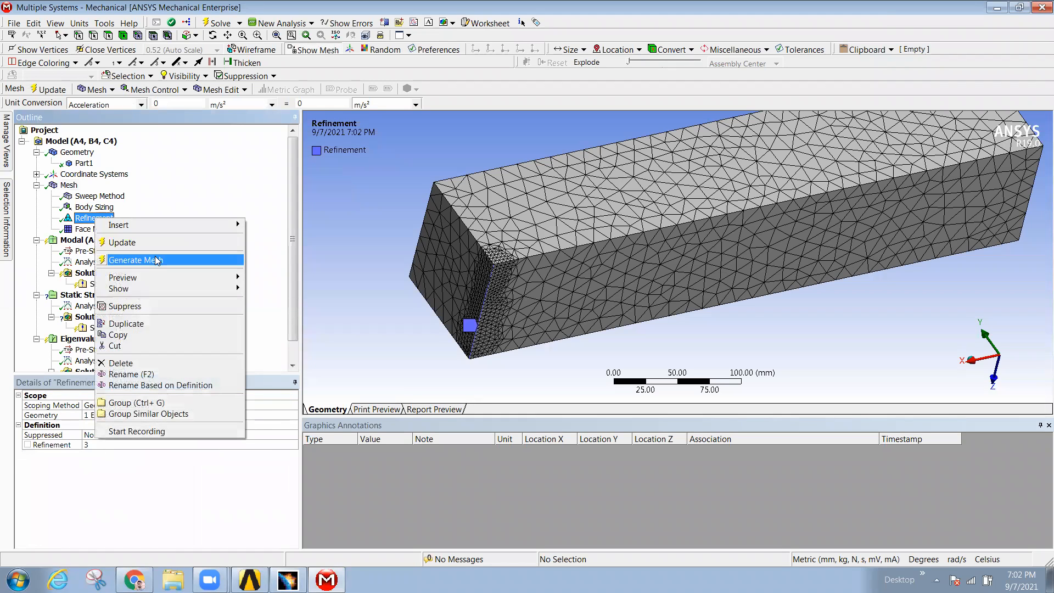
left_click(156, 347)
right_click(94, 219)
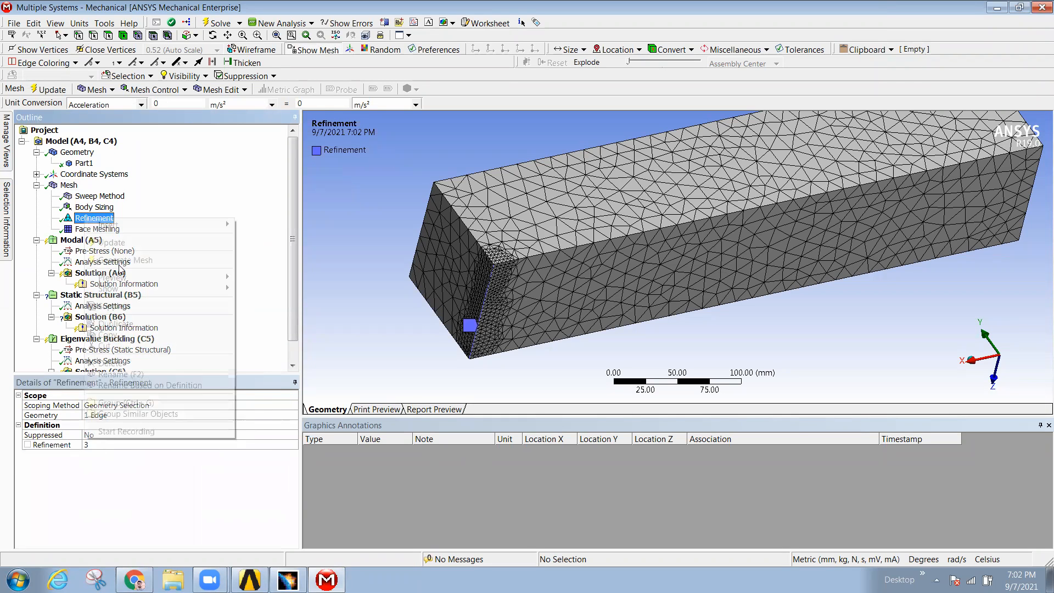
left_click(139, 364)
left_click(532, 339)
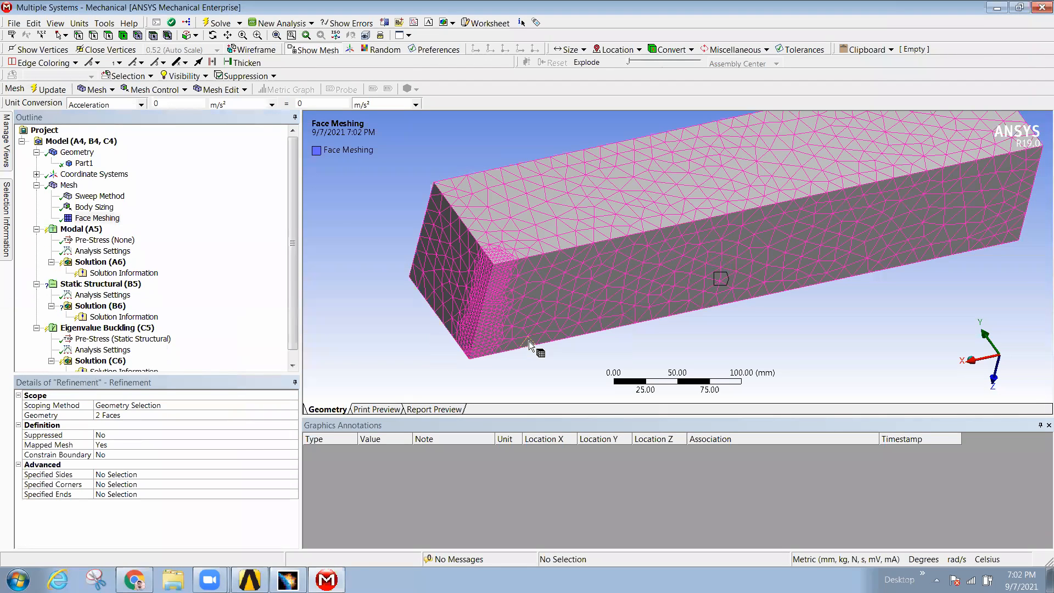
Step: Insert a new Inflation control under Mesh and scope its geometry to the bar body
left_click(68, 185)
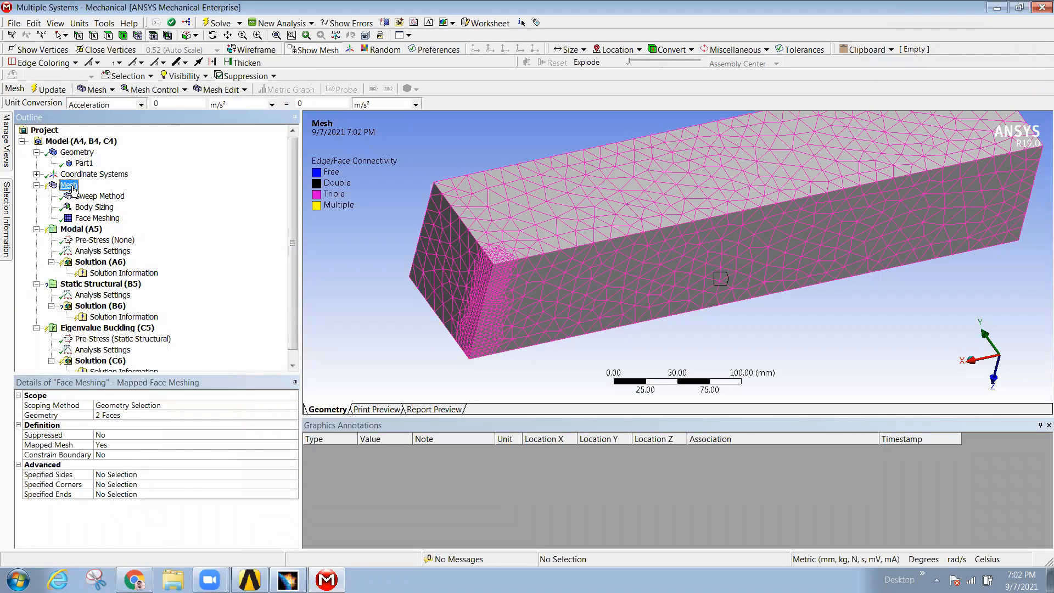
right_click(68, 185)
mouse_move(138, 193)
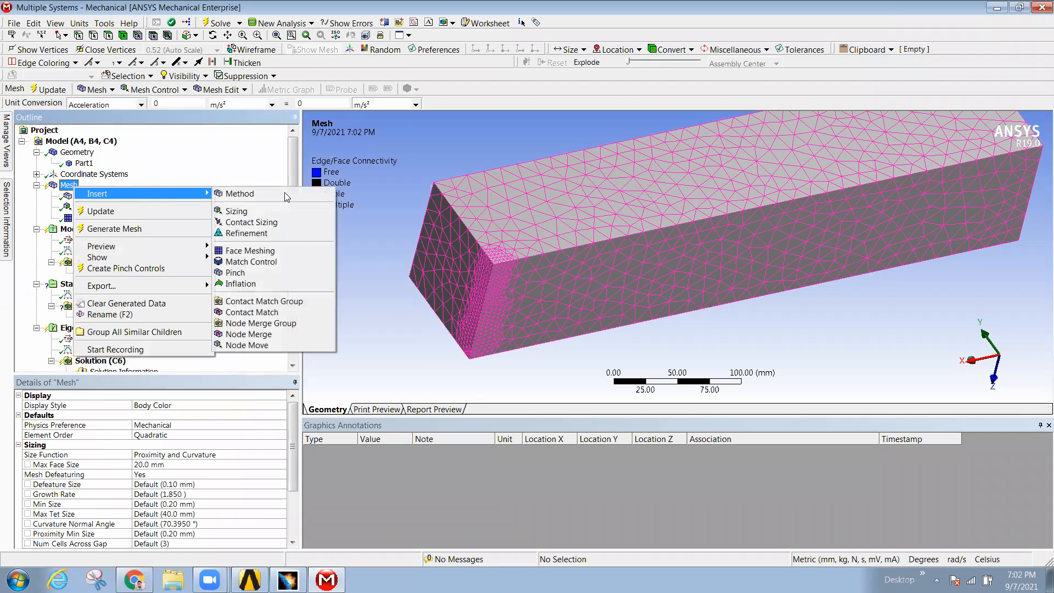
left_click(241, 283)
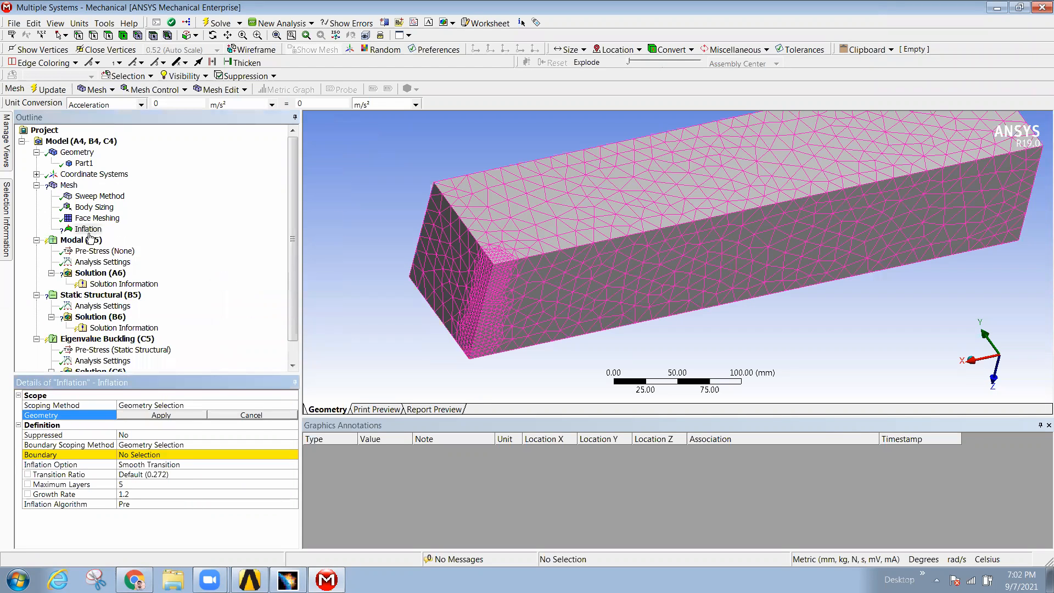
left_click(584, 273)
left_click(173, 418)
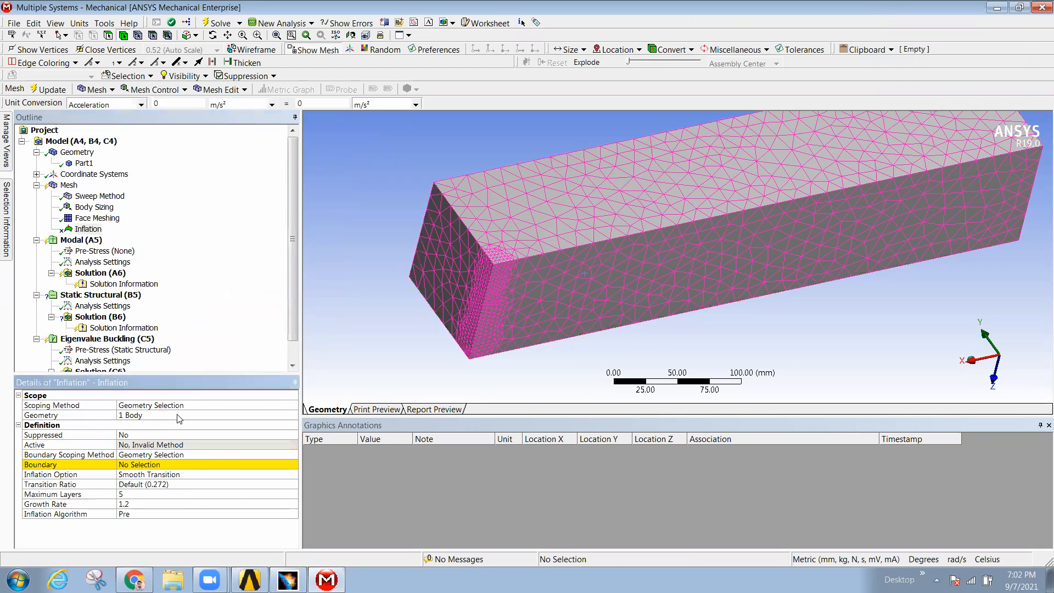
Step: Assign the bar's long top face as the new Inflation control's boundary
left_click(562, 276)
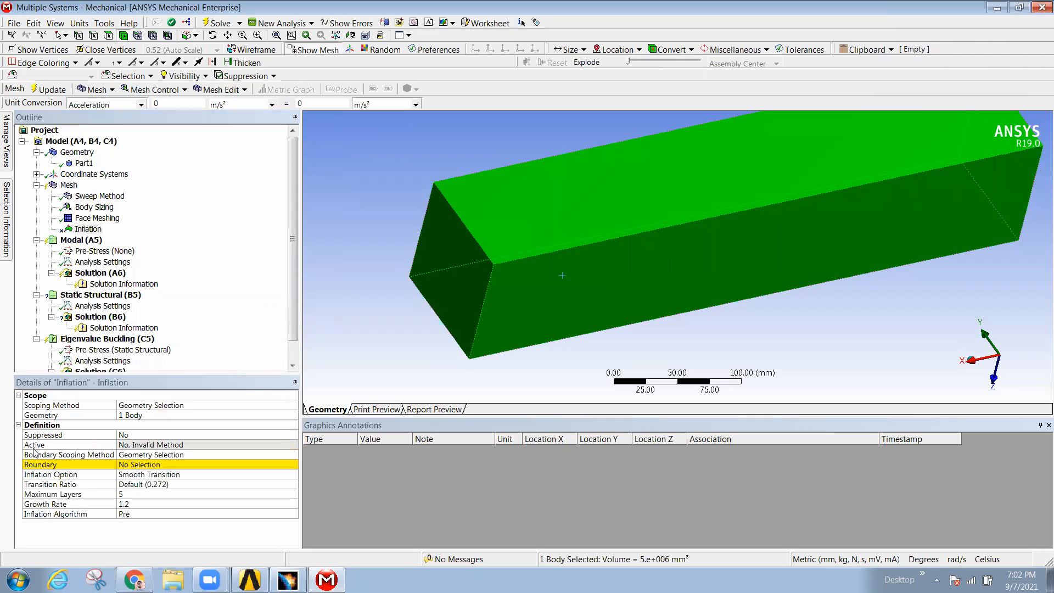
left_click(144, 470)
left_click(545, 240)
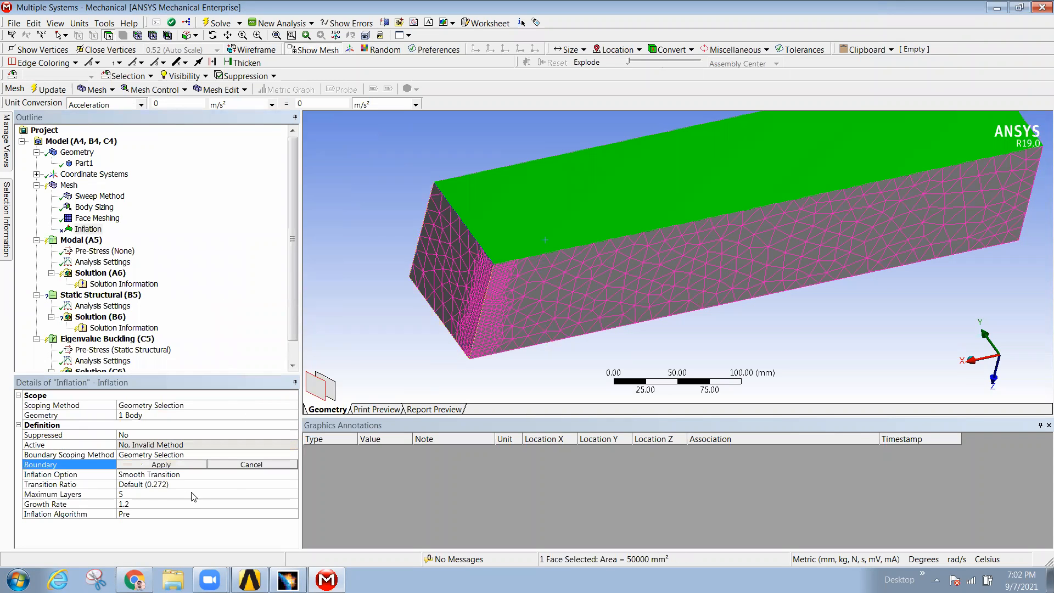
left_click(152, 466)
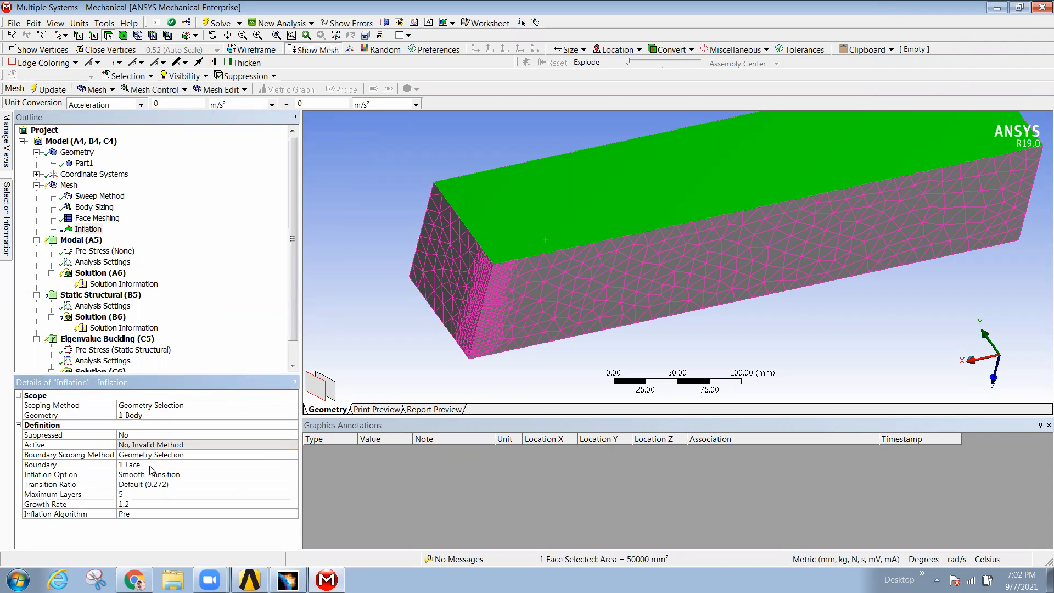
Step: Recheck the Inflation control's geometry scope and change its Scoping Method to Named Selection
left_click(148, 416)
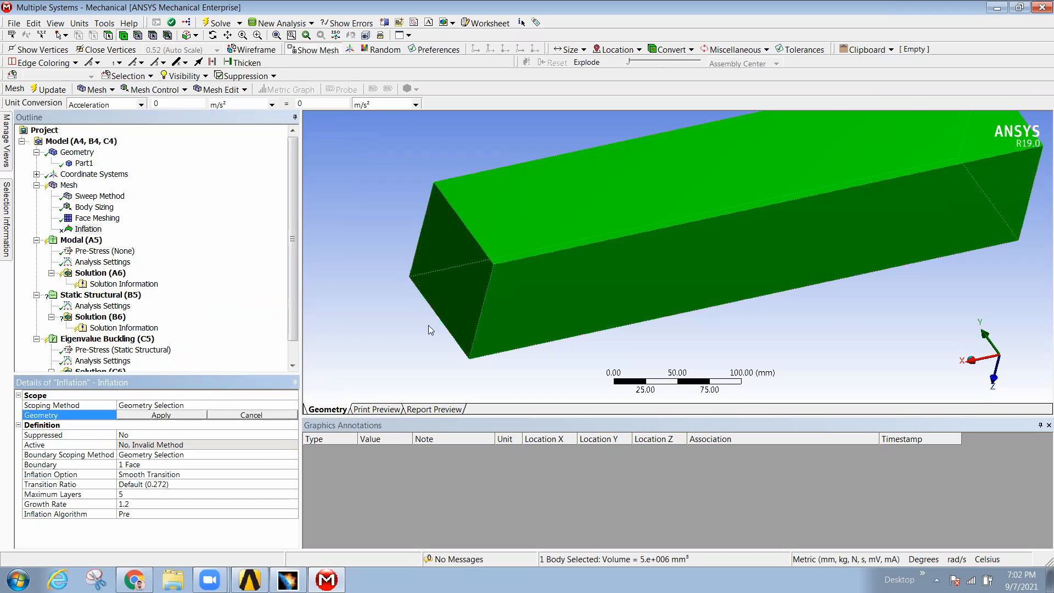
left_click(240, 417)
left_click(204, 406)
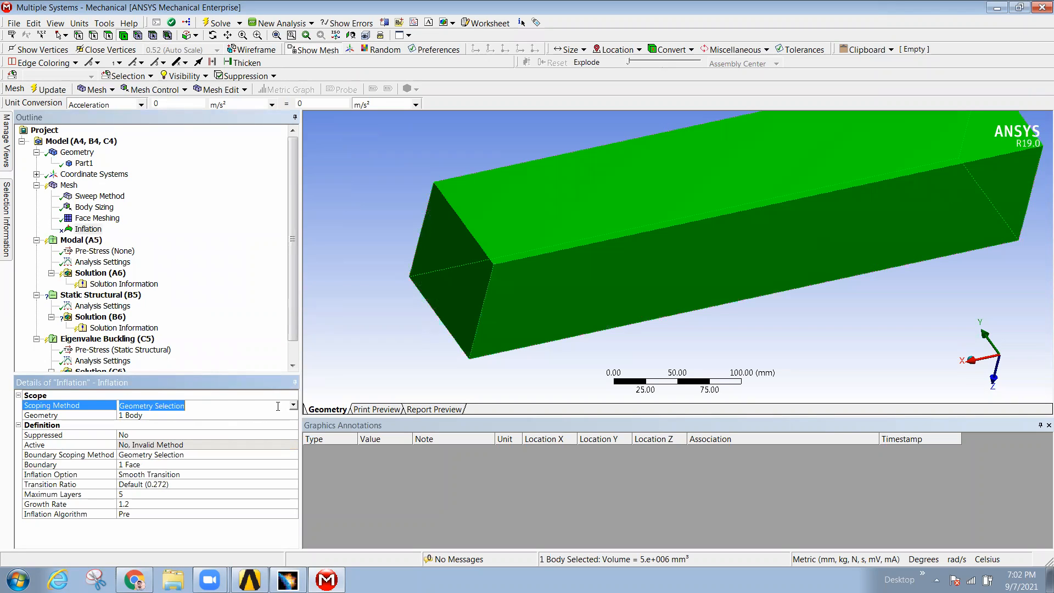
left_click(294, 405)
left_click(177, 426)
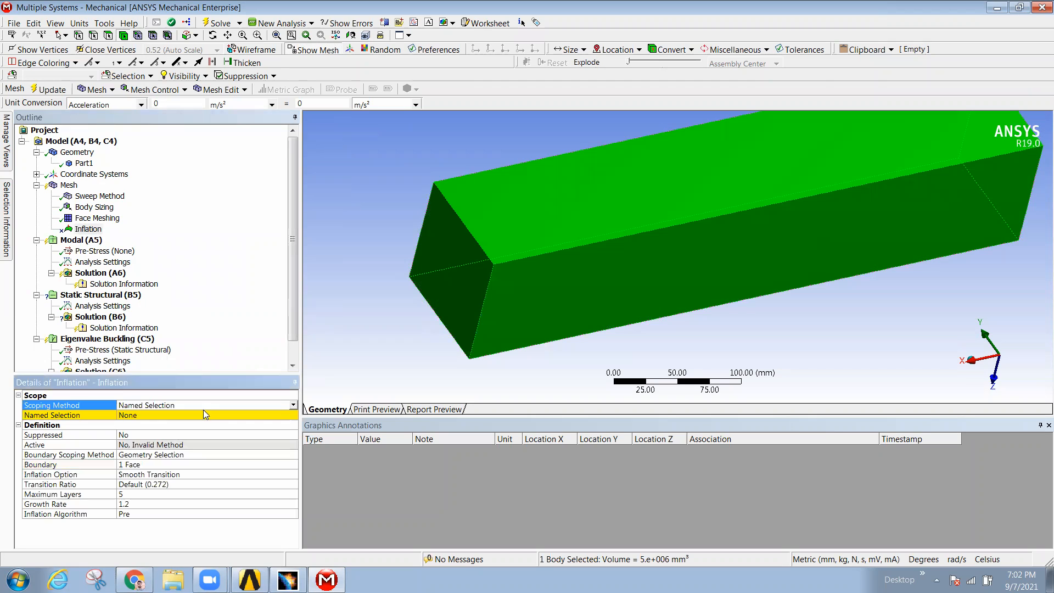
left_click(392, 352)
left_click(85, 231)
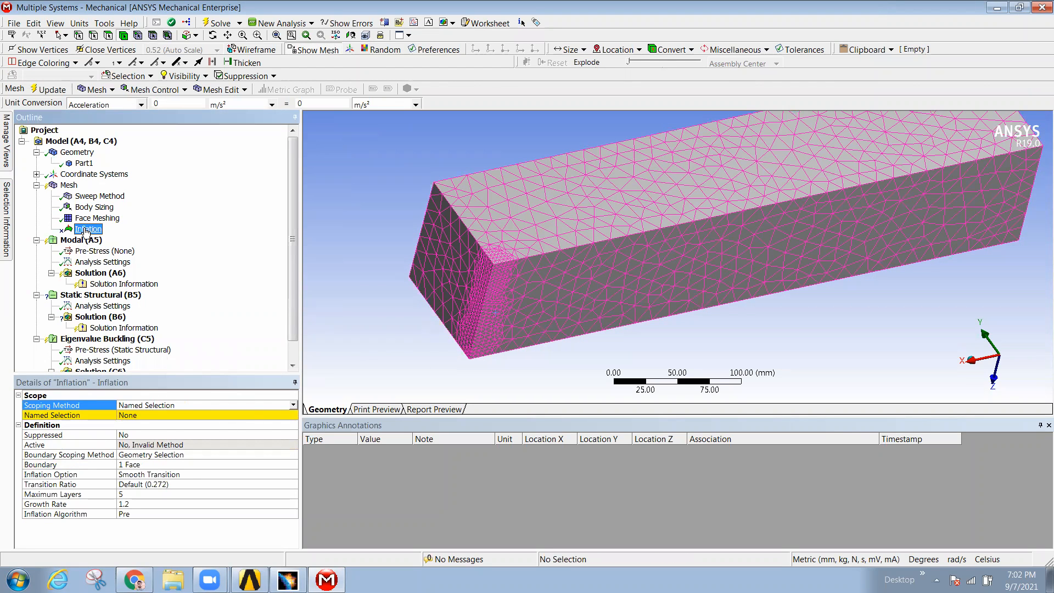
right_click(90, 233)
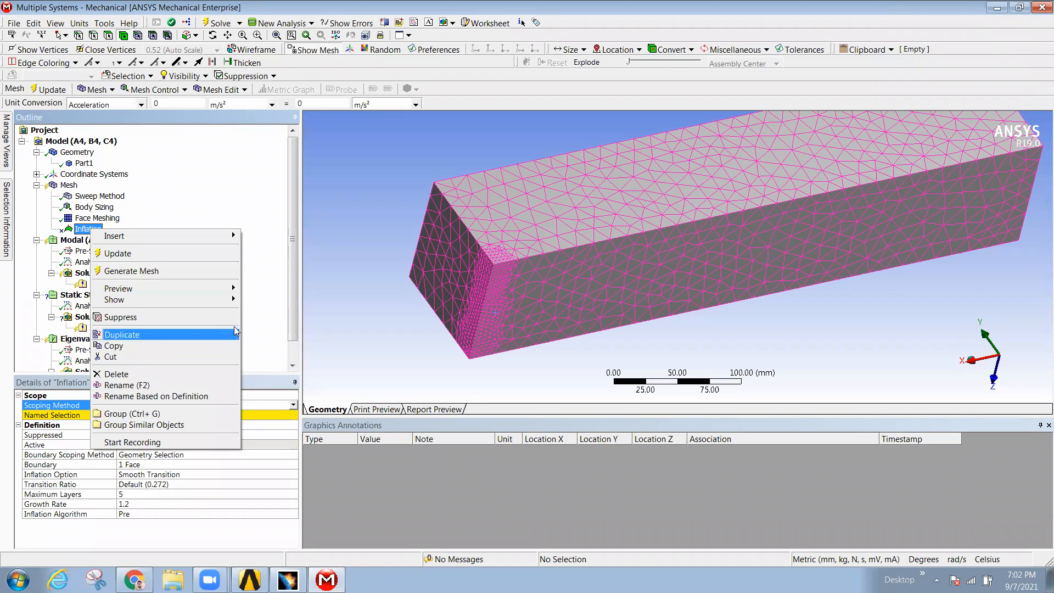
Step: Delete the Sweep Method control from the mesh and confirm the deletion
left_click(88, 197)
right_click(88, 198)
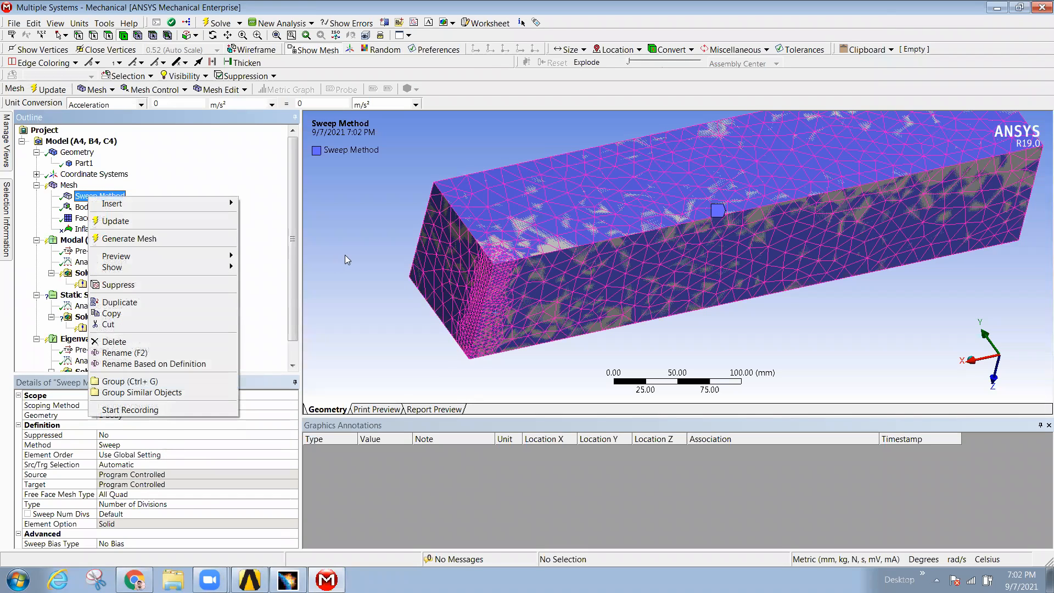
left_click(118, 341)
left_click(530, 340)
Step: Delete the 15 mm Body Sizing control from the mesh
right_click(95, 199)
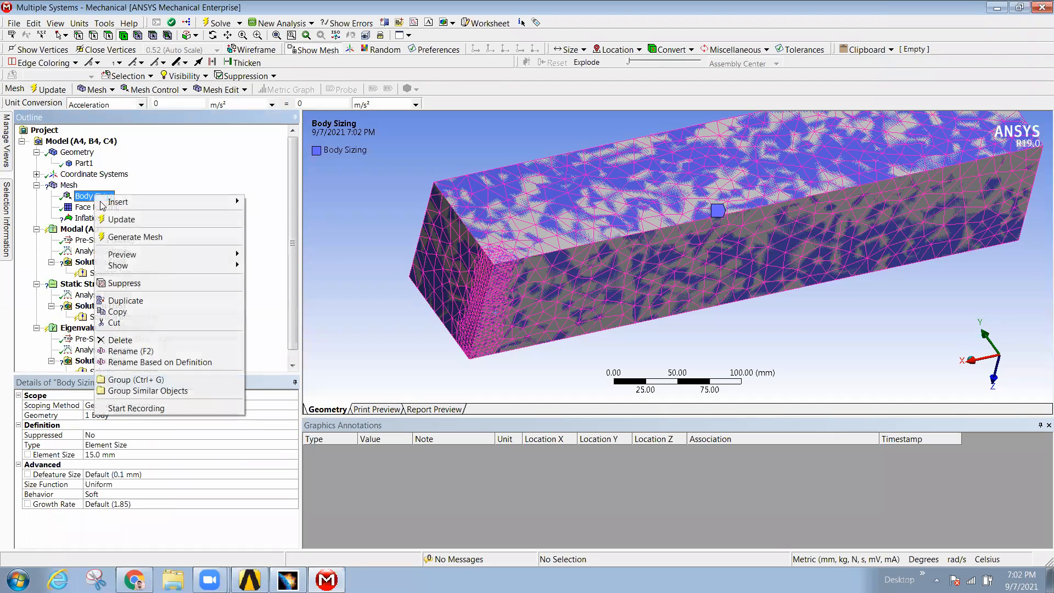
left_click(118, 338)
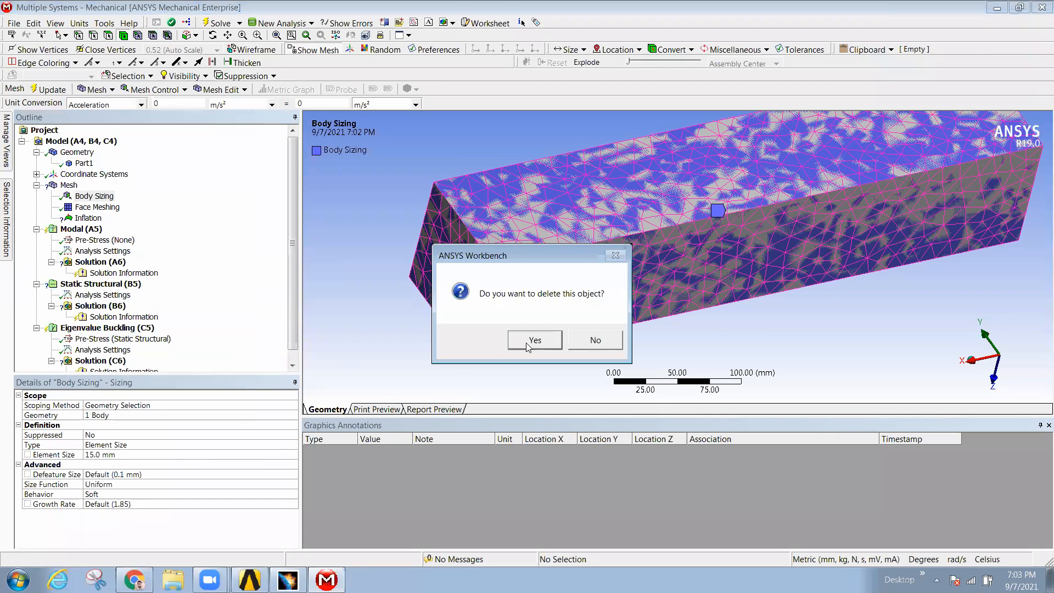
Step: Delete the Body Sizing and Face Meshing controls from the mesh
left_click(531, 340)
right_click(98, 196)
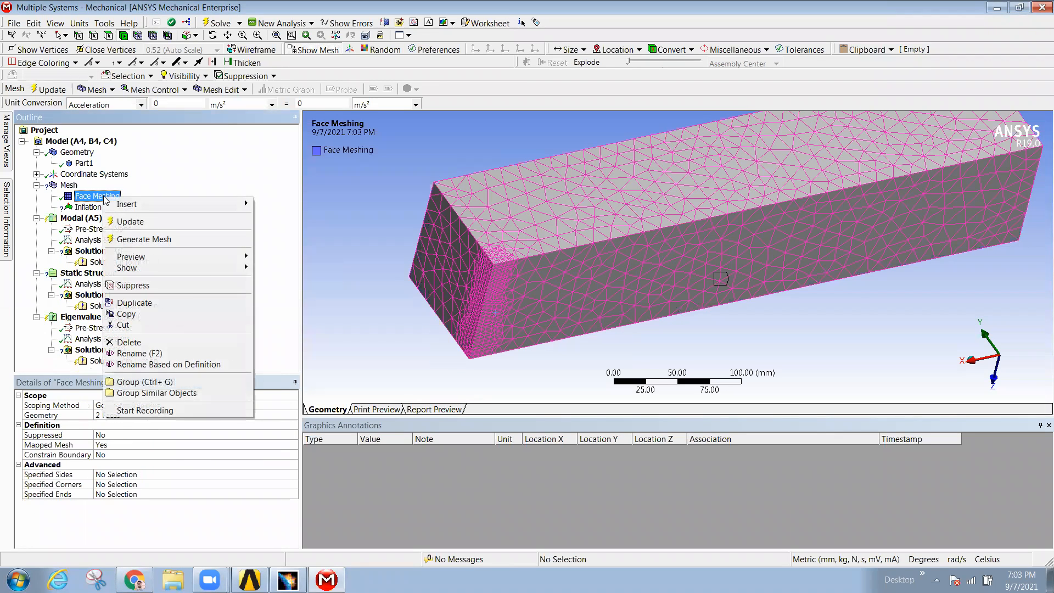
left_click(90, 199)
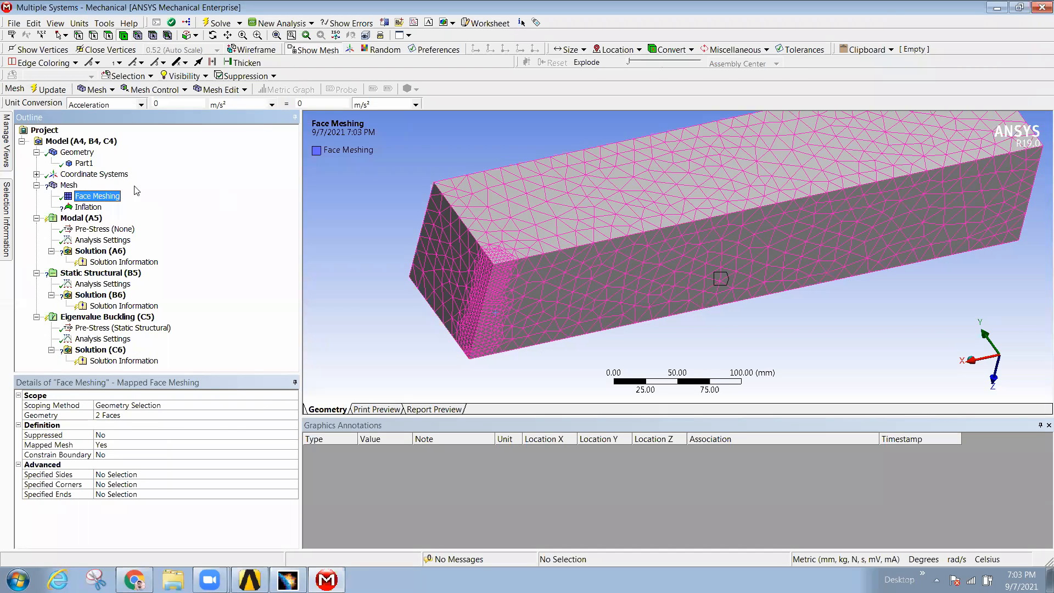
right_click(106, 203)
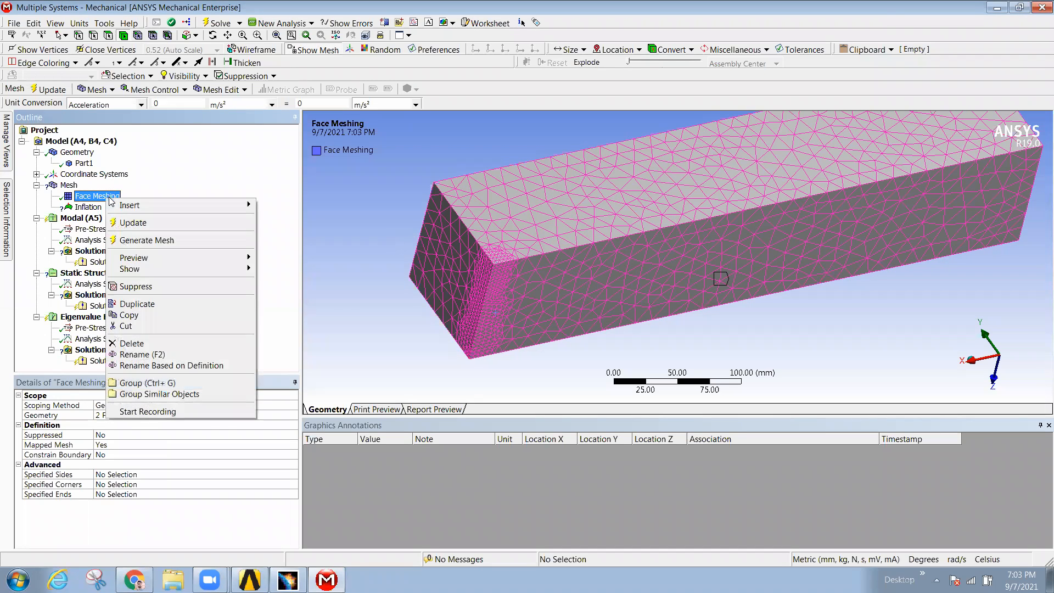
left_click(358, 265)
key("F7")
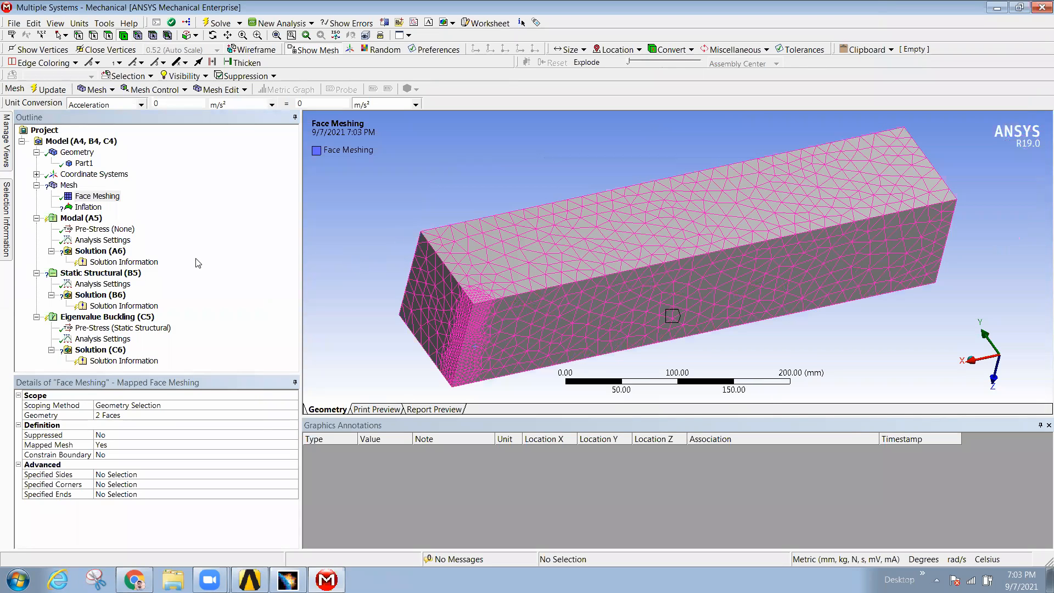
left_click(279, 267)
right_click(90, 198)
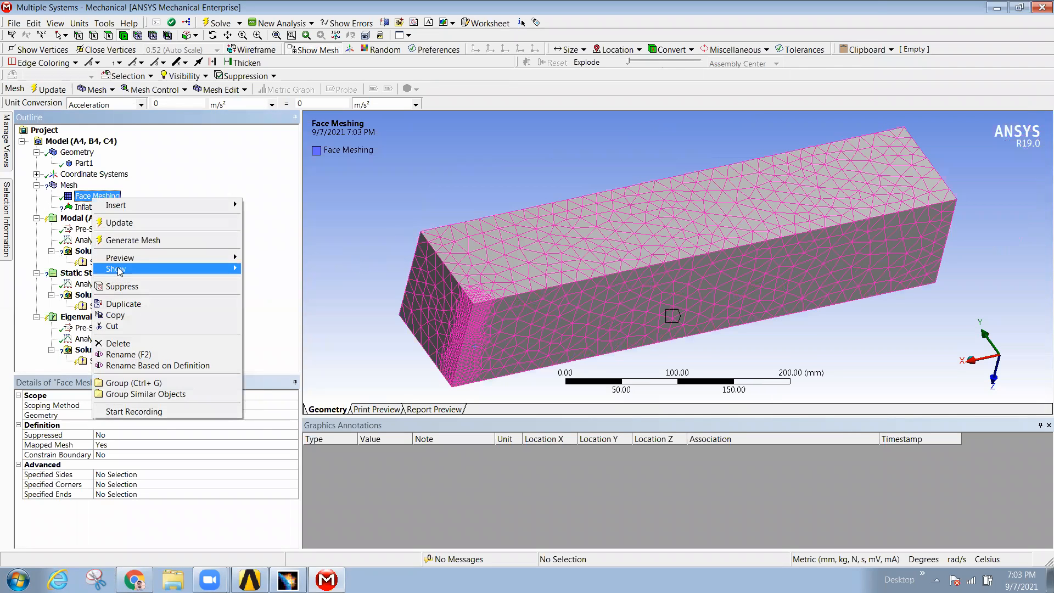
left_click(121, 341)
left_click(535, 339)
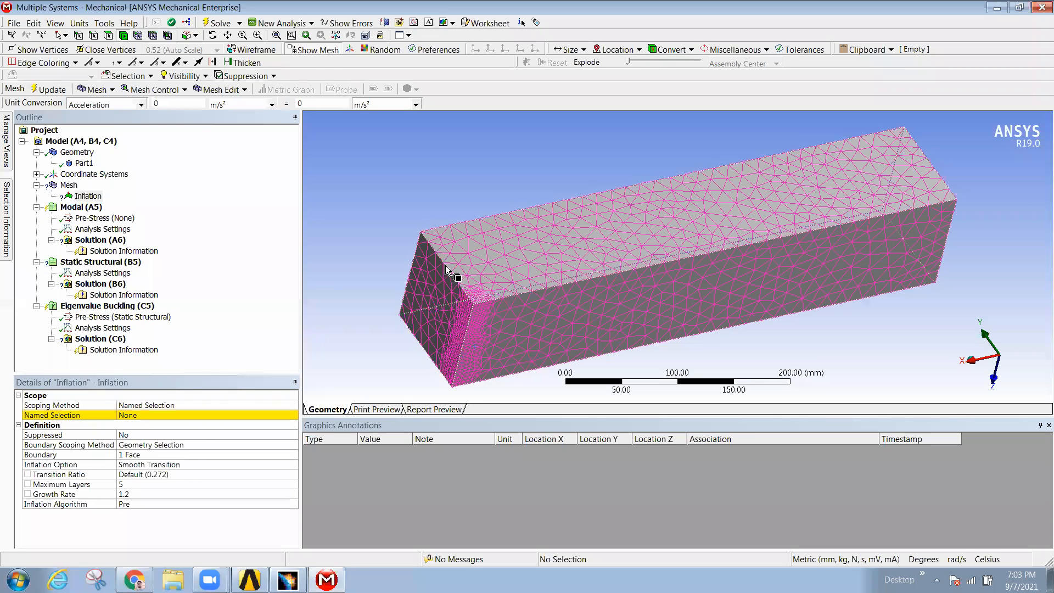
Step: Scope the Inflation control to the whole beam body by geometry selection
left_click(624, 312)
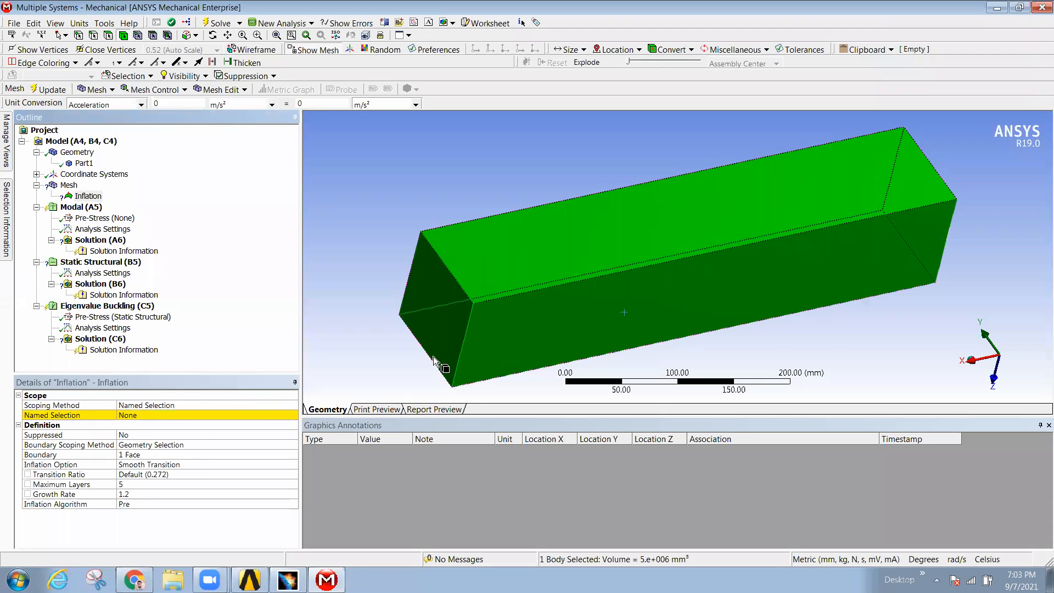
left_click(147, 415)
left_click(403, 314)
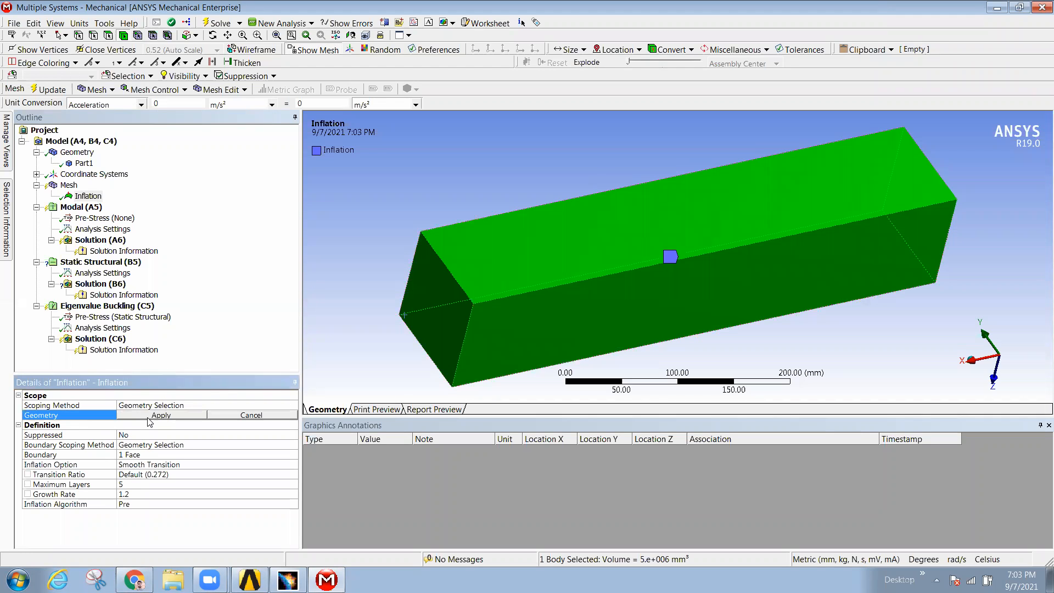
left_click(181, 416)
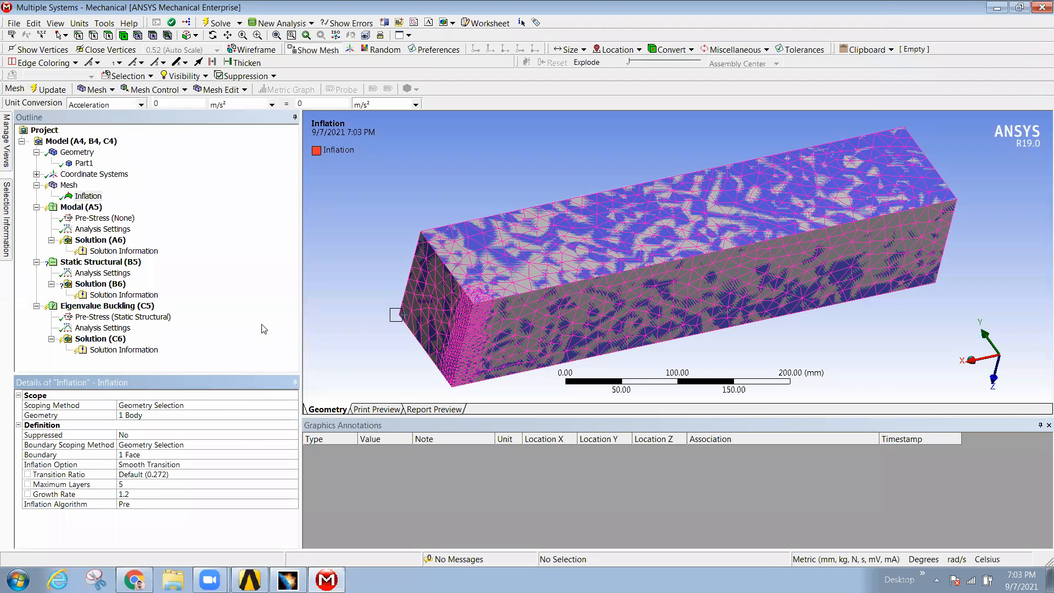
Step: Try to assign a corner node of the beam's end as the inflation boundary
left_click(146, 456)
left_click(501, 264)
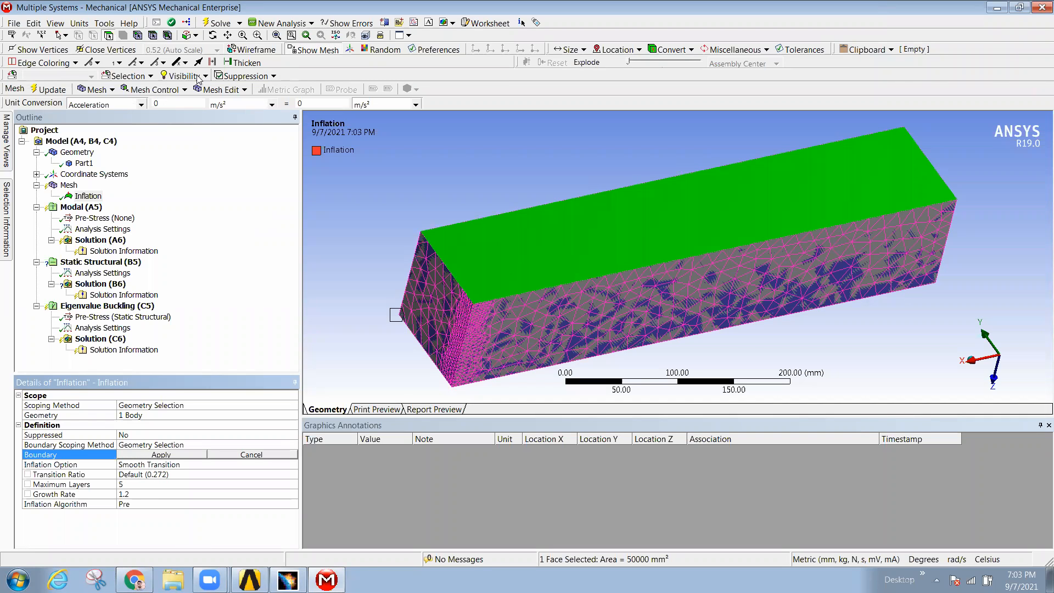
left_click(140, 37)
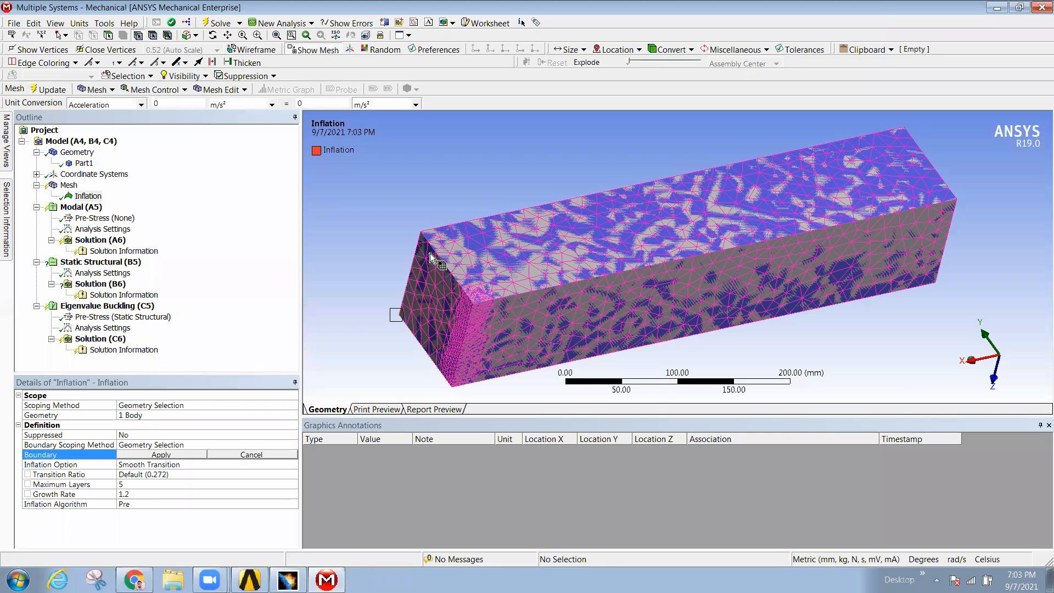
left_click(421, 233)
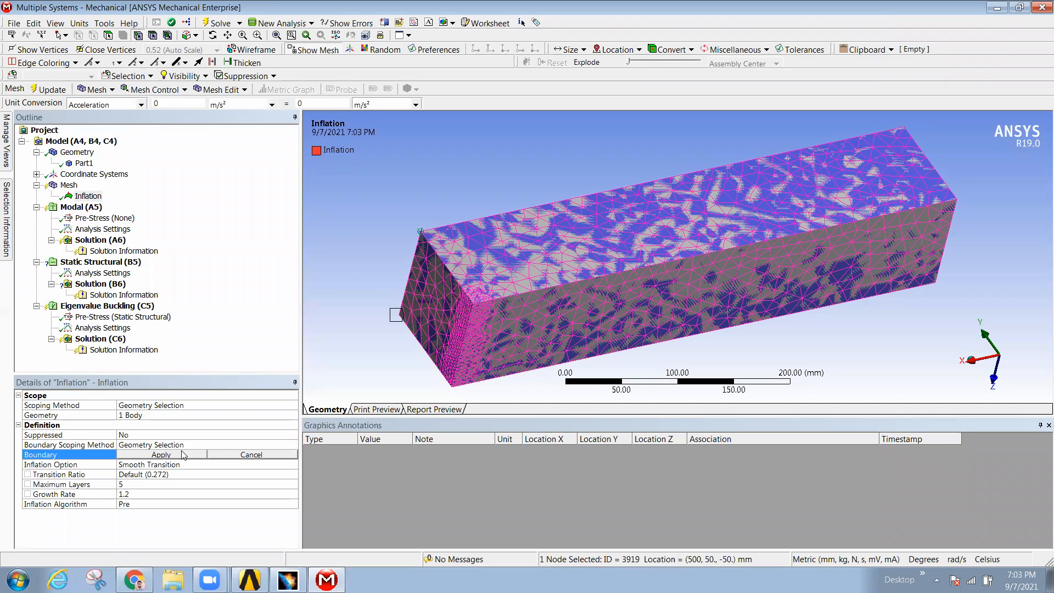
left_click(162, 455)
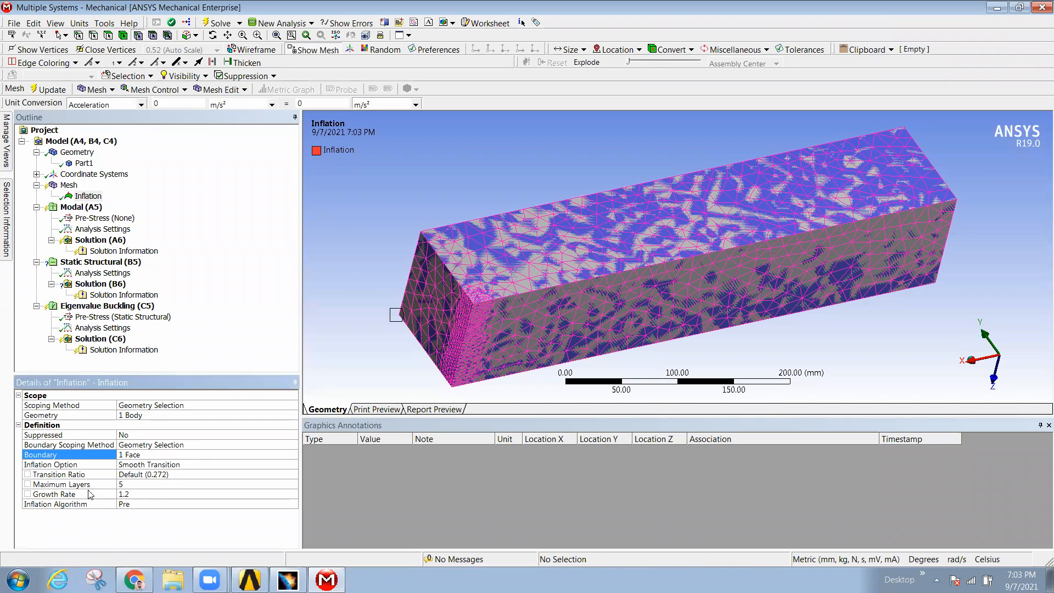
Step: Generate the mesh using the Inflation control scoped to the body
left_click(159, 494)
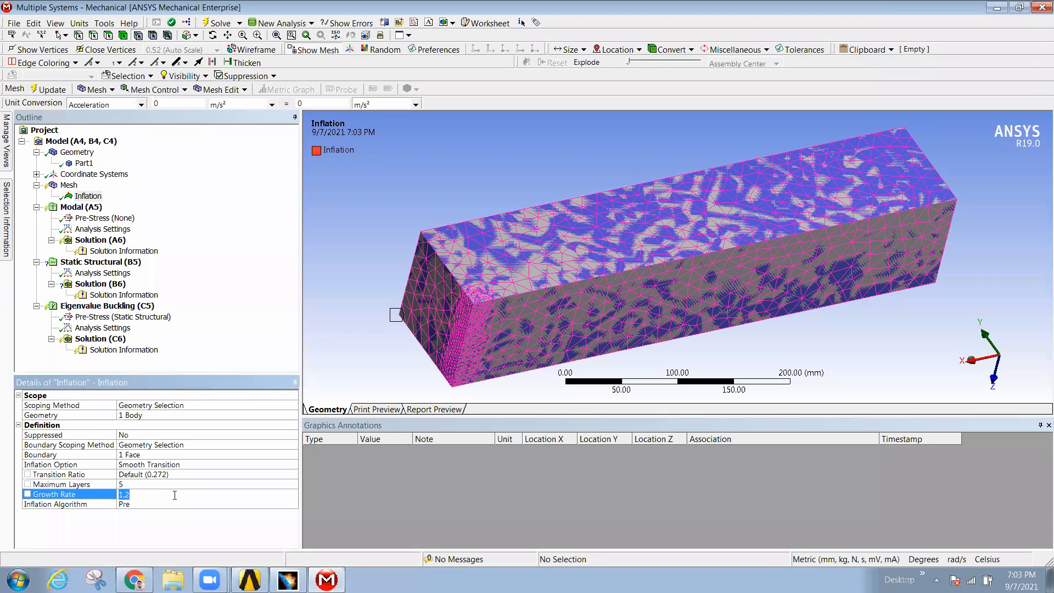
left_click(60, 186)
right_click(60, 187)
left_click(120, 226)
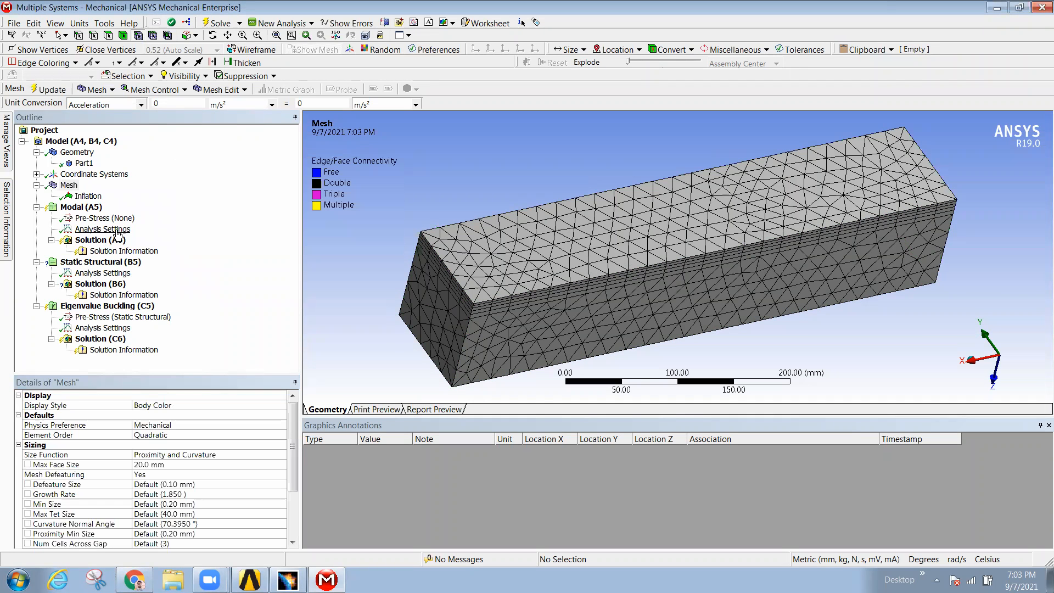
Step: Examine the inflation layers along the beam's upper edge and end face from several angles
middle_click_drag(533, 346, 694, 325)
scroll(362, 288, "up", 3)
scroll(452, 282, "down", 3)
middle_click_drag(503, 290, 543, 297)
scroll(549, 269, "up", 1)
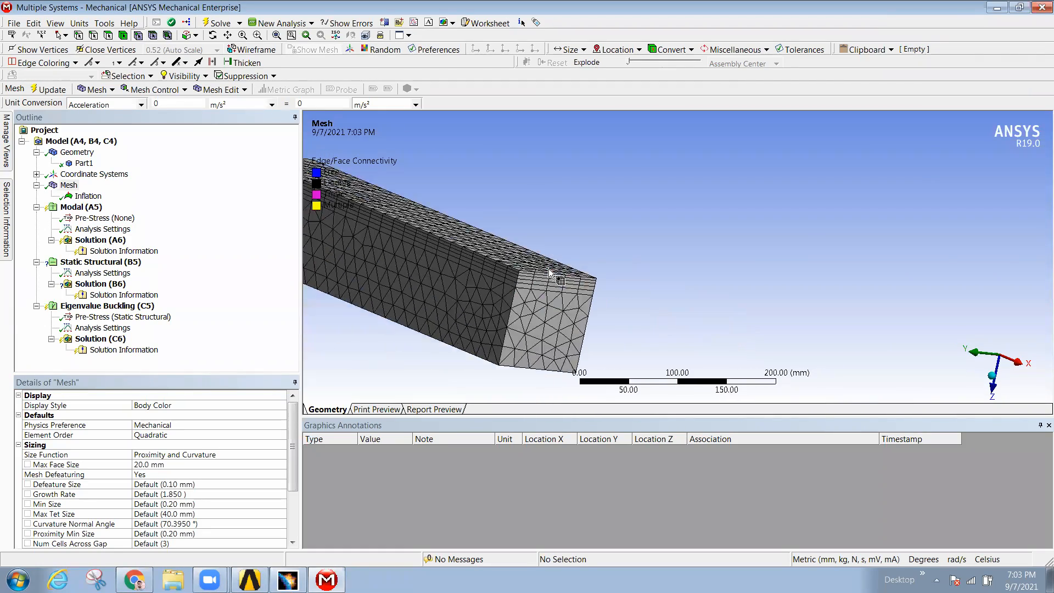
scroll(547, 270, "up", 3)
middle_click_drag(400, 339, 688, 285, "ctrl")
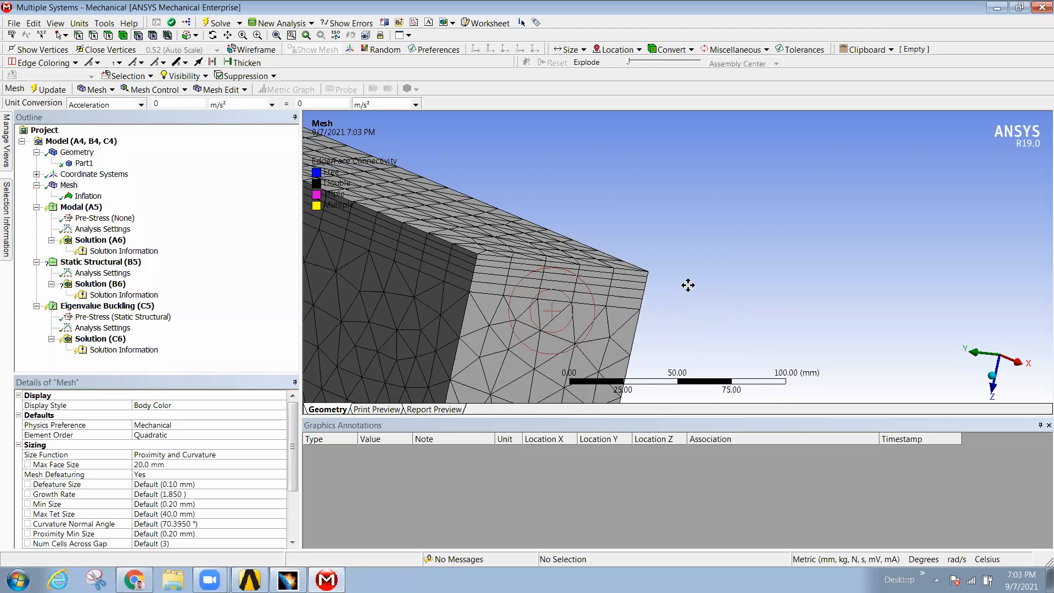
scroll(659, 263, "up", 2)
scroll(623, 235, "up", 2)
scroll(595, 207, "up", 1)
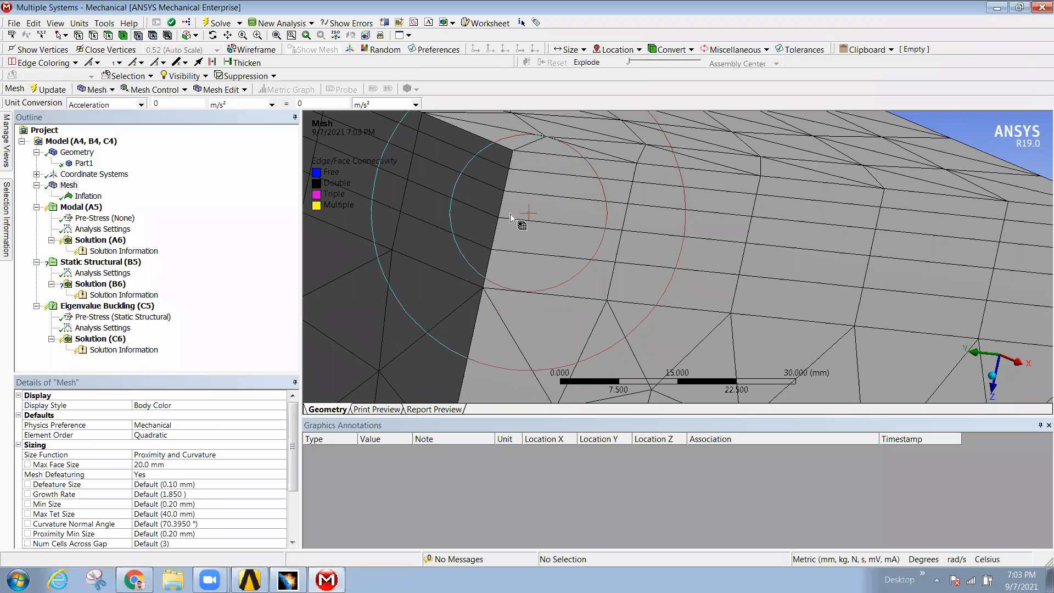
scroll(499, 260, "down", 5)
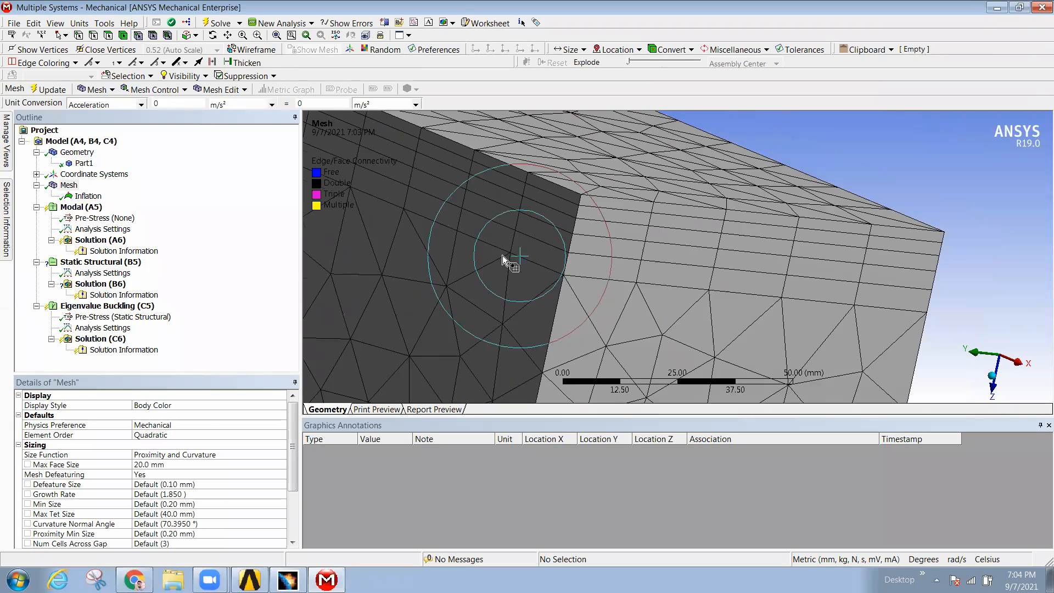
middle_click_drag(672, 271, 627, 270)
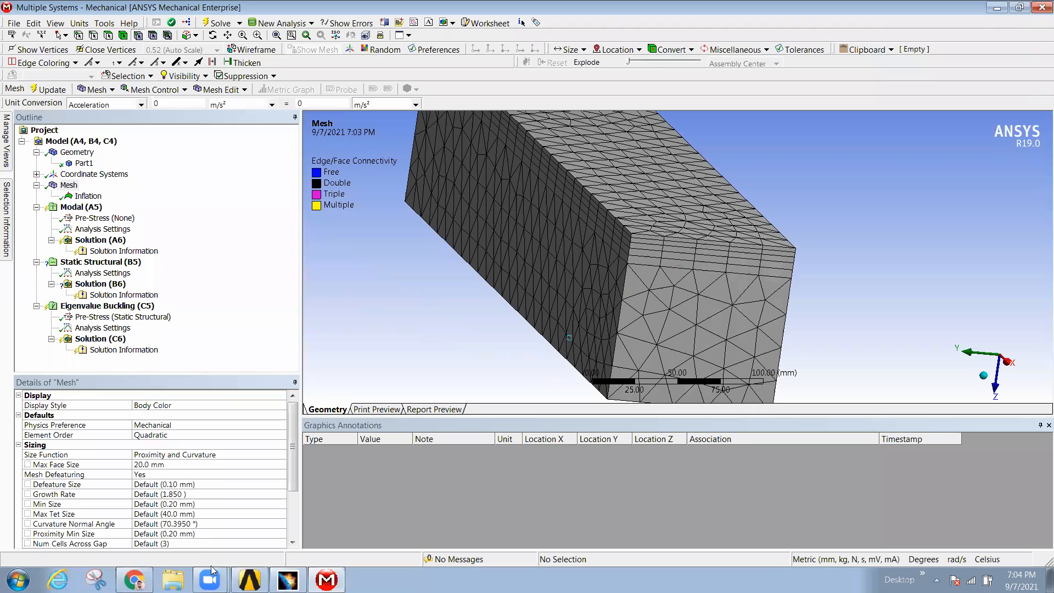
Step: Set the inflation growth rate to 5 and regenerate the mesh
left_click(87, 196)
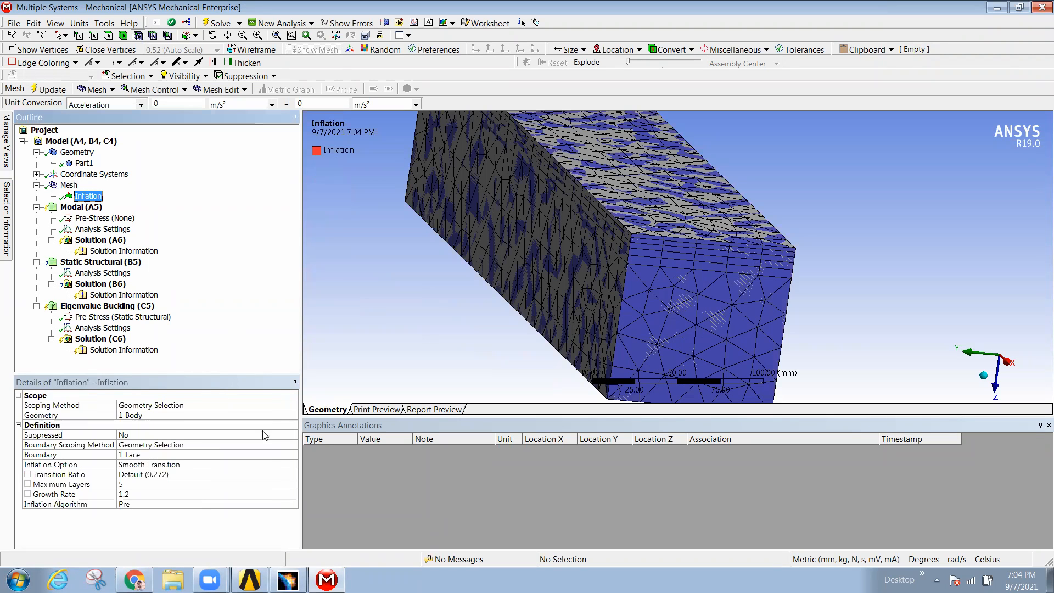
left_click(174, 497)
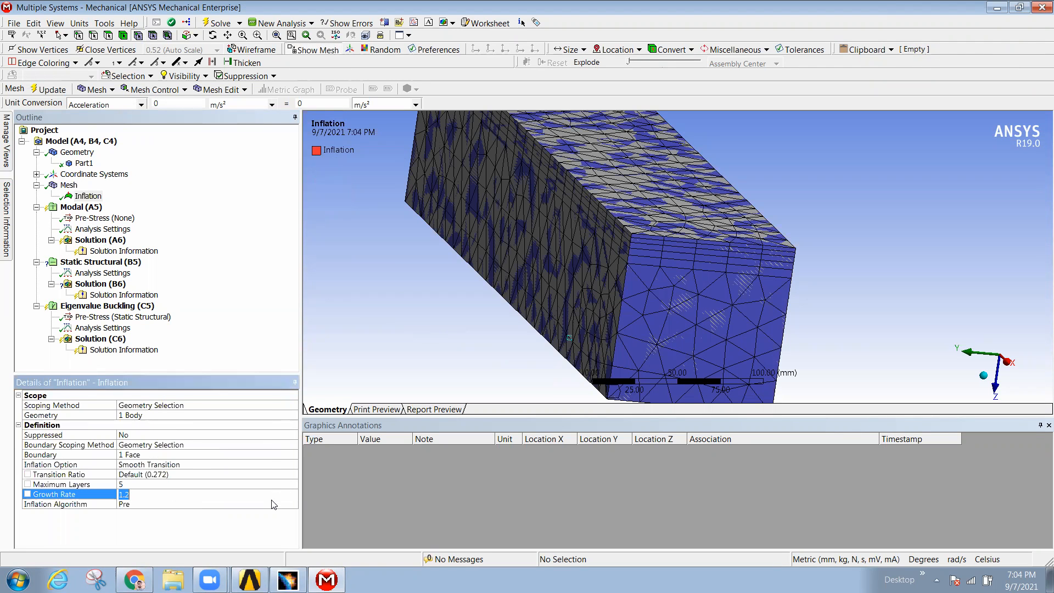
key("Return")
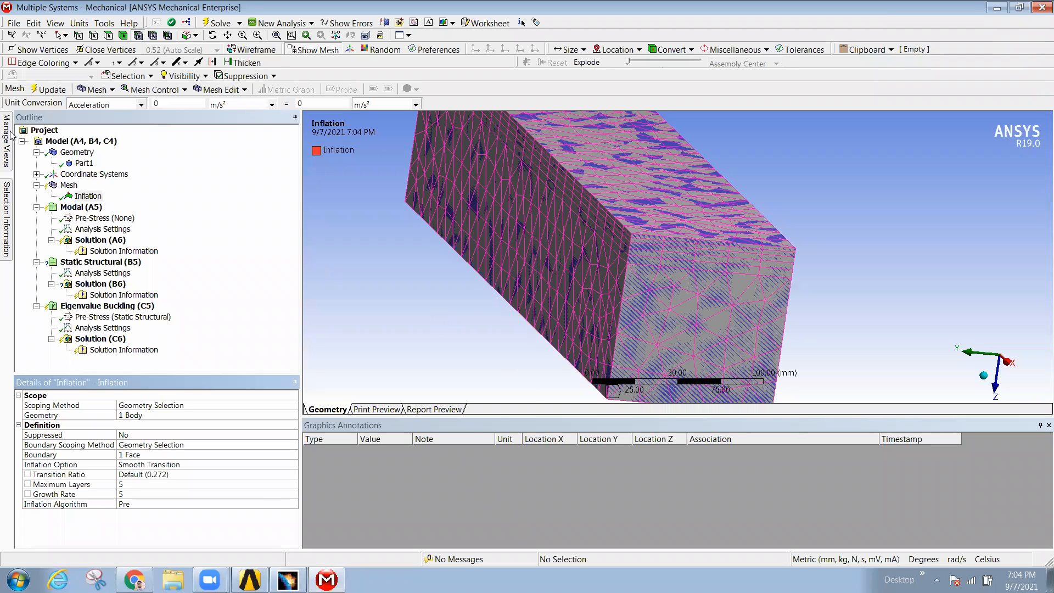
right_click(70, 186)
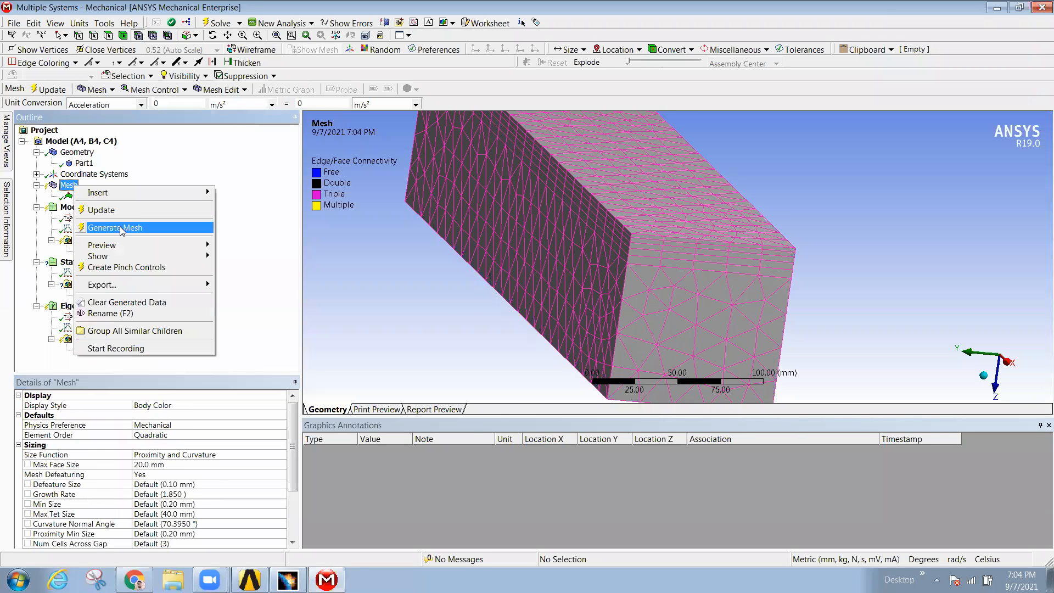
left_click(113, 228)
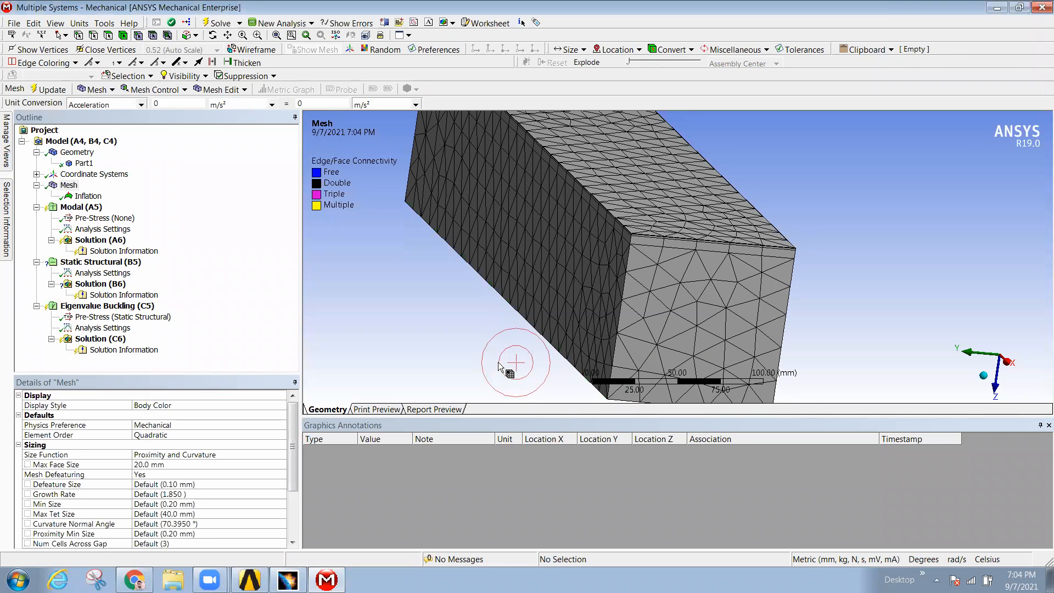
Step: Examine the thickness of the regenerated inflation layers at the corner of the beam's end face
scroll(602, 212, "up", 5)
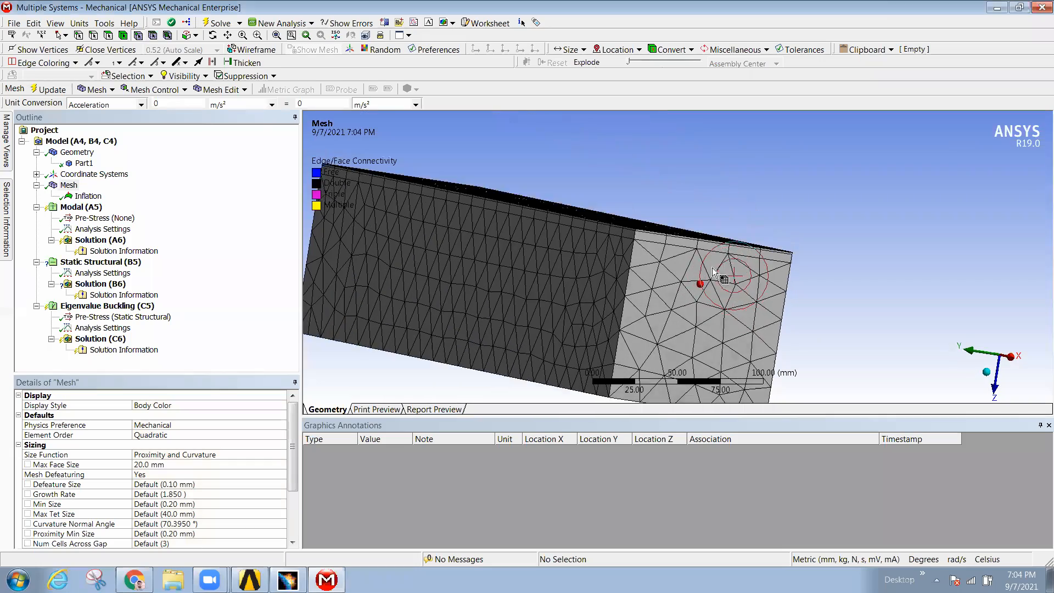
scroll(600, 209, "up", 4)
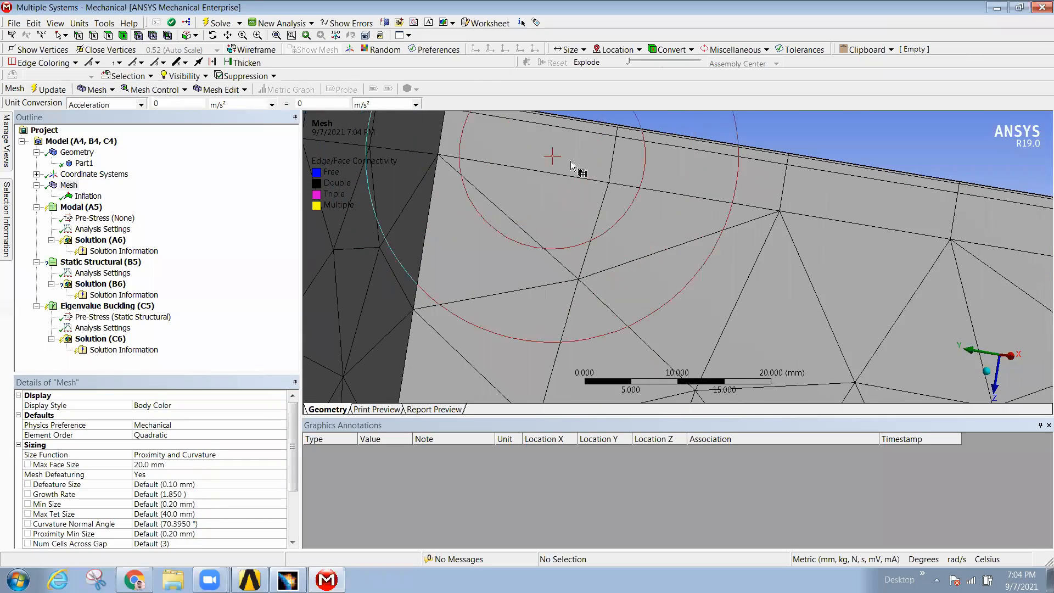
middle_click_drag(646, 129, 592, 150)
scroll(501, 141, "up", 3)
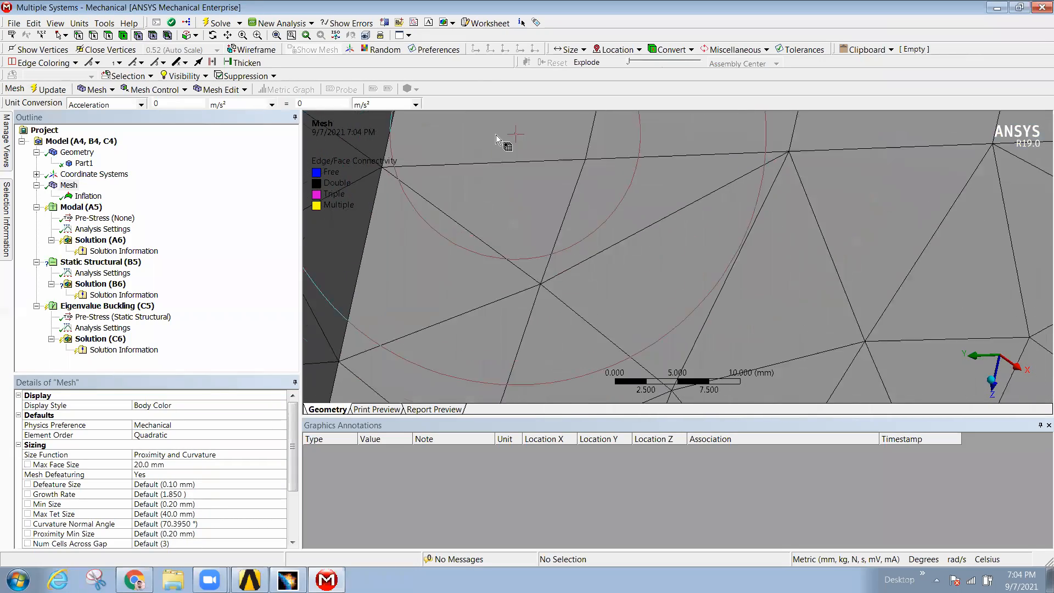
middle_click_drag(513, 174, 477, 228)
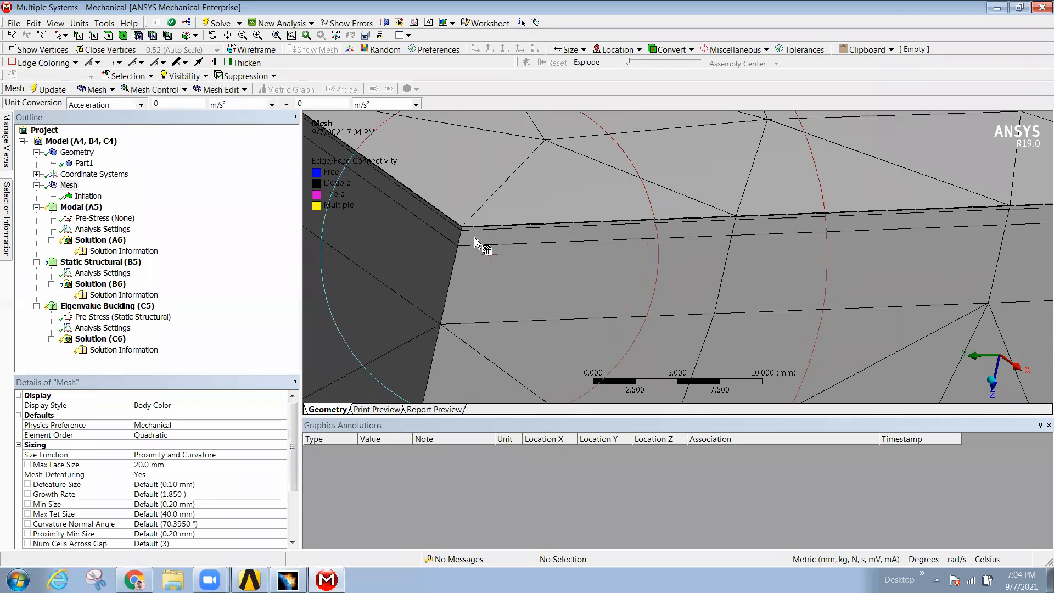
scroll(487, 241, "down", 3)
scroll(499, 260, "down", 4)
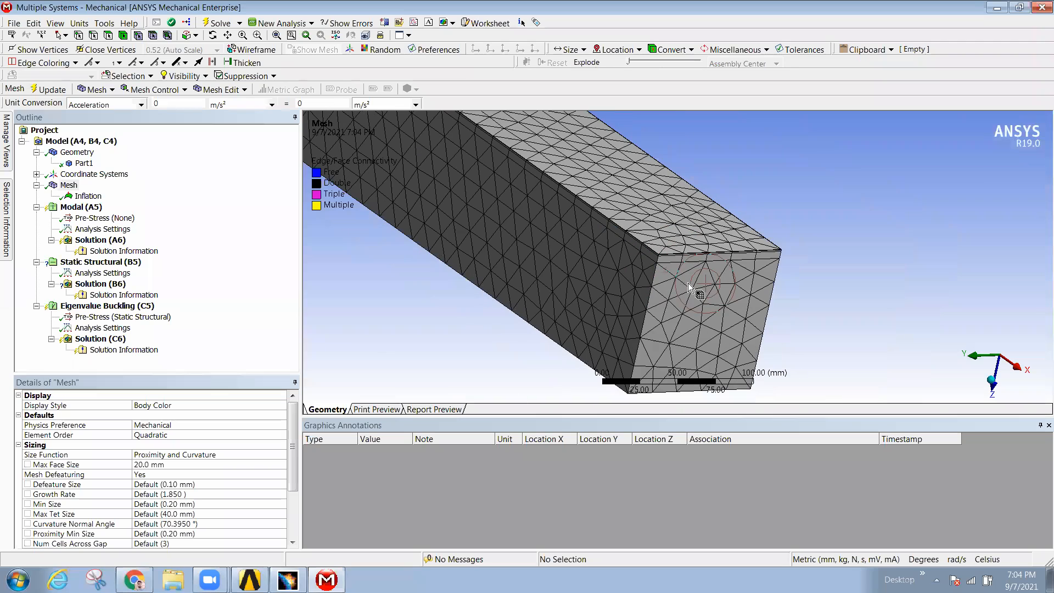
Step: Delete the Inflation control from the mesh
left_click(93, 197)
right_click(92, 197)
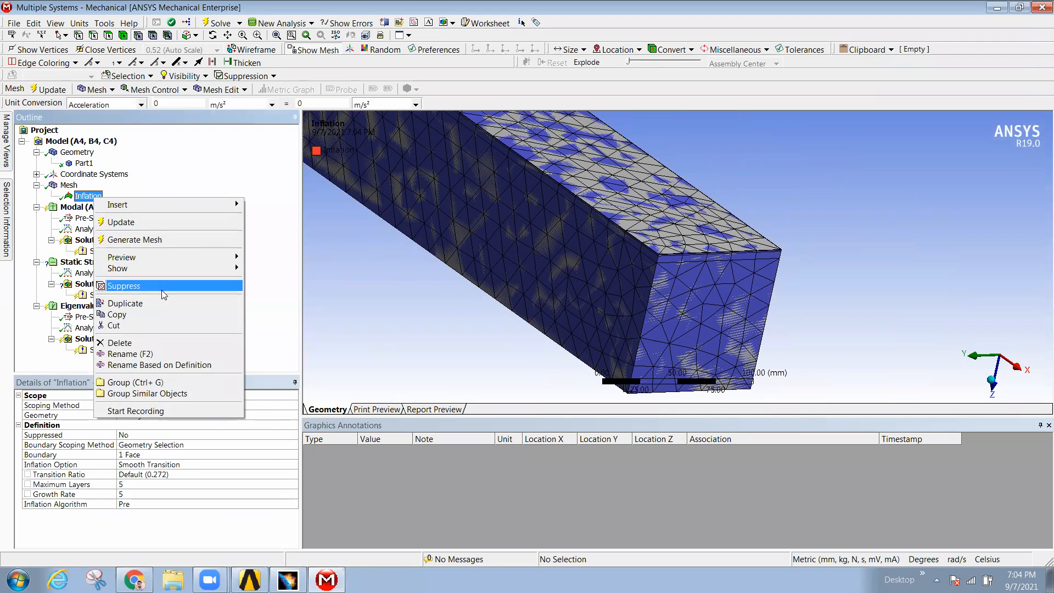
left_click(154, 342)
left_click(538, 338)
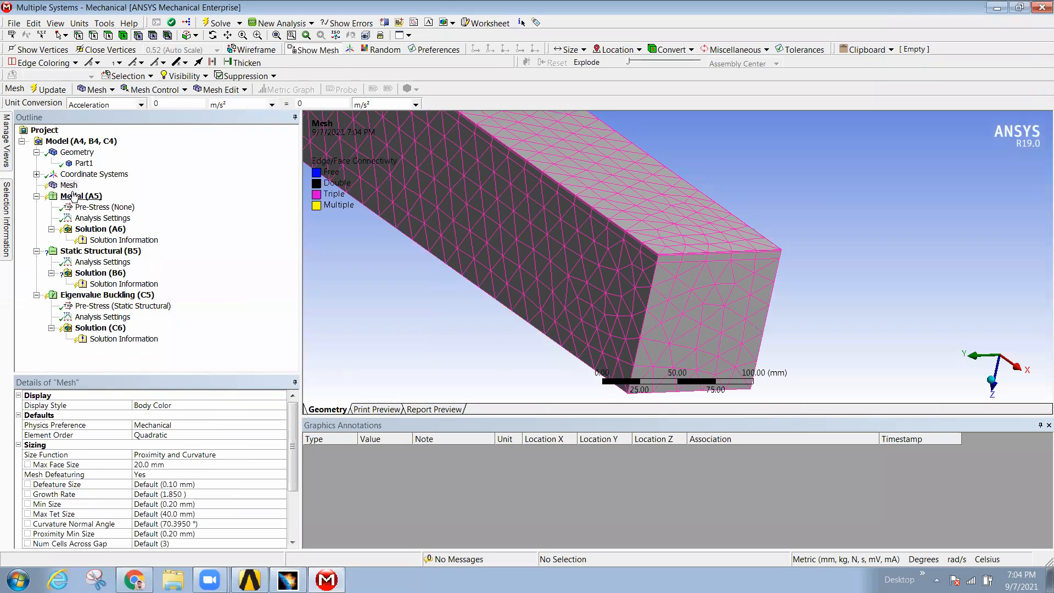
Step: Insert a Node Move edit and shift one mesh node on the beam's upper face, close to the end face
right_click(68, 185)
mouse_move(137, 193)
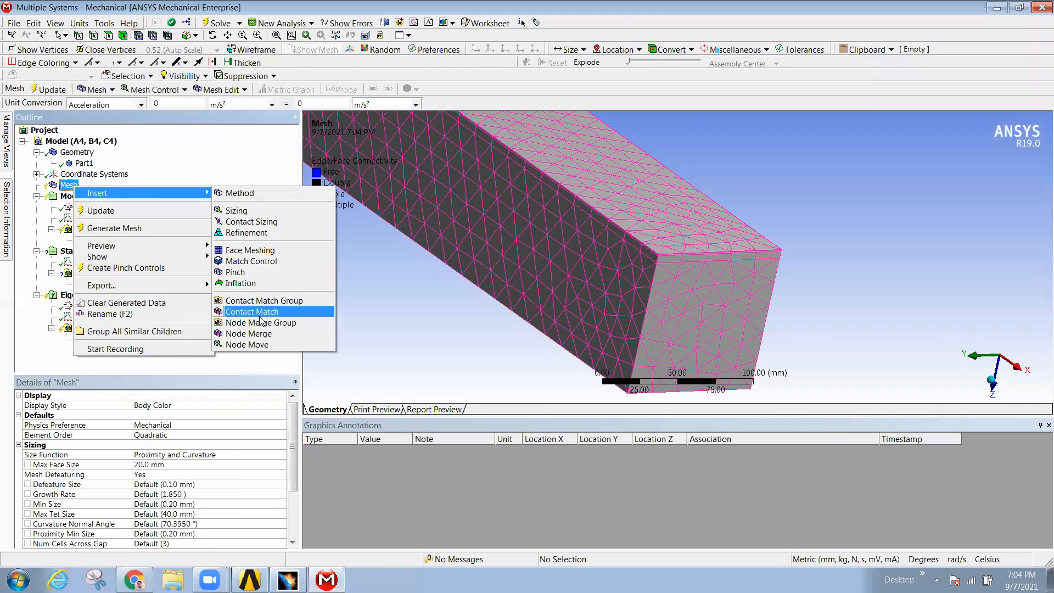
left_click(250, 344)
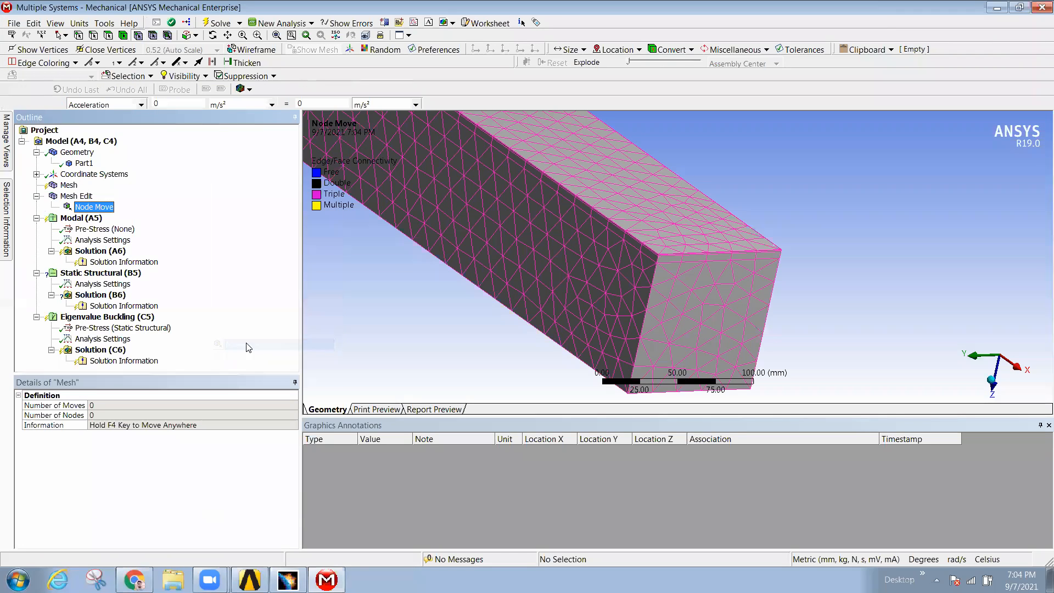
left_click(643, 224)
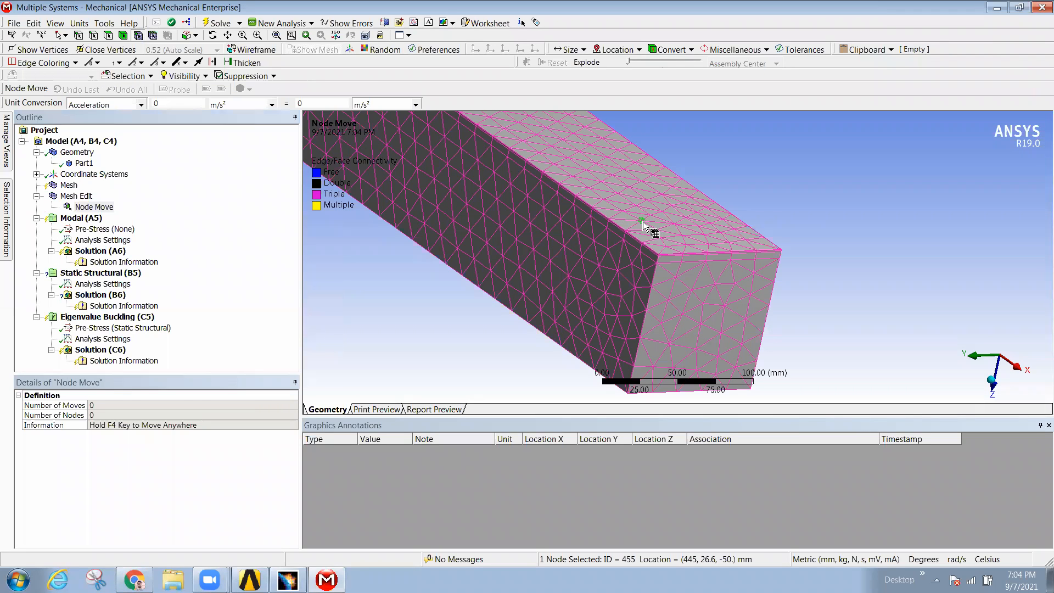
middle_click_drag(643, 228, 649, 213)
mouse_move(646, 216)
left_mouse_down()
mouse_move(670, 224)
mouse_move(635, 216)
left_mouse_up()
middle_click_drag(644, 221, 617, 193)
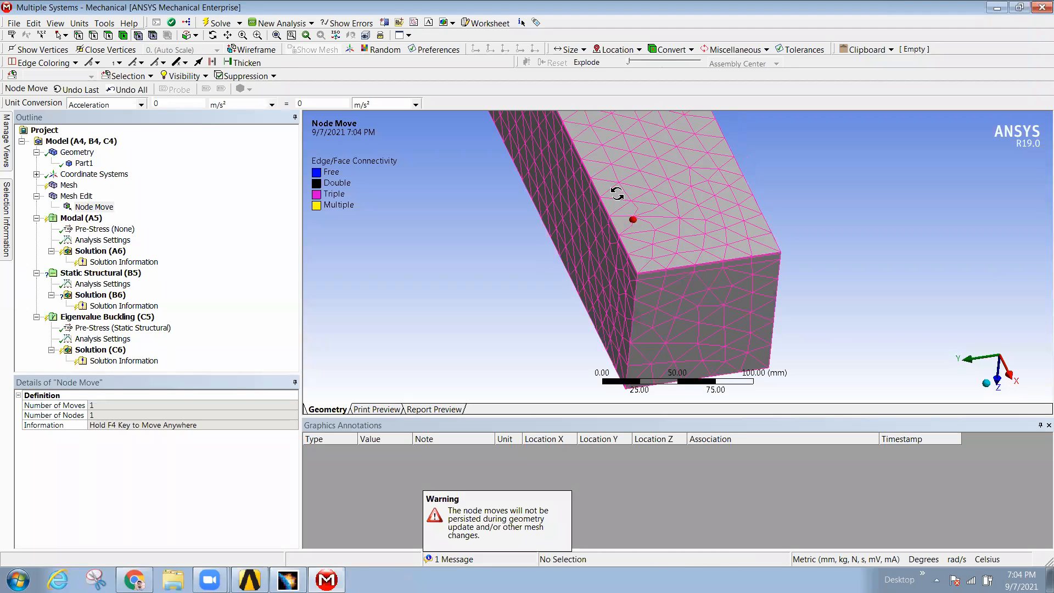
scroll(634, 218, "up", 3)
middle_click_drag(561, 147, 207, 333)
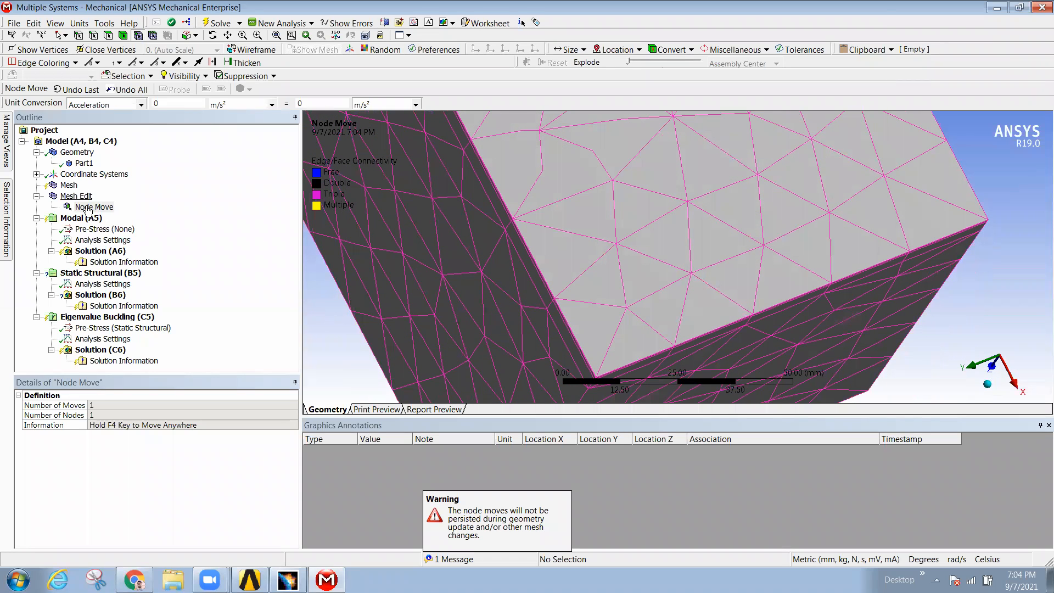
Step: Insert a Node Merge edit and try picking a mesh node on the beam's upper face for it
left_click(69, 184)
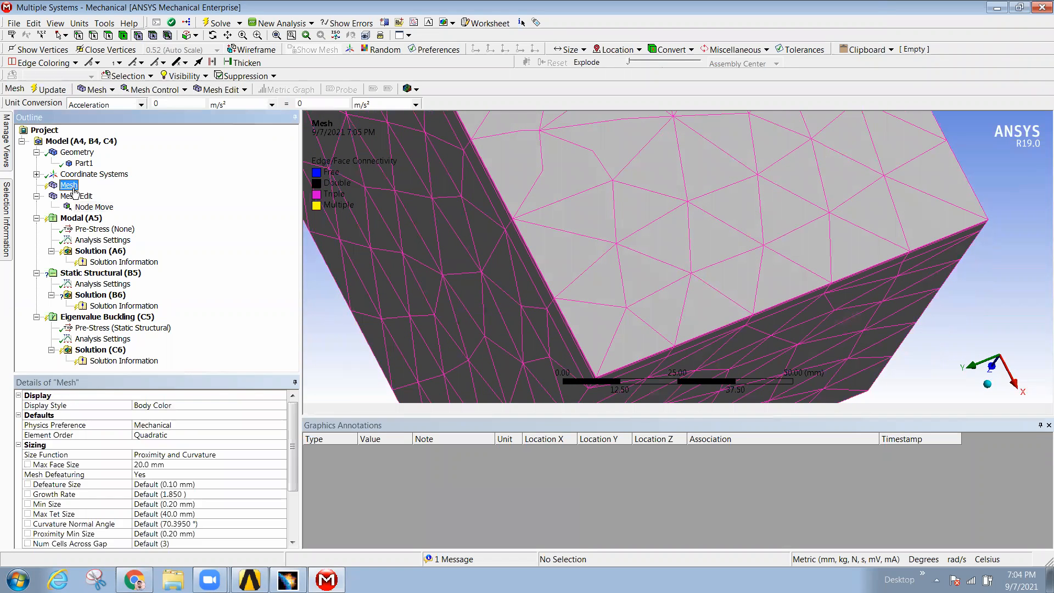
right_click(68, 184)
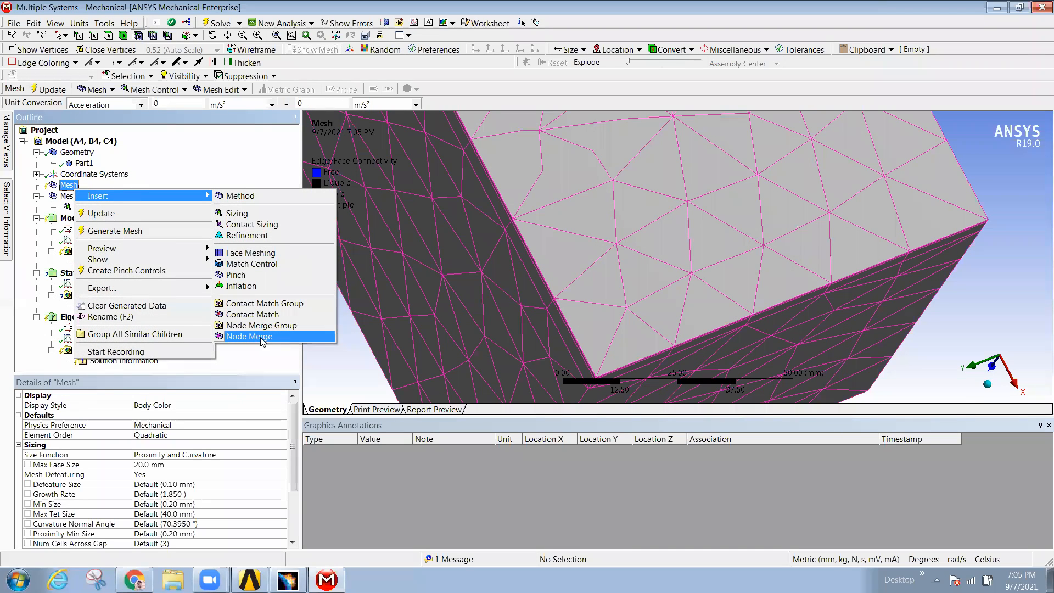
left_click(262, 336)
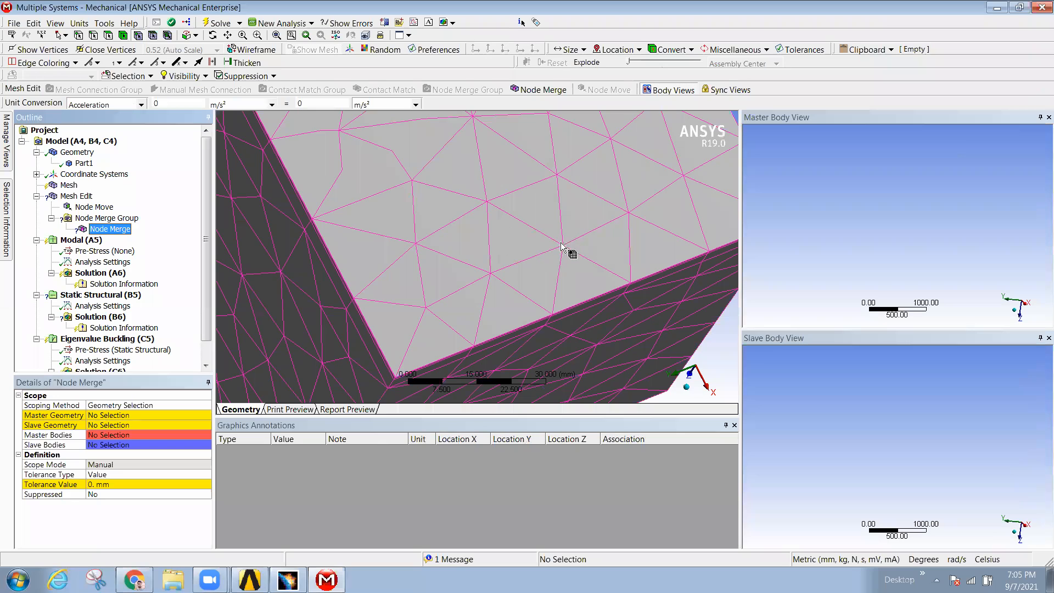
left_click(493, 276)
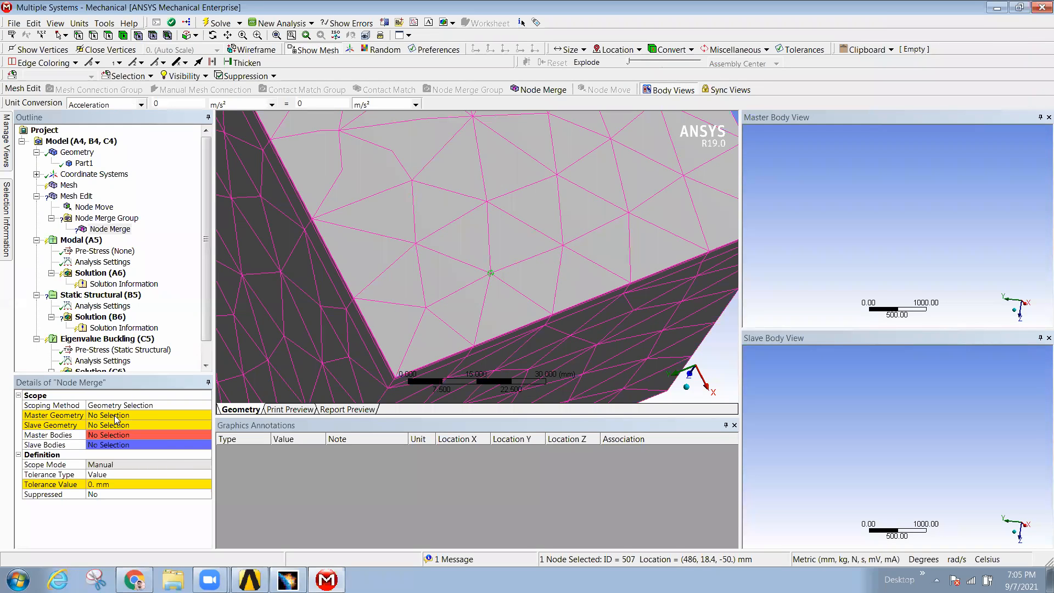
left_click(482, 255)
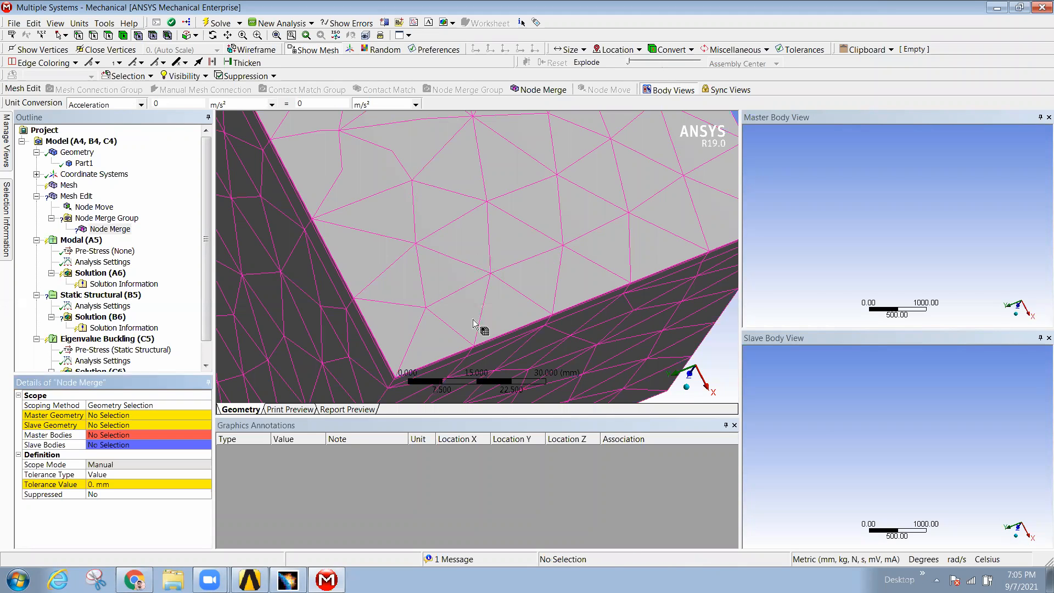
scroll(498, 267, "down", 4)
middle_click_drag(499, 299, 495, 273)
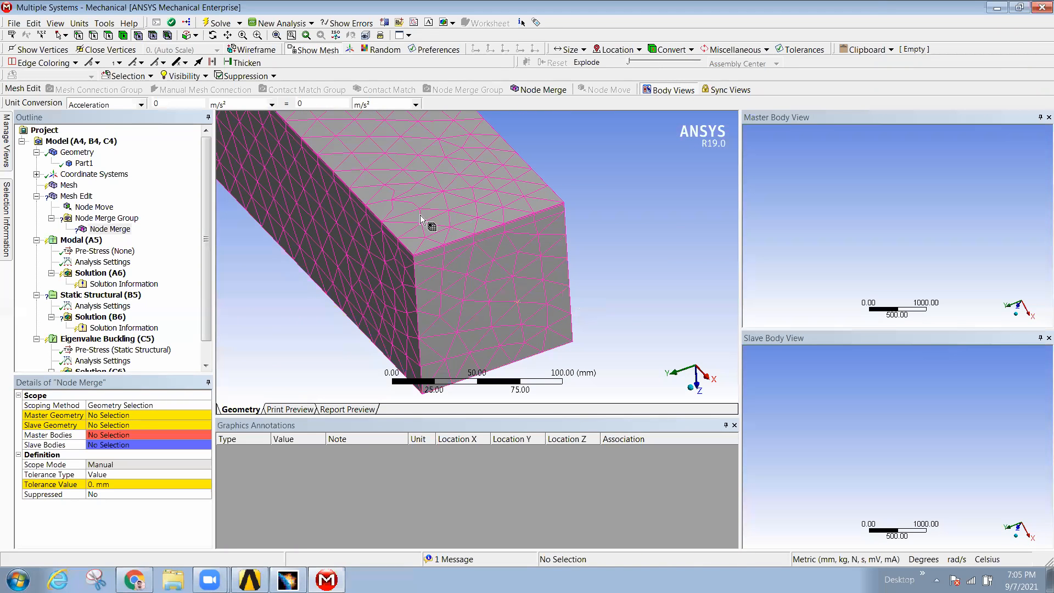
middle_click_drag(387, 321, 398, 320)
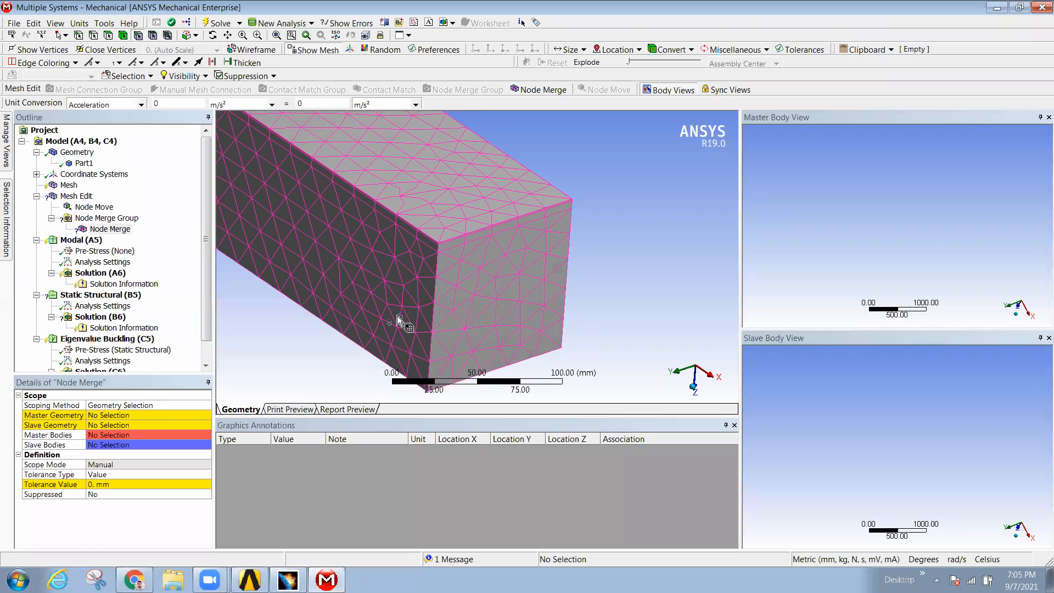
left_click(113, 229)
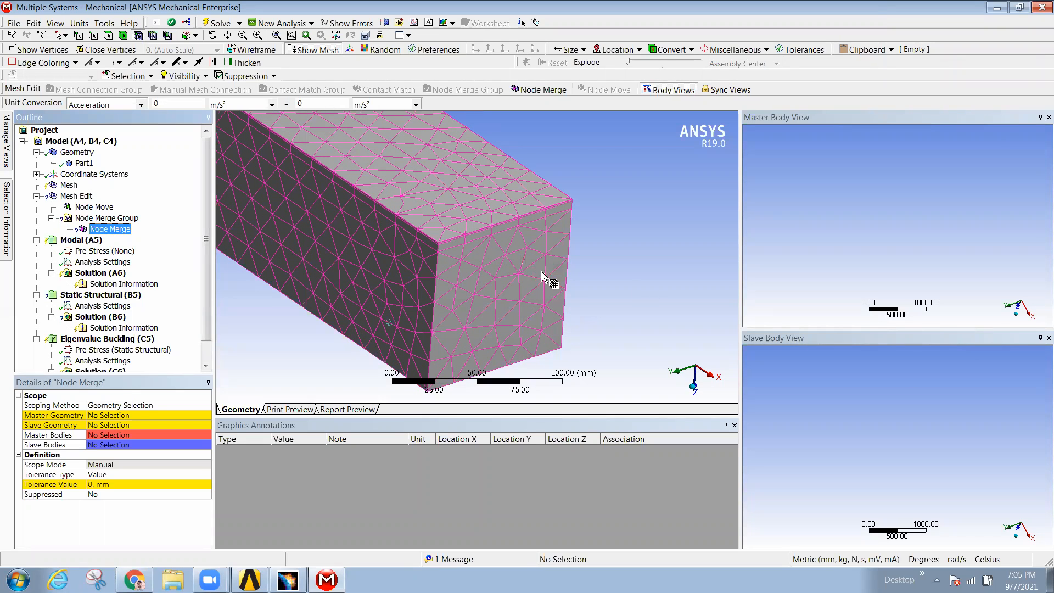
Step: Delete the Node Merge object from the Node Merge Group
left_click(95, 207, "ctrl")
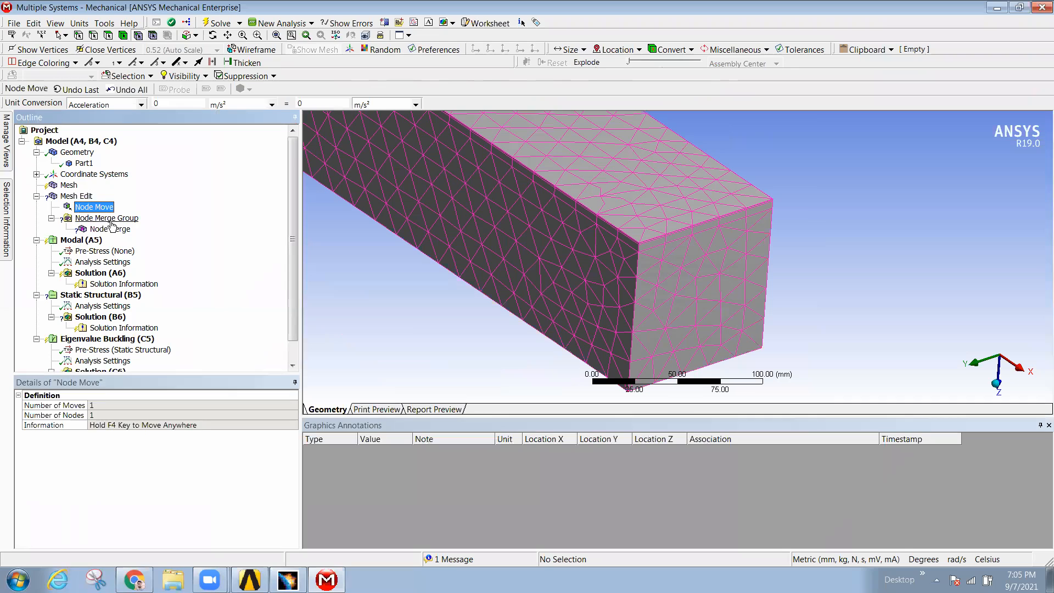
right_click(98, 208)
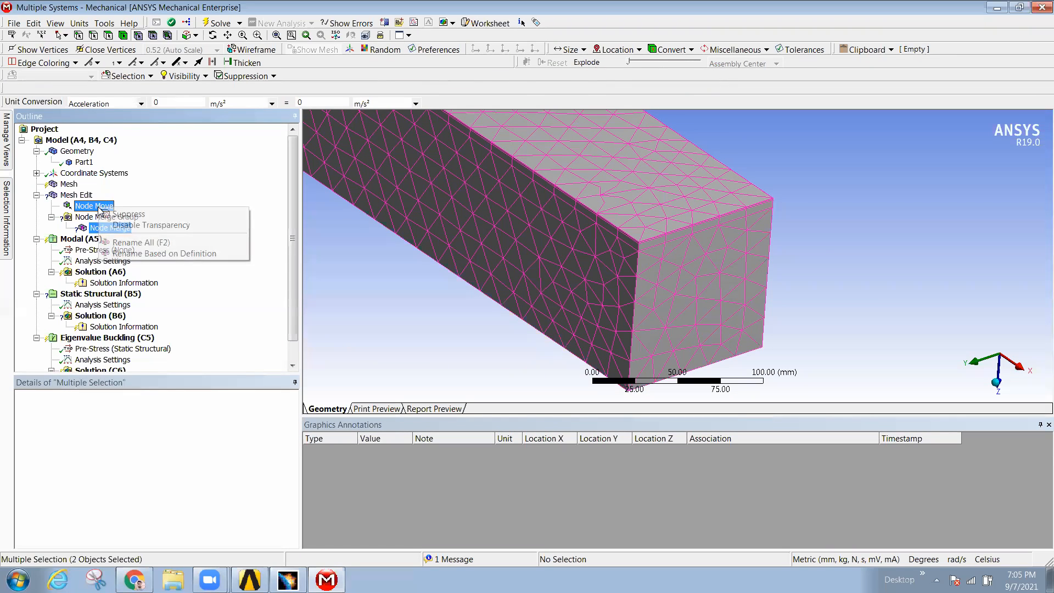
left_click(257, 270)
left_click(100, 228)
right_click(118, 229)
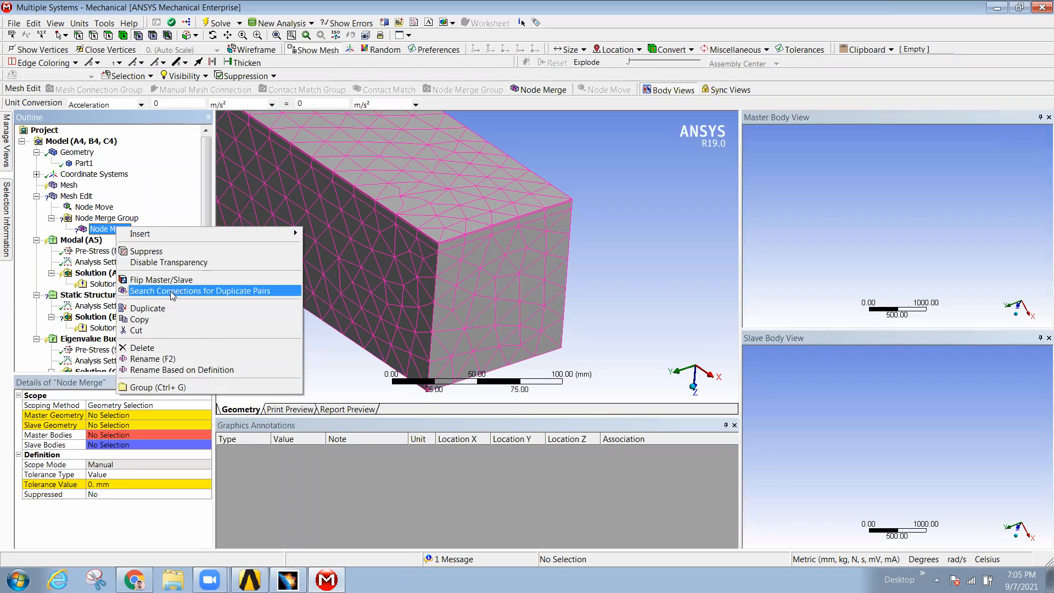
left_click(142, 347)
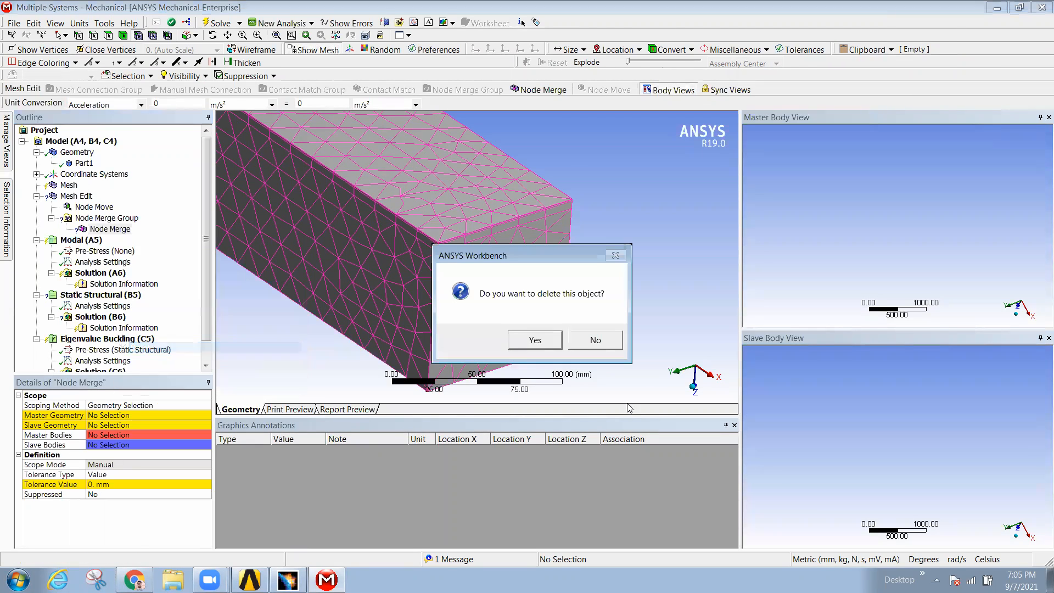
left_click(535, 339)
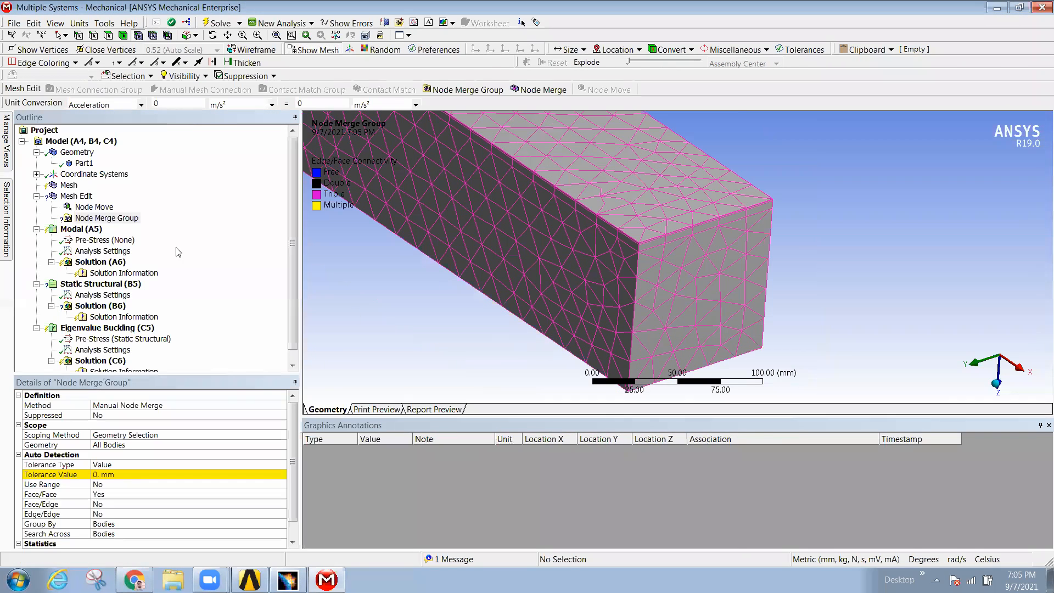
Step: Delete the empty Node Merge Group from Mesh Edit
left_click(88, 207)
right_click(93, 207)
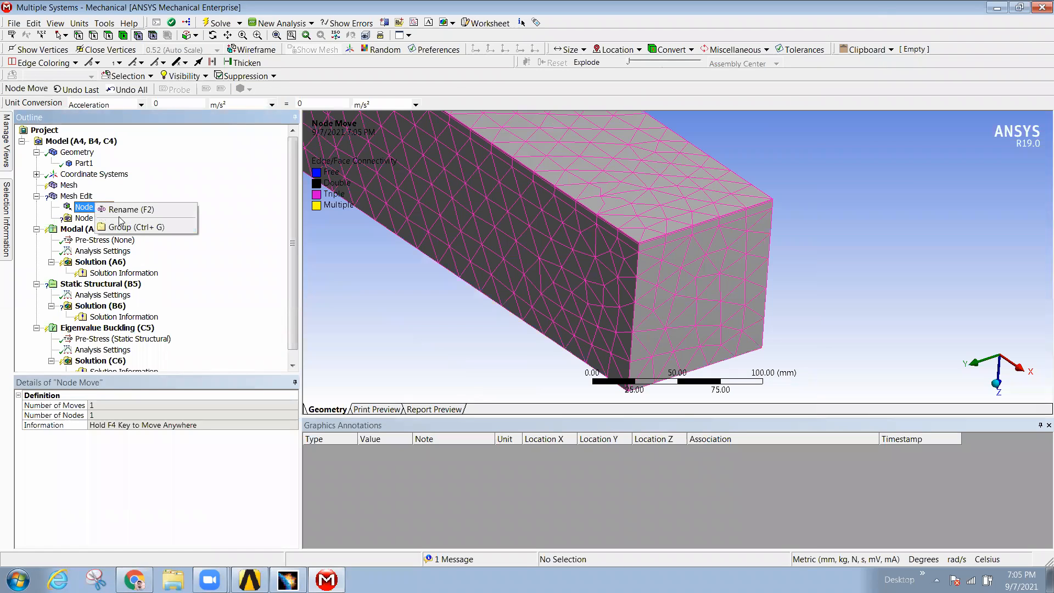
left_click(223, 201)
right_click(81, 199)
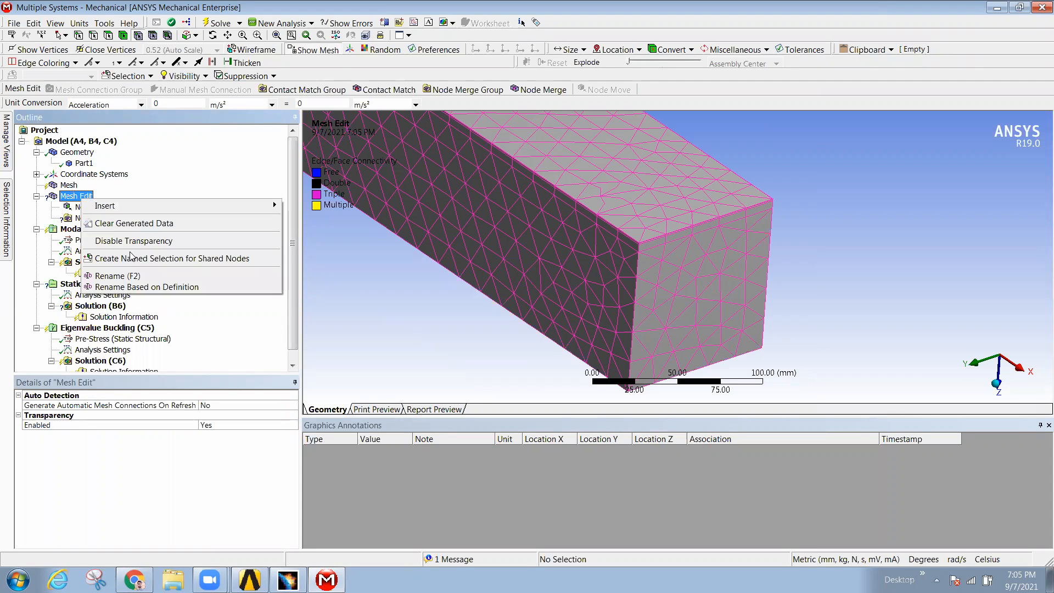
left_click(107, 218)
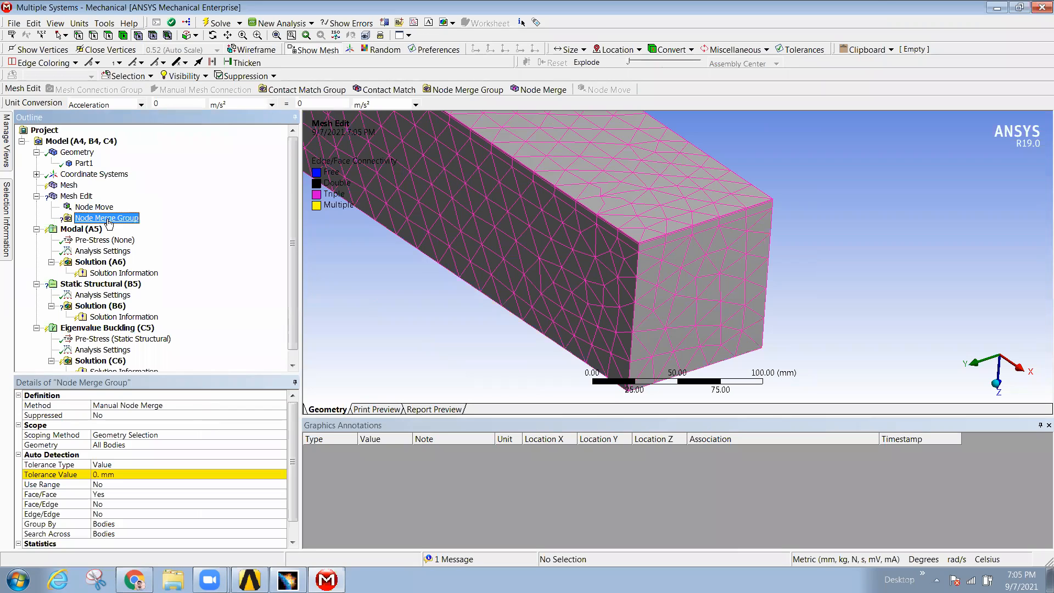
right_click(108, 219)
left_click(144, 289)
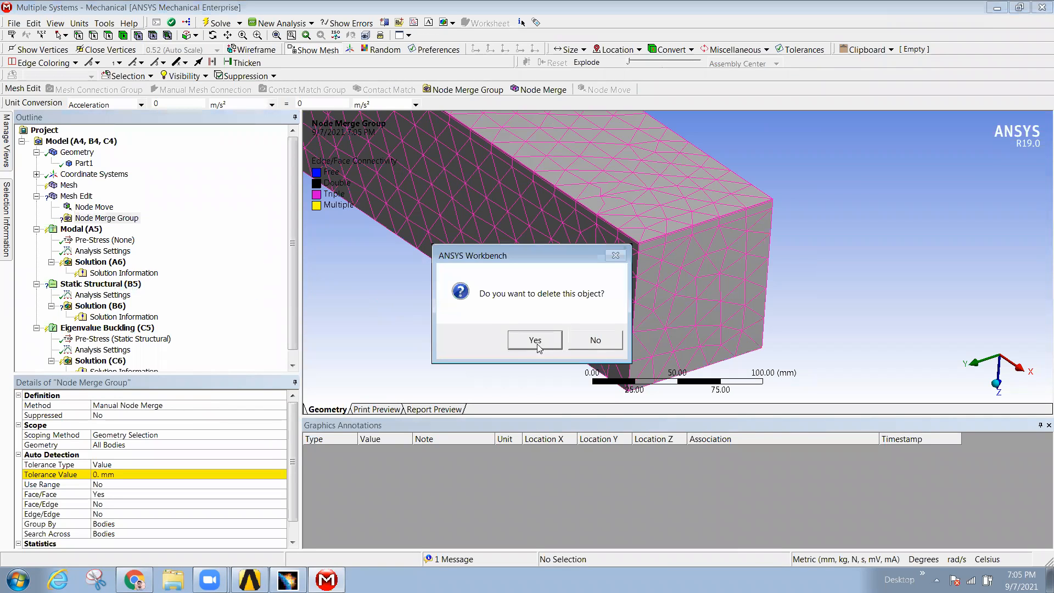
left_click(538, 339)
left_click(106, 208)
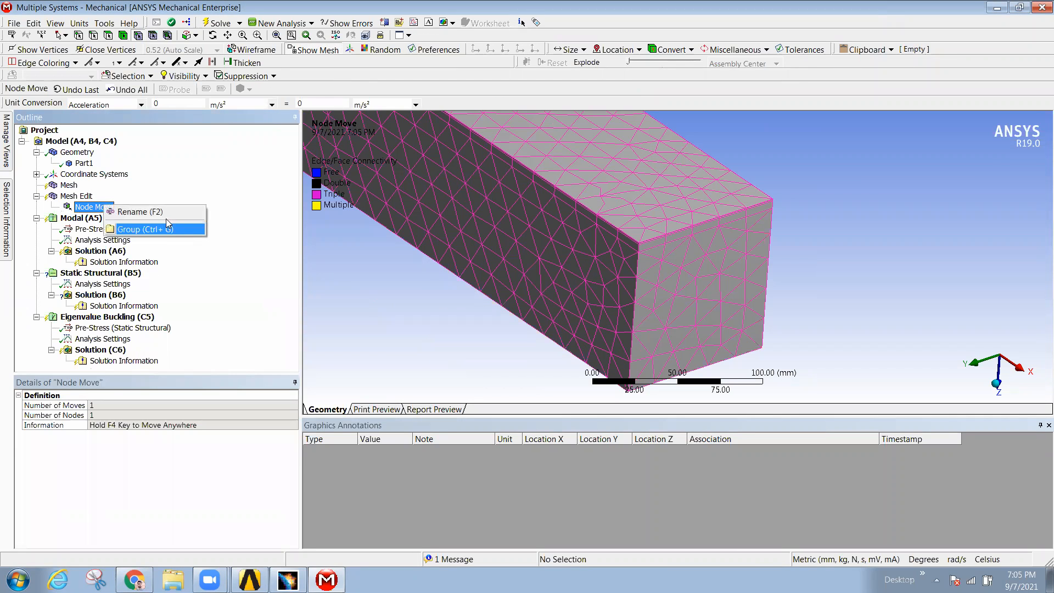
left_click(78, 198)
right_click(80, 197)
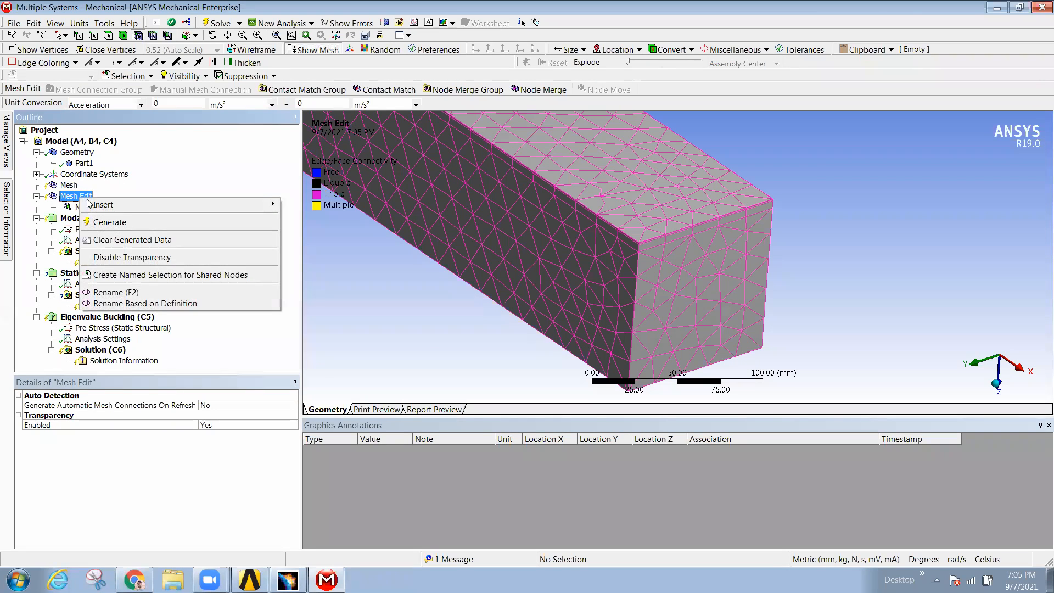
left_click(151, 174)
left_click(92, 207)
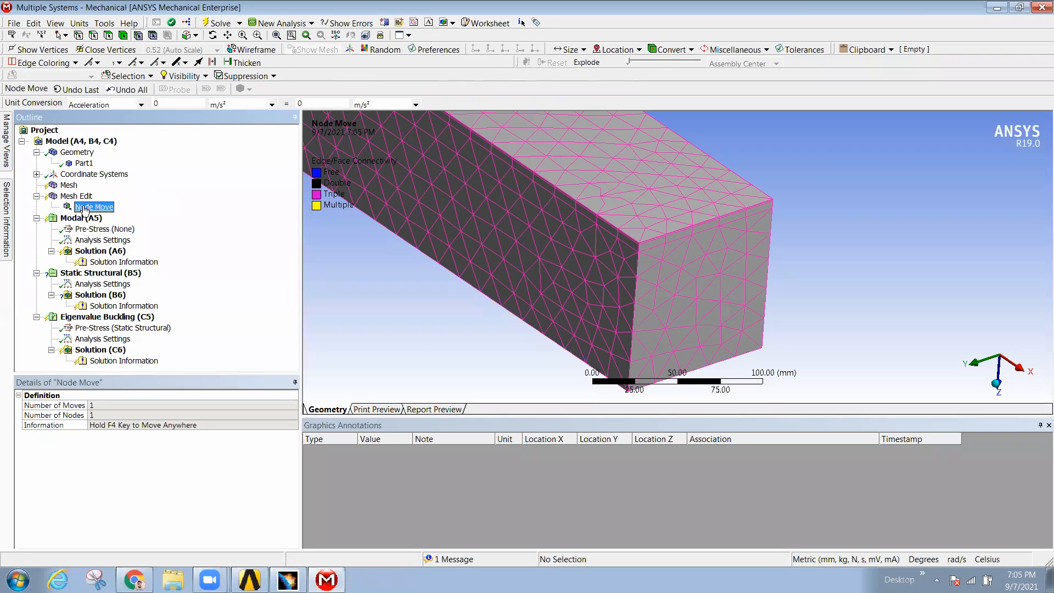
middle_click_drag(588, 282, 528, 253)
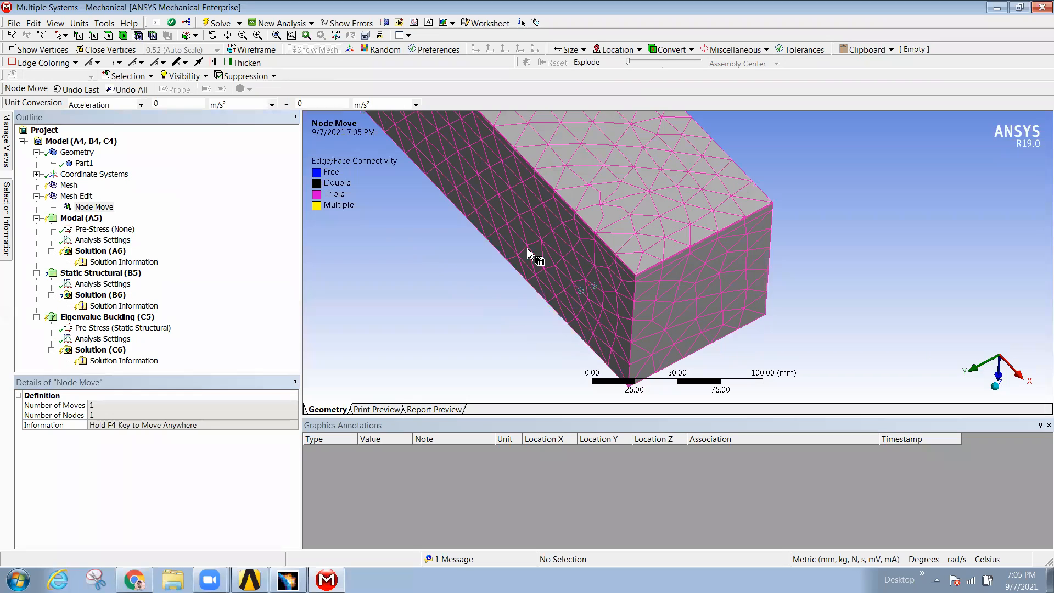
Step: Regenerate the beam's mesh and inspect the whole beam from the opposite end
left_click(78, 187)
right_click(77, 187)
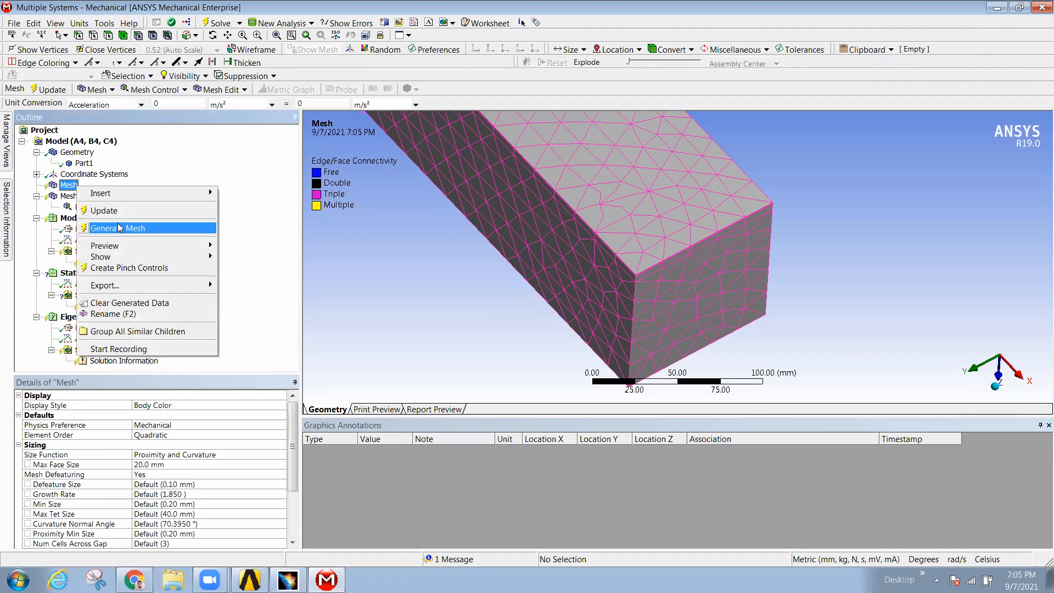
left_click(122, 227)
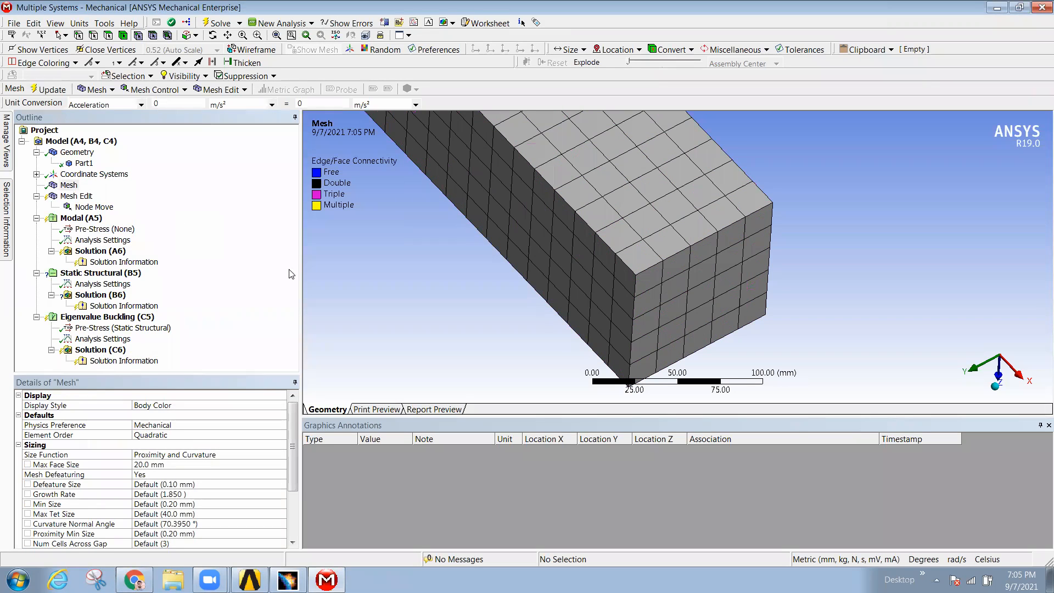
middle_click_drag(730, 284, 703, 249)
scroll(722, 275, "down", 5)
middle_click_drag(731, 320, 550, 336)
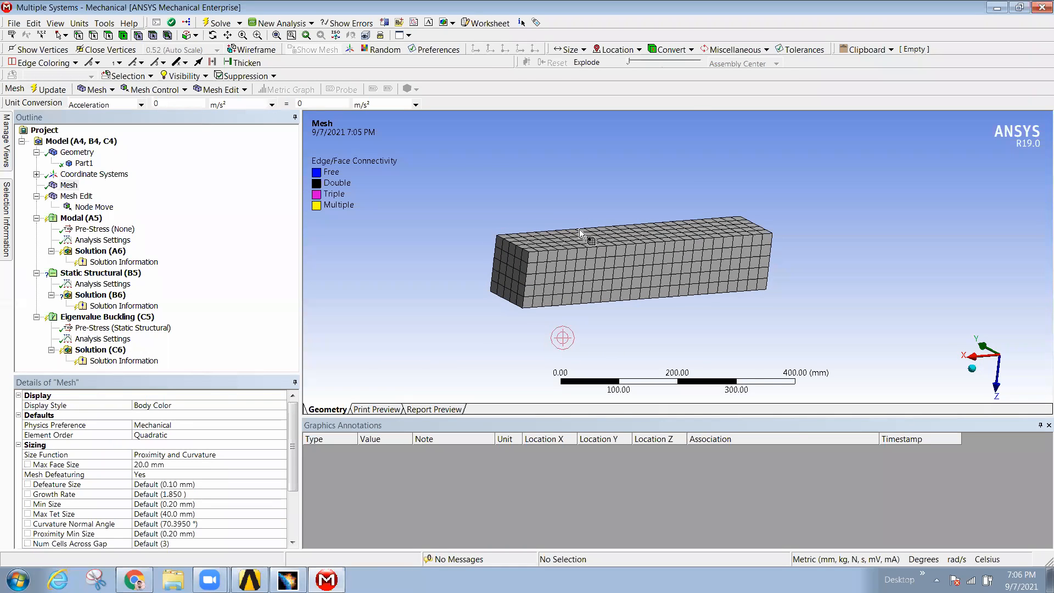
middle_click_drag(581, 251, 581, 252)
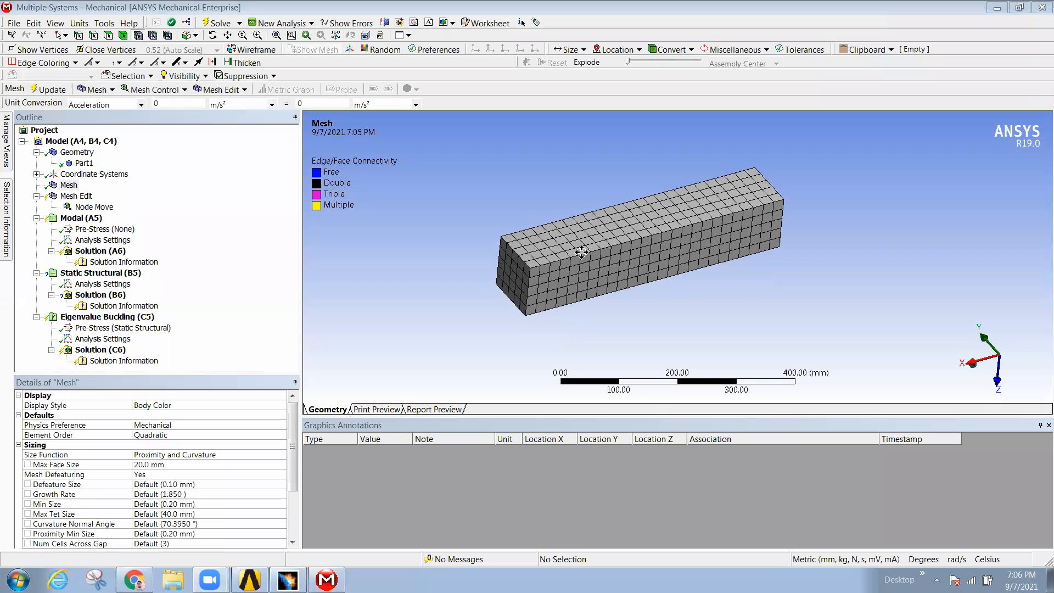
Step: Clear the generated data of Mesh Edit and collapse its branch in the outline
left_click(62, 197)
right_click(68, 194)
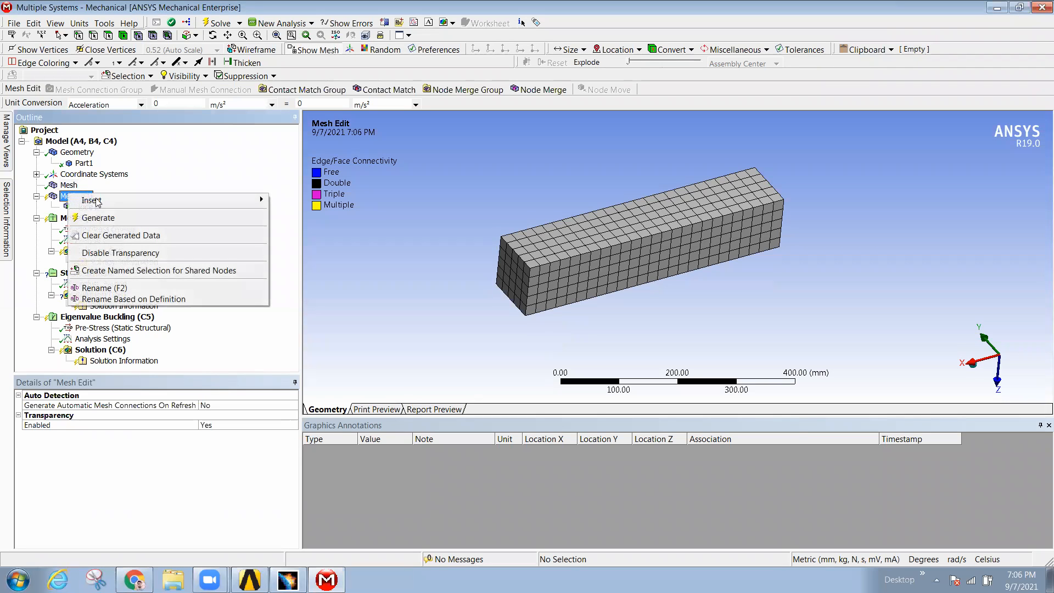
left_click(115, 235)
left_click(81, 211)
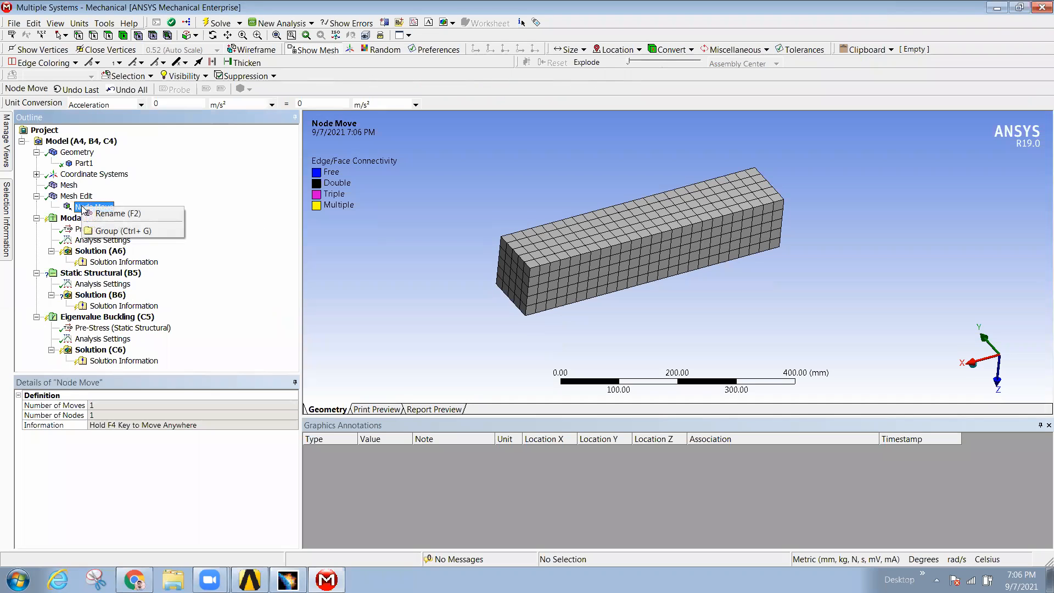
right_click(76, 199)
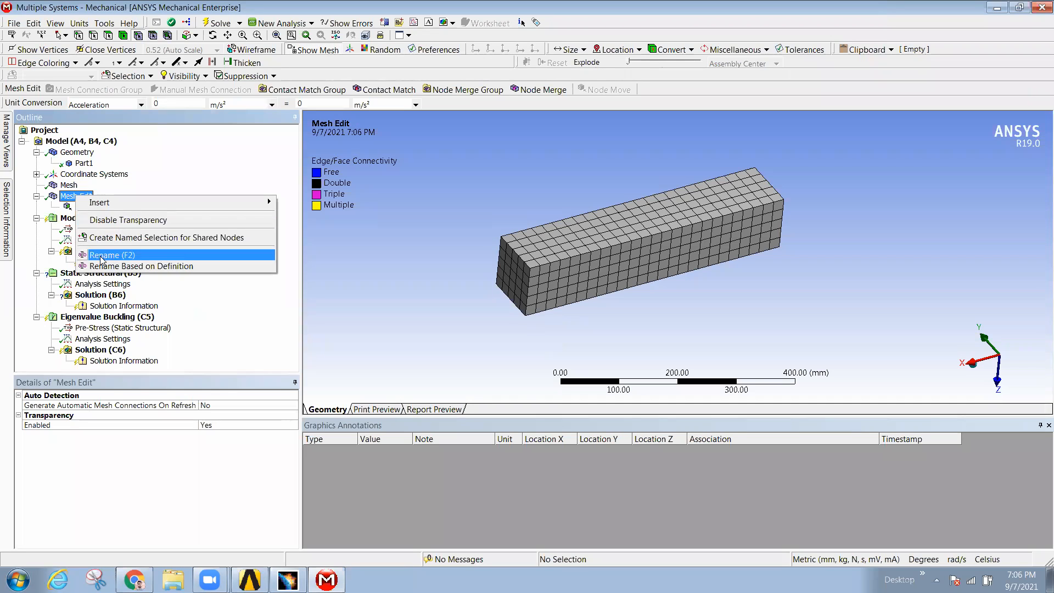
left_click(234, 182)
left_click(37, 195)
Step: Insert a Fixed Support into the Modal analysis
left_click(68, 185)
left_click(80, 208)
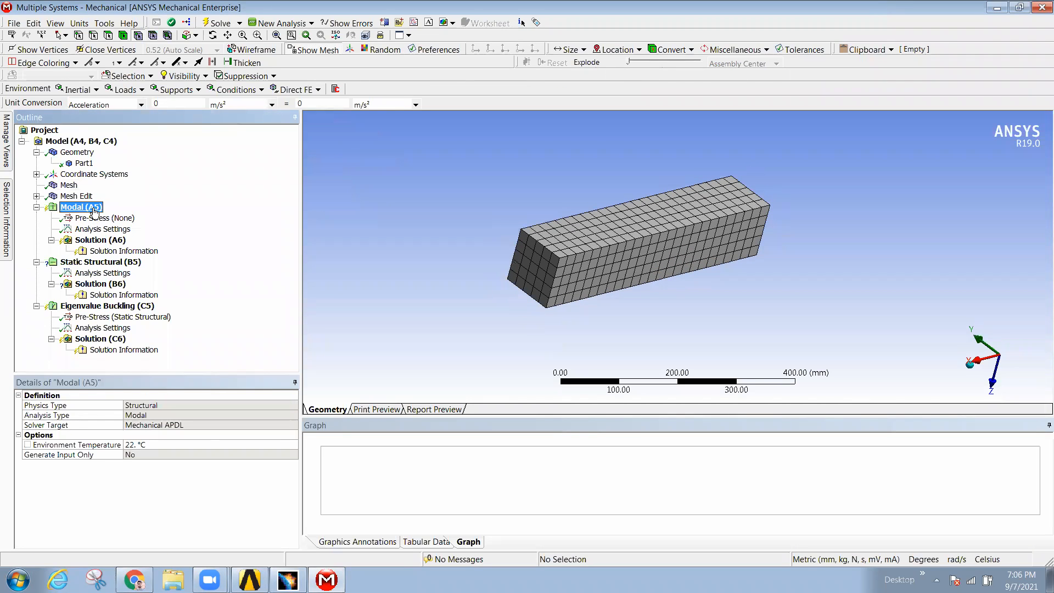
right_click(94, 209)
mouse_move(151, 214)
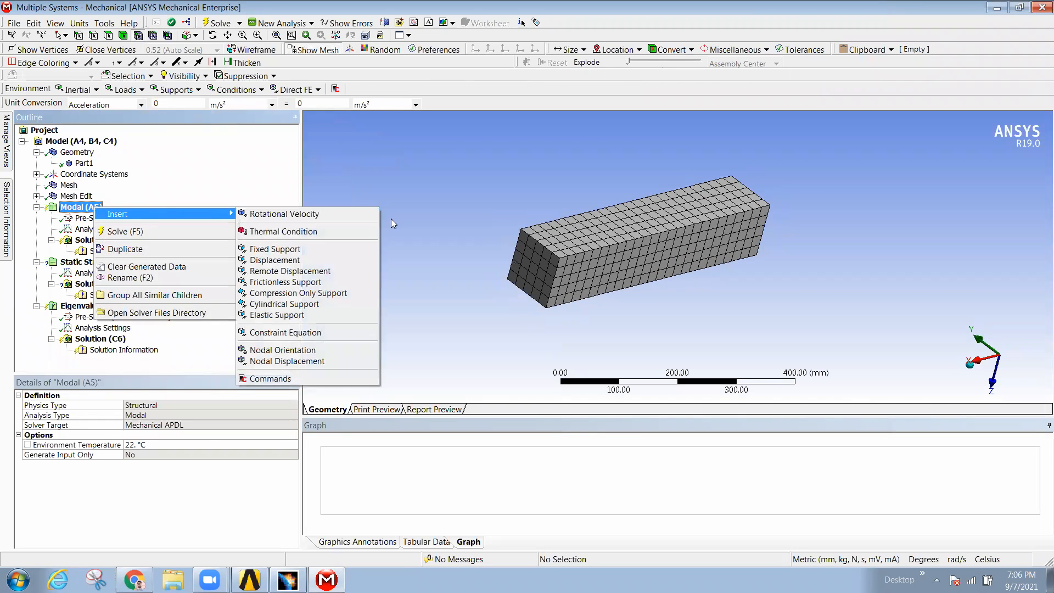
left_click(297, 248)
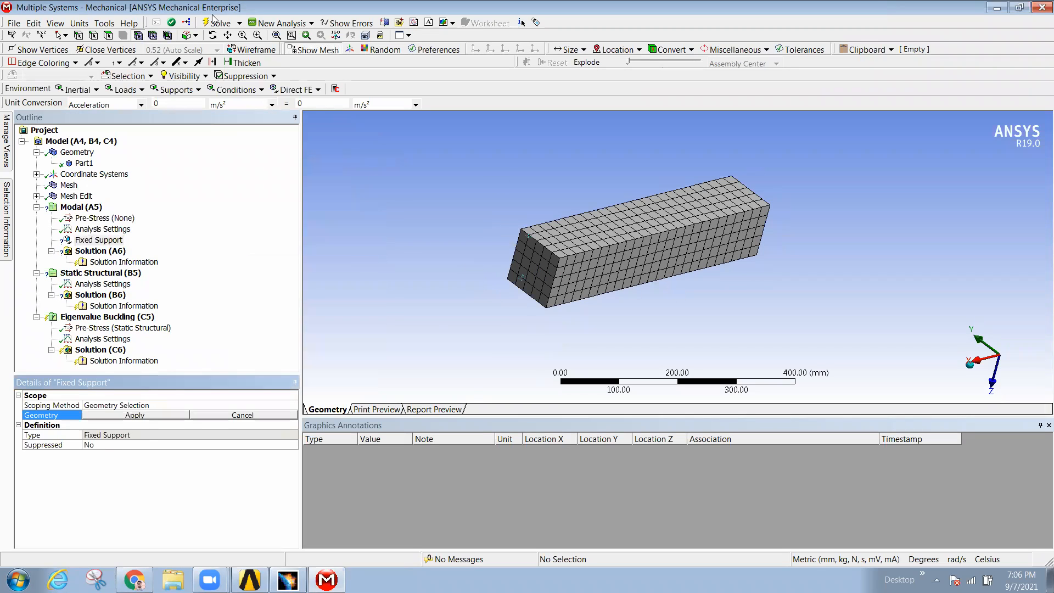
Step: Scope the fixed support to the upper and lower edges of the beam's end face, instead of the whole face
left_click(110, 39)
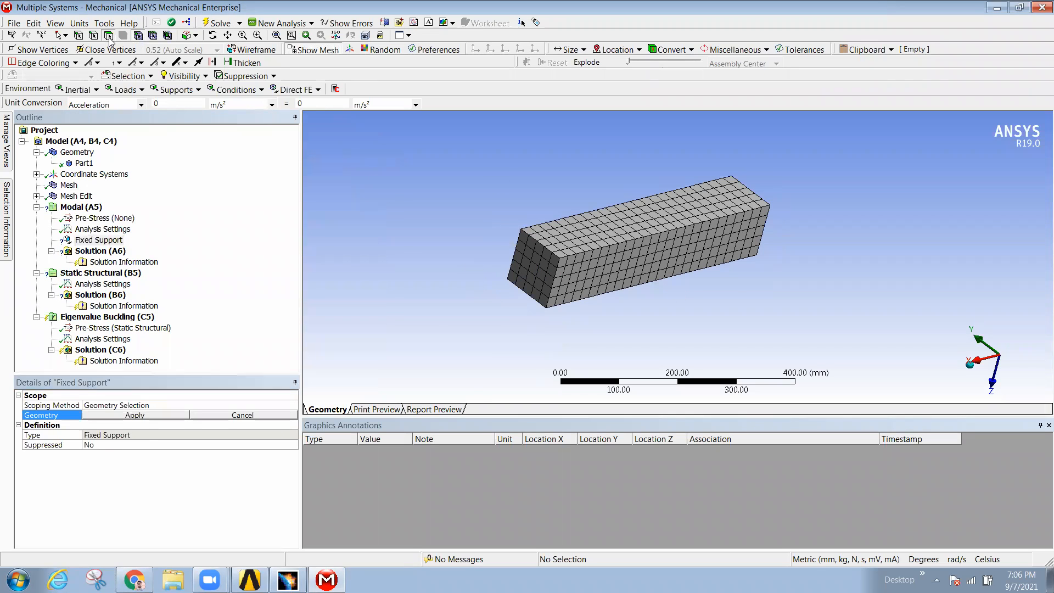
left_click(516, 291)
middle_click_drag(516, 291, 506, 298)
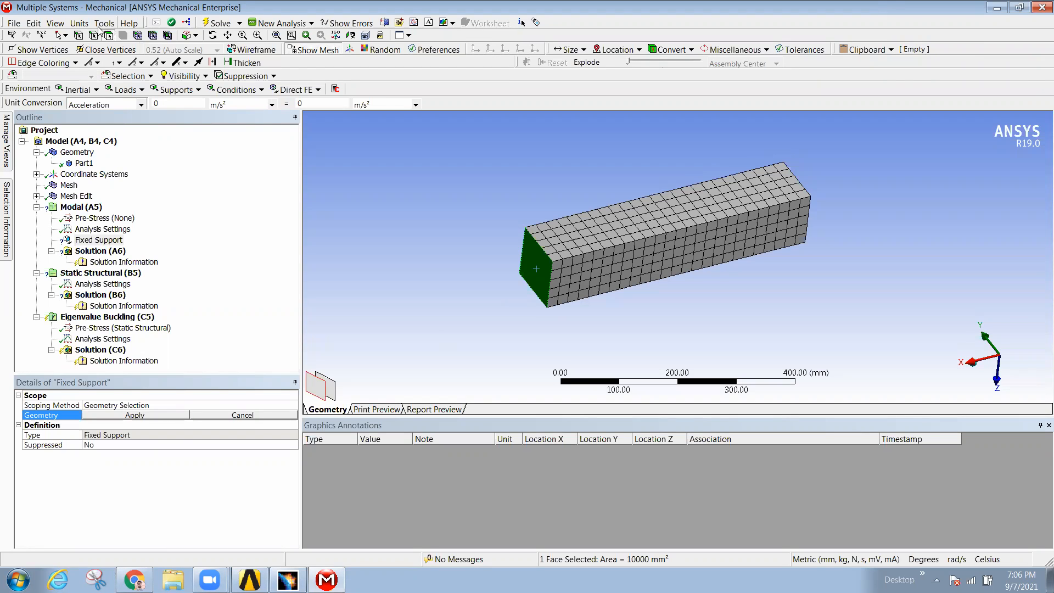
left_click(94, 38)
left_click(547, 255)
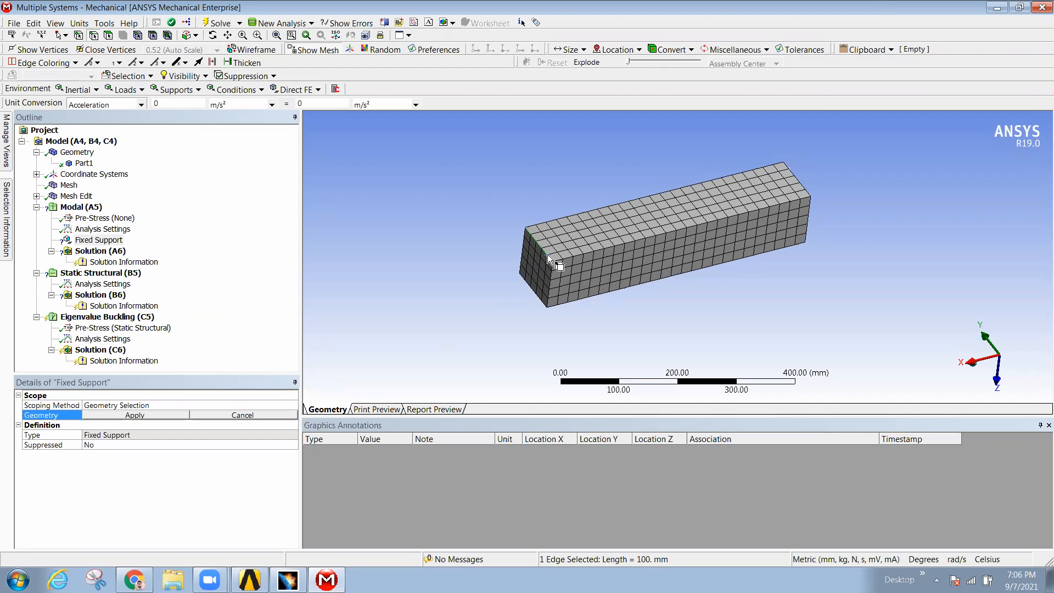
left_click(536, 294)
left_click(550, 255, "ctrl")
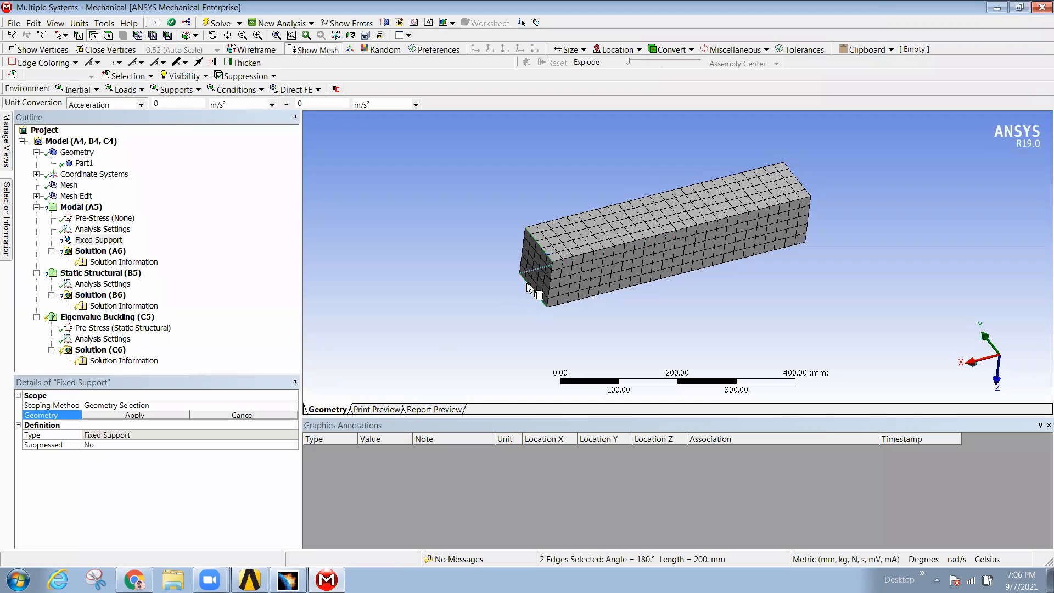
left_click(111, 417)
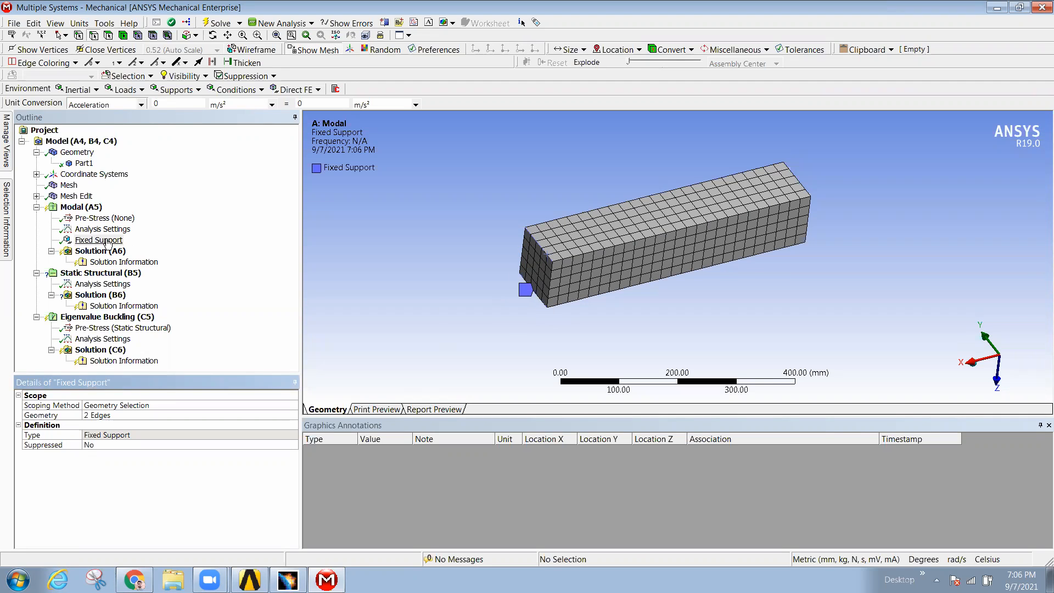
Step: Delete the fixed support from the Modal analysis
right_click(99, 241)
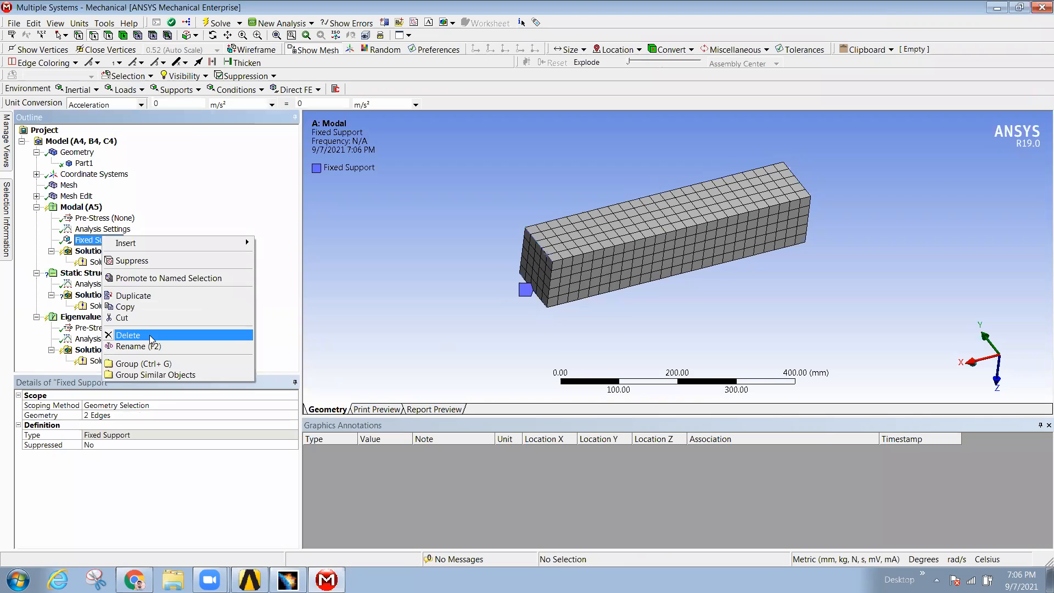
left_click(149, 335)
left_click(522, 341)
Step: Insert a Displacement into the Modal analysis and set its Z Component to 5 mm
right_click(82, 207)
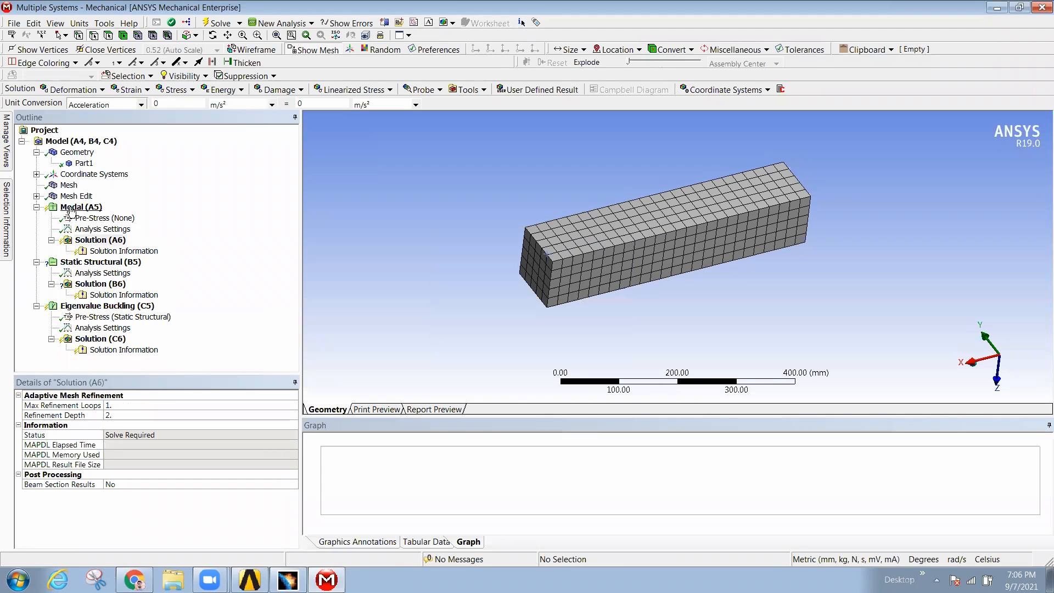
mouse_move(181, 214)
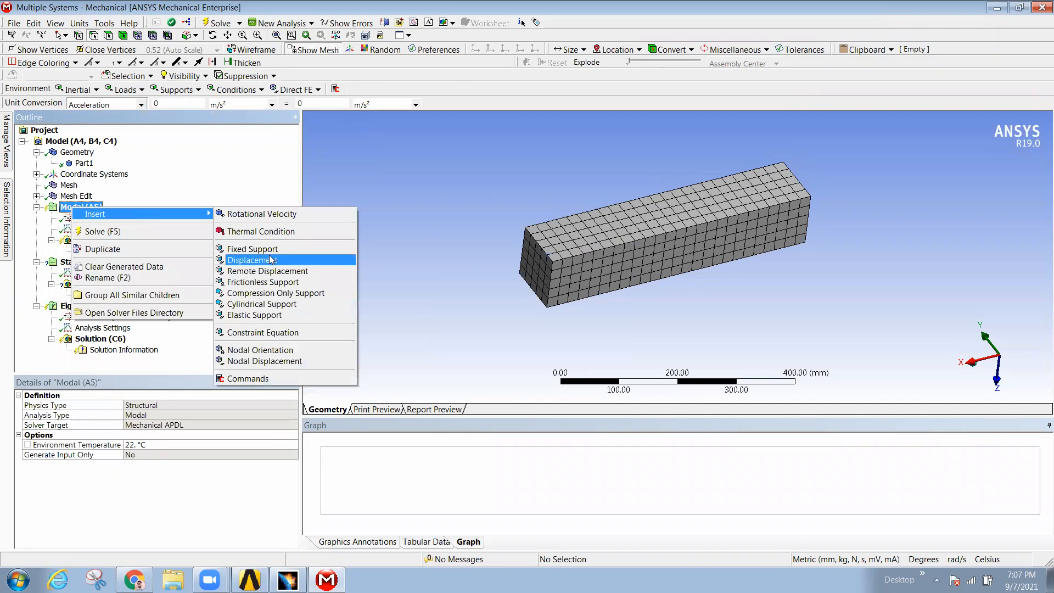
left_click(253, 260)
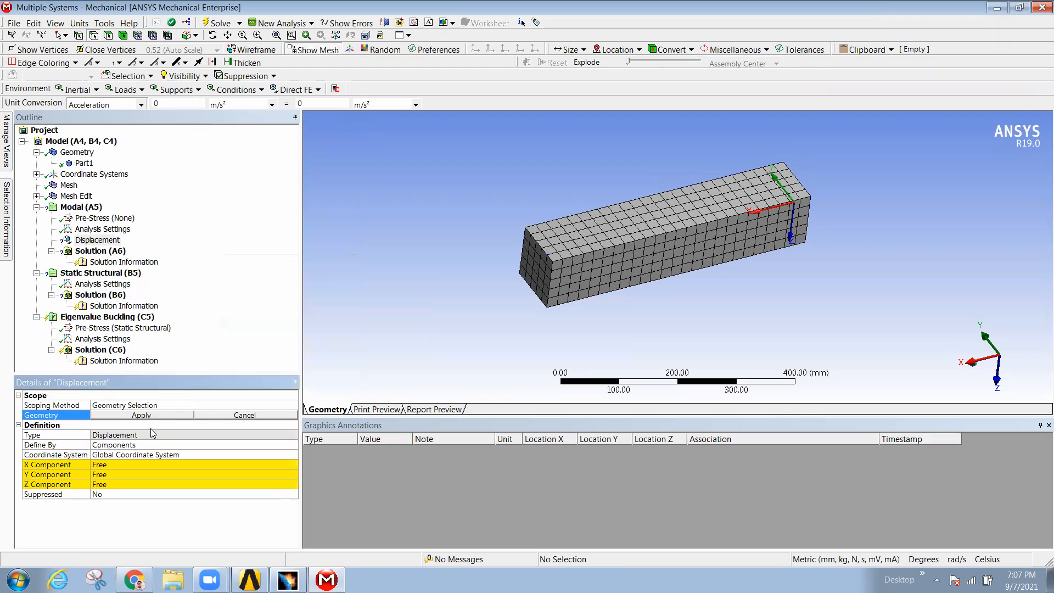
middle_click_drag(864, 284, 818, 256)
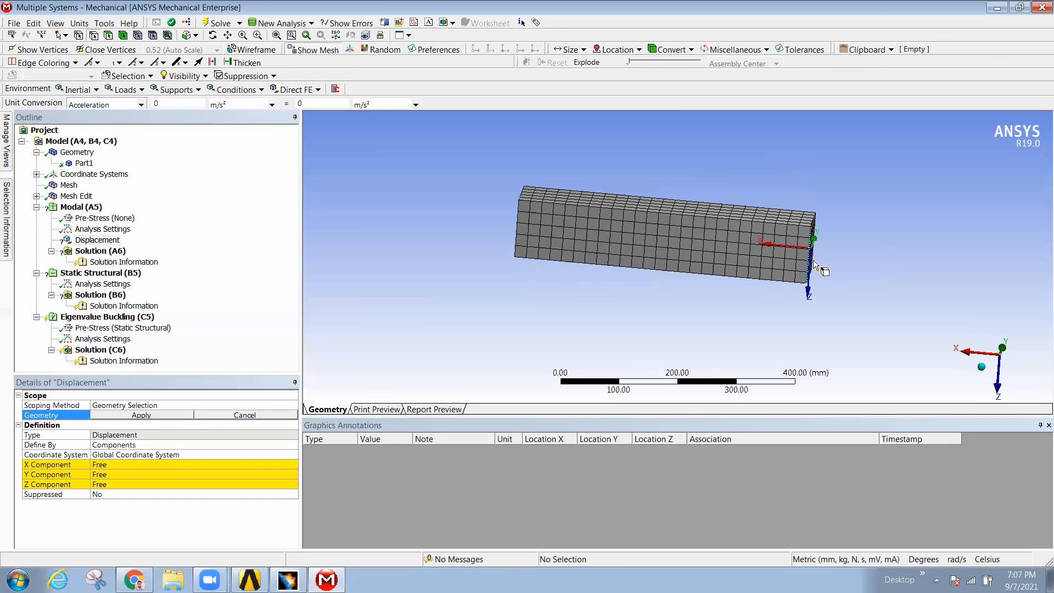
left_click(133, 475)
left_click(131, 485)
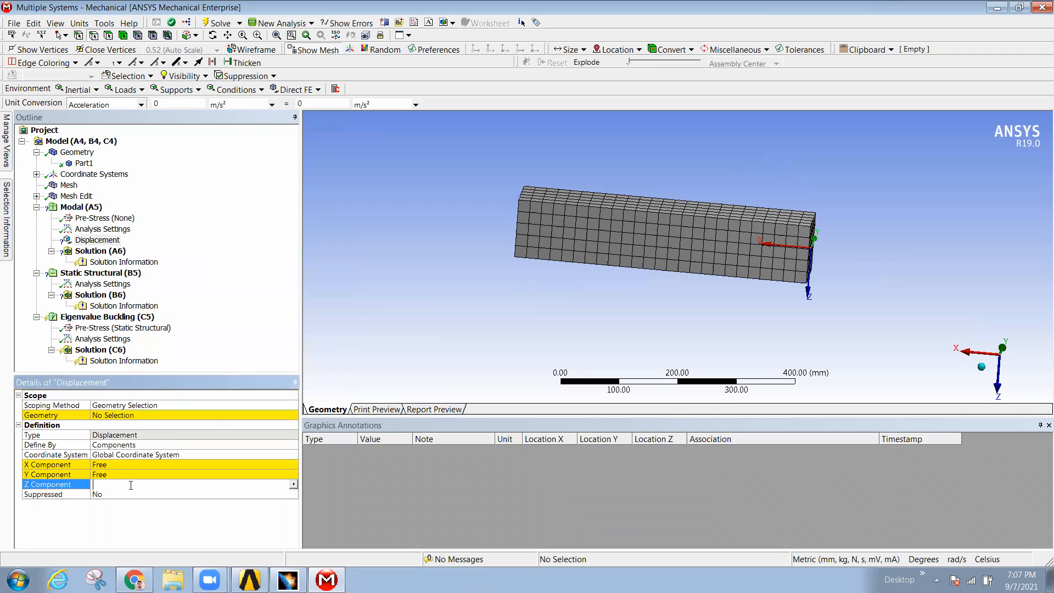
type("5")
key("Return")
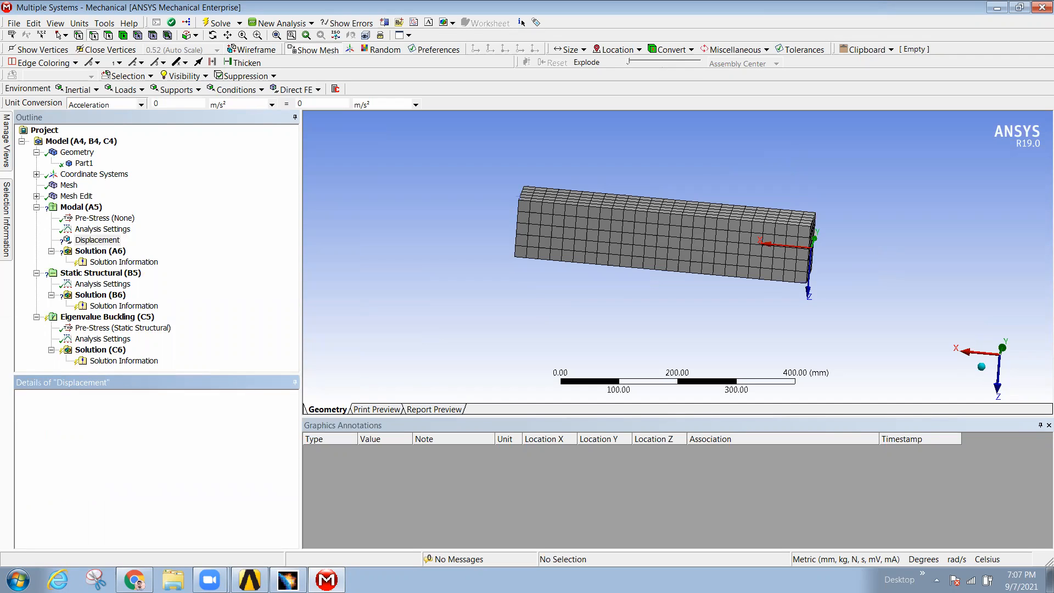
Step: Scope the displacement to the upper and lower edges of the beam's end face and check its direction
middle_click_drag(641, 281, 765, 310)
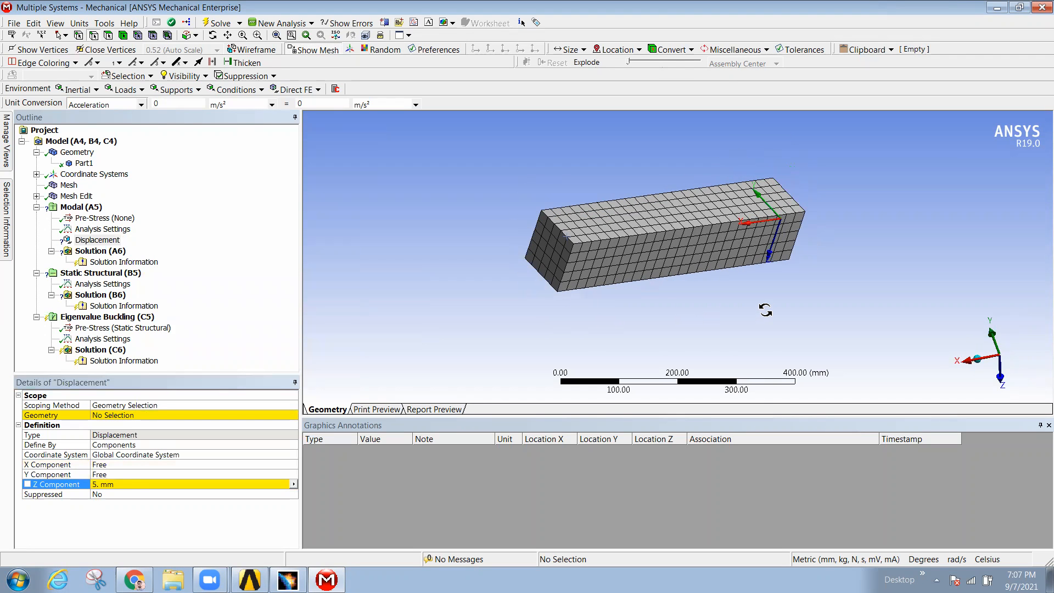
left_click(112, 240)
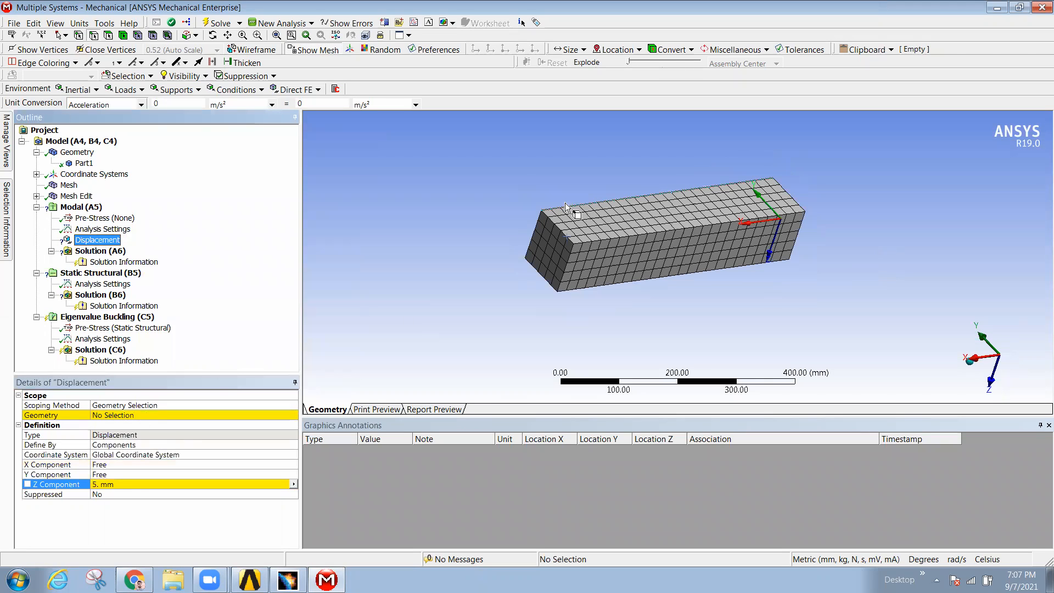
left_click(557, 226)
left_click(539, 279, "ctrl")
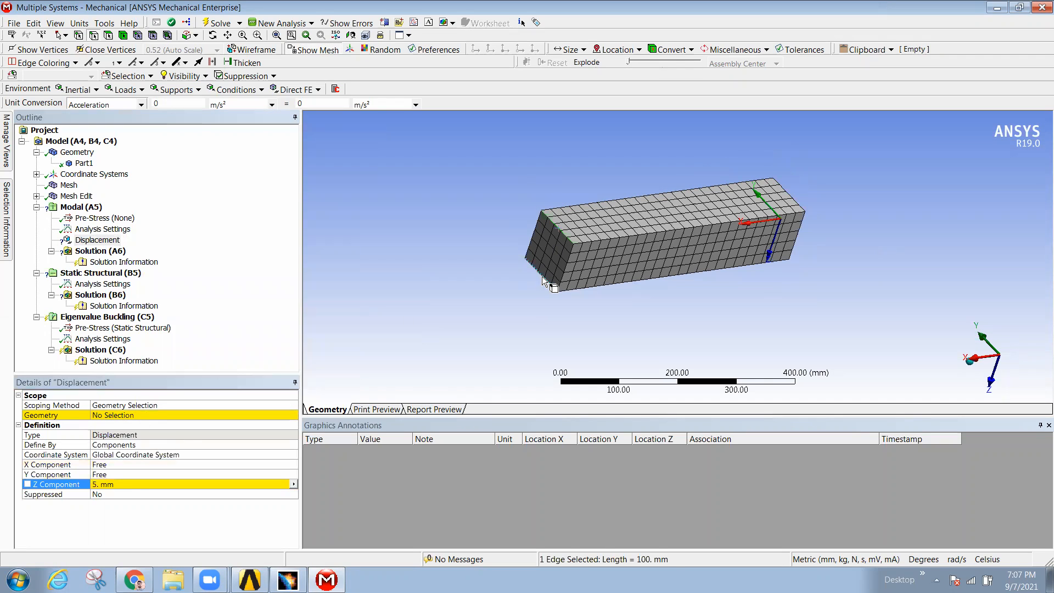
left_click(169, 416)
middle_click_drag(569, 250, 570, 199)
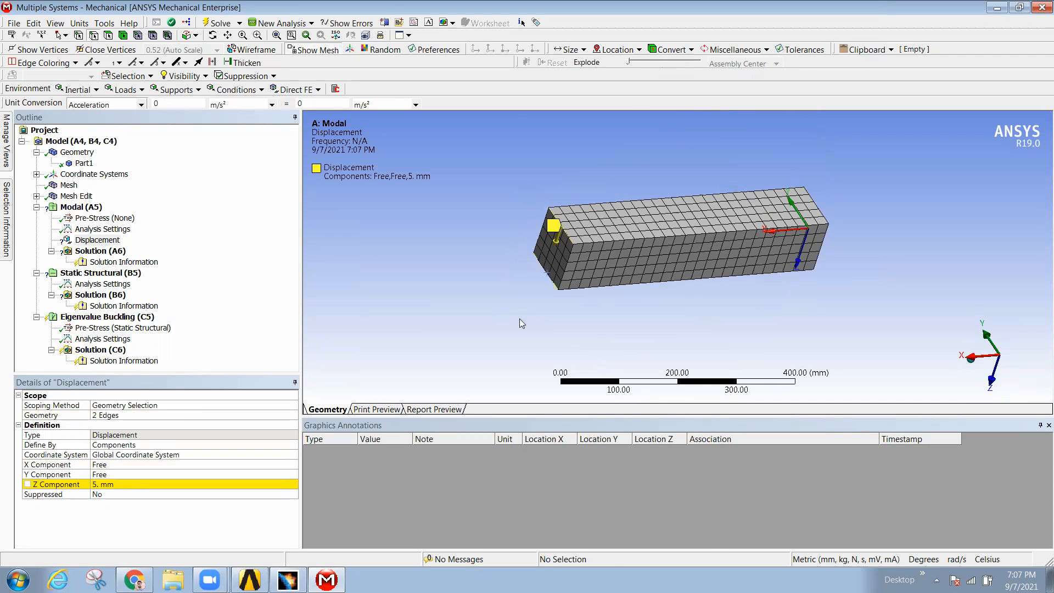
middle_click_drag(554, 260, 513, 254)
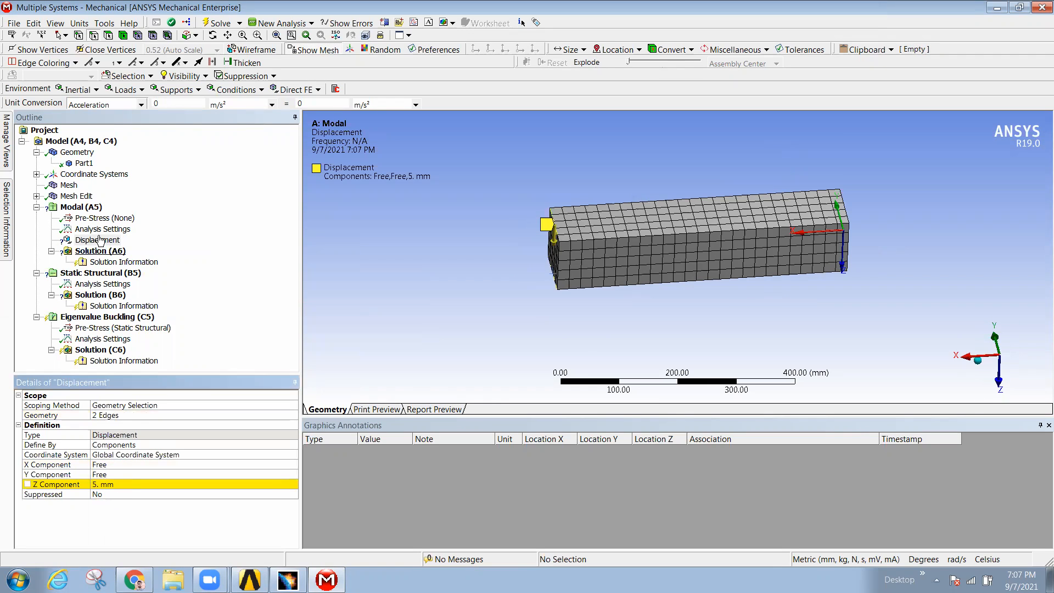
Step: Delete the displacement from the Modal analysis
left_click_drag(104, 240, 152, 416)
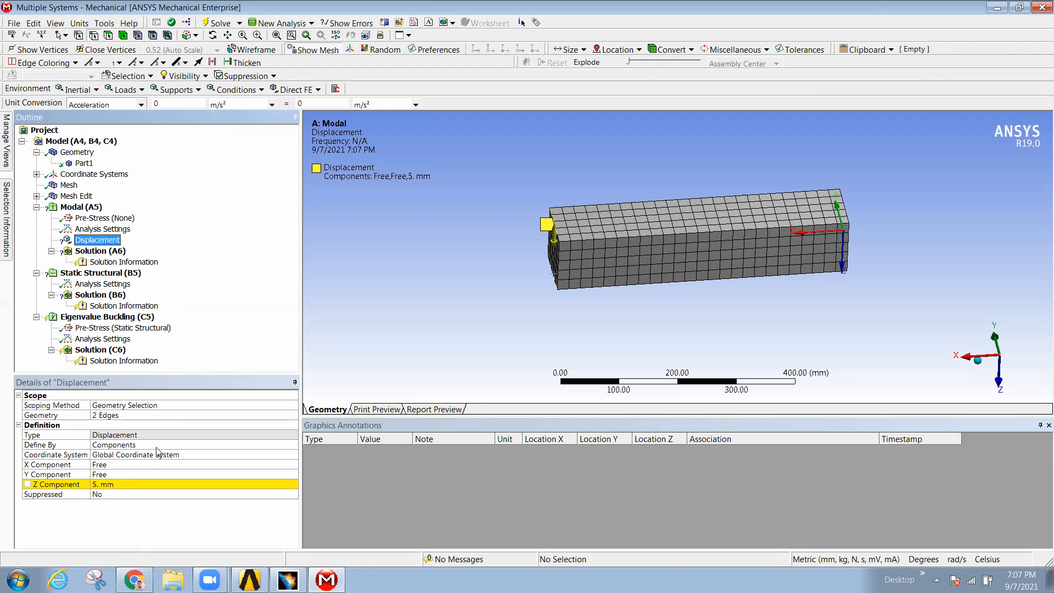
left_click(156, 435)
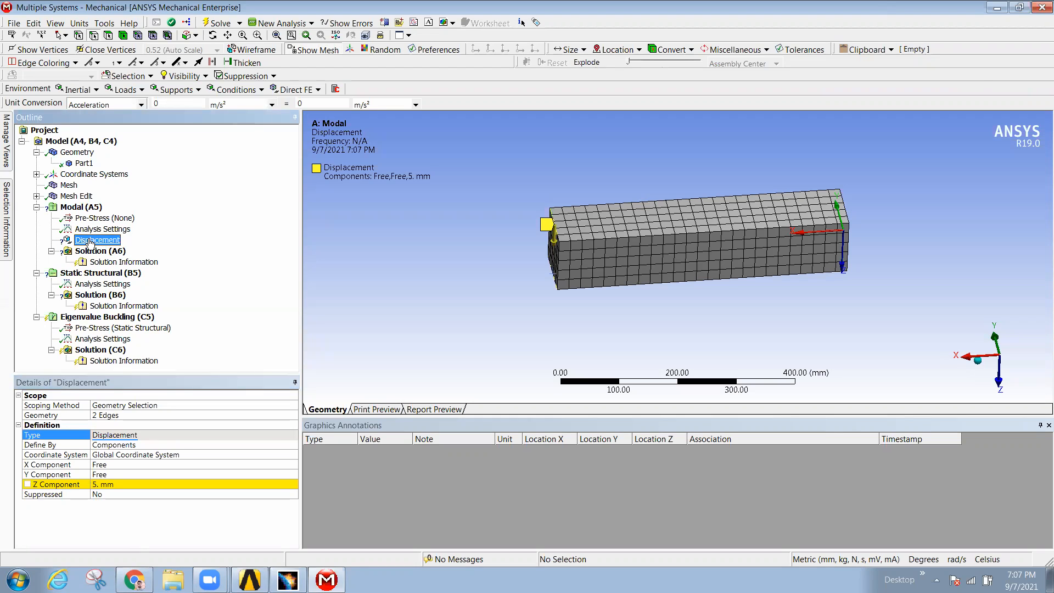
left_click(475, 258)
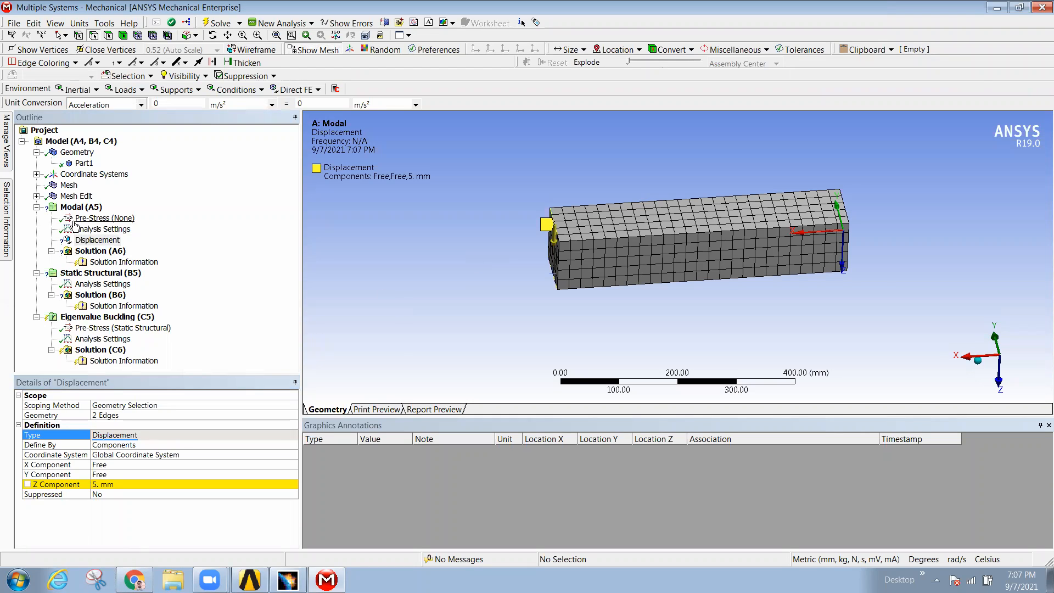
left_click(88, 241)
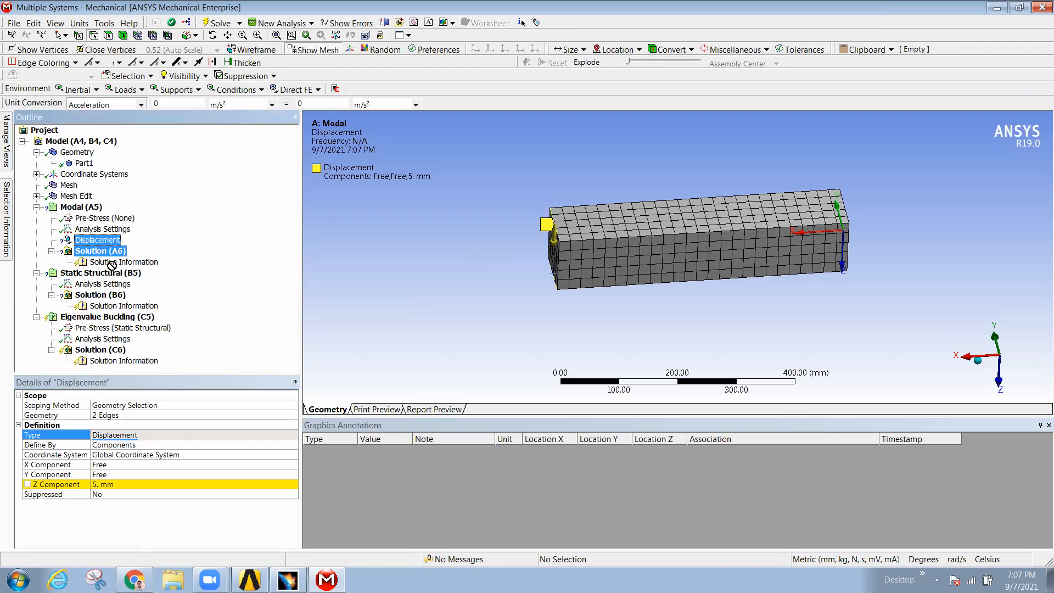
right_click(88, 242)
left_click(138, 347)
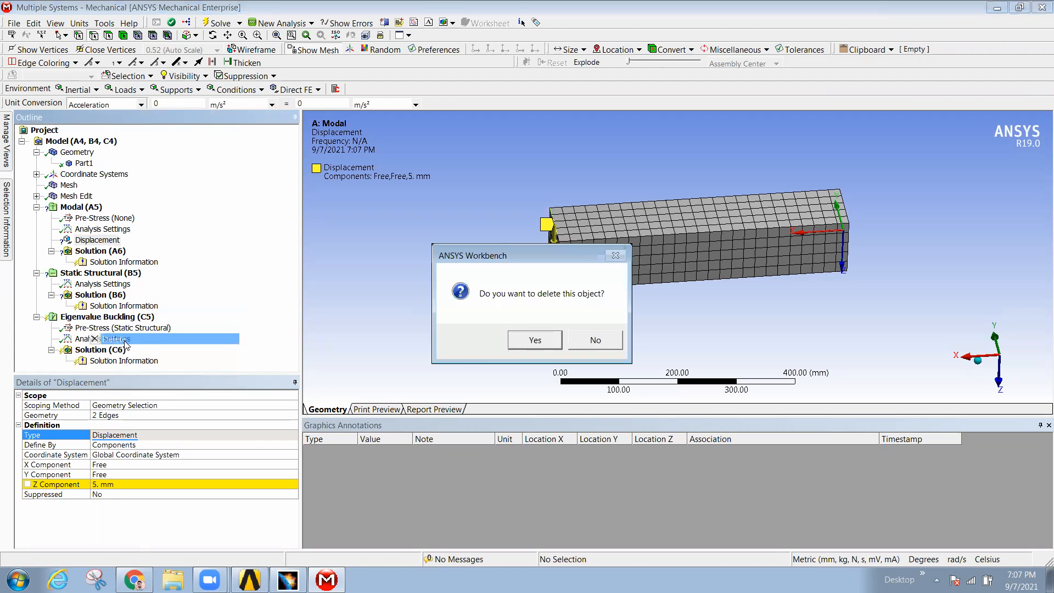
left_click(549, 339)
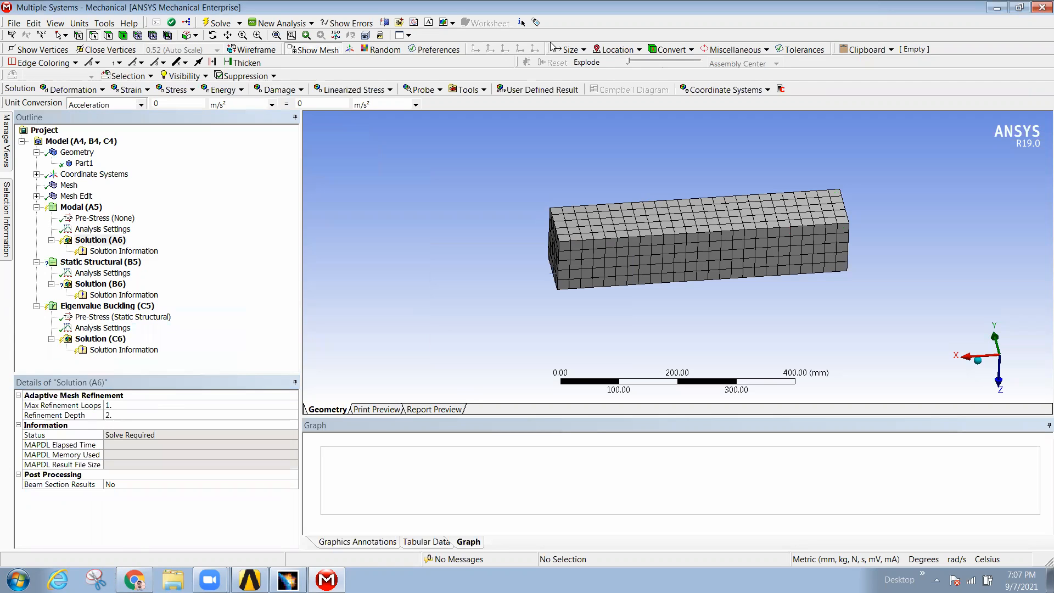
Step: Insert a new Fixed Support into the Modal analysis
left_click(100, 240)
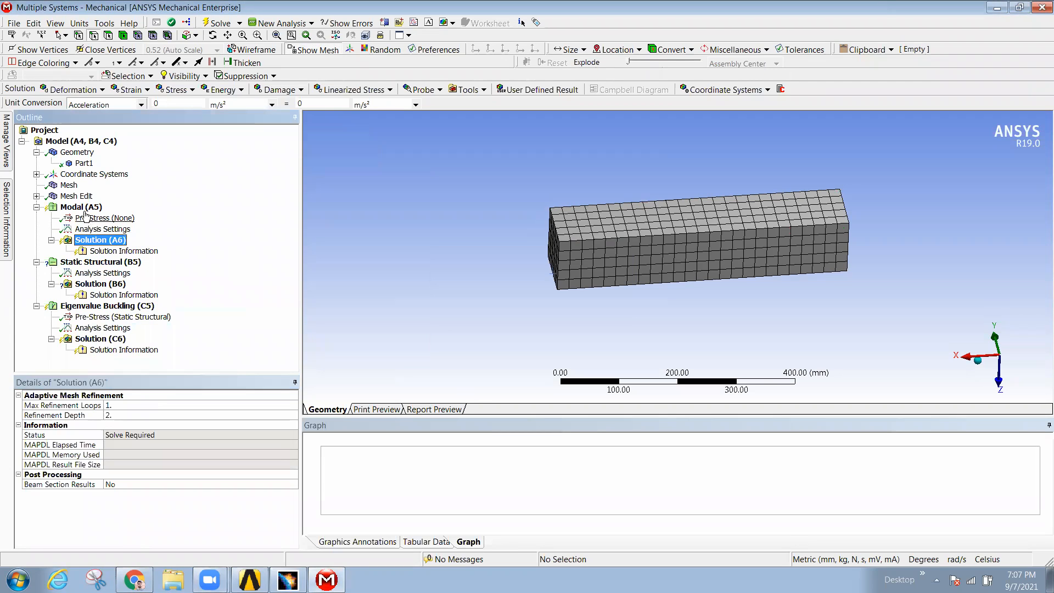
right_click(85, 209)
mouse_move(143, 218)
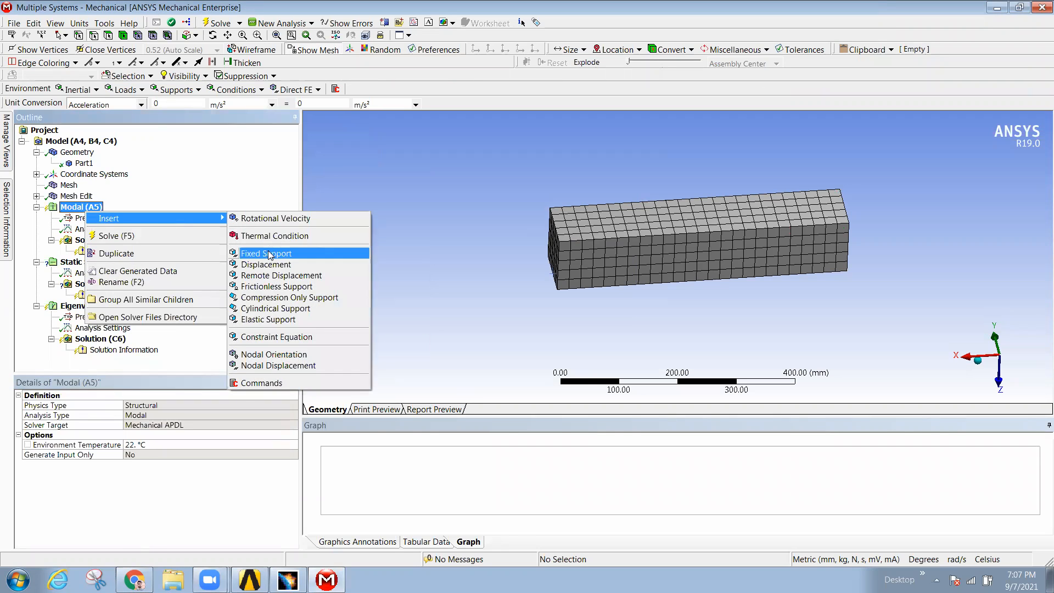
left_click(269, 253)
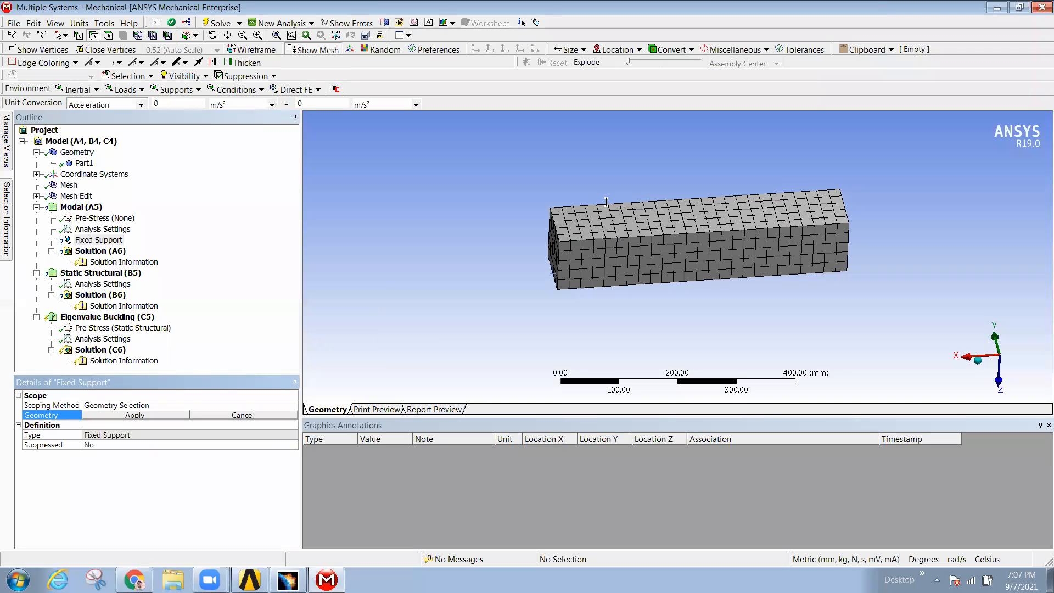
mouse_move(102, 241)
left_mouse_down()
mouse_move(107, 278)
mouse_move(124, 229)
mouse_move(90, 242)
left_mouse_up()
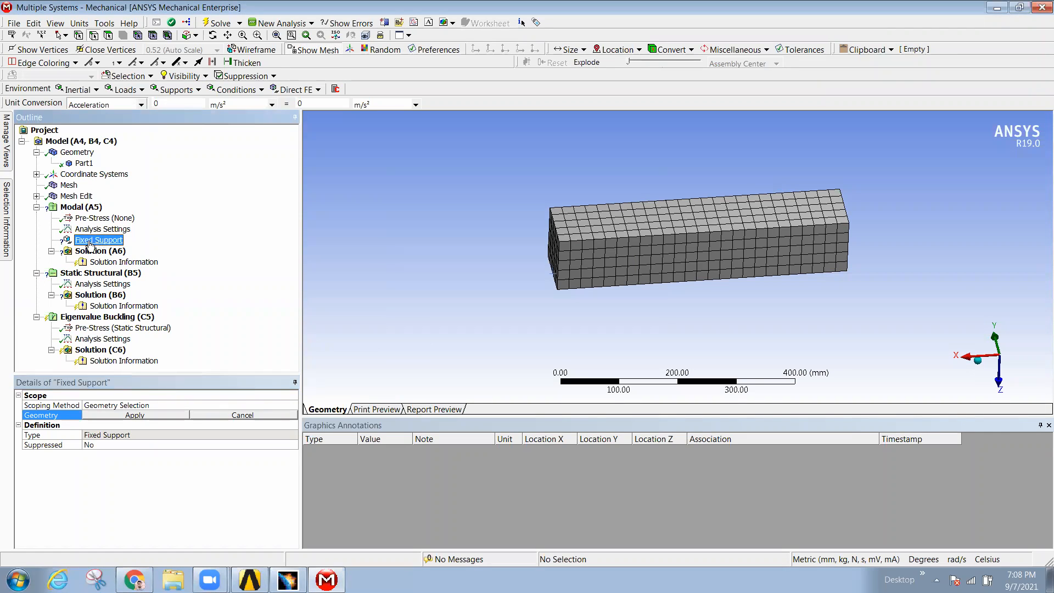
Step: Set Max Modes to Find to 15 in the modal Analysis Settings
left_click(98, 220)
left_click(99, 231)
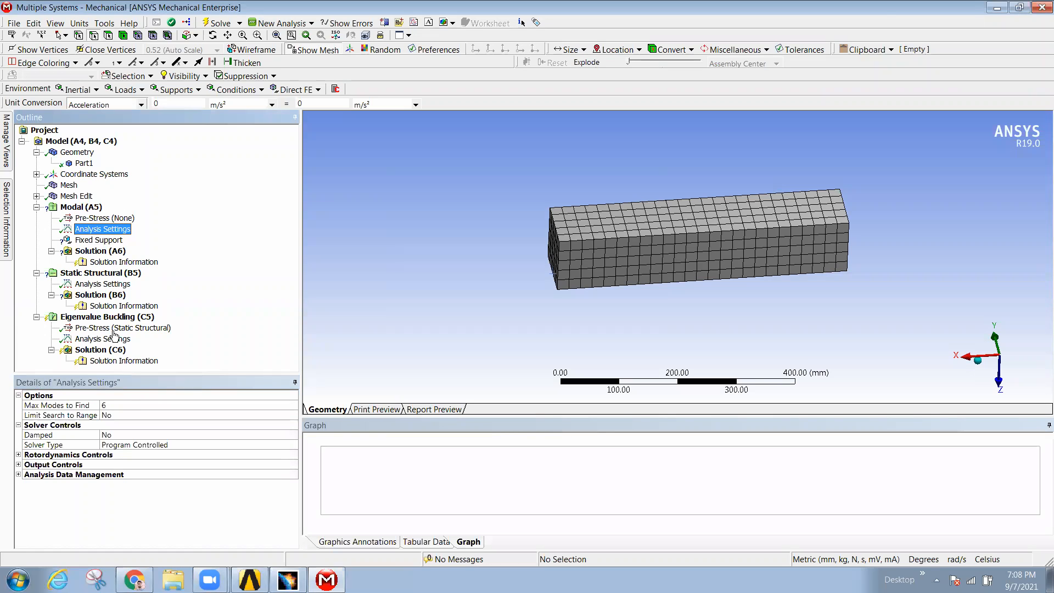
left_click(126, 406)
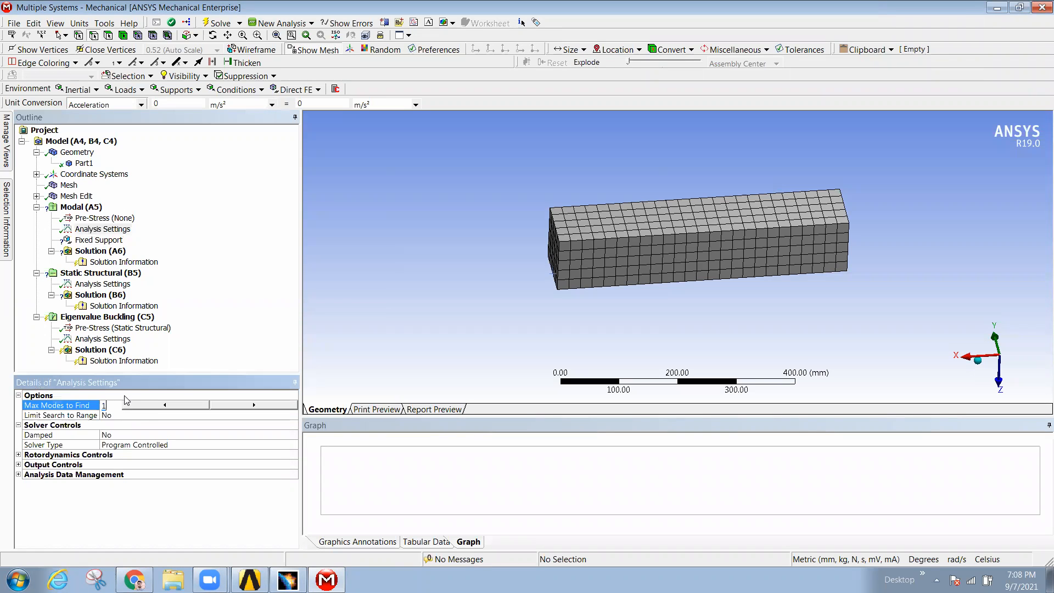
type("15")
key("Return")
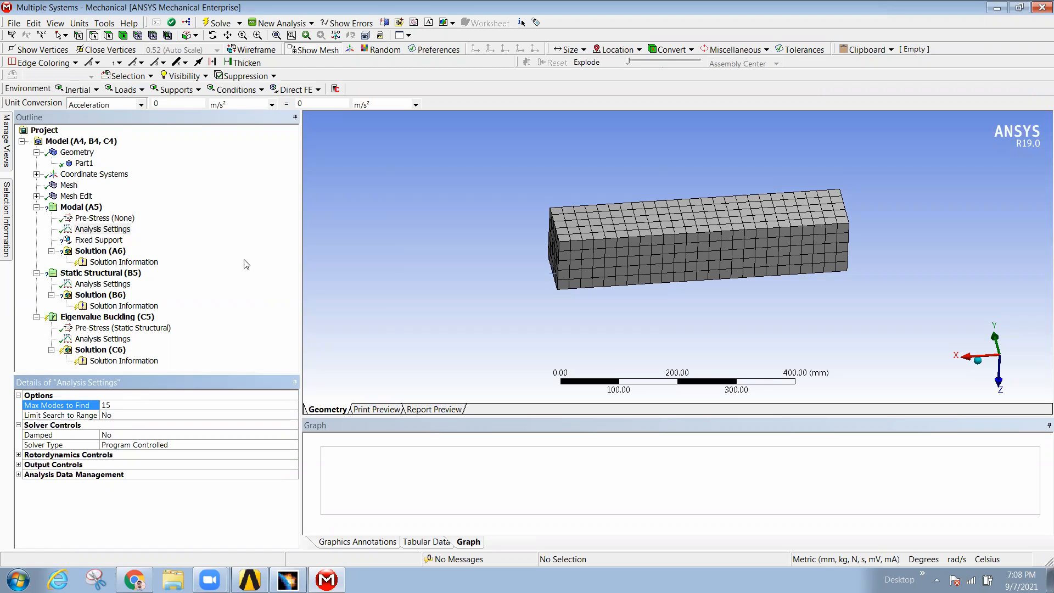
Step: Insert a Total Deformation result into the modal Solution (A6) and evaluate all results
right_click(101, 251)
mouse_move(230, 259)
mouse_move(291, 263)
left_click(369, 259)
right_click(116, 272)
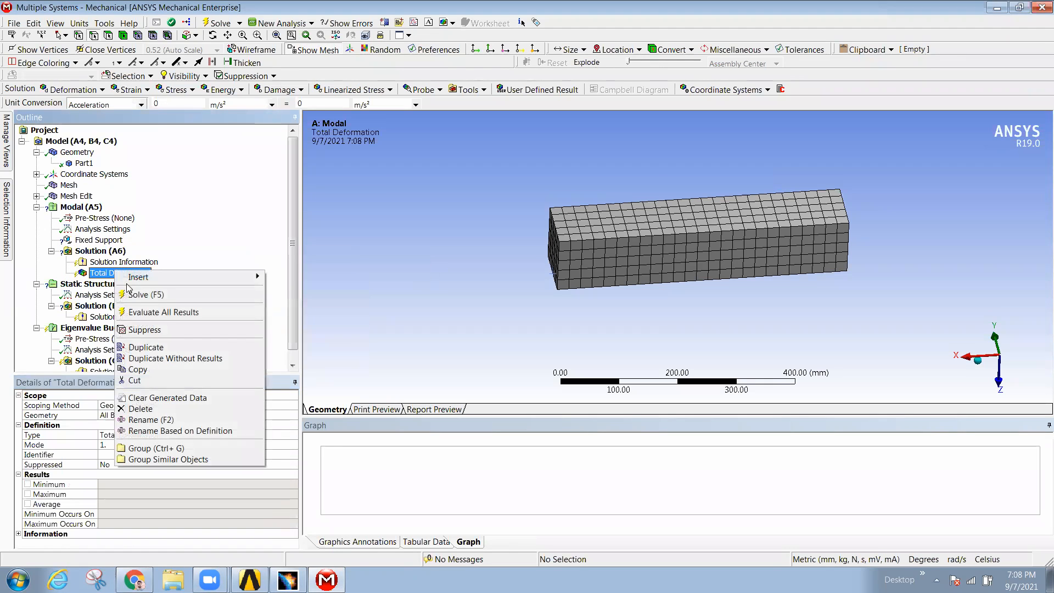
left_click(167, 312)
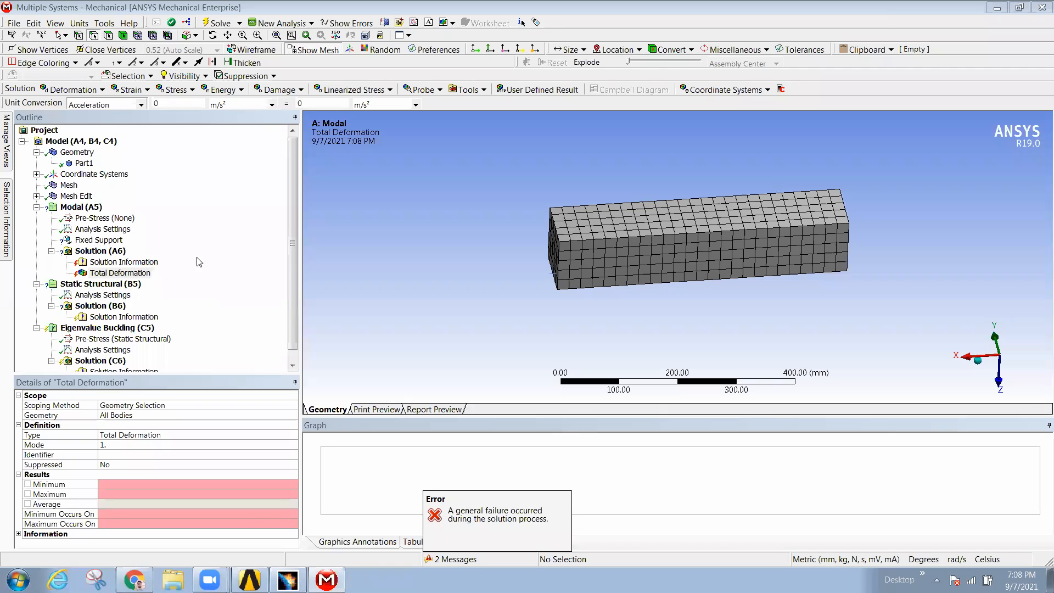
Step: Scope the modal Fixed Support to the square face at one end of the beam
left_click(98, 240)
middle_click_drag(542, 266, 631, 243)
left_click(630, 243)
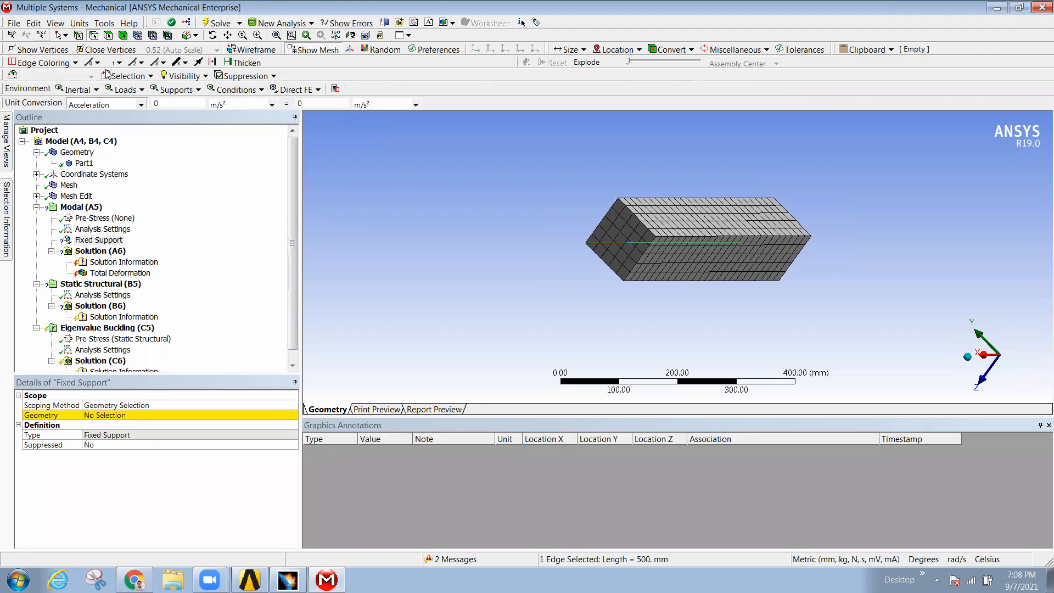
left_click(108, 36)
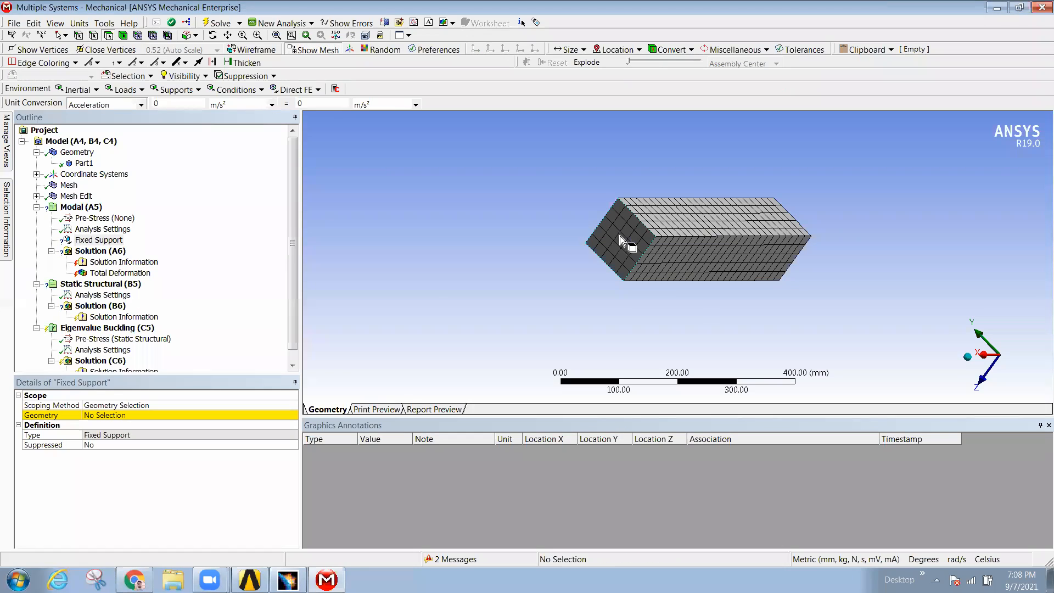
left_click(621, 241)
left_click(118, 414)
left_click(118, 414)
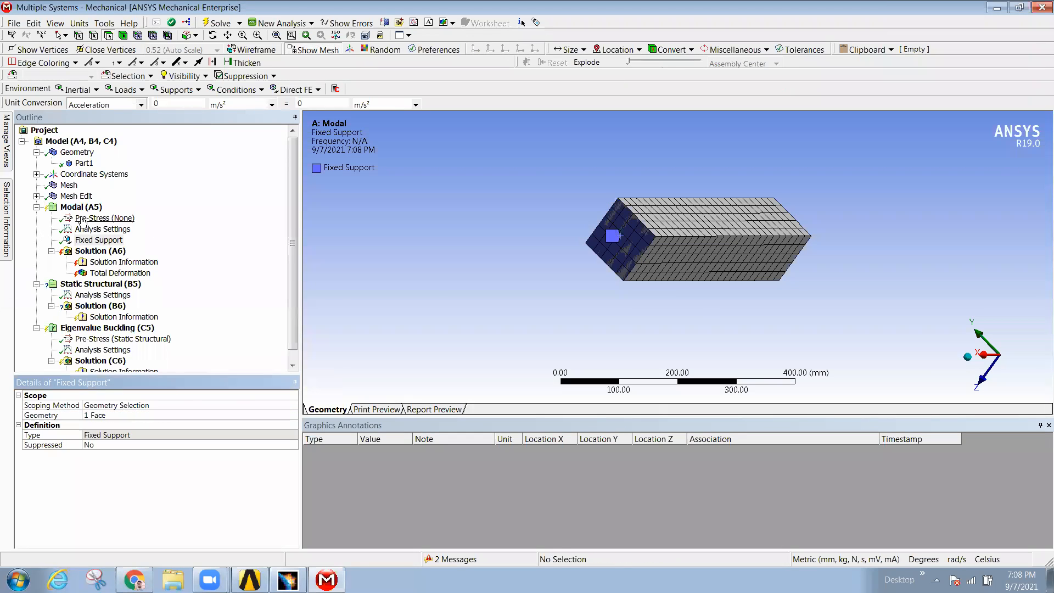
Step: Try to evaluate all results of the modal Solution (A6)
right_click(90, 252)
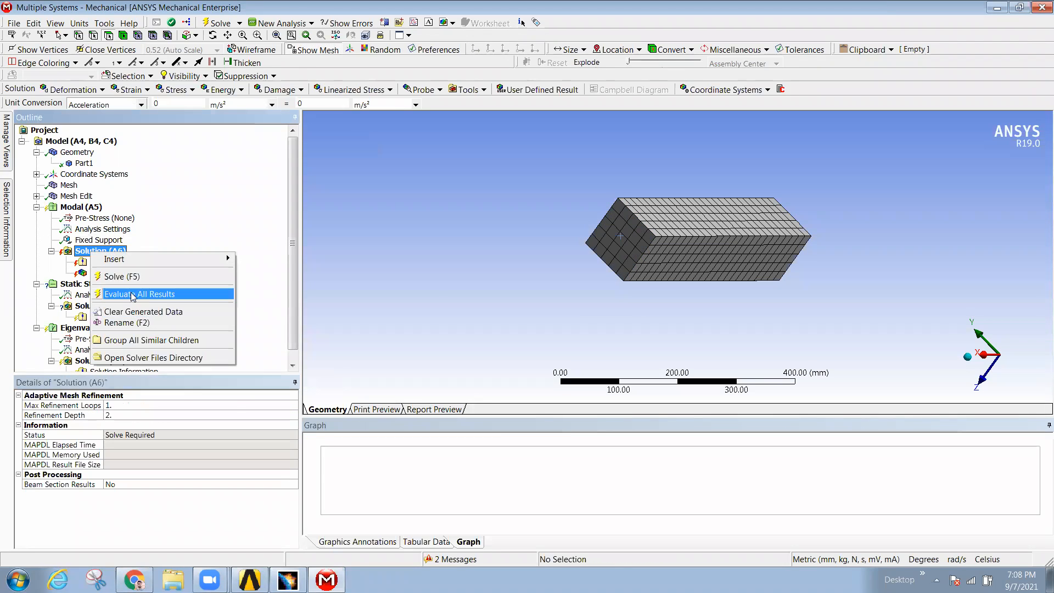
left_click(132, 295)
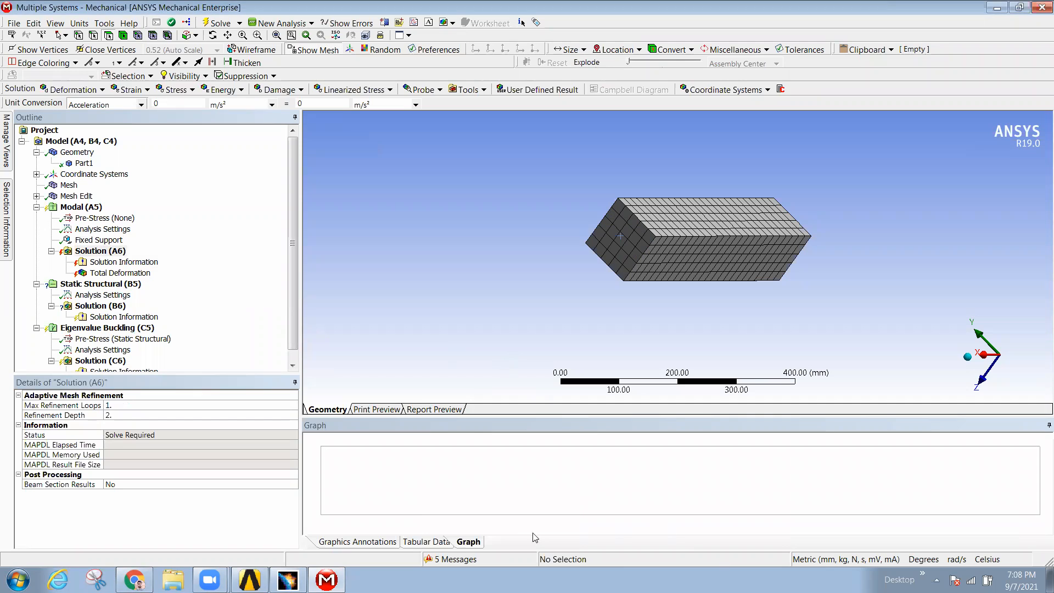
middle_click_drag(717, 249, 516, 252)
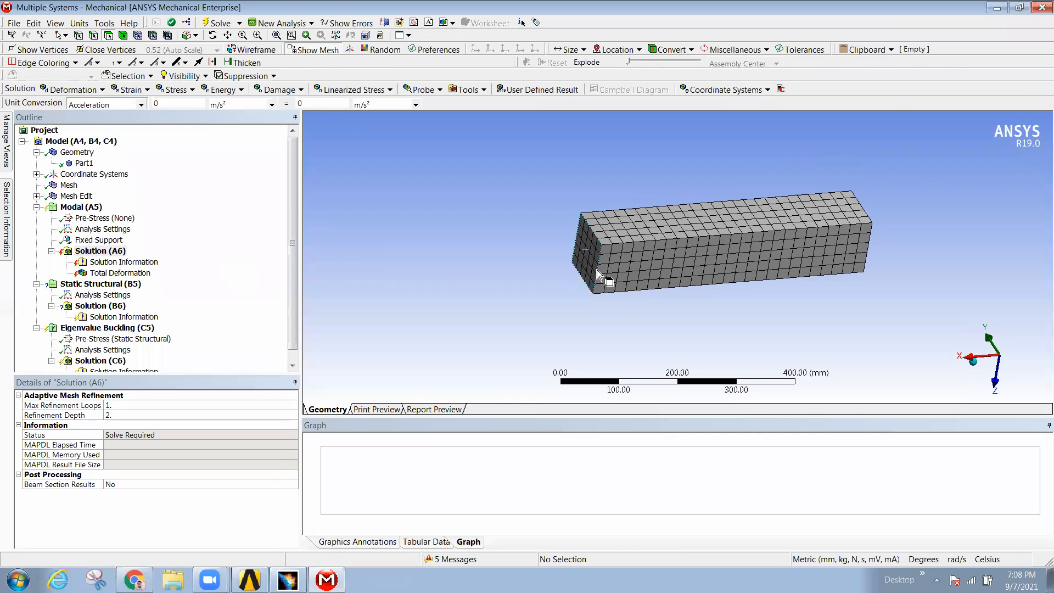
scroll(603, 277, "up", 1)
Step: Disable transparency for Mesh Edit and regenerate the beam's mesh
left_click(87, 240)
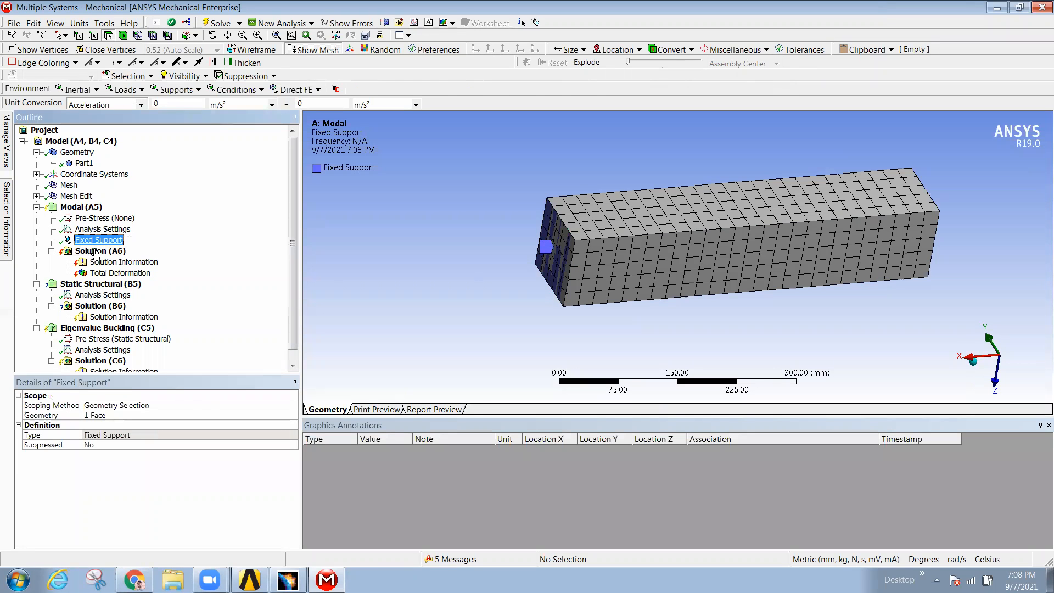
right_click(72, 200)
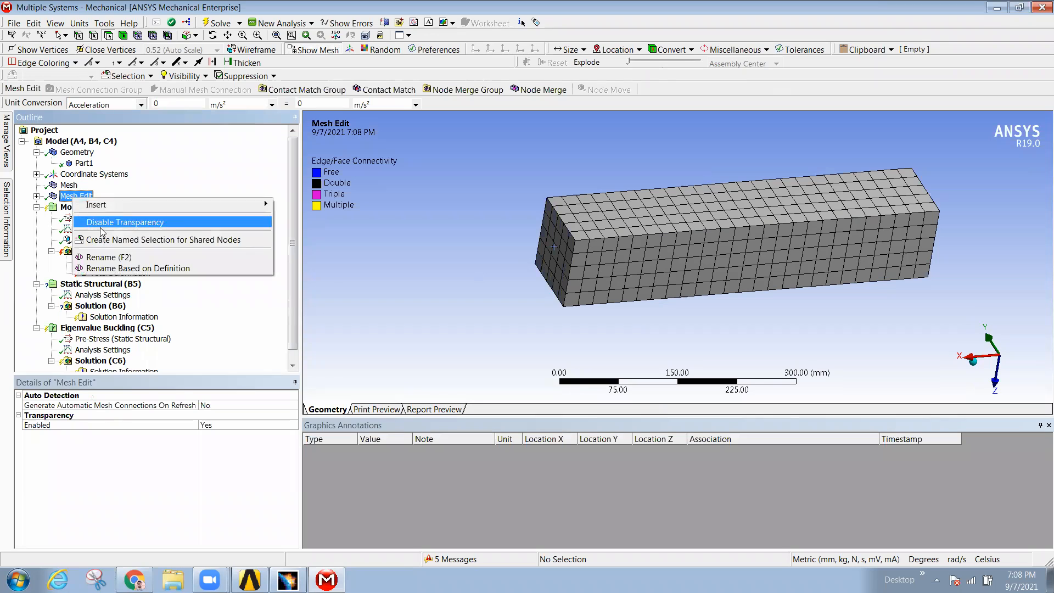
left_click(103, 222)
left_click(68, 185)
right_click(66, 185)
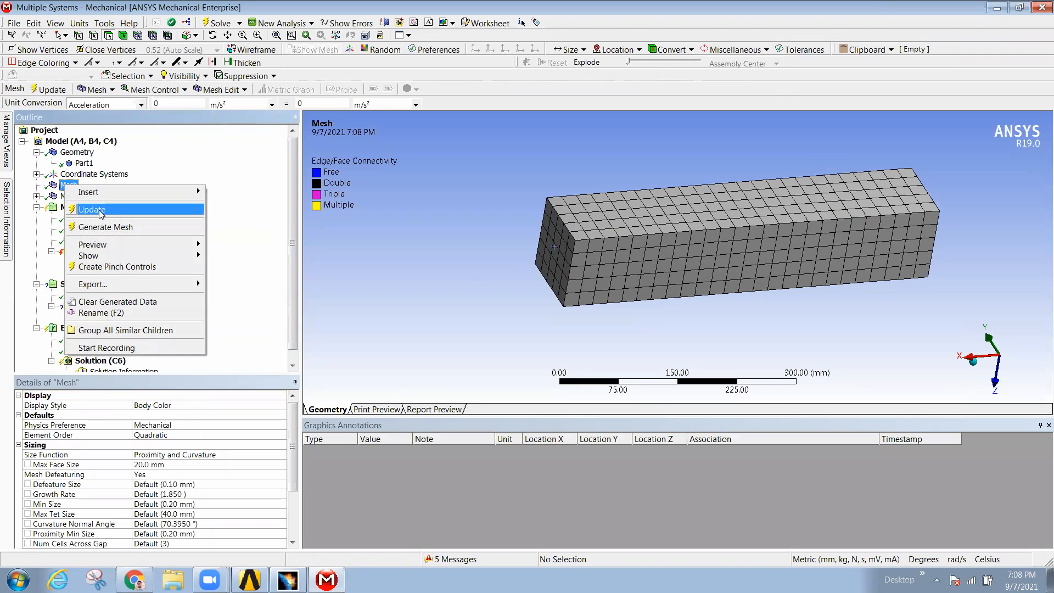
left_click(102, 227)
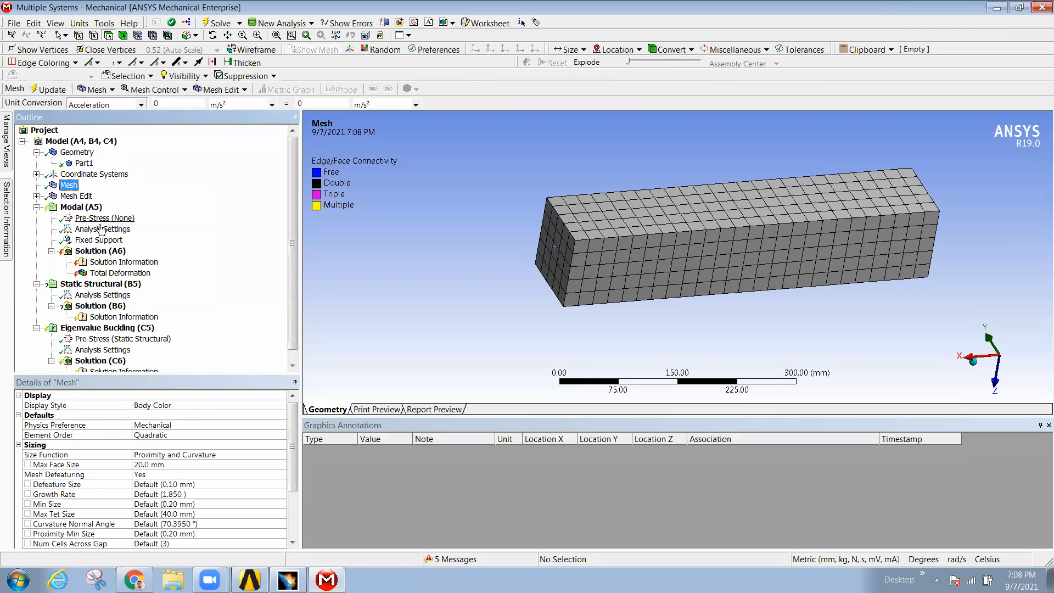
Step: Check the modal Analysis Settings, Fixed Support and Total Deformation, and solve Solution (A6)
left_click(92, 229)
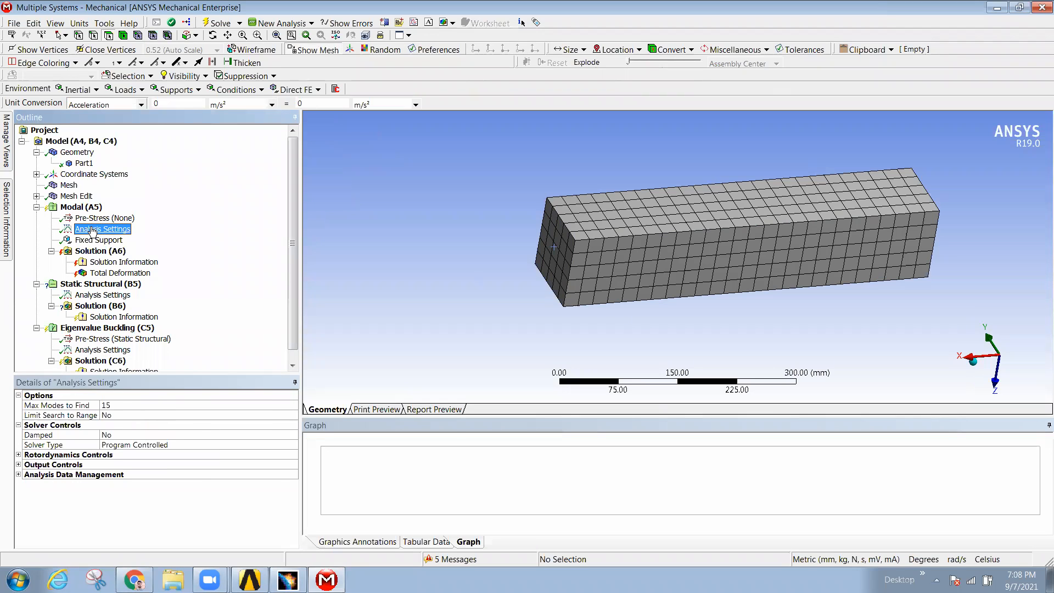
left_click(92, 240)
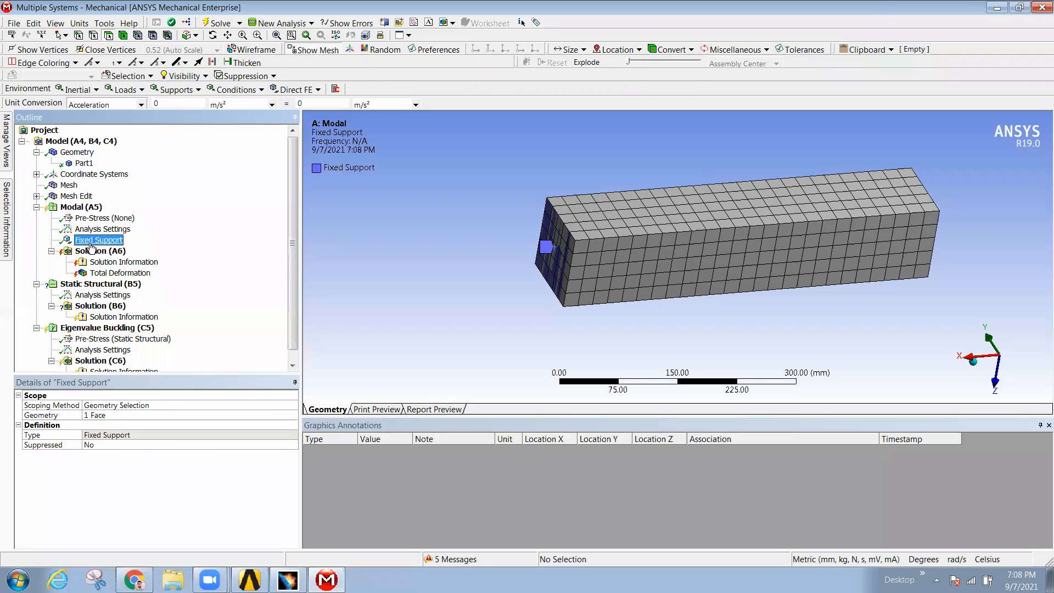
left_click(88, 251)
left_click(120, 272)
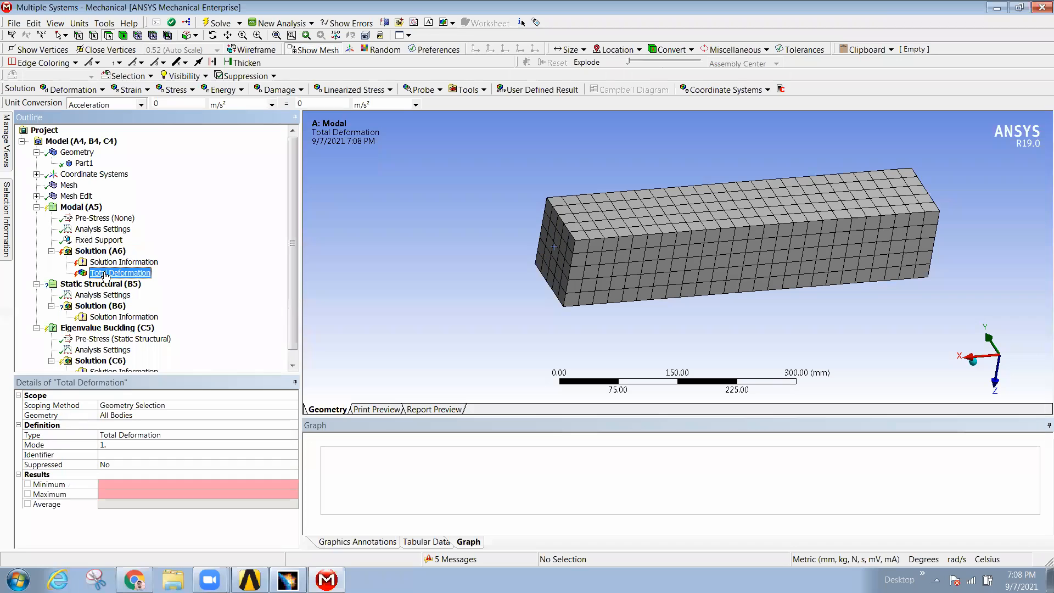
right_click(97, 251)
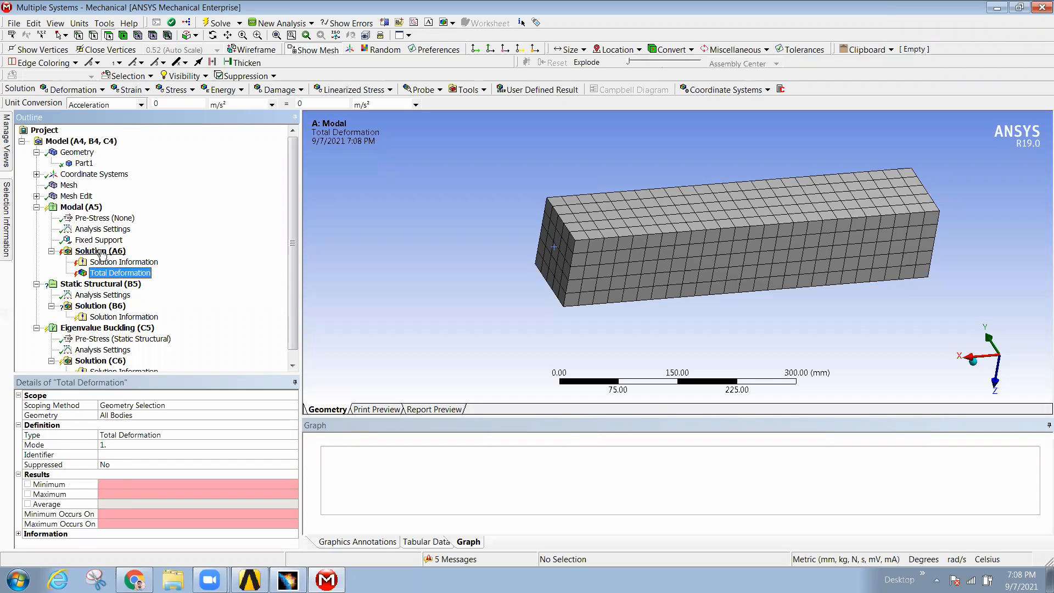
left_click(130, 275)
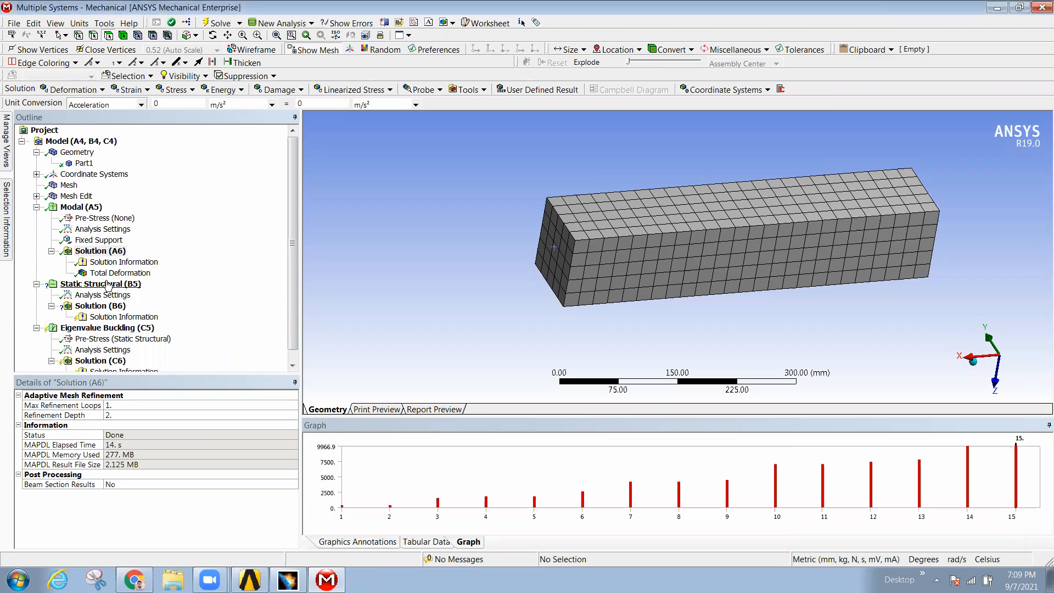
Step: Create mode shape results for all modes in the frequency graph and evaluate all results
right_click(435, 464)
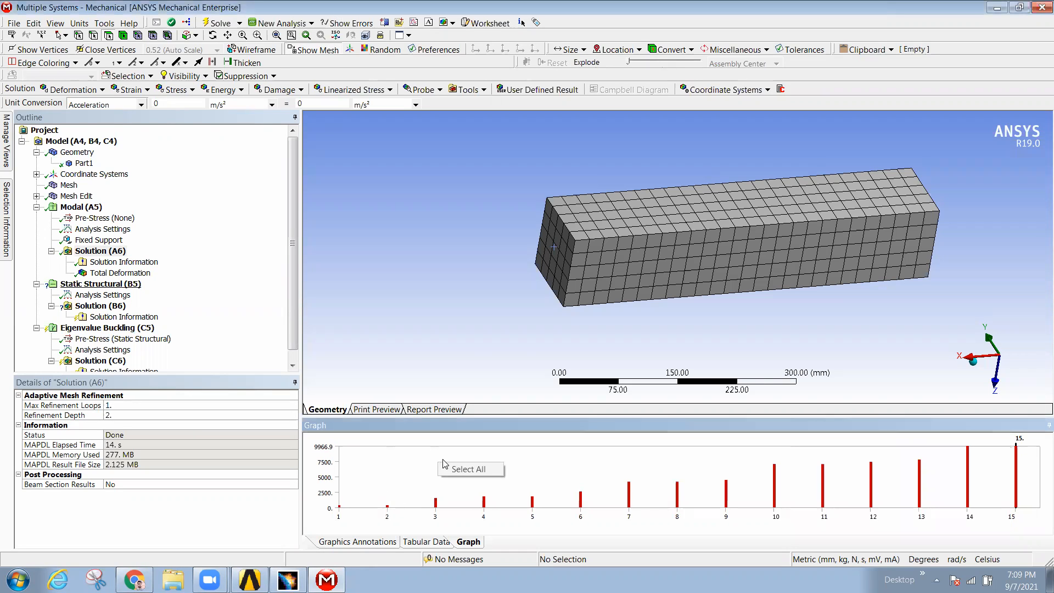
left_click(470, 469)
right_click(461, 471)
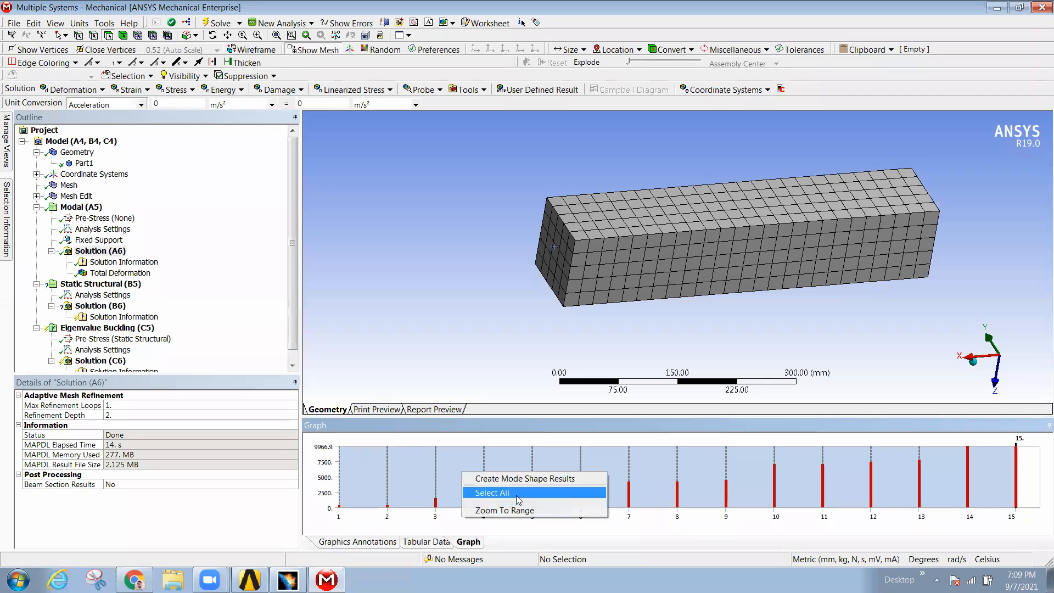
left_click(464, 478)
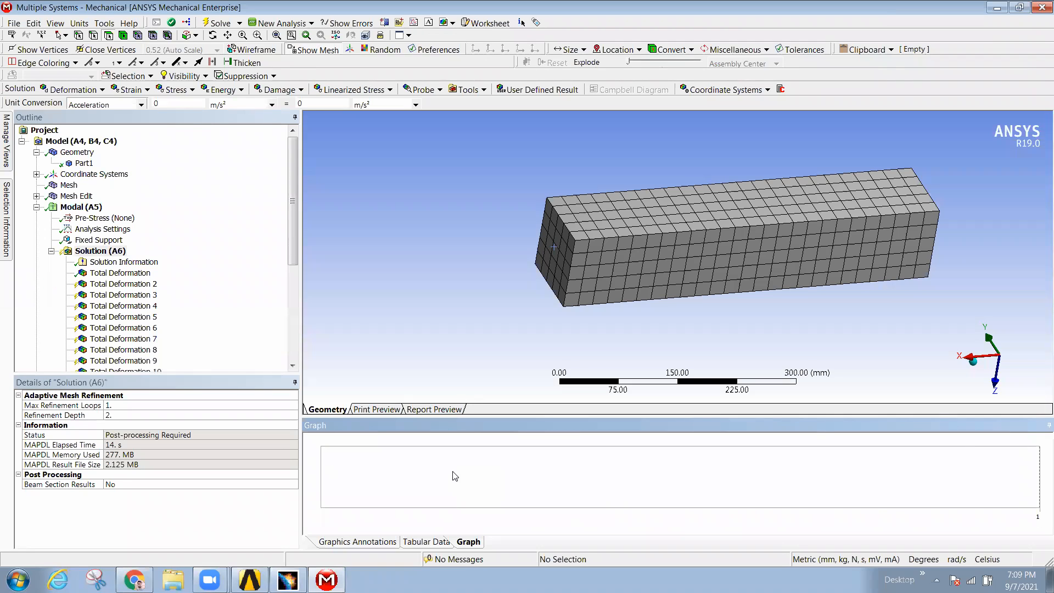
right_click(118, 288)
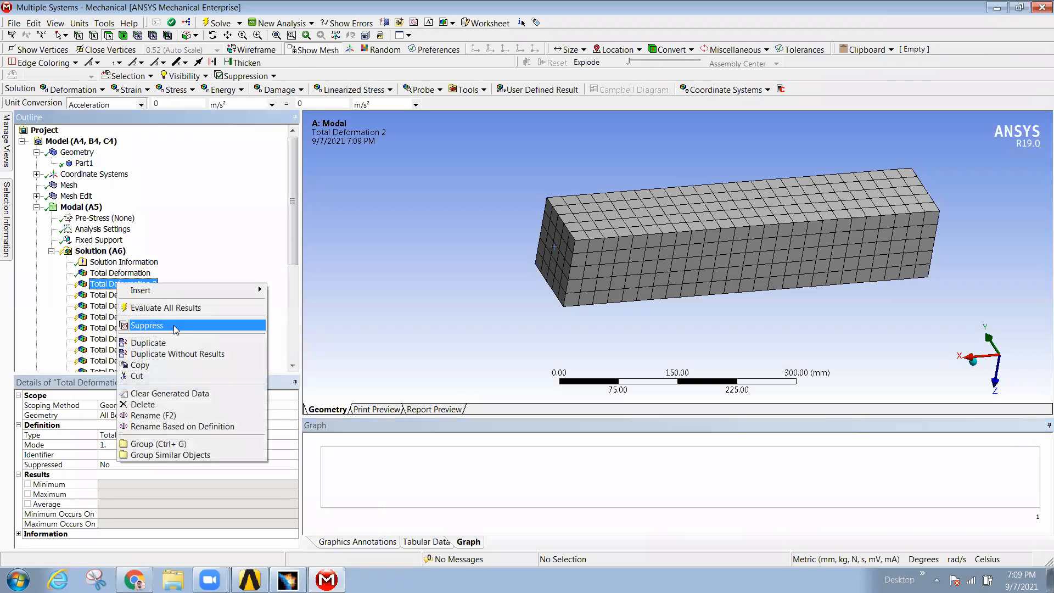
left_click(127, 308)
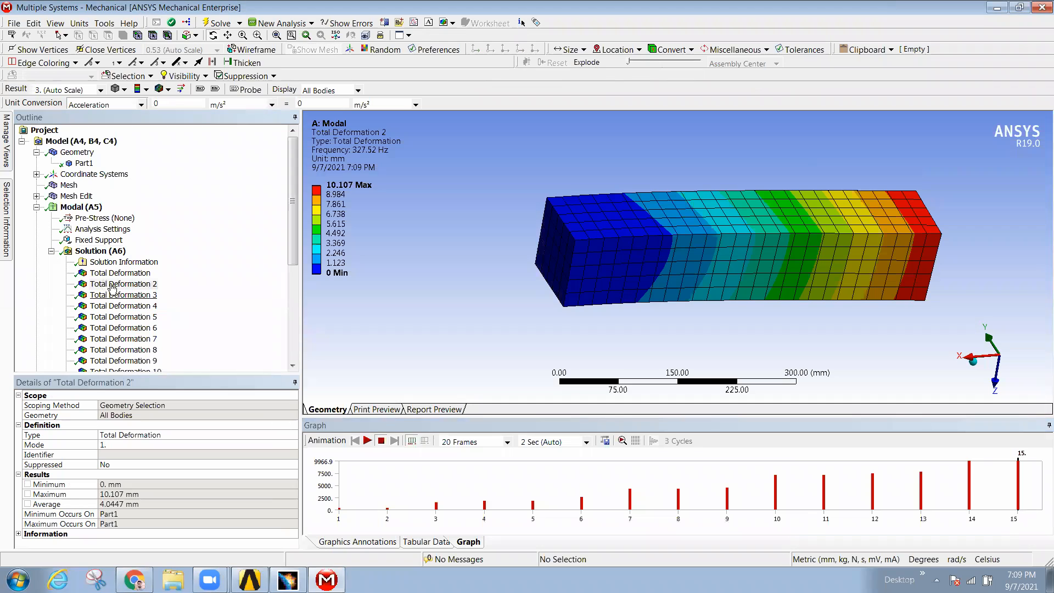
Step: Animate Total Deformation 2 with the mesh edges hidden and examine the mode shape from several angles
left_click(367, 439)
left_click_drag(658, 284, 494, 183)
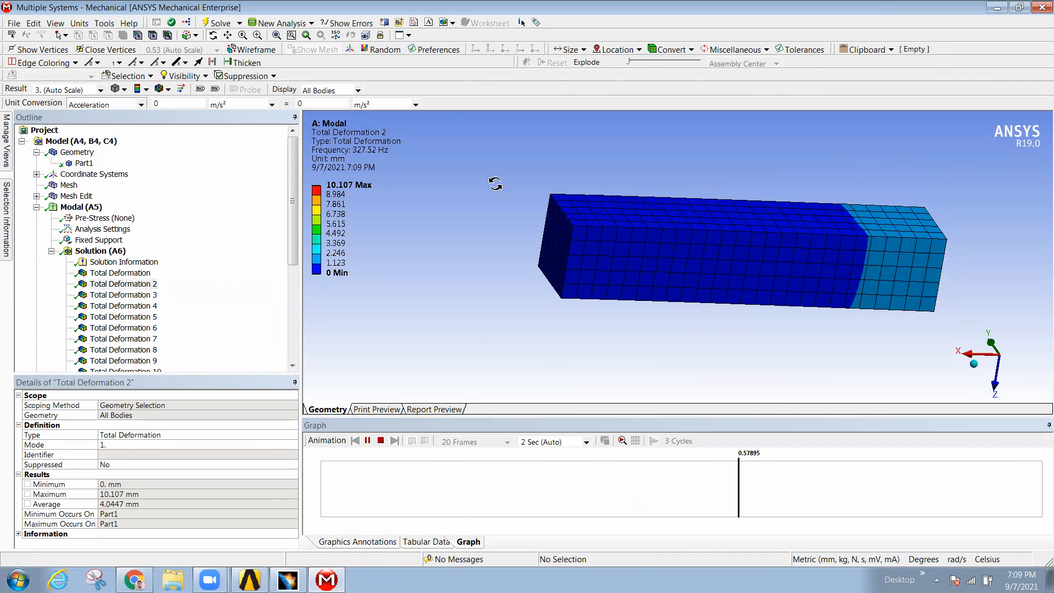
left_click(162, 89)
left_click(179, 105)
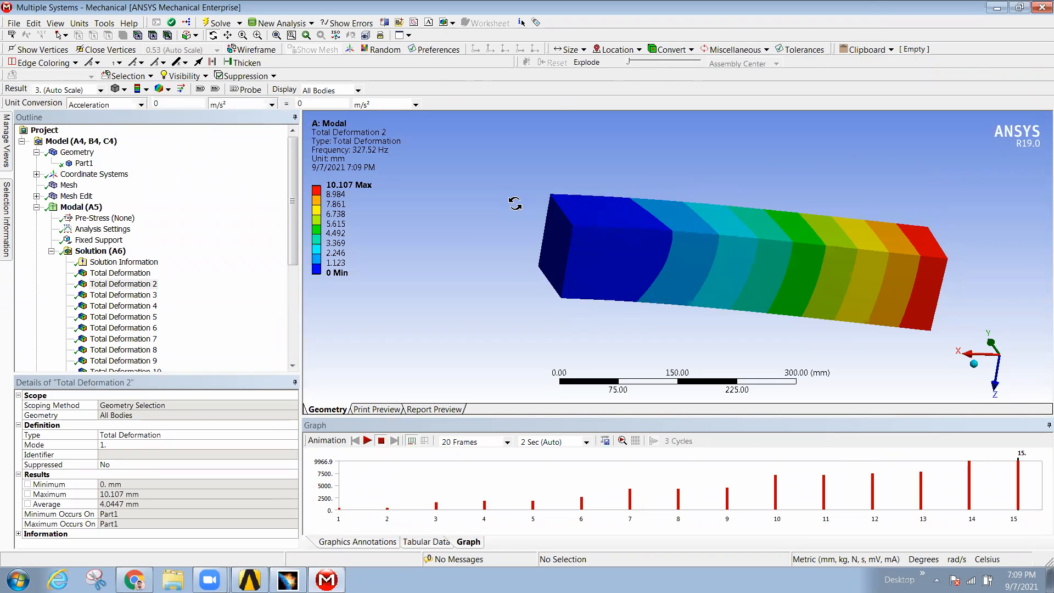
left_click_drag(477, 253, 464, 246)
left_click(366, 440)
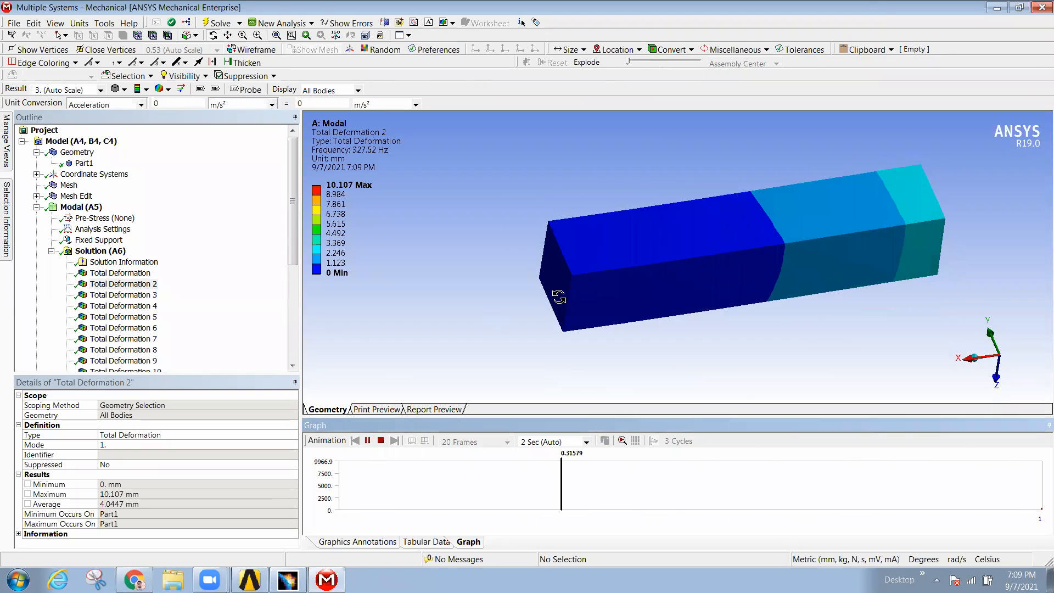
left_click_drag(553, 292, 525, 273)
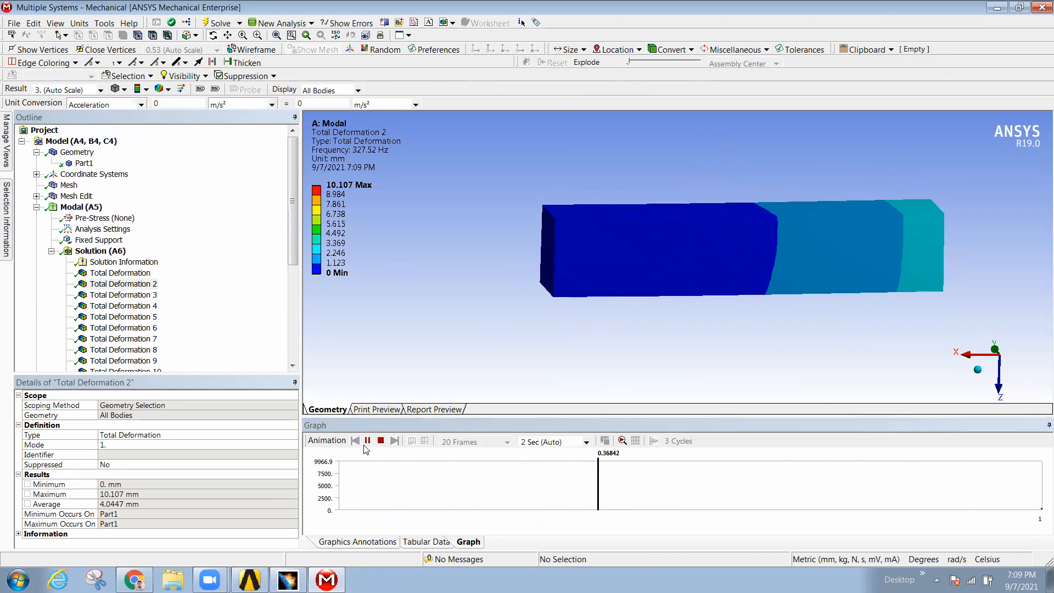
Step: Collapse the Modal (A5) branch and insert a Displacement into the Static Structural (B5) analysis
left_click(51, 251)
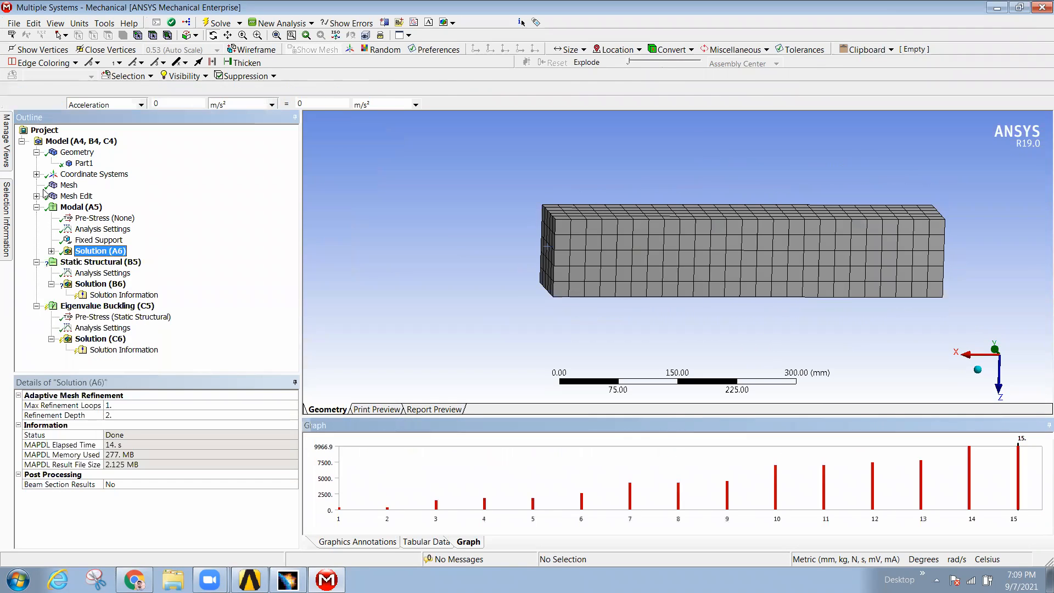
left_click(77, 207)
left_click(36, 207)
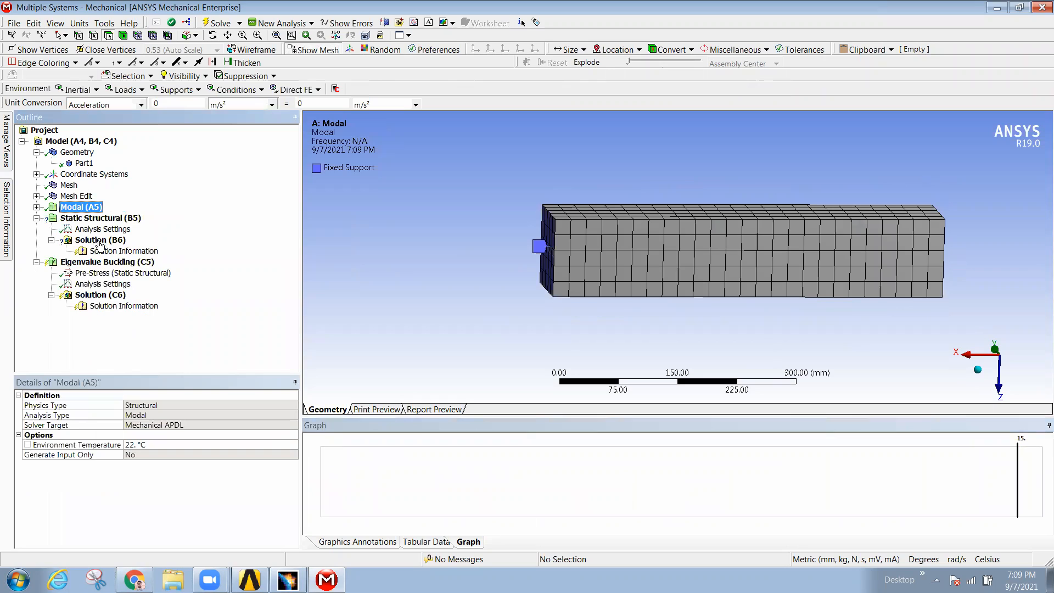
left_click(74, 219)
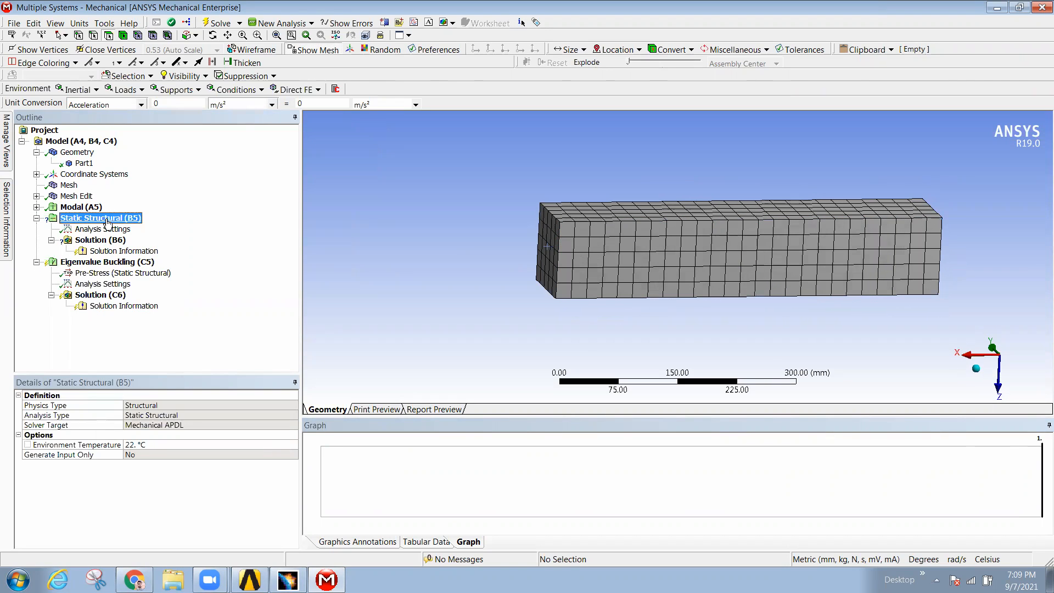
right_click(143, 219)
mouse_move(163, 226)
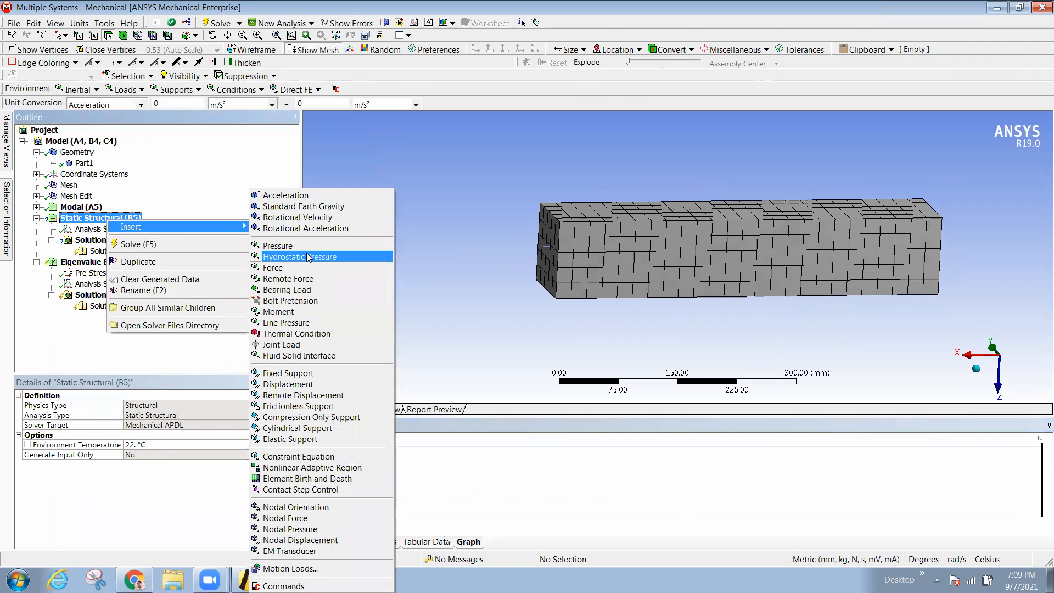
left_click(309, 384)
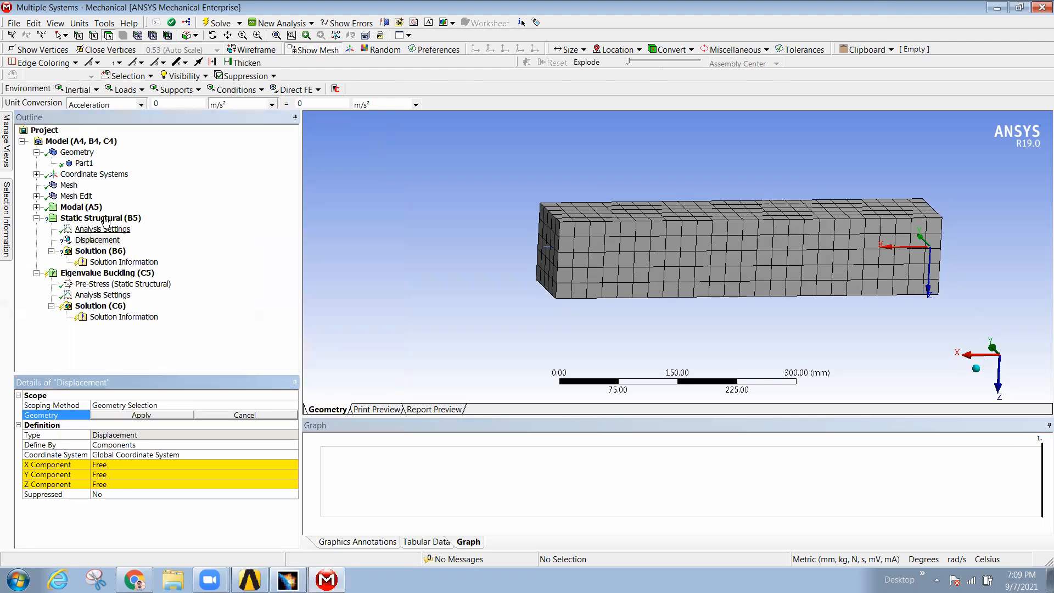
Step: Insert a Fixed Support into Static Structural (B5) and scope it to the upper and lower 100 mm edges of one end face
right_click(127, 222)
mouse_move(127, 224)
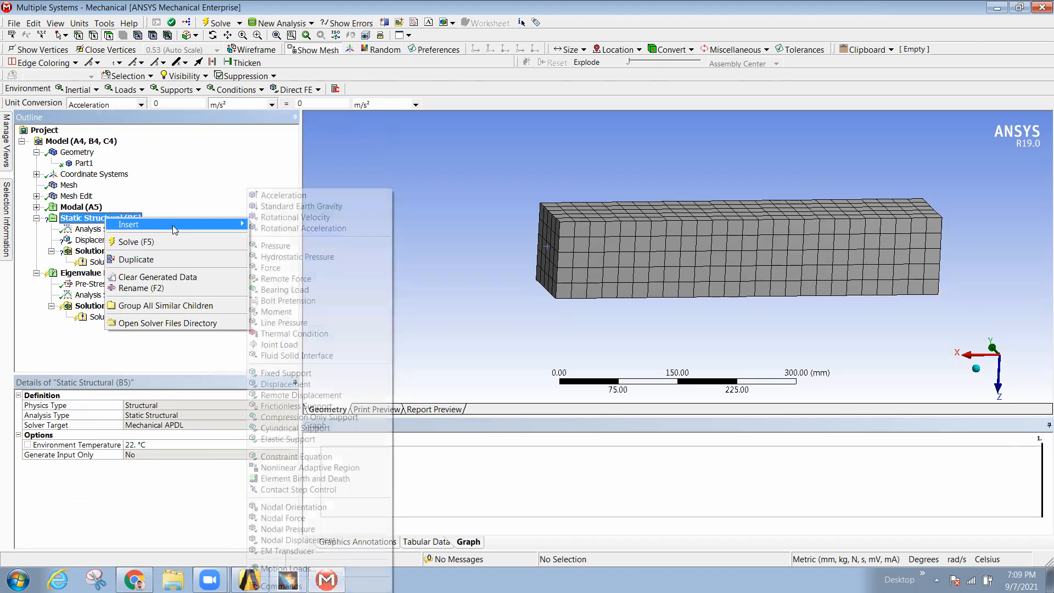
left_click(320, 373)
middle_click_drag(496, 295, 586, 283)
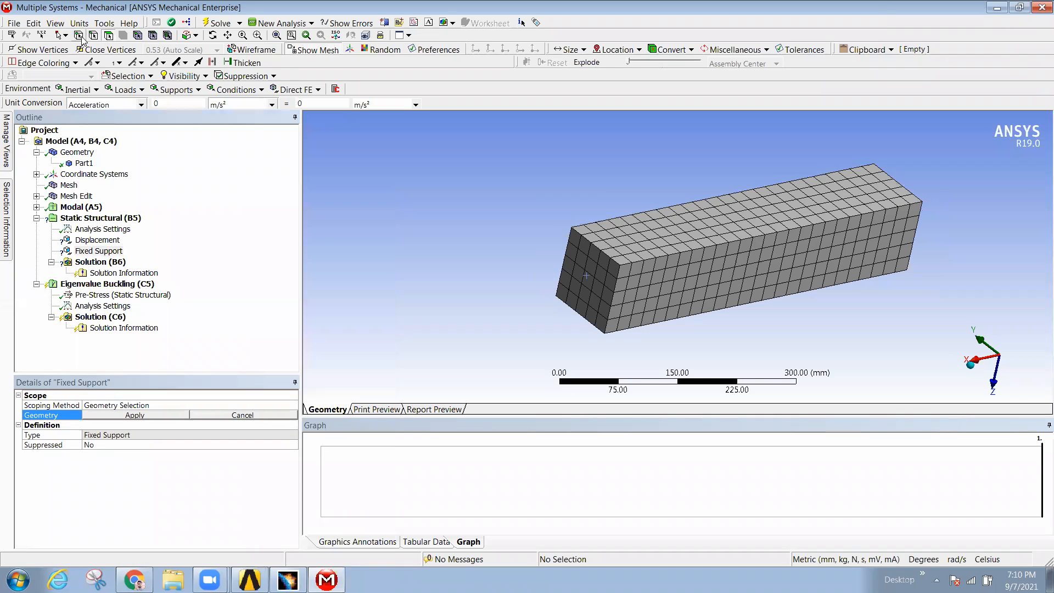
left_click(608, 258)
left_click(582, 322)
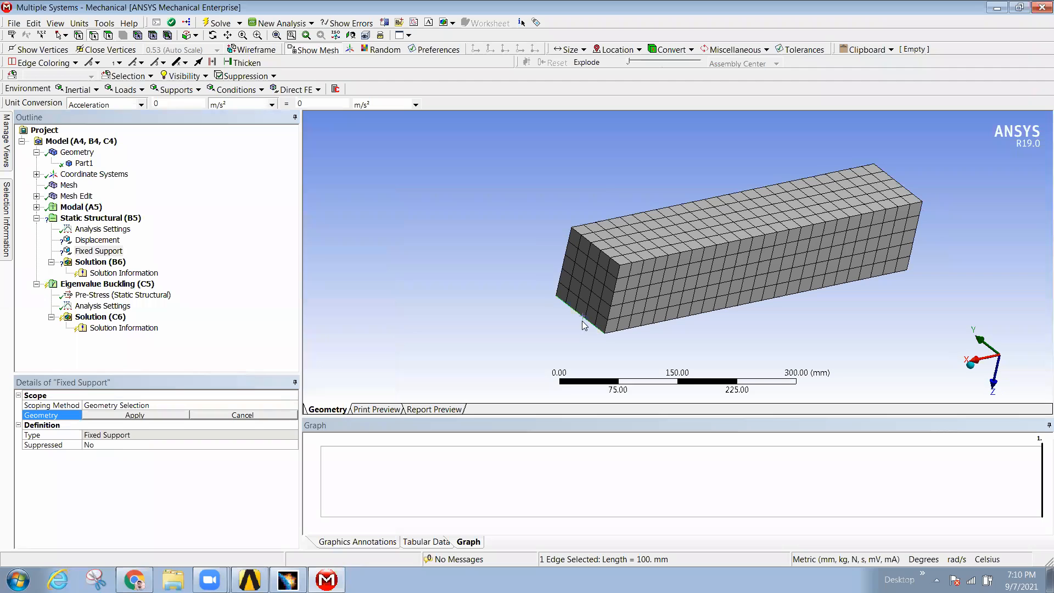
left_click(608, 258, "ctrl")
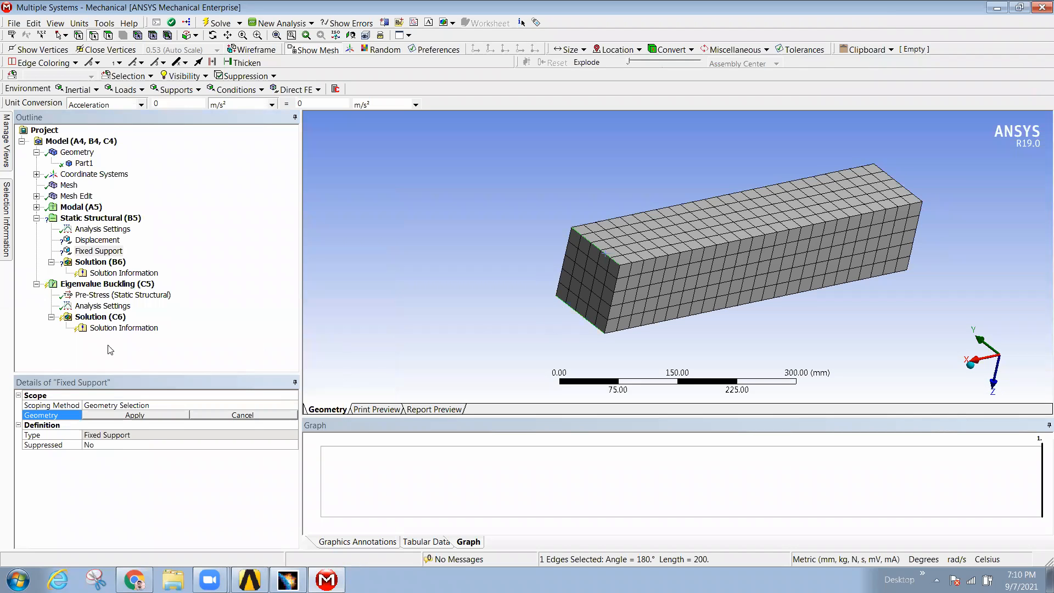
left_click(112, 415)
Step: Scope the Displacement to the lower 100 mm edge of the end face opposite the fixed support
middle_click_drag(701, 294, 593, 291)
left_click(97, 240)
middle_click_drag(716, 272, 614, 262)
left_click(970, 274)
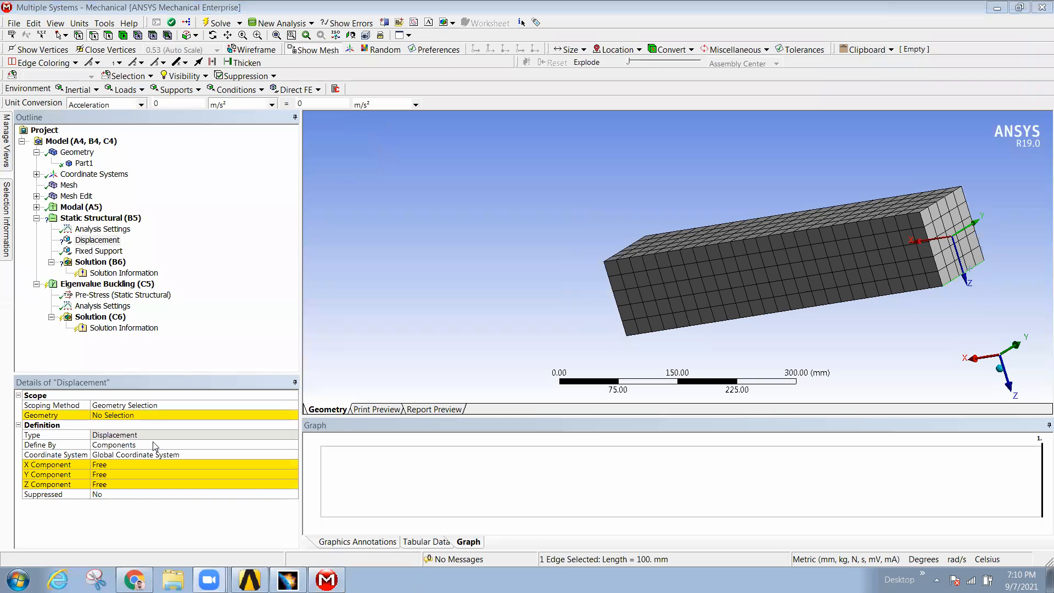
left_click(137, 417)
left_click(106, 415)
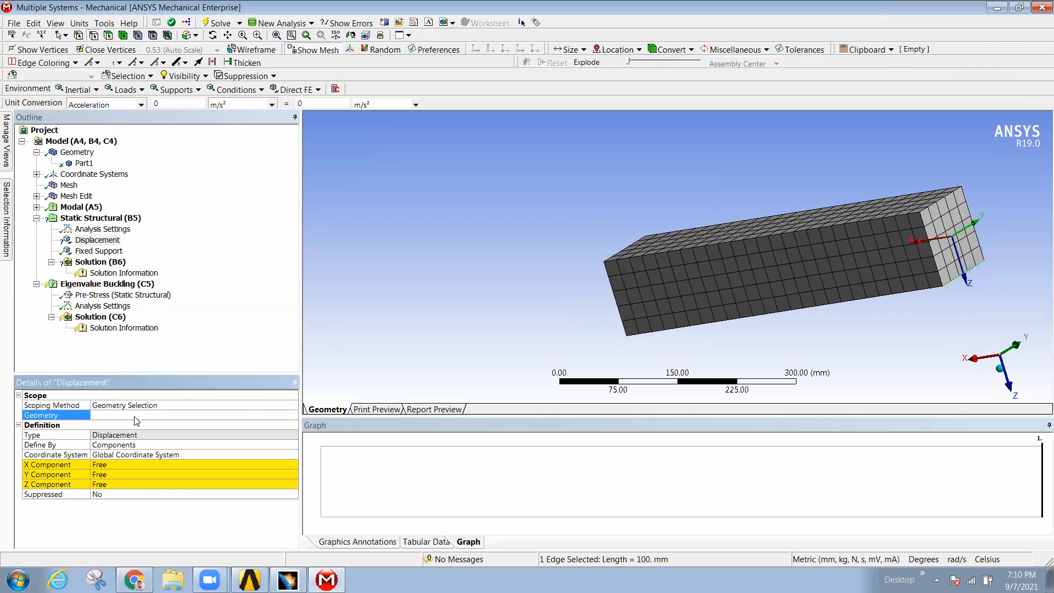
Step: Set the Displacement's Z Component to 5 mm and check its direction on the beam
middle_click_drag(807, 275, 841, 281)
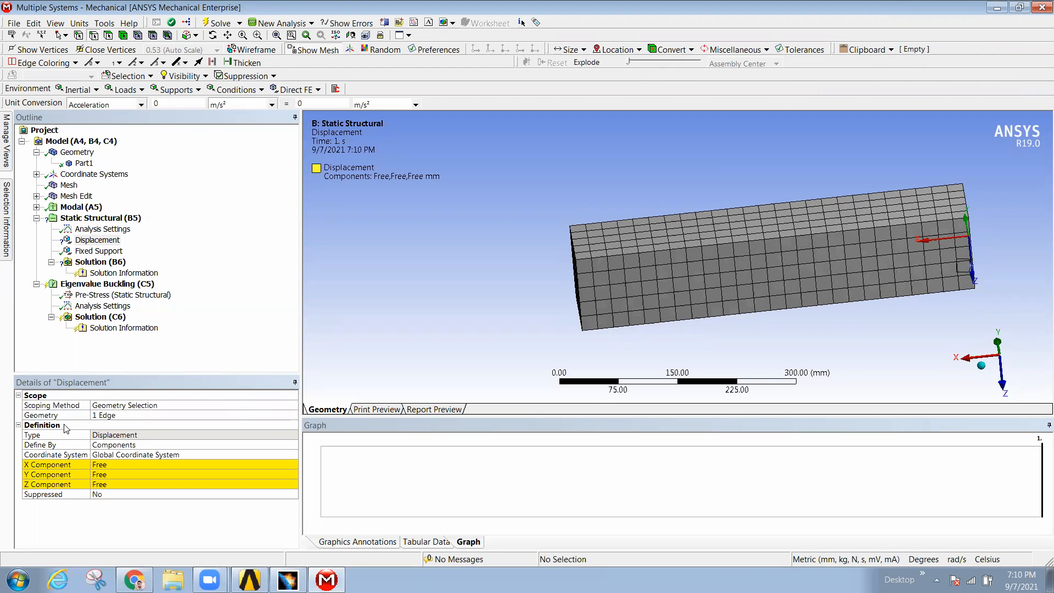
left_click(113, 485)
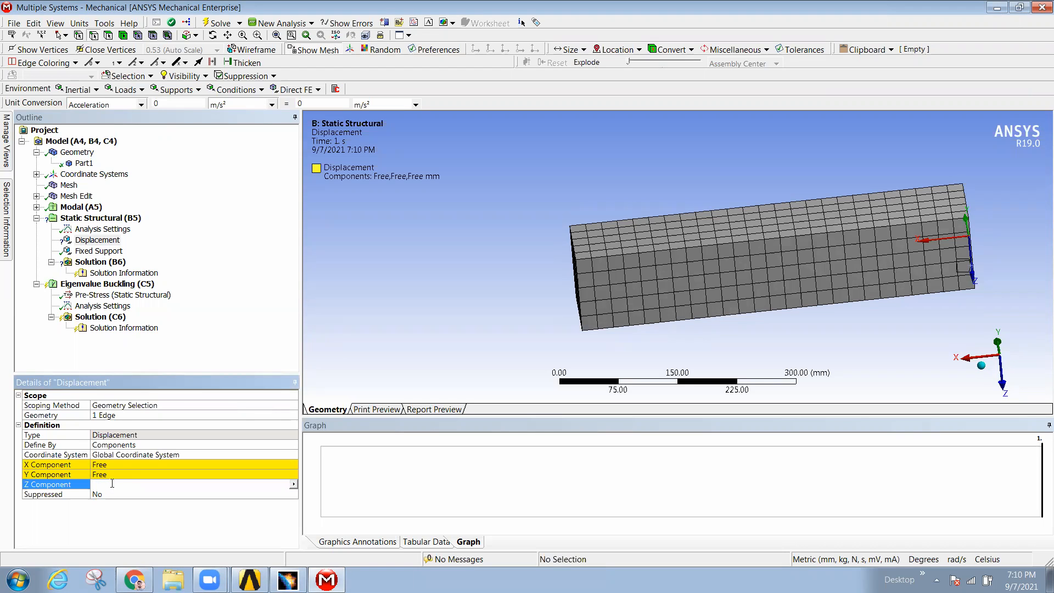
type("5")
key("Return")
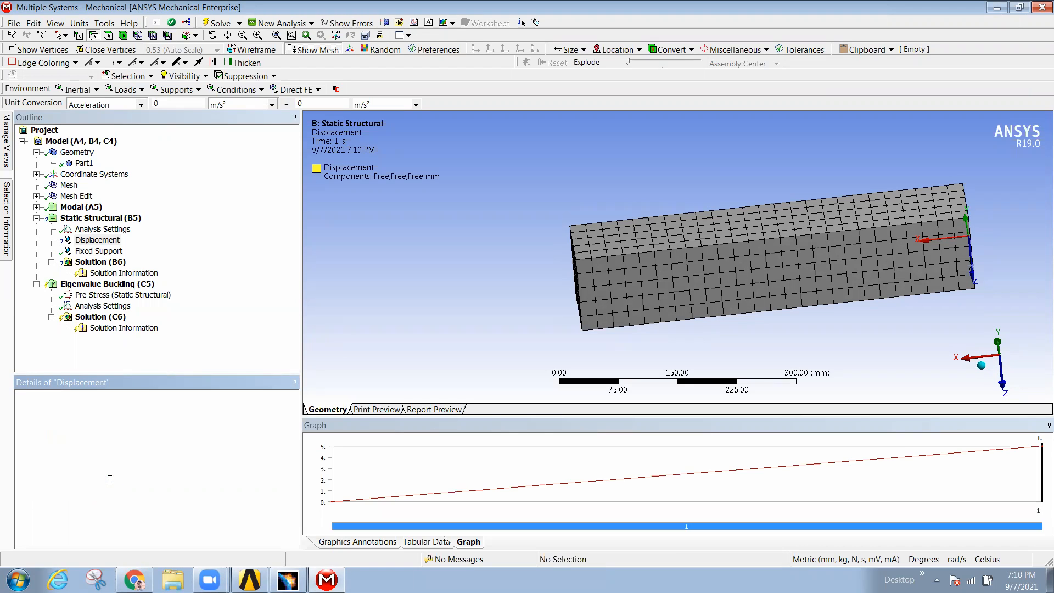
mouse_move(663, 277)
middle_mouse_down()
mouse_move(653, 256)
mouse_move(647, 266)
middle_mouse_up()
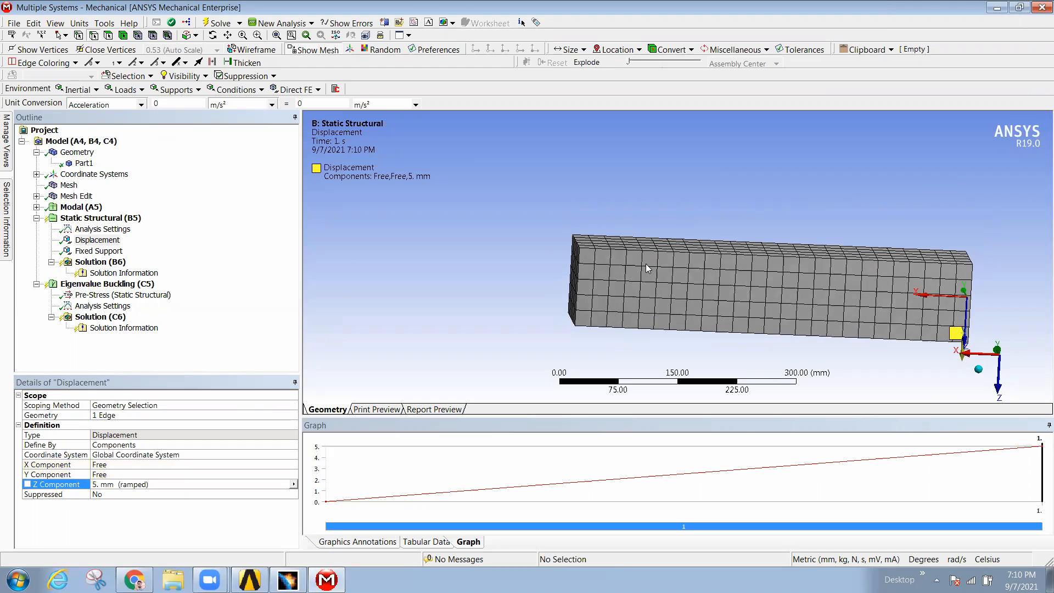
middle_click_drag(859, 333, 731, 325)
middle_click_drag(906, 323, 1010, 325)
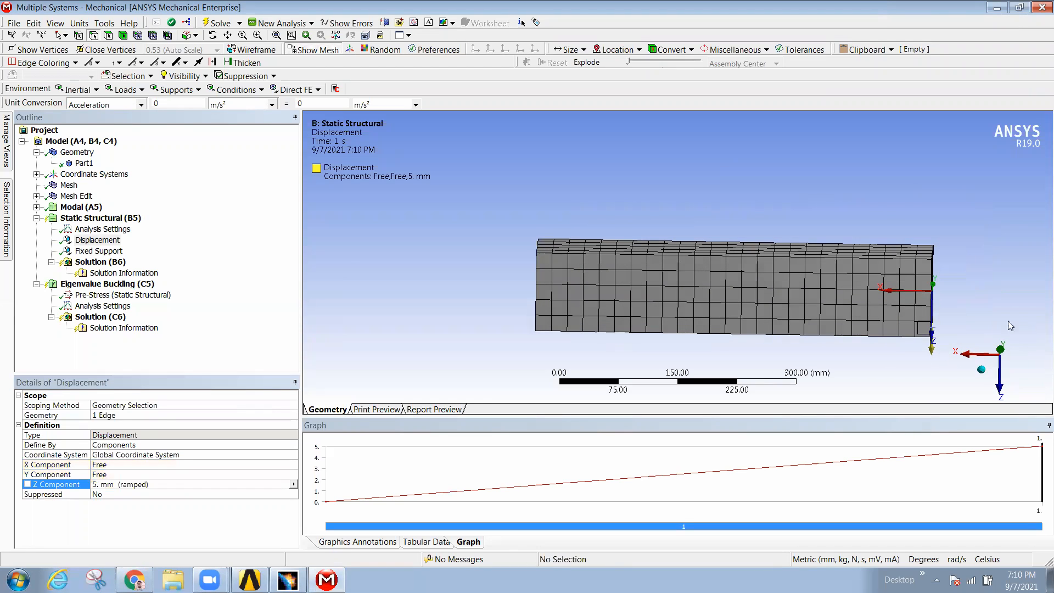
Step: Insert Total Deformation and Equivalent (von-Mises) Stress results into the static structural Solution (B6)
left_click(104, 262)
right_click(110, 265)
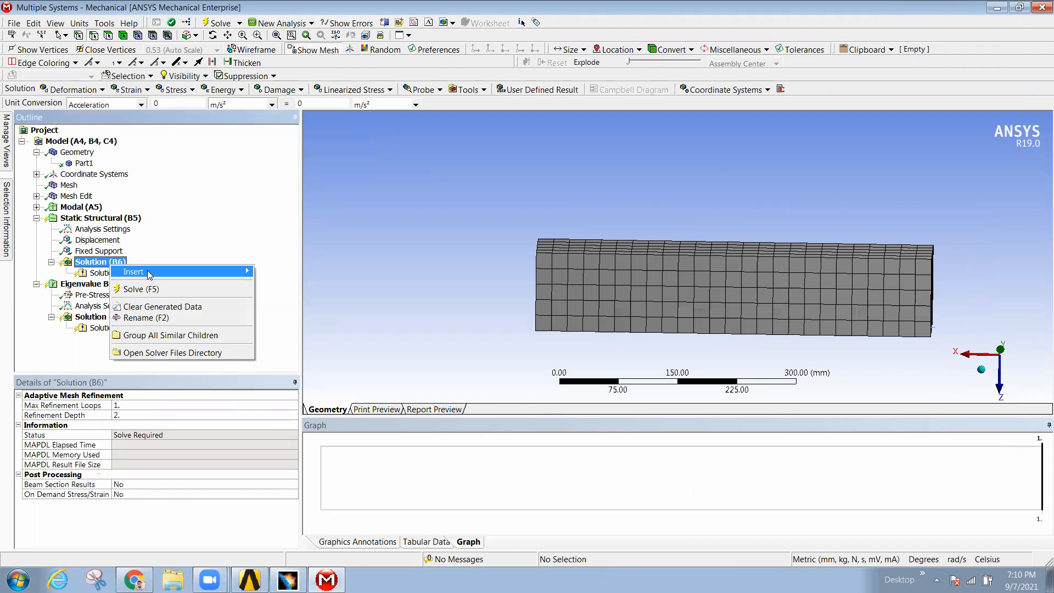
mouse_move(181, 271)
mouse_move(320, 279)
left_click(384, 271)
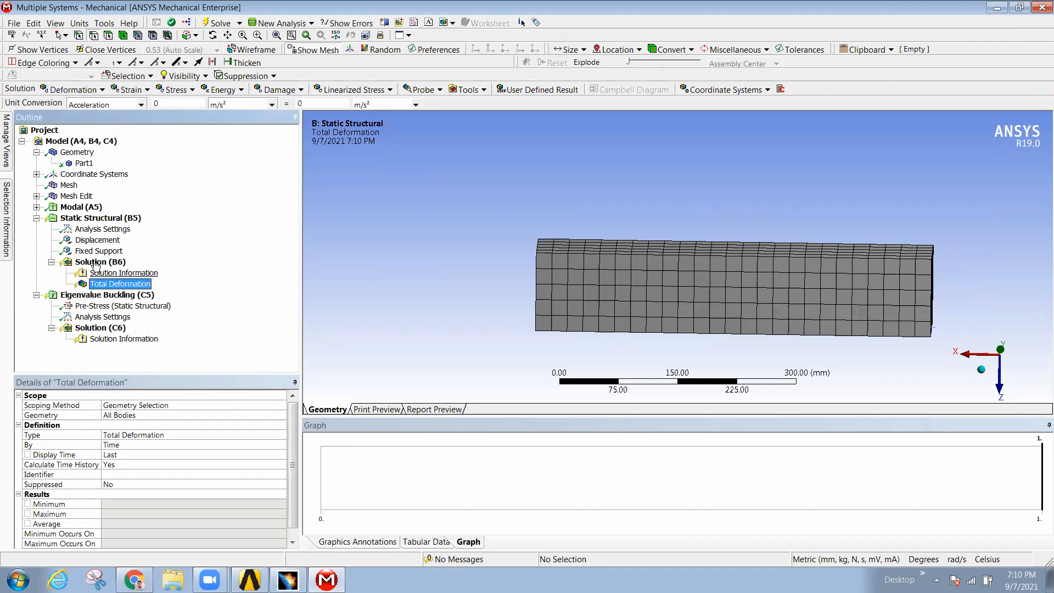
mouse_move(219, 268)
mouse_move(329, 289)
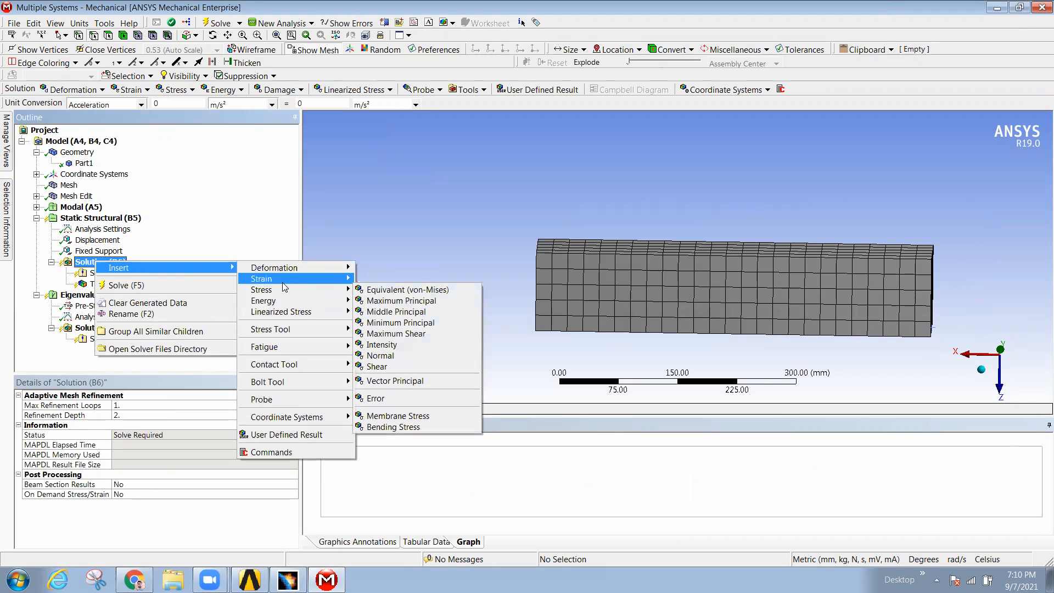
left_click(406, 289)
Step: Insert an Equivalent (von-Mises) elastic strain result into Solution (B6) and solve the static structural analysis
left_click(93, 262)
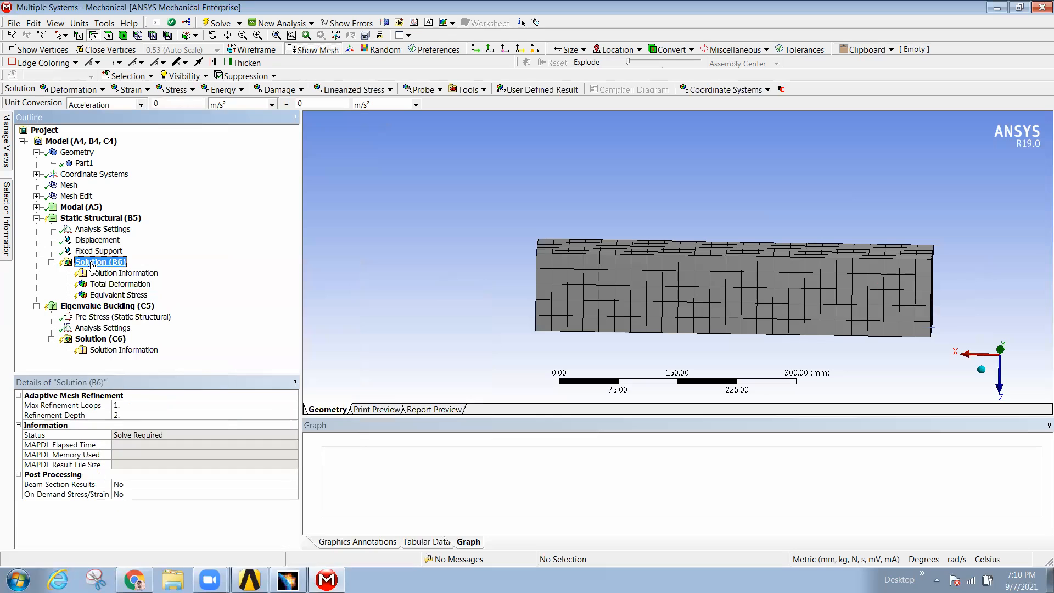
right_click(93, 263)
mouse_move(126, 269)
mouse_move(308, 279)
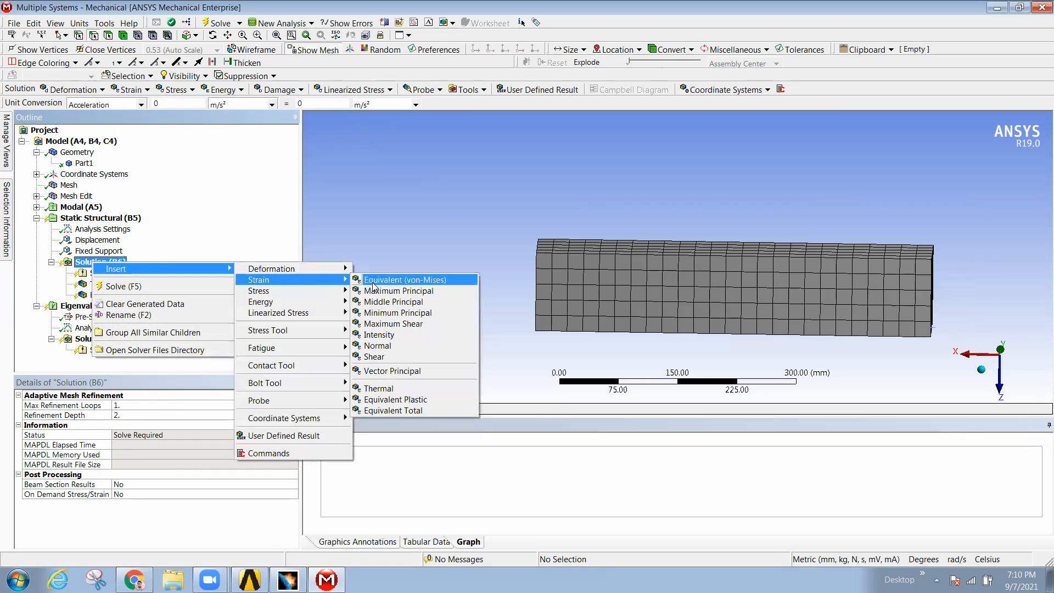
left_click(406, 280)
left_click(92, 262)
right_click(92, 262)
left_click(136, 285)
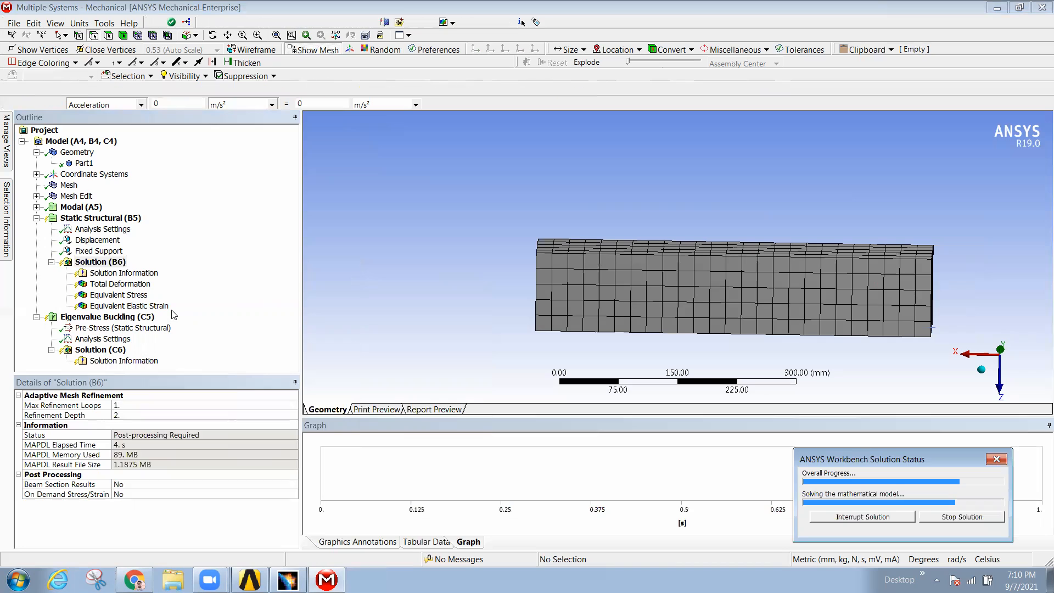
Step: Review the Equivalent Elastic Strain, Equivalent Stress and Total Deformation contours of the beam in turn
middle_click_drag(693, 267, 640, 265)
left_click(141, 307)
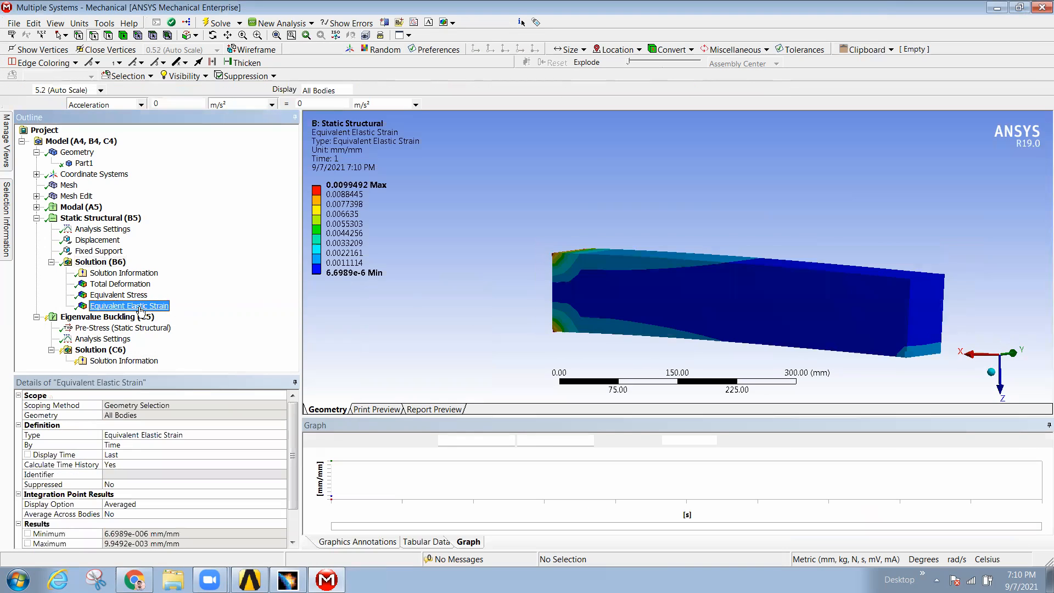
left_click(134, 294)
mouse_move(701, 305)
middle_mouse_down()
mouse_move(841, 308)
mouse_move(708, 307)
middle_mouse_up()
left_click(120, 284)
middle_click_drag(571, 273, 538, 277)
Step: Animate the static structural Total Deformation and examine the bending beam and its contour legend from several views
left_click(367, 440)
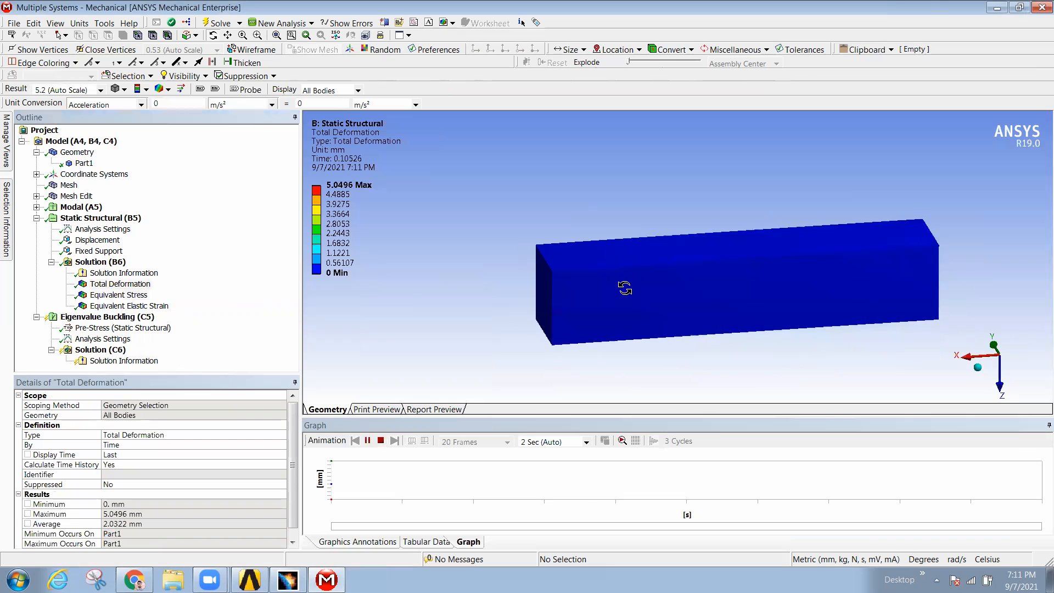
middle_click_drag(563, 313, 564, 310)
middle_click_drag(696, 332, 640, 278, "ctrl")
middle_click_drag(555, 306, 536, 308)
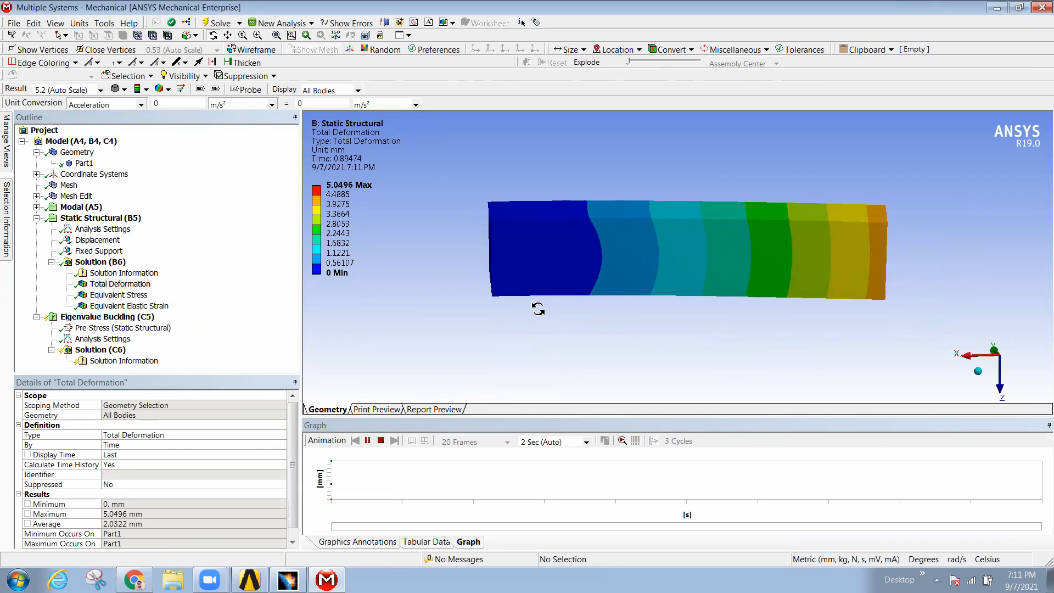
scroll(705, 283, "down", 3)
scroll(706, 283, "up", 5)
scroll(707, 282, "up", 2)
mouse_move(710, 276)
middle_mouse_down("ctrl")
mouse_move(750, 266)
mouse_move(720, 280)
middle_mouse_up("ctrl")
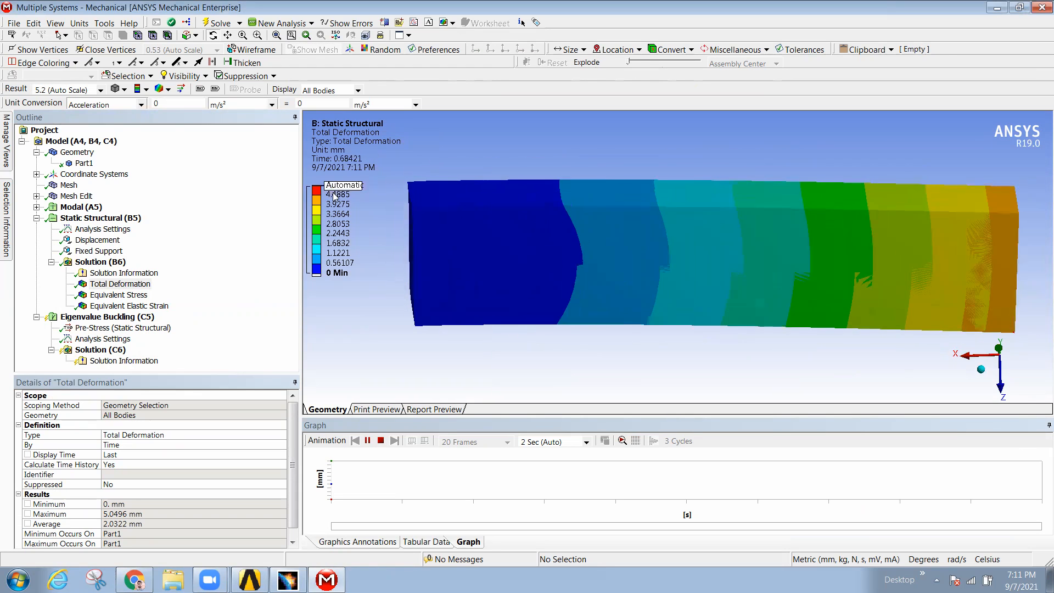
middle_click_drag(711, 285, 721, 279)
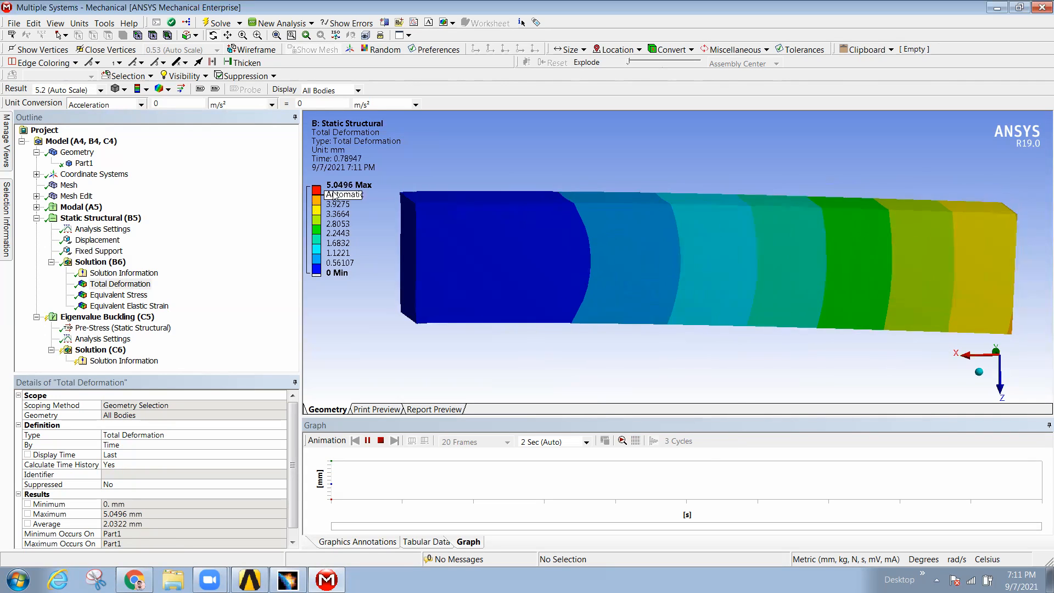
left_click(329, 334)
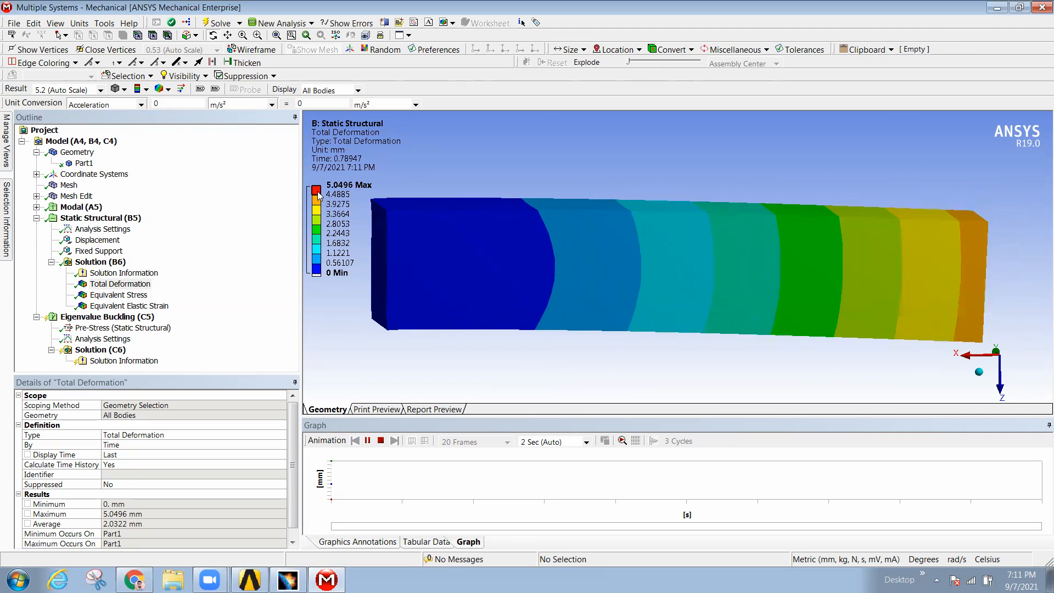
Step: Examine the Equivalent Stress distribution around the beam's fixed end
left_click(118, 295)
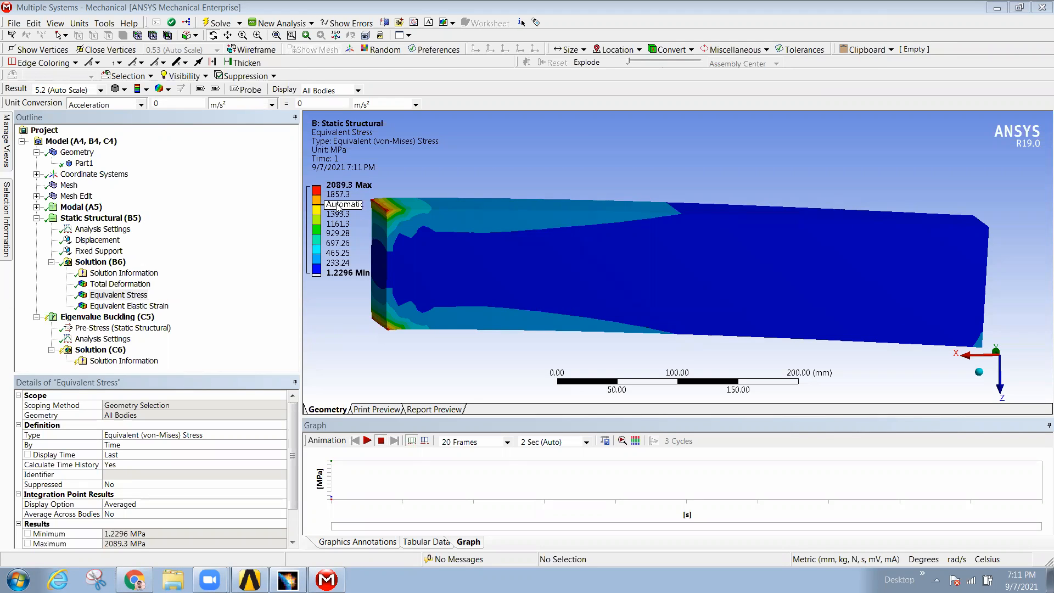
middle_click_drag(465, 319, 477, 324)
scroll(477, 325, "down", 3)
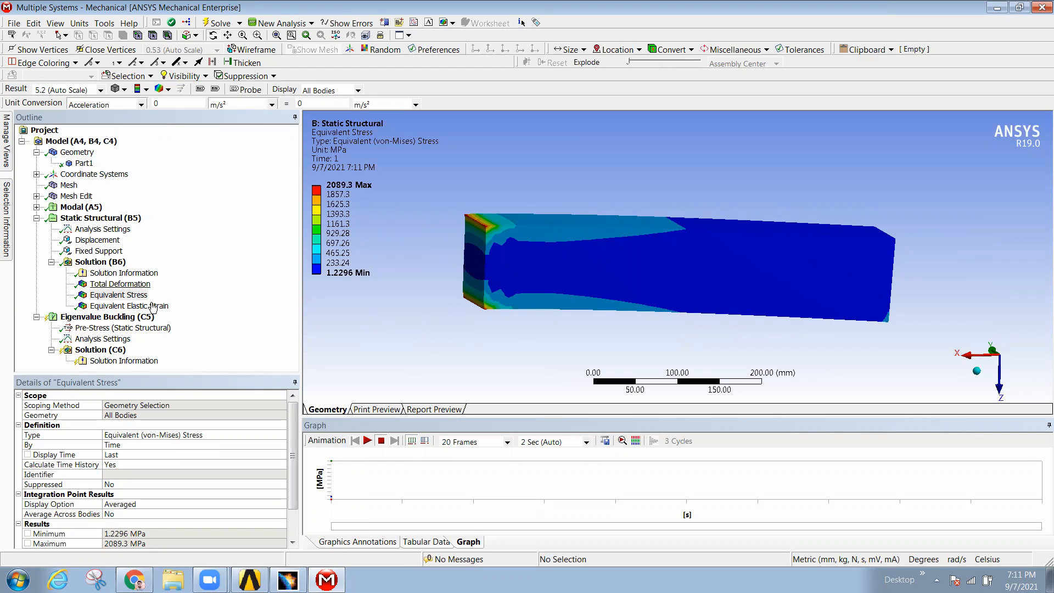
Step: Set the Newton-Raphson Option to Full in the Nonlinear Controls of the static structural Analysis Settings
left_click(112, 228)
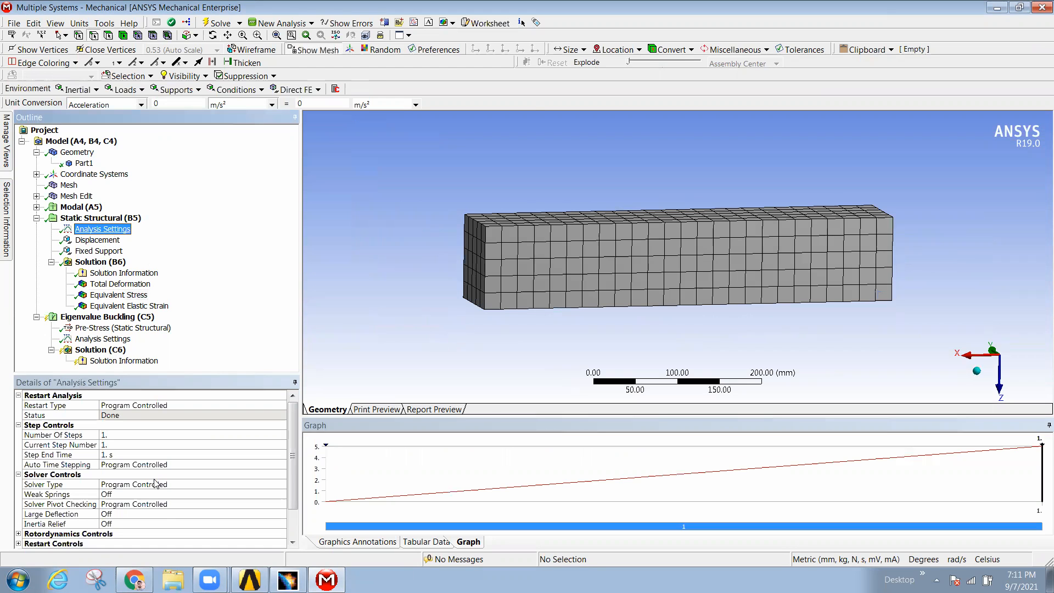
left_click_drag(291, 459, 293, 486)
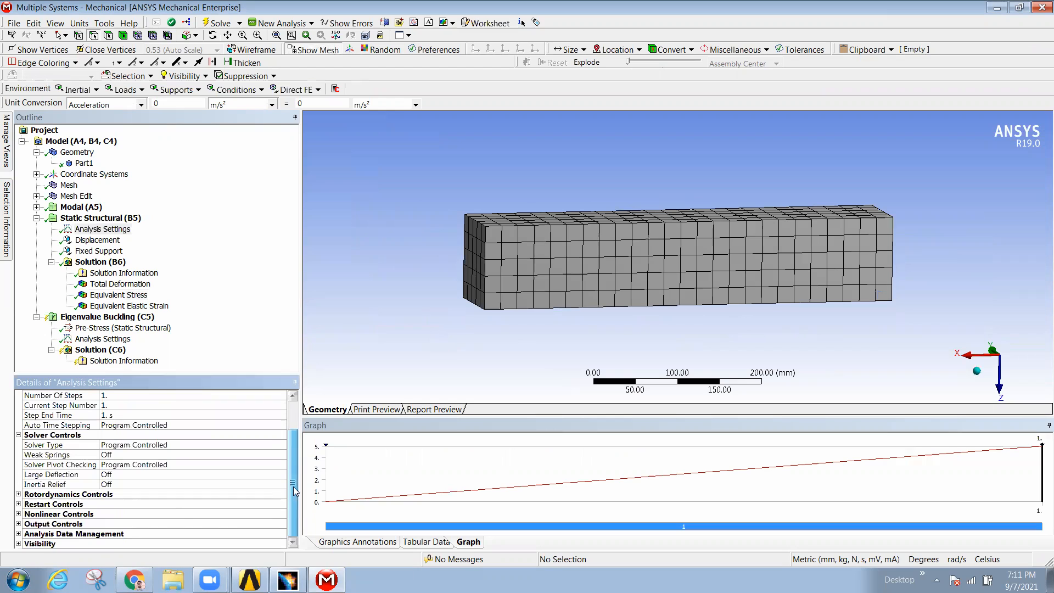
left_click(18, 514)
scroll(137, 520, "down", 2)
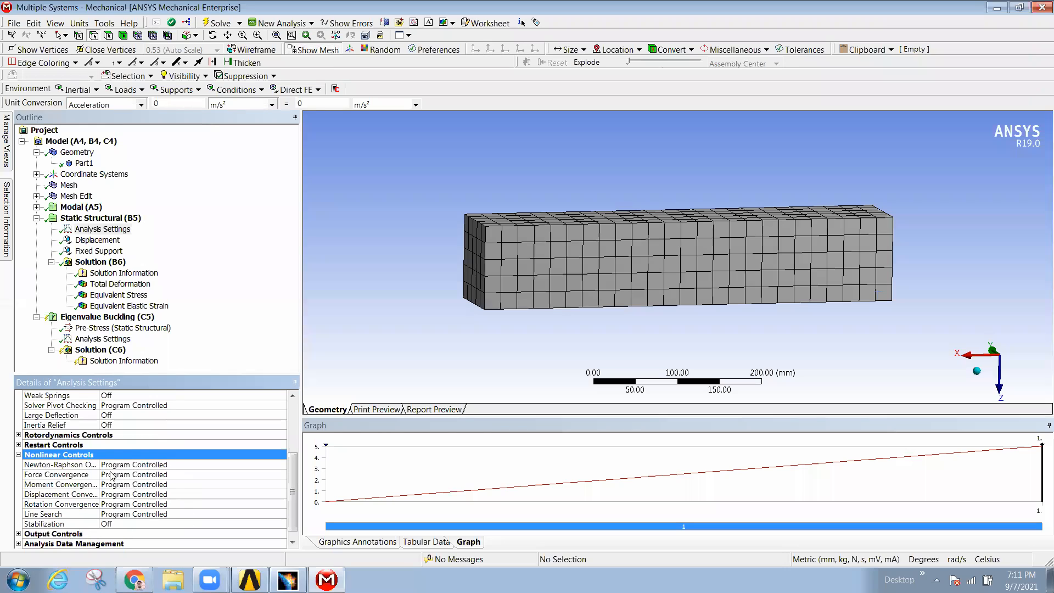
left_click(269, 467)
left_click(269, 466)
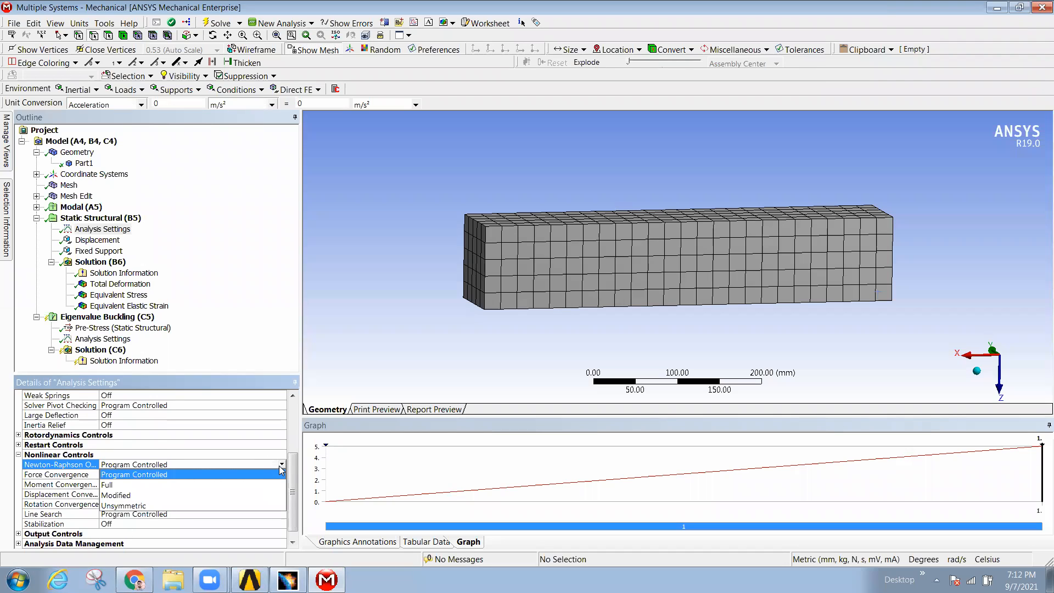
left_click(136, 485)
scroll(146, 484, "down", 2)
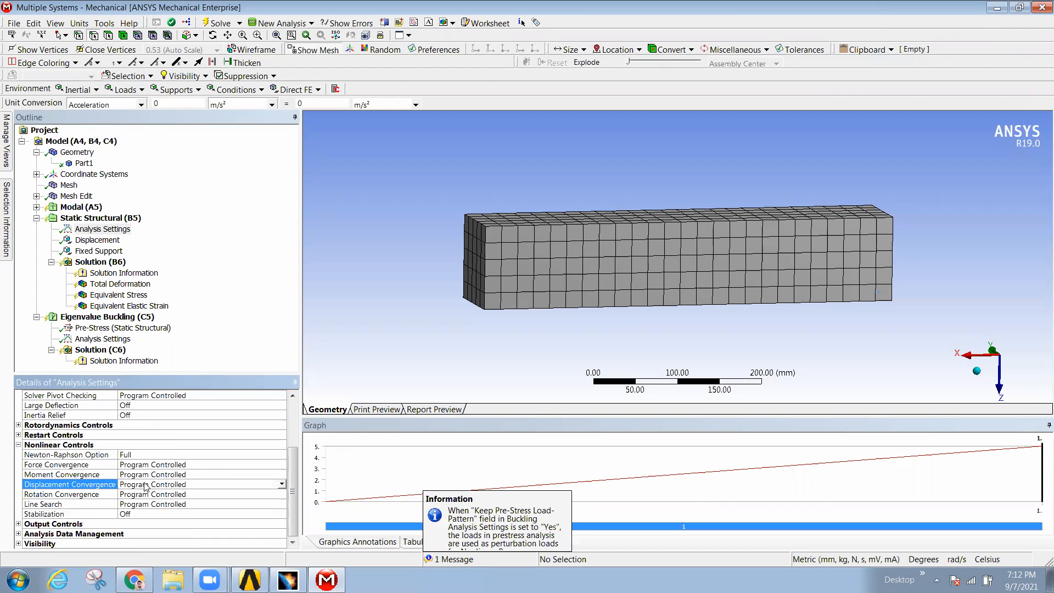
Step: Turn on Force Convergence and Large Deflection in the static structural Analysis Settings
left_click(220, 465)
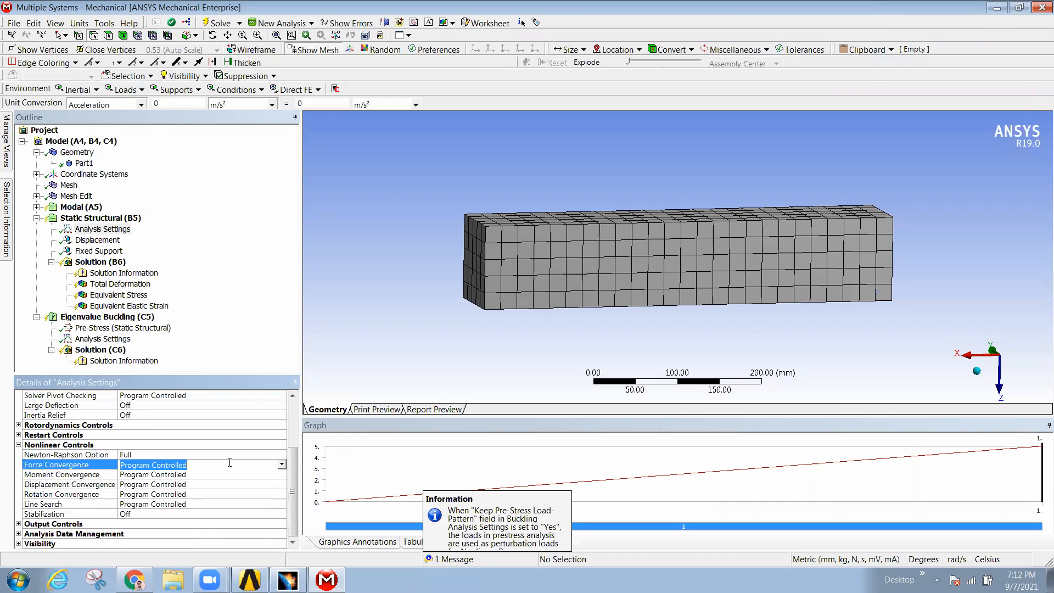
left_click(281, 464)
left_click(144, 484)
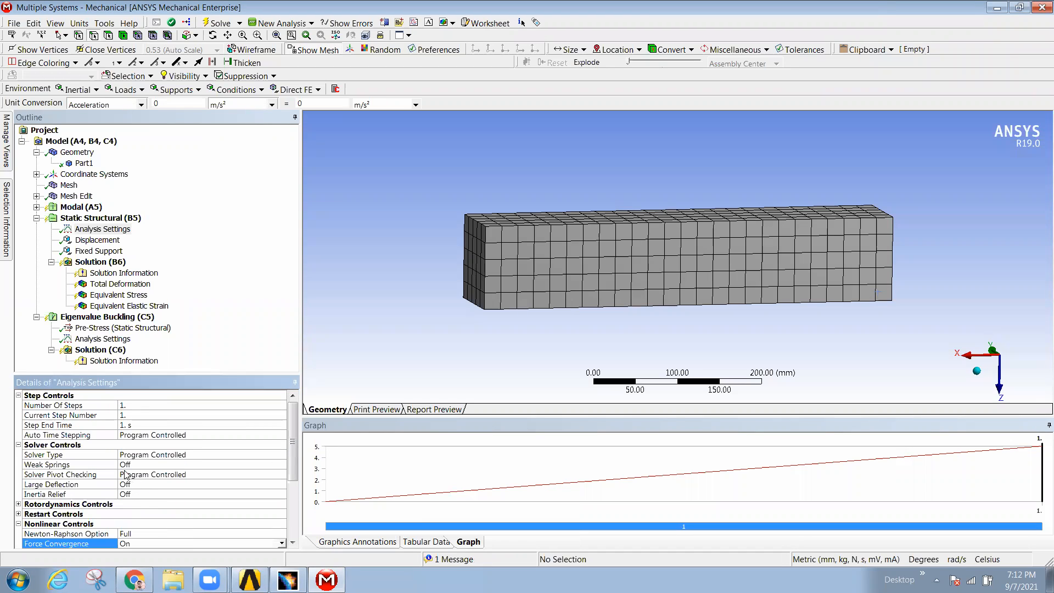
left_click(226, 480)
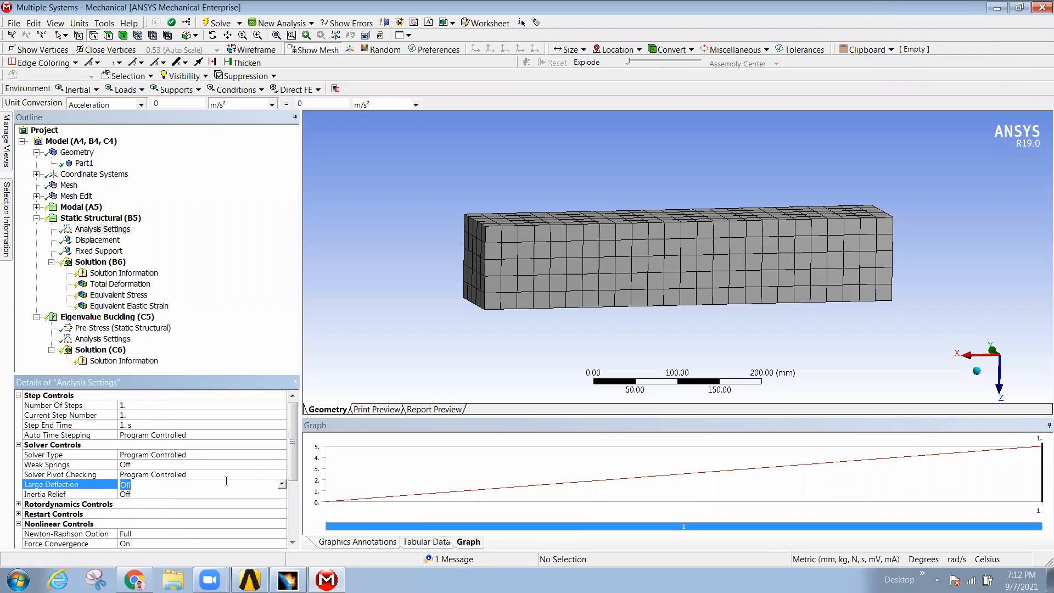
left_click(281, 484)
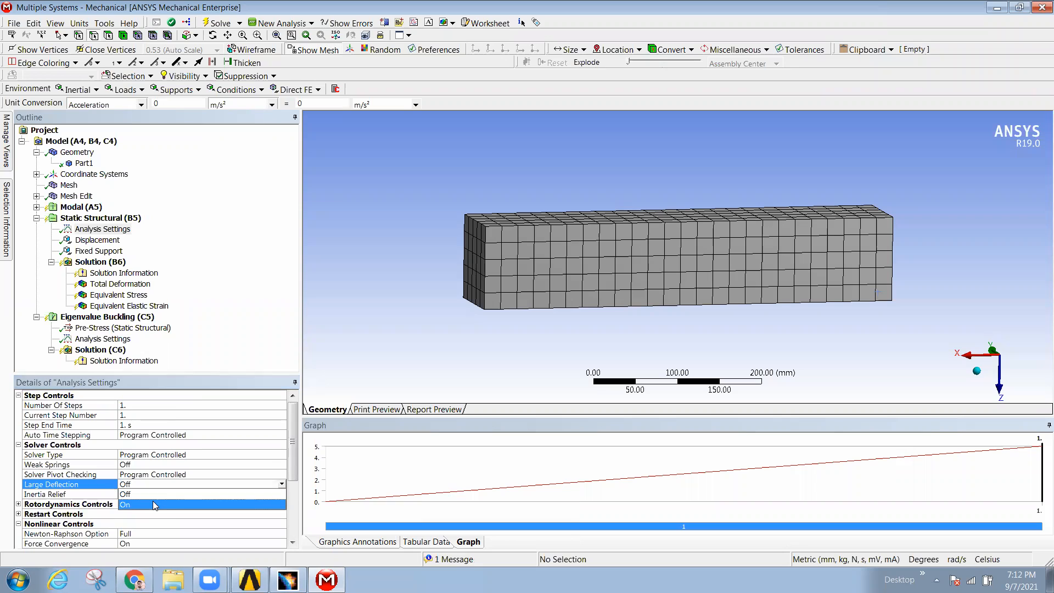
left_click(153, 502)
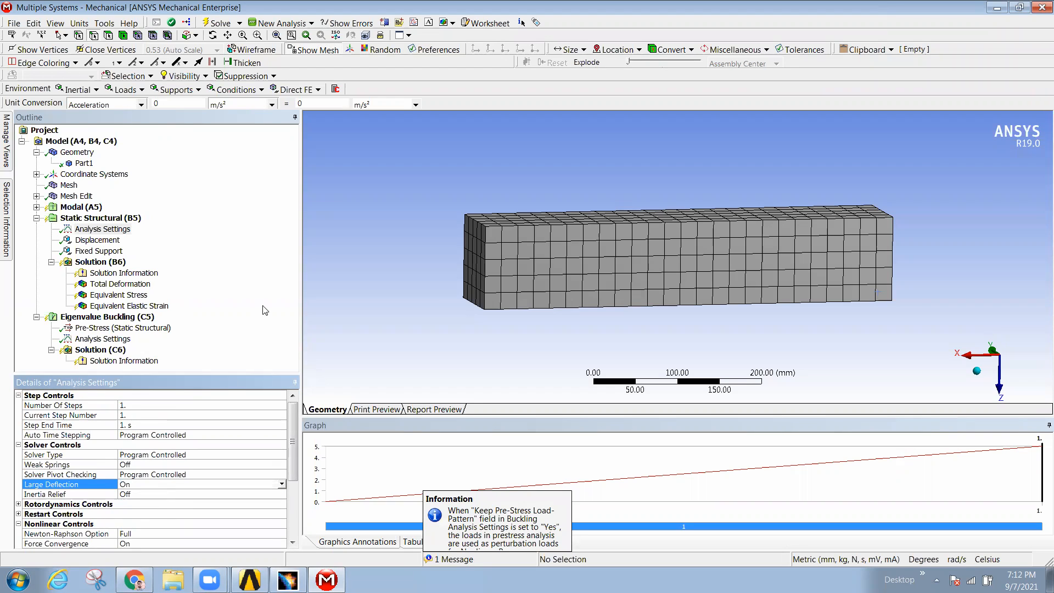
left_click(224, 273)
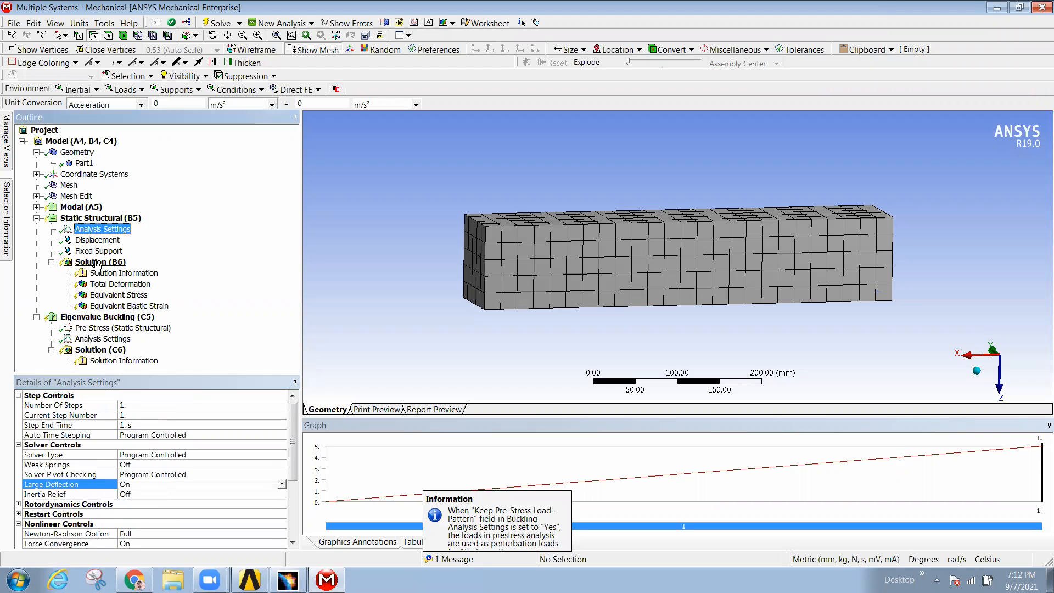
Step: Show the Equivalent Stress result and capture its title and contour legend with the Snipping Tool
left_click(116, 295)
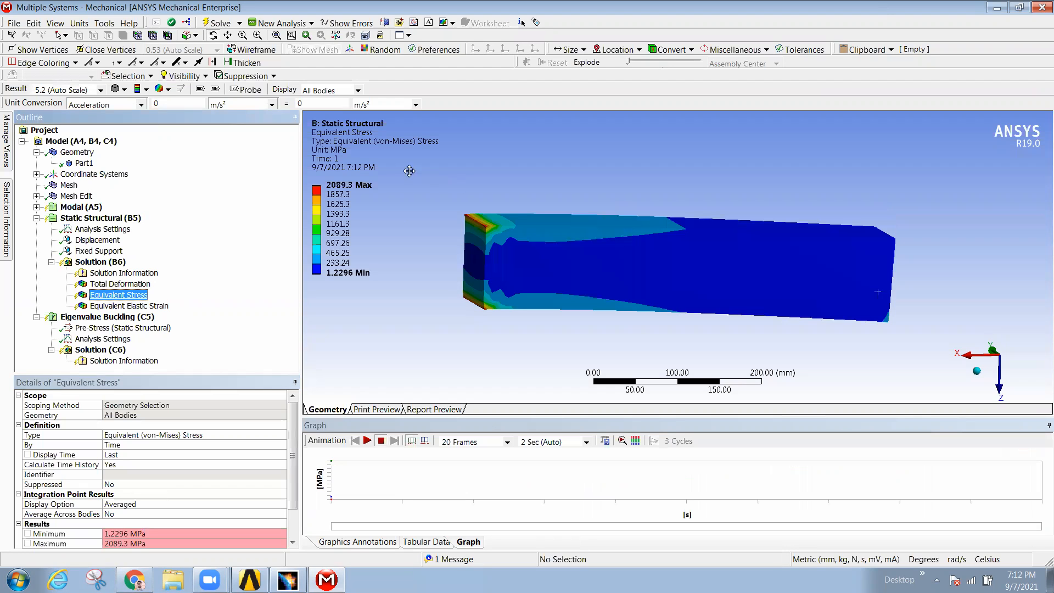
left_click(96, 579)
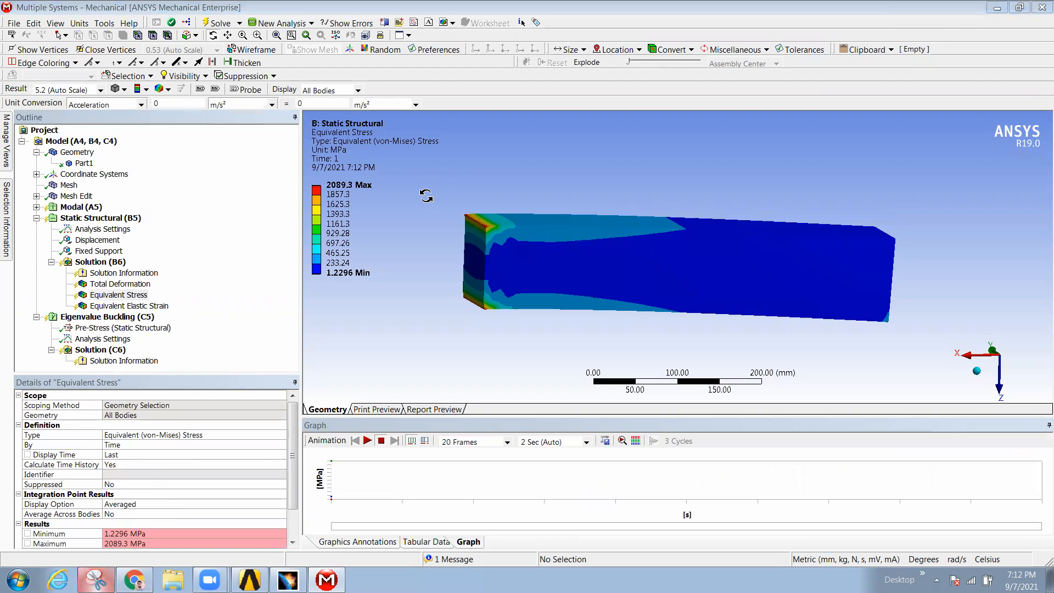
left_click_drag(306, 113, 446, 314)
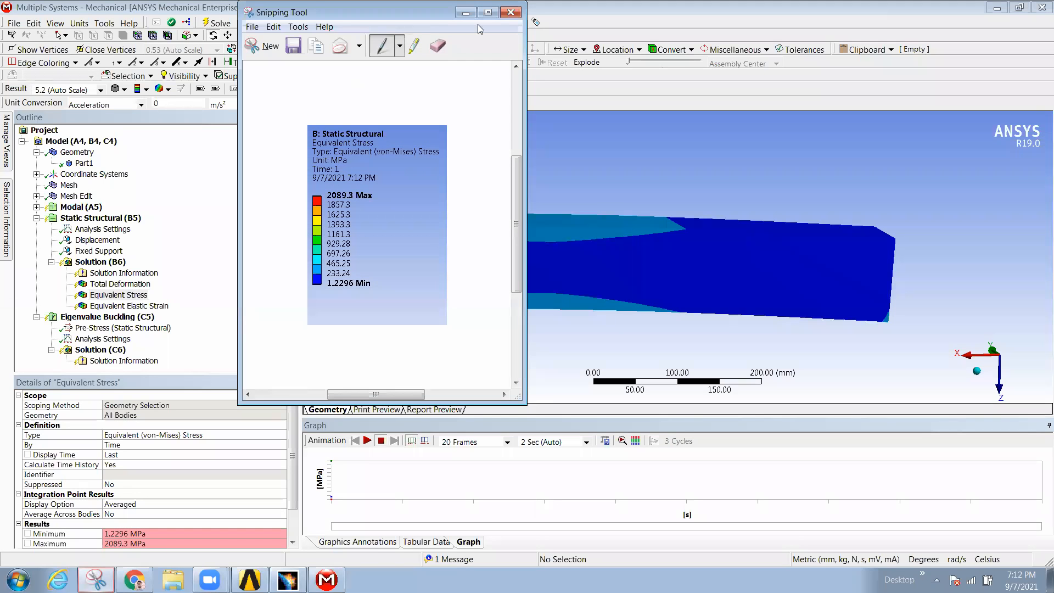
Step: Solve the static structural analysis with the nonlinear settings and show the Equivalent Stress result on the beam
left_click(583, 337)
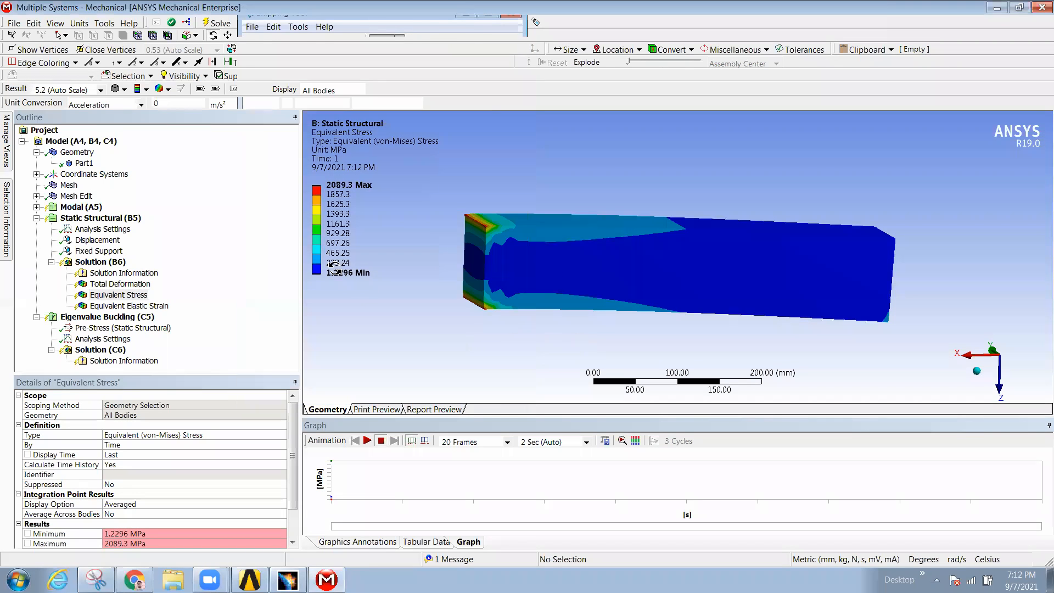
right_click(116, 263)
left_click(137, 282)
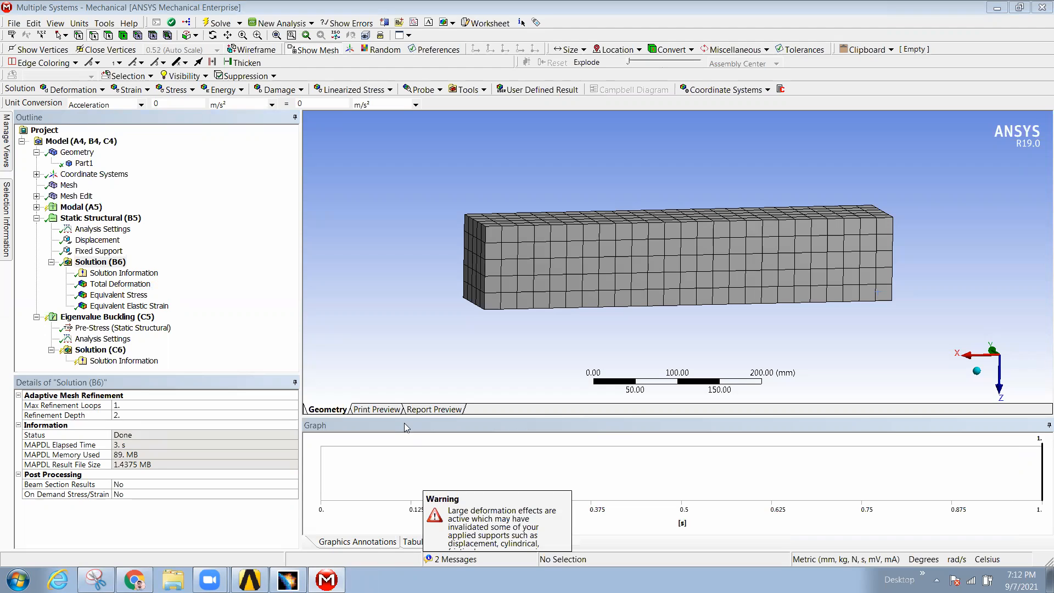
left_click(109, 295)
left_click_drag(343, 253, 405, 219)
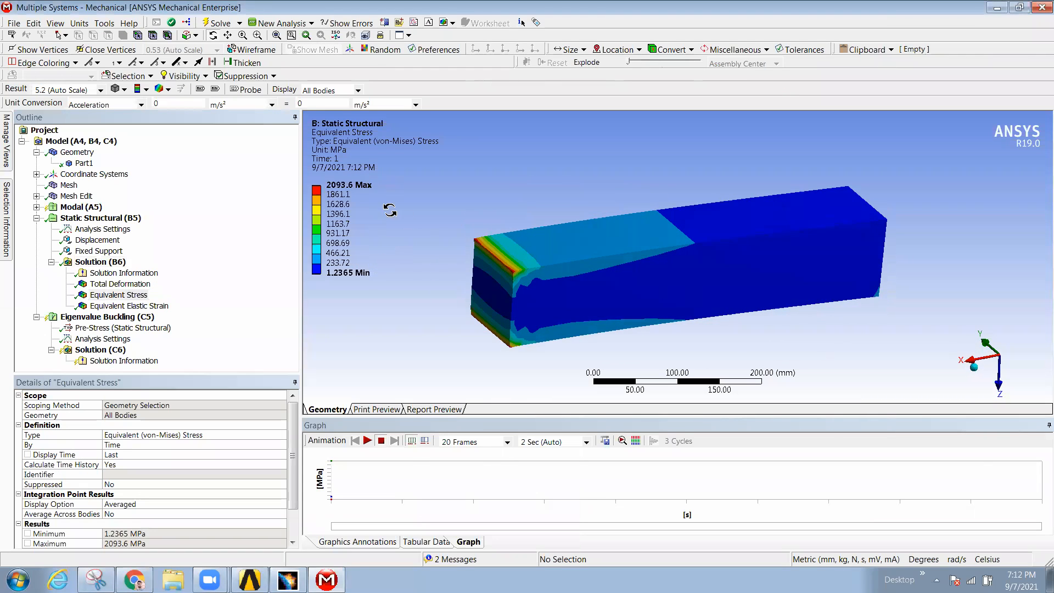
Step: Place the captured legend in the Snipping Tool beside the model and mark its maximum stress value with the pen
left_click(96, 579)
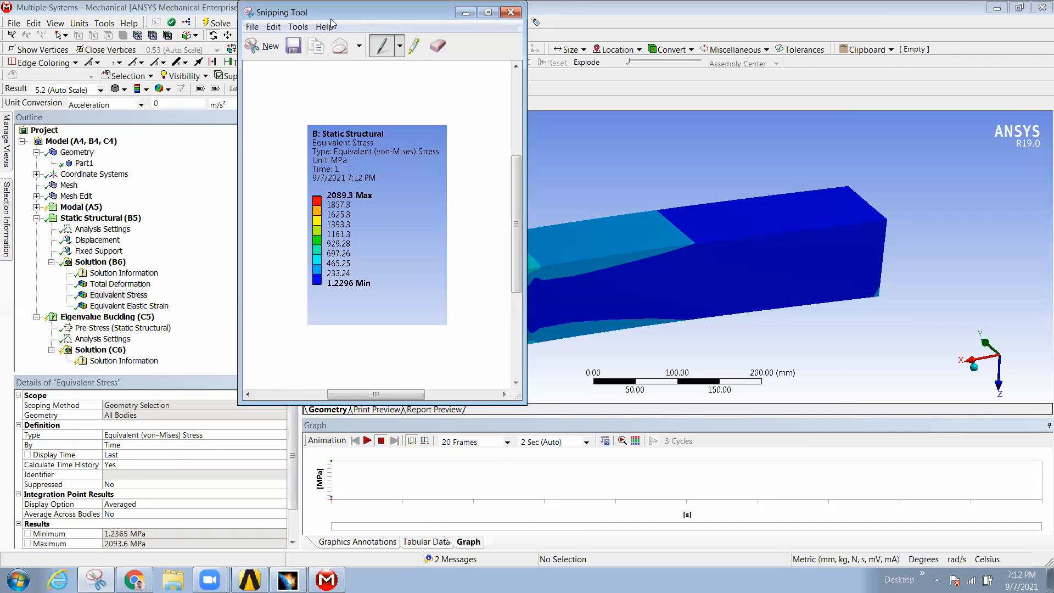
left_click_drag(331, 12, 643, 87)
mouse_move(656, 259)
left_mouse_down()
mouse_move(626, 258)
mouse_move(688, 278)
left_mouse_up()
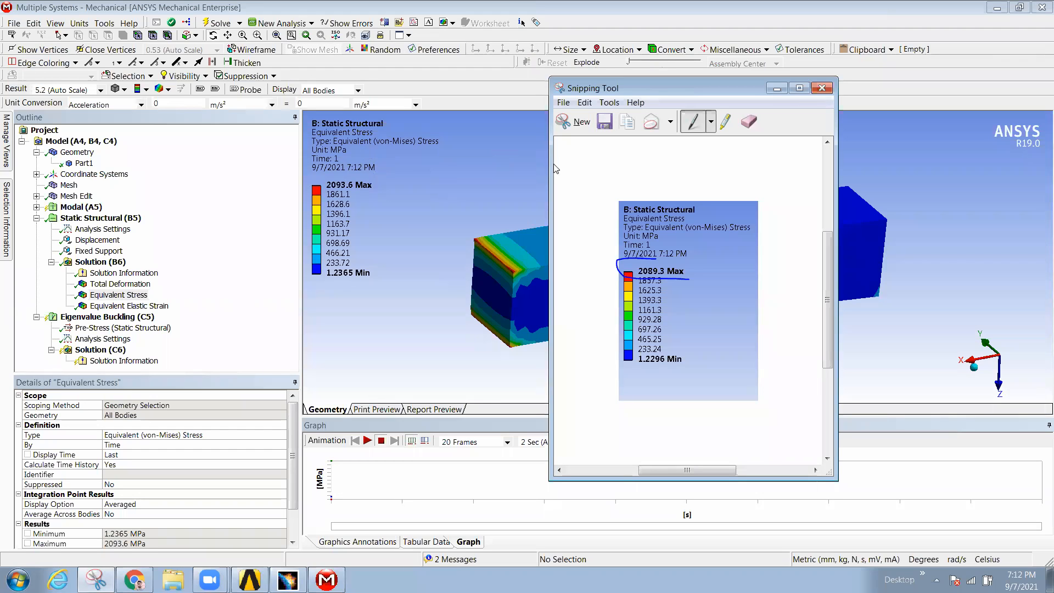
scroll(130, 508, "down", 1)
left_click(225, 269)
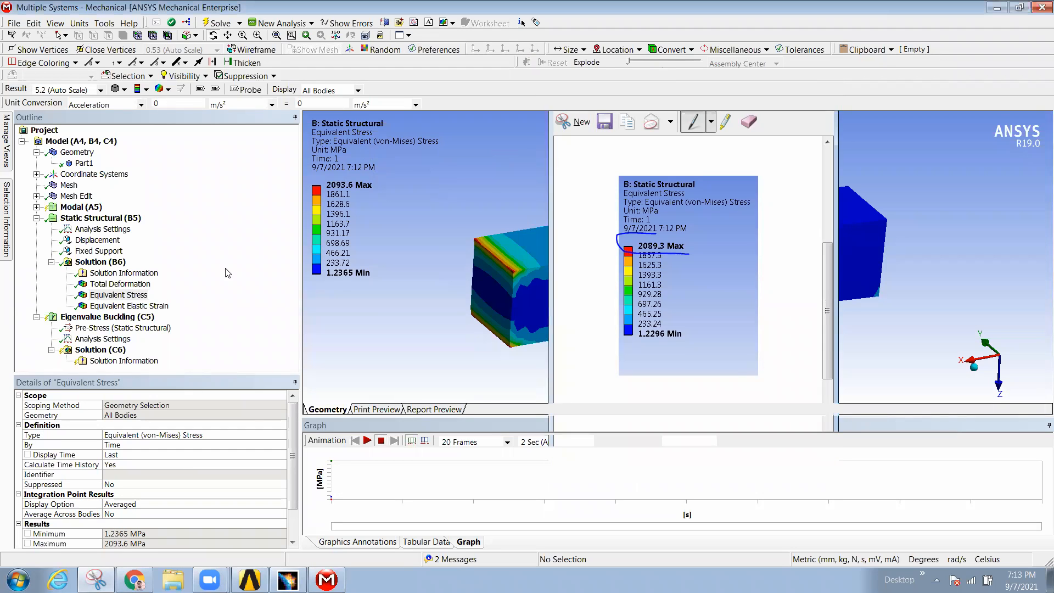
Step: Review the static structural Fixed Support and Displacement definitions and the solver and nonlinear controls in the Analysis Settings
left_click(103, 229)
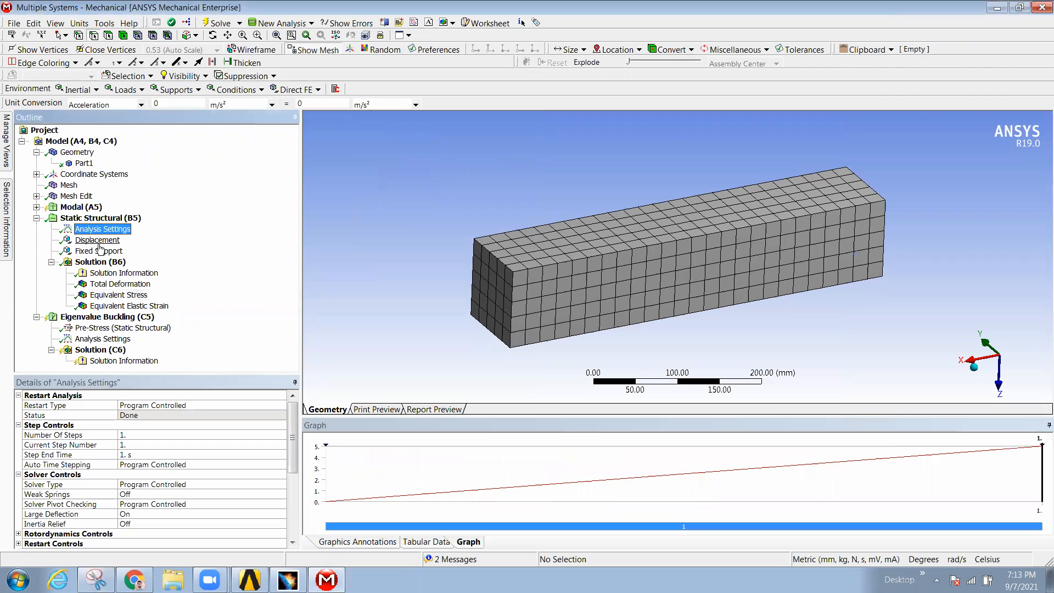
left_click(100, 251)
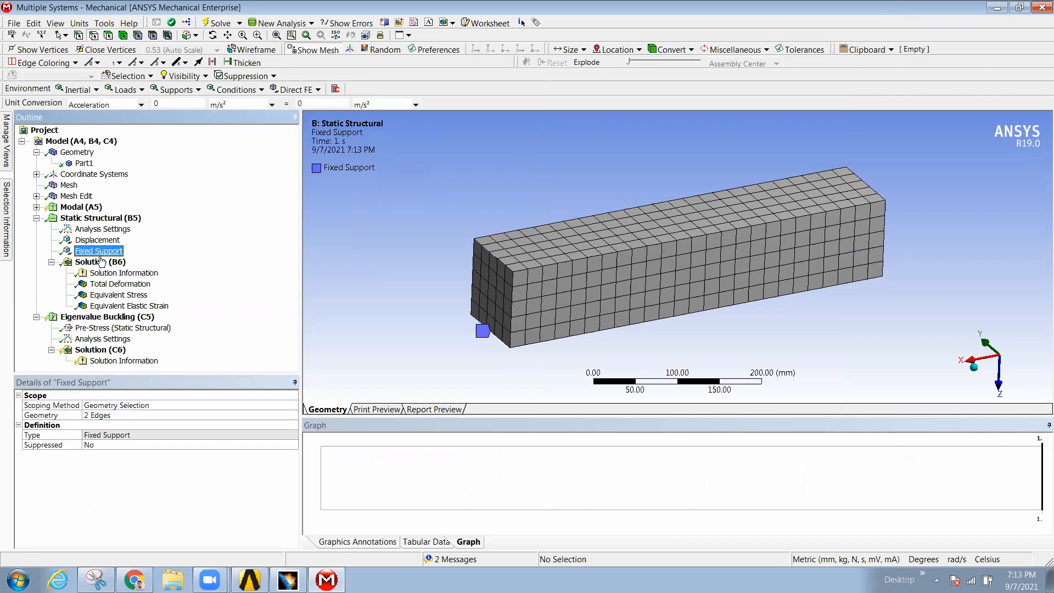
left_click(97, 240)
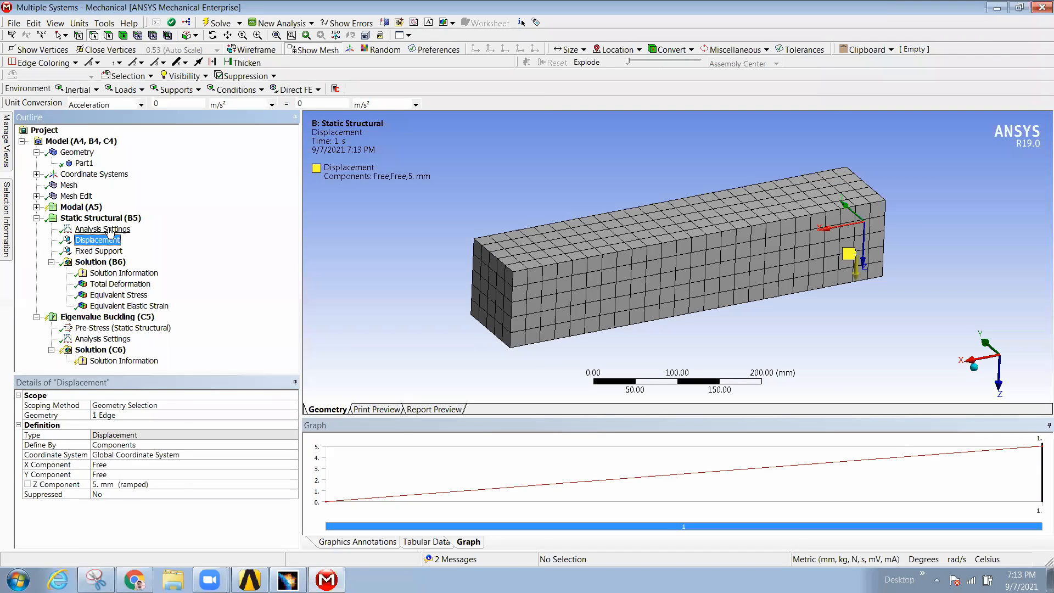
left_click(103, 229)
scroll(292, 463, "down", 5)
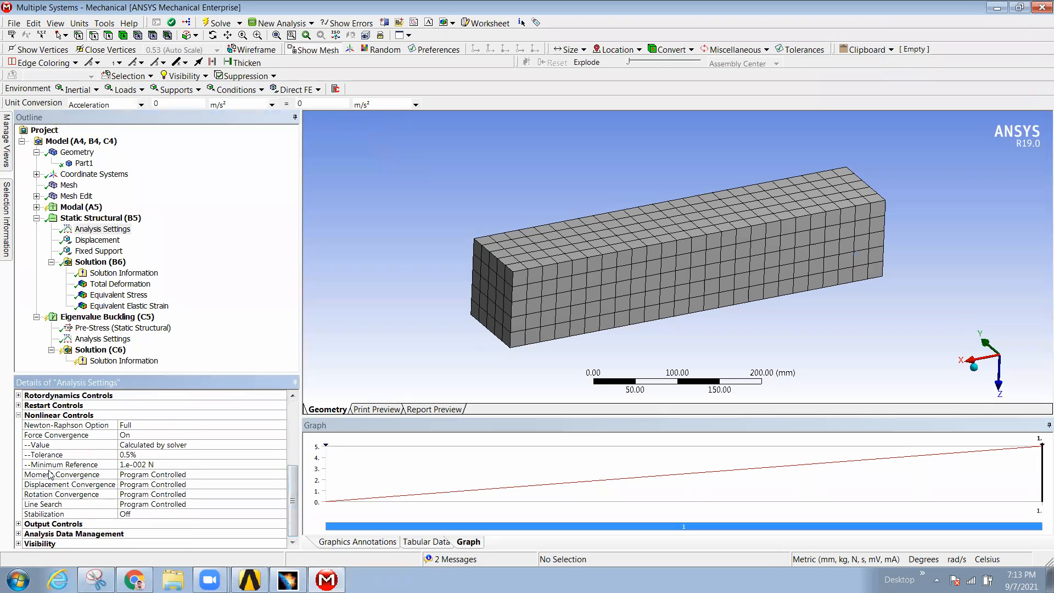
left_click(59, 435)
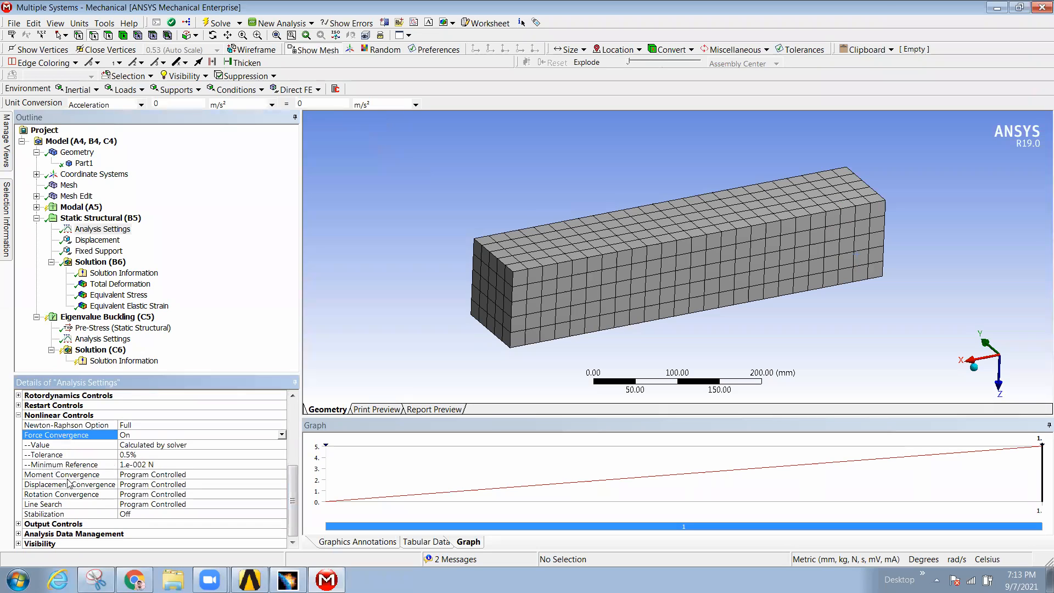
left_click(49, 504)
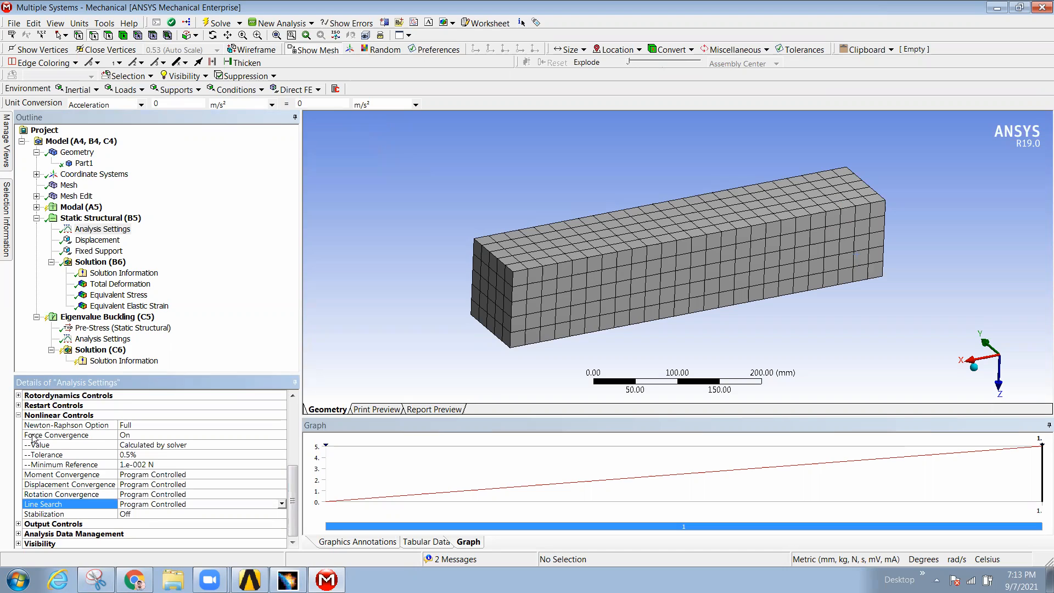
left_click(62, 485)
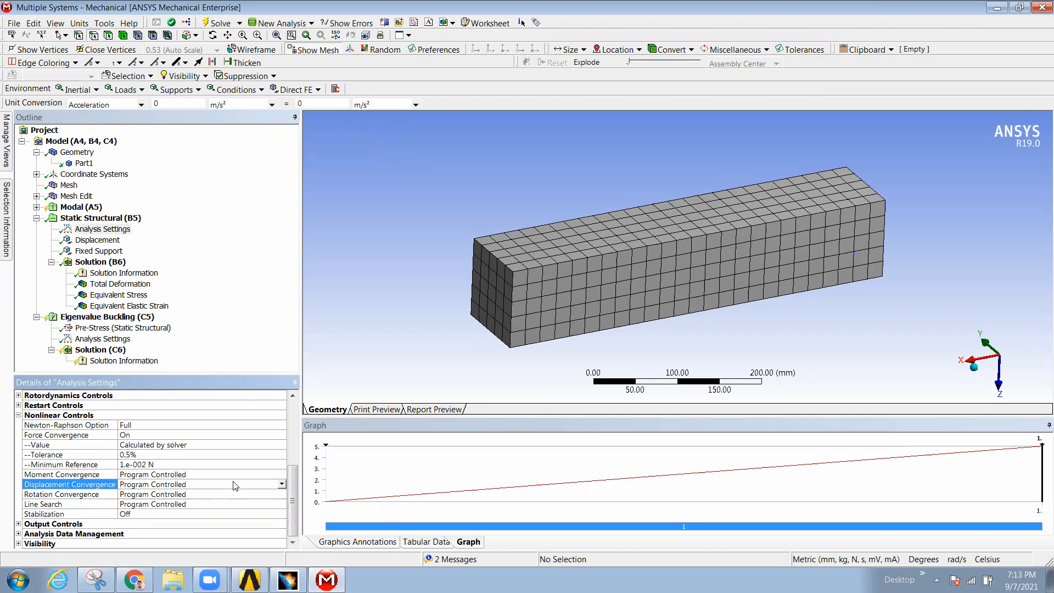
left_click(74, 514)
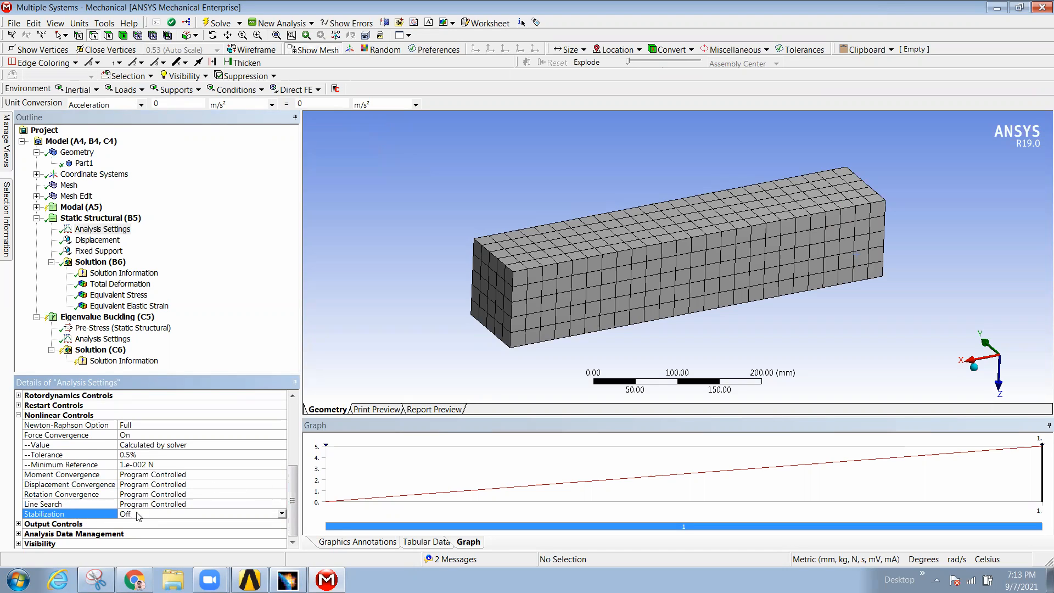
scroll(115, 474, "up", 5)
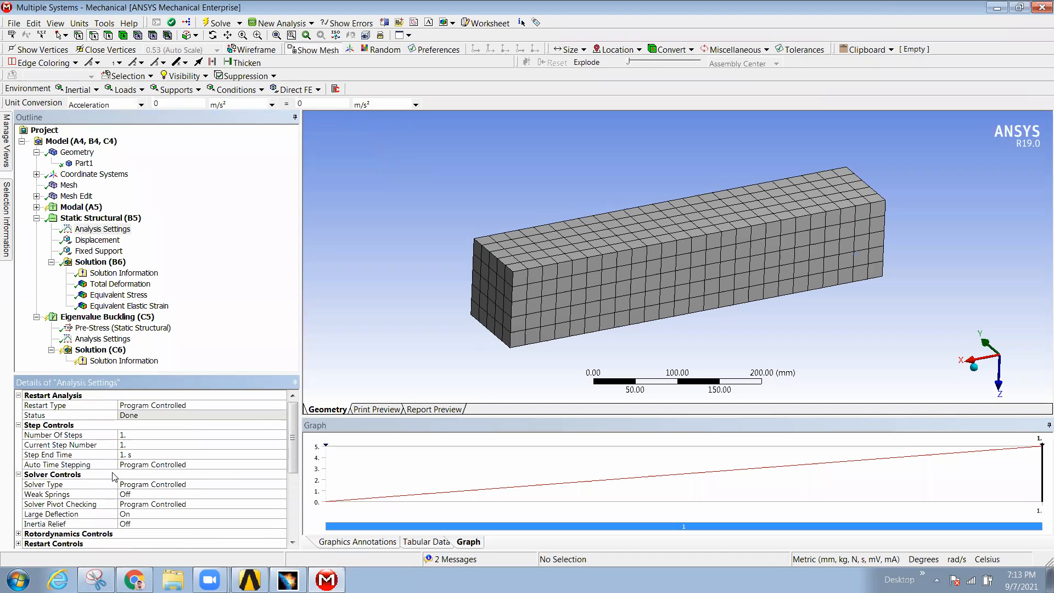
scroll(118, 494, "down", 5)
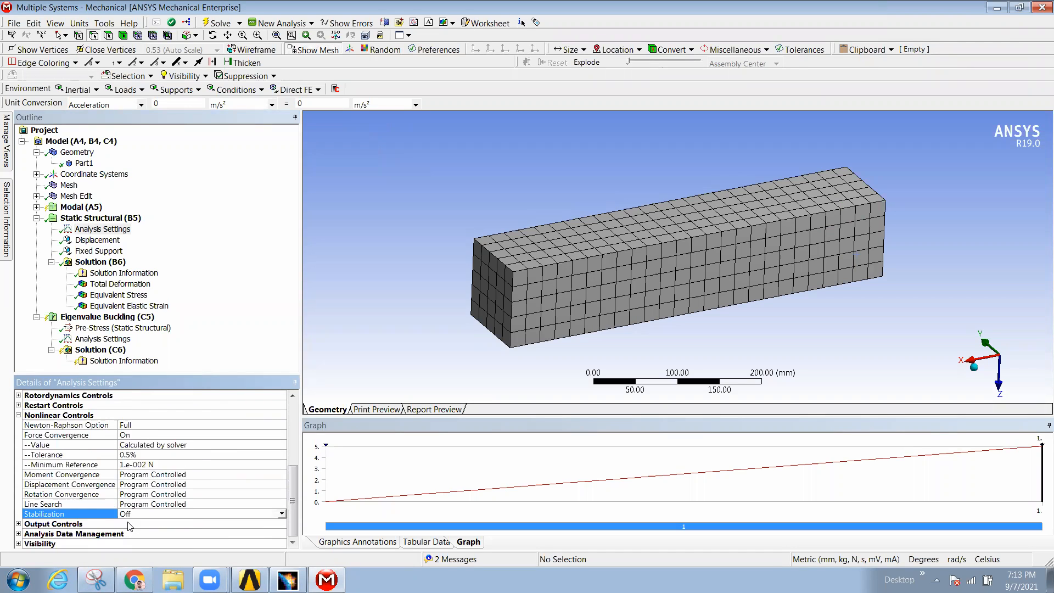
Step: Turn on Displacement Convergence in the Nonlinear Controls of the static structural Analysis Settings
left_click(19, 544)
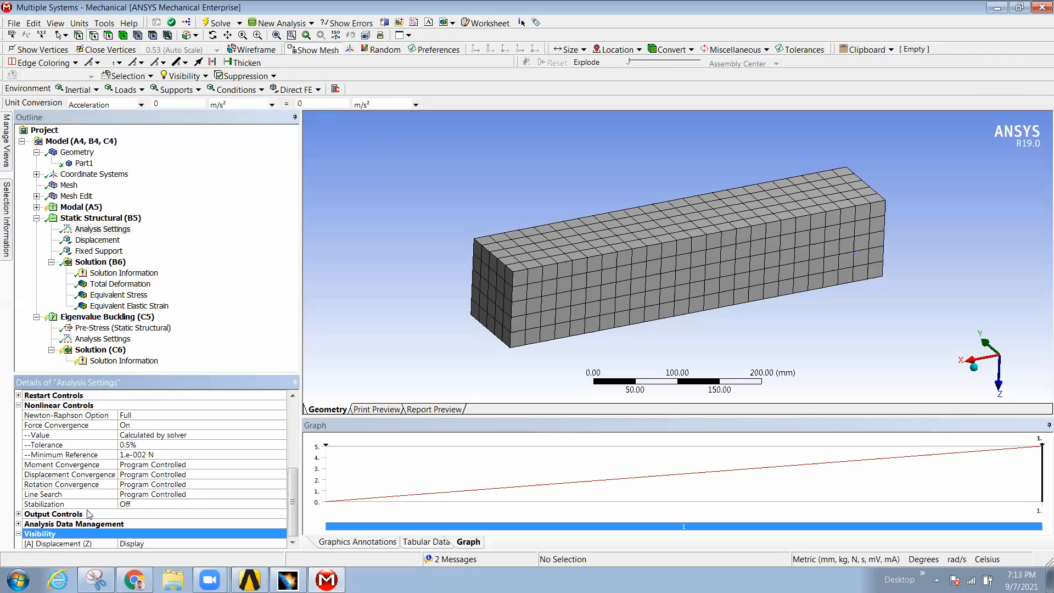
left_click(70, 464)
key("Up")
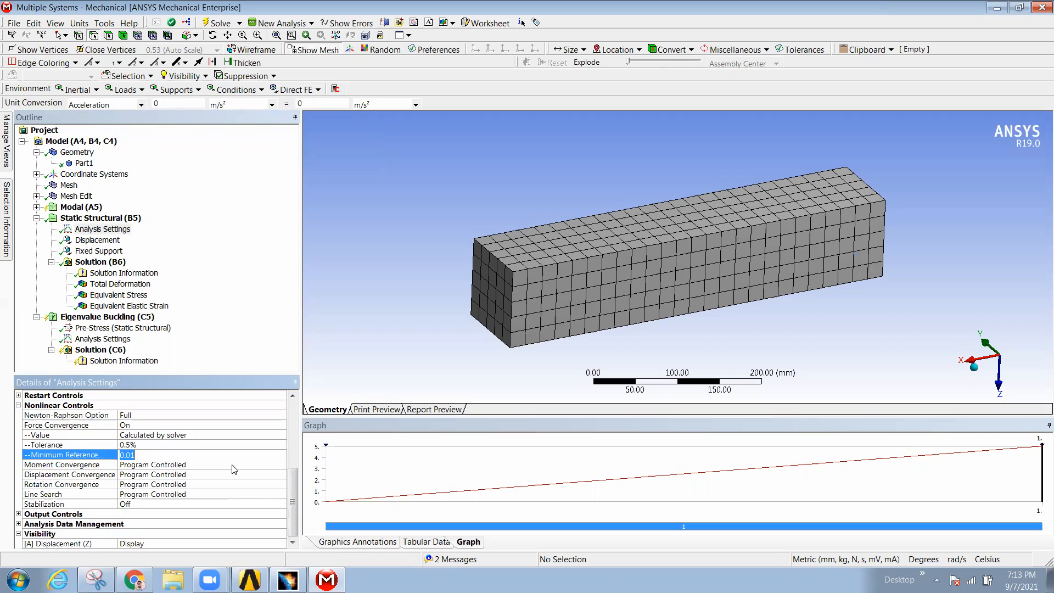
left_click(234, 472)
left_click(234, 466)
left_click(232, 480)
left_click(233, 483)
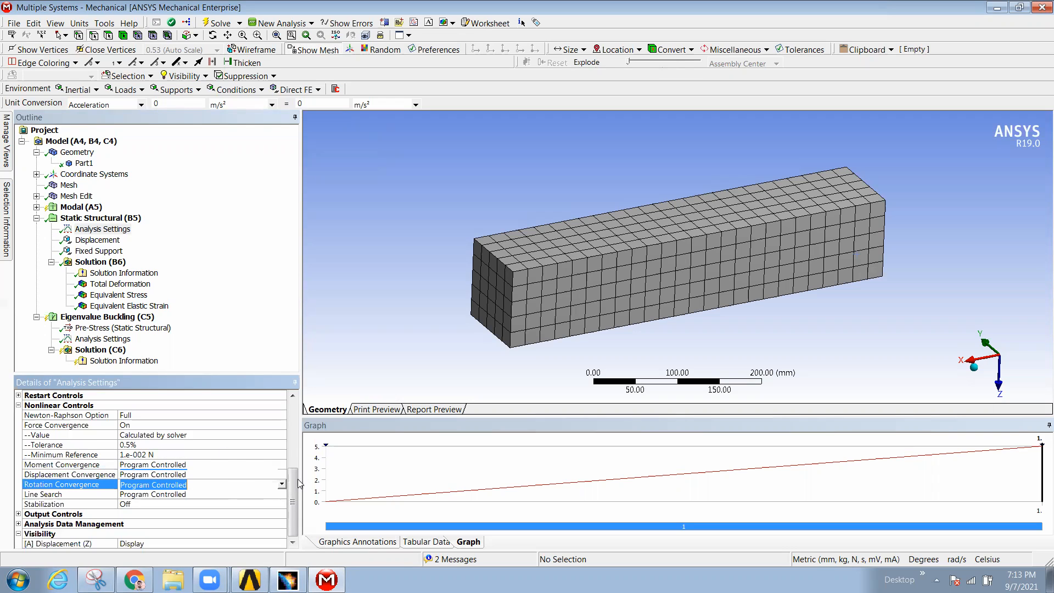
left_click(283, 475)
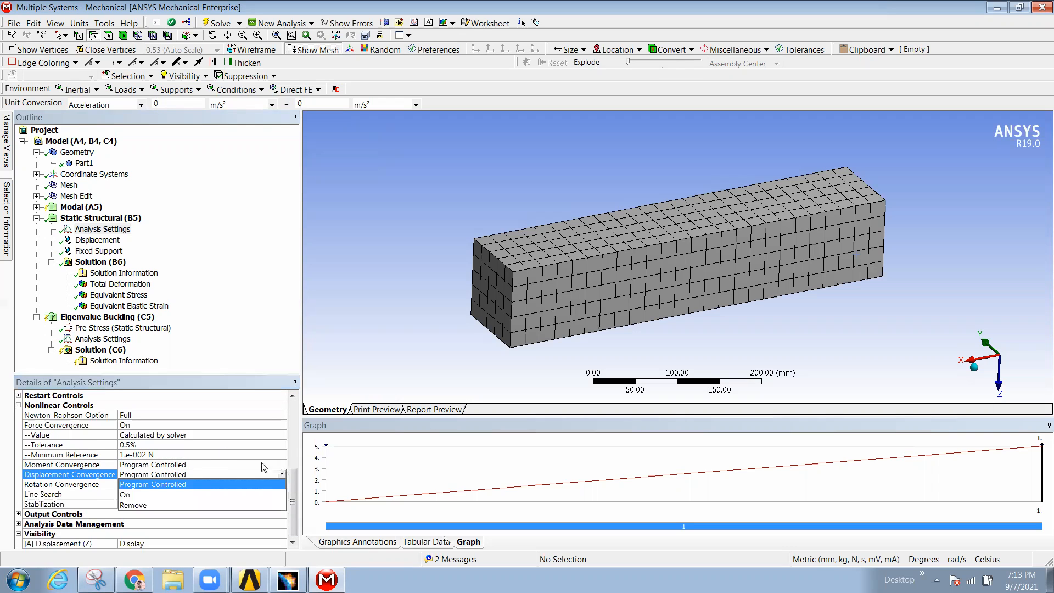
left_click(177, 494)
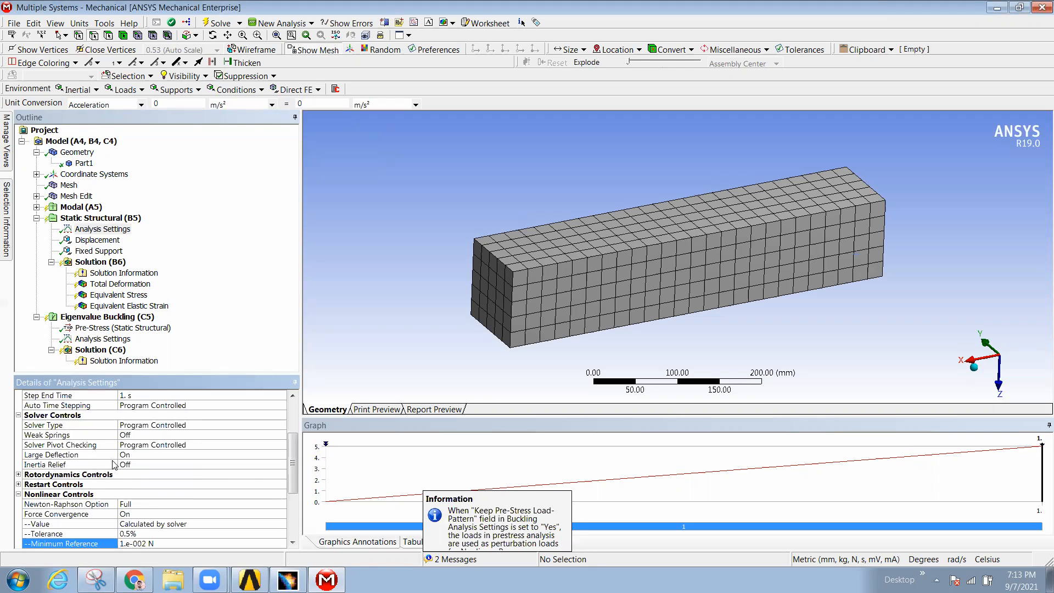
Step: Turn on Inertia Relief and set the Solver Type to Direct in the static structural Solver Controls
left_click(145, 464)
left_click(283, 465)
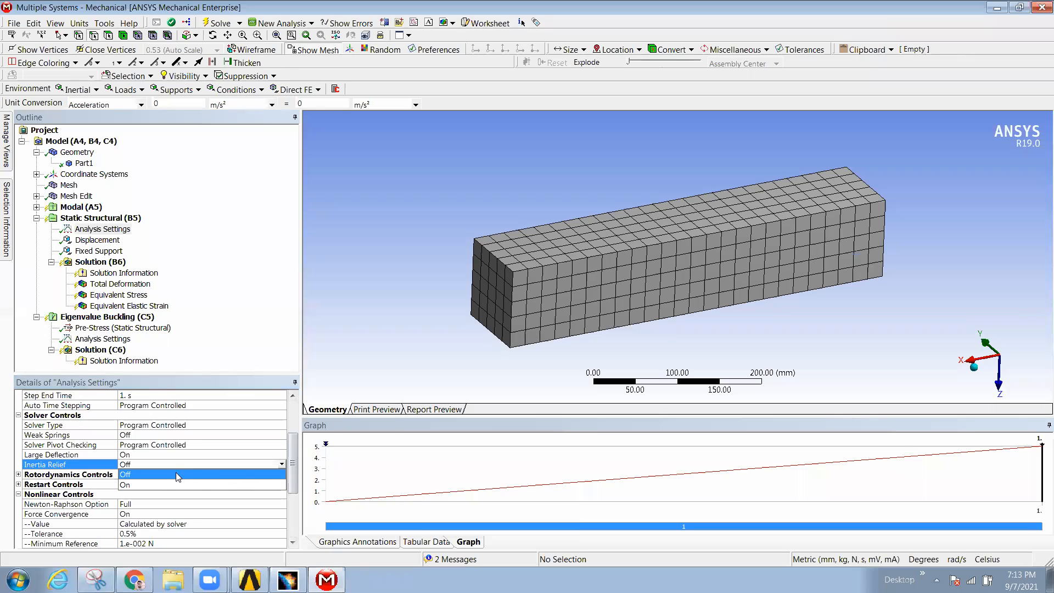
left_click(174, 474)
left_click(182, 456)
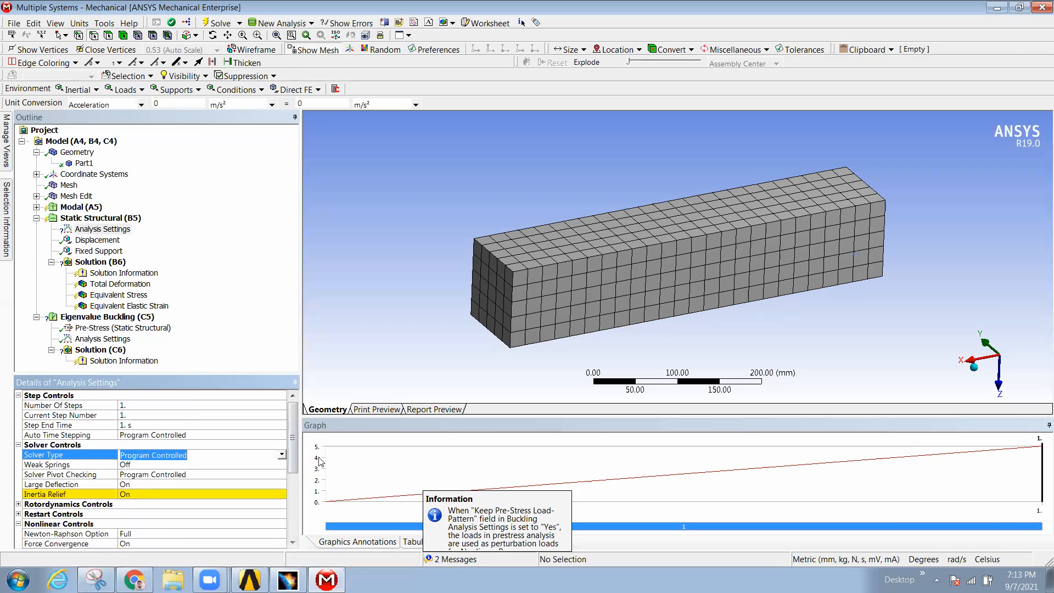
left_click(282, 456)
left_click(137, 475)
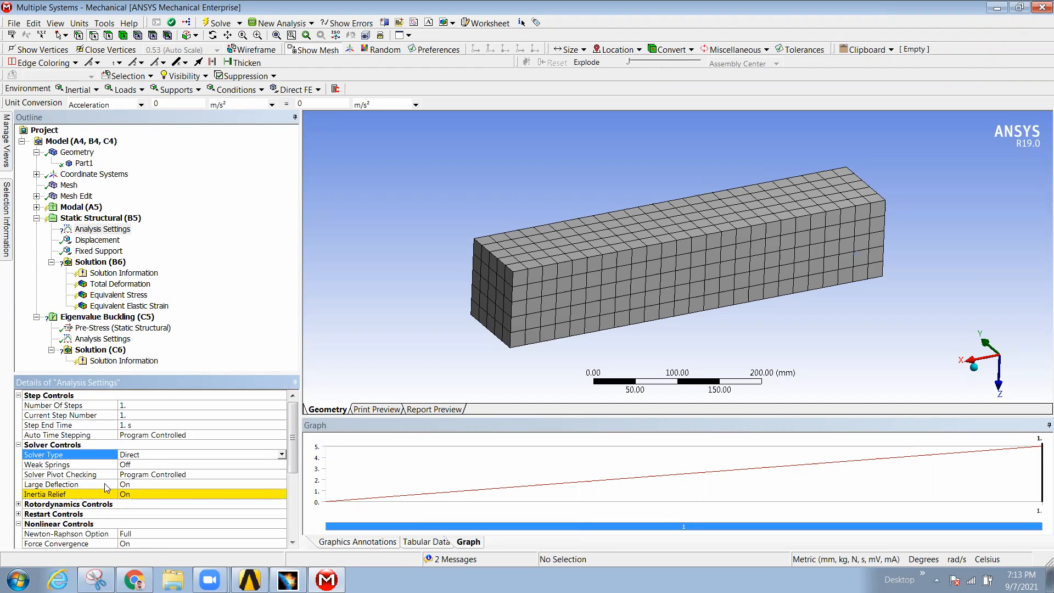
left_click(106, 484)
Step: Try to solve the static structural analysis with Inertia Relief on and the Direct solver
middle_click_drag(552, 312, 481, 284)
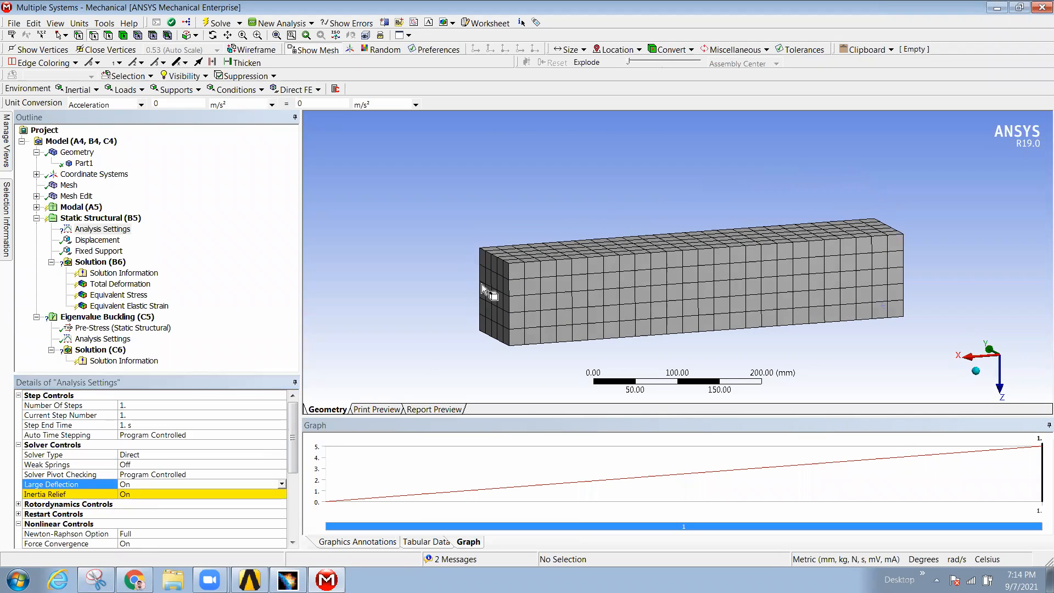
middle_click_drag(886, 258, 439, 278)
scroll(729, 254, "up", 2)
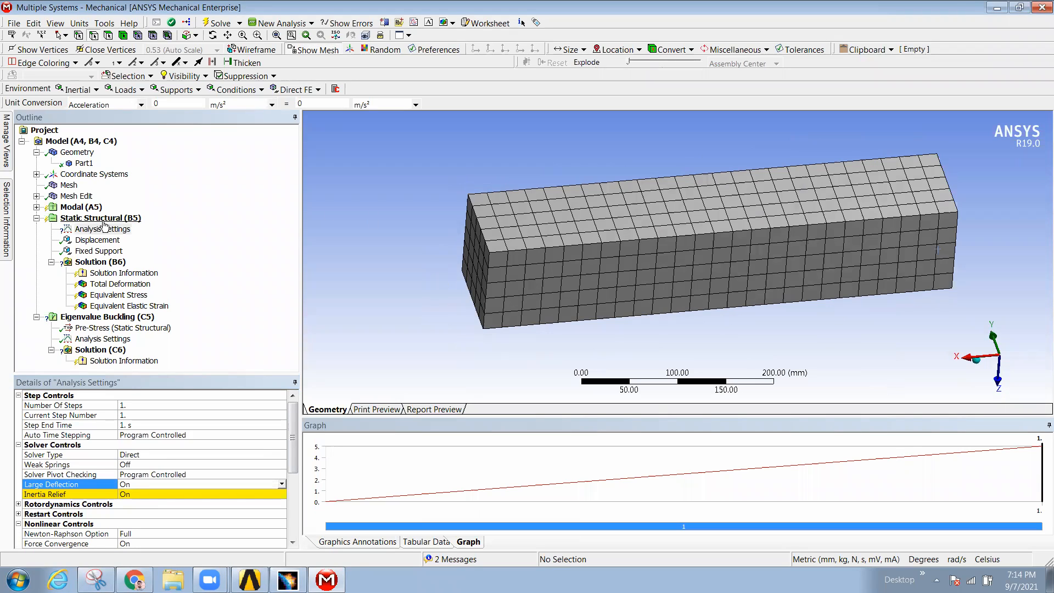
left_click(90, 262)
right_click(89, 263)
left_click(137, 301)
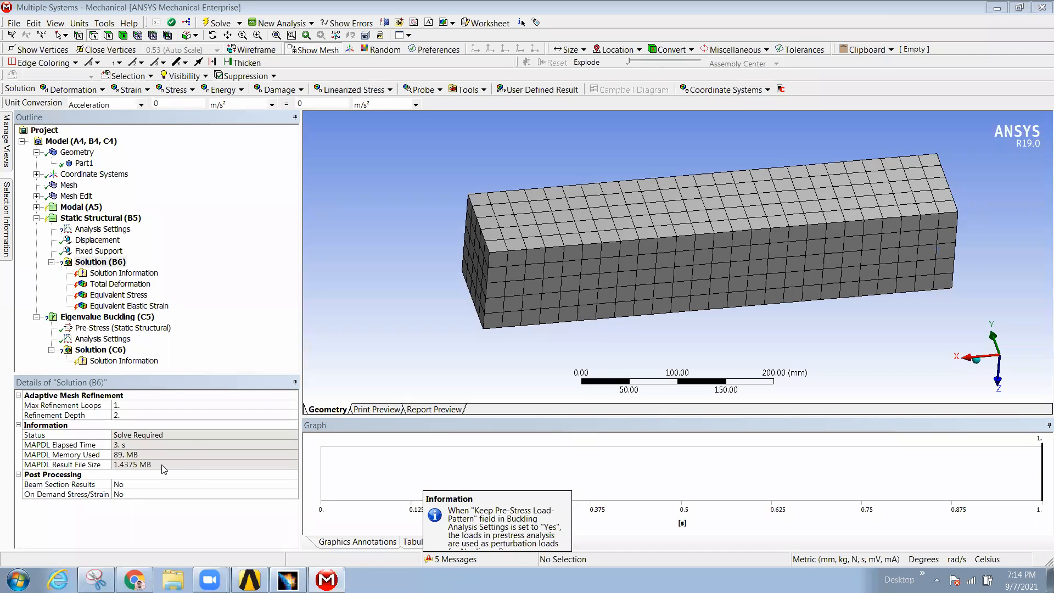
Step: Return to the static structural Analysis Settings and solve Solution (B6) again
left_click(102, 229)
right_click(99, 262)
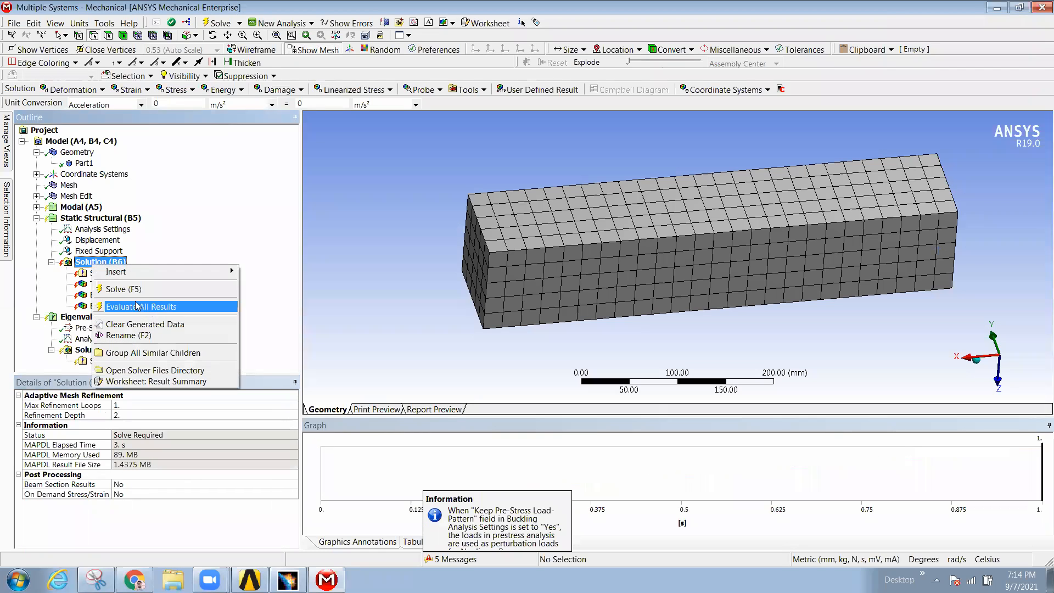
left_click(136, 292)
middle_click_drag(497, 326, 492, 315)
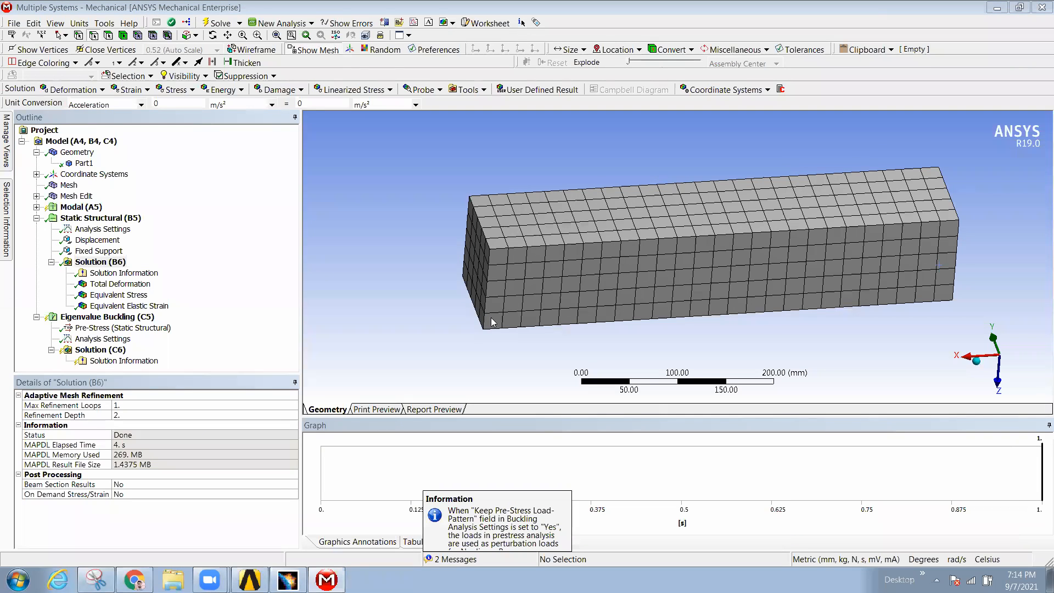
Step: Show the Equivalent Stress result and compare its contour legend with the earlier capture in the Snipping Tool
left_click(85, 296)
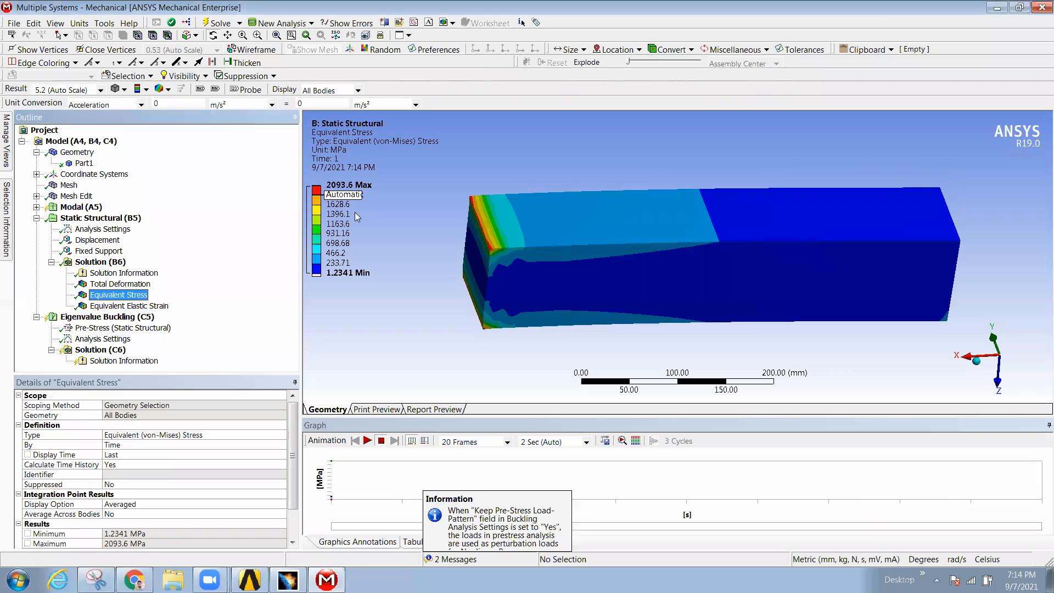
left_click(95, 580)
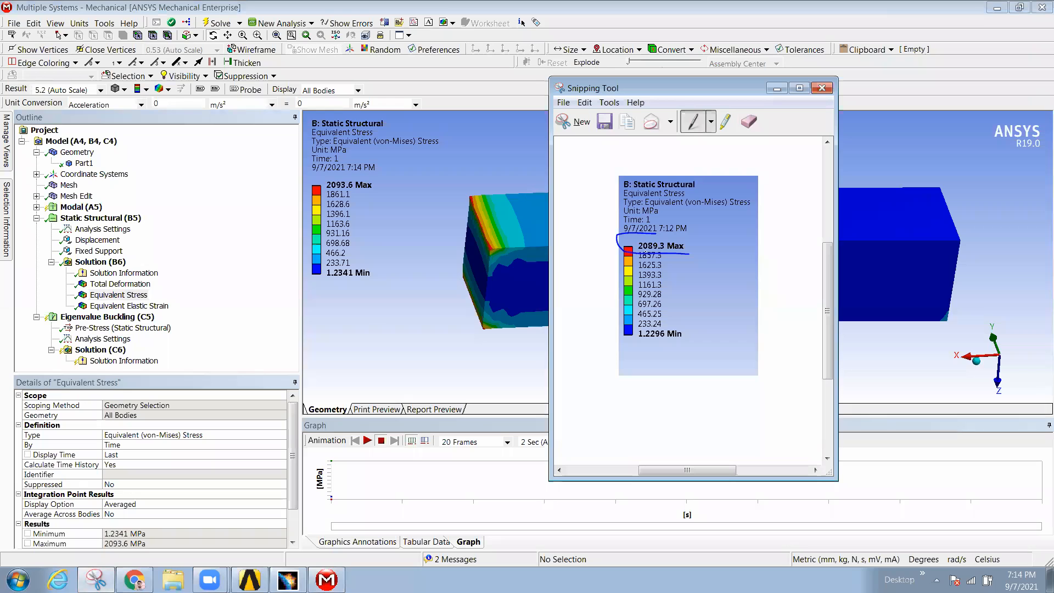
left_click(341, 195)
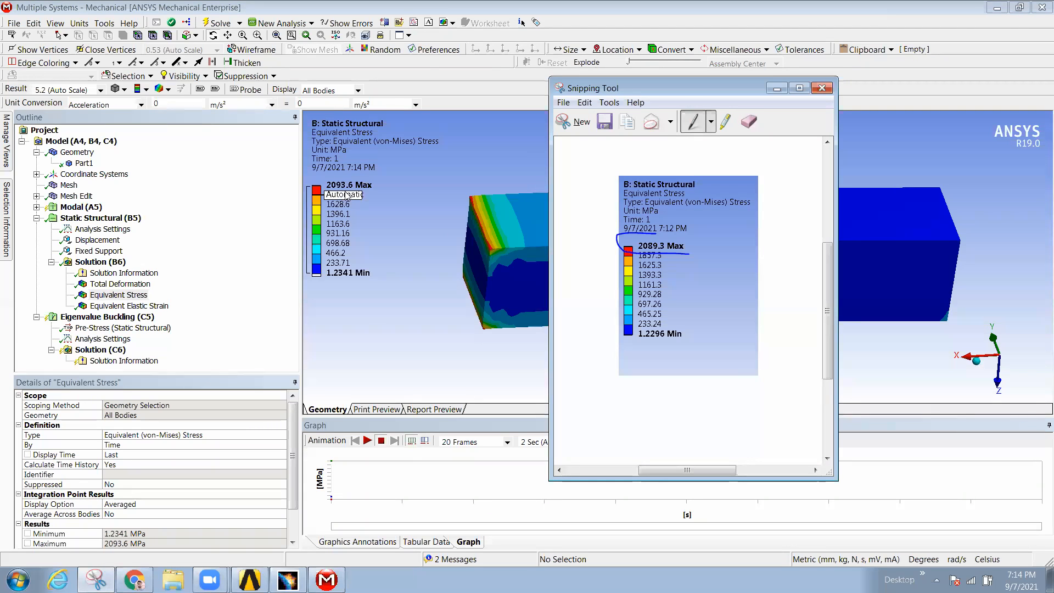
left_click(359, 253)
left_click(423, 206)
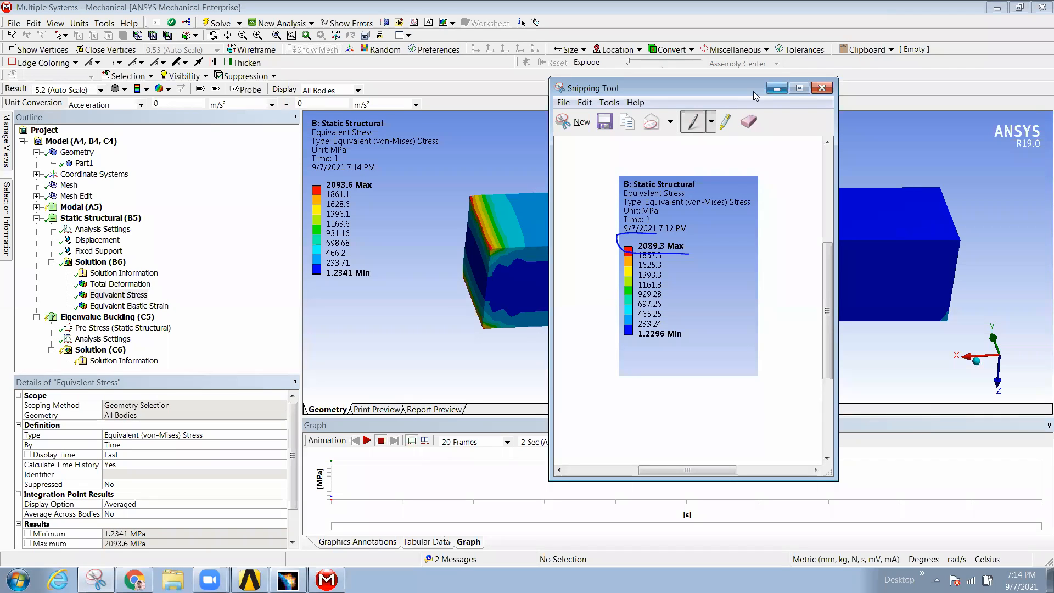
left_click(776, 89)
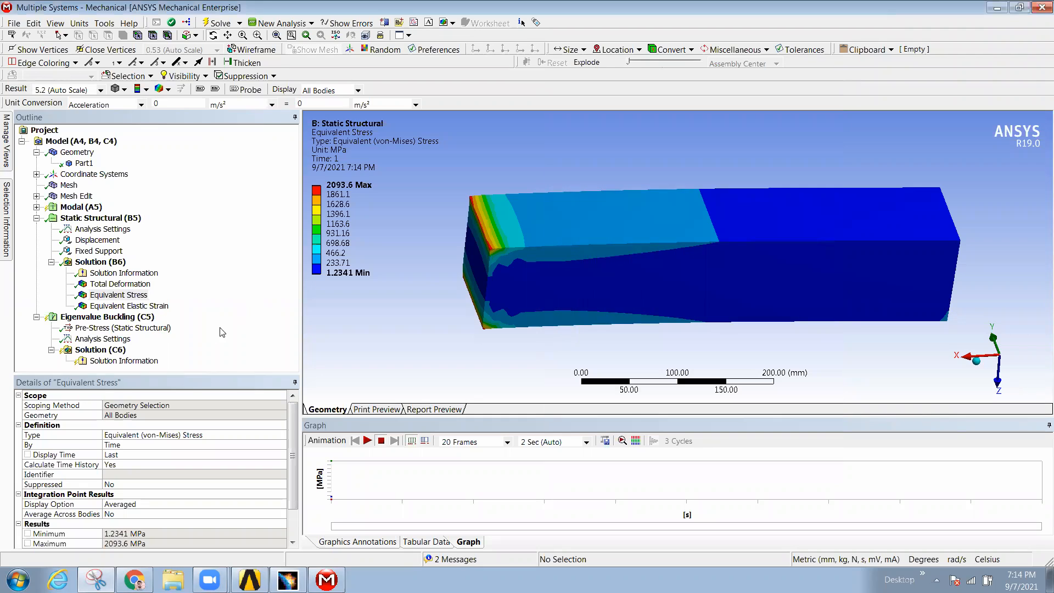
Step: Insert a Total Deformation result under Solution (C6) of the Eigenvalue Buckling analysis
left_click(110, 316)
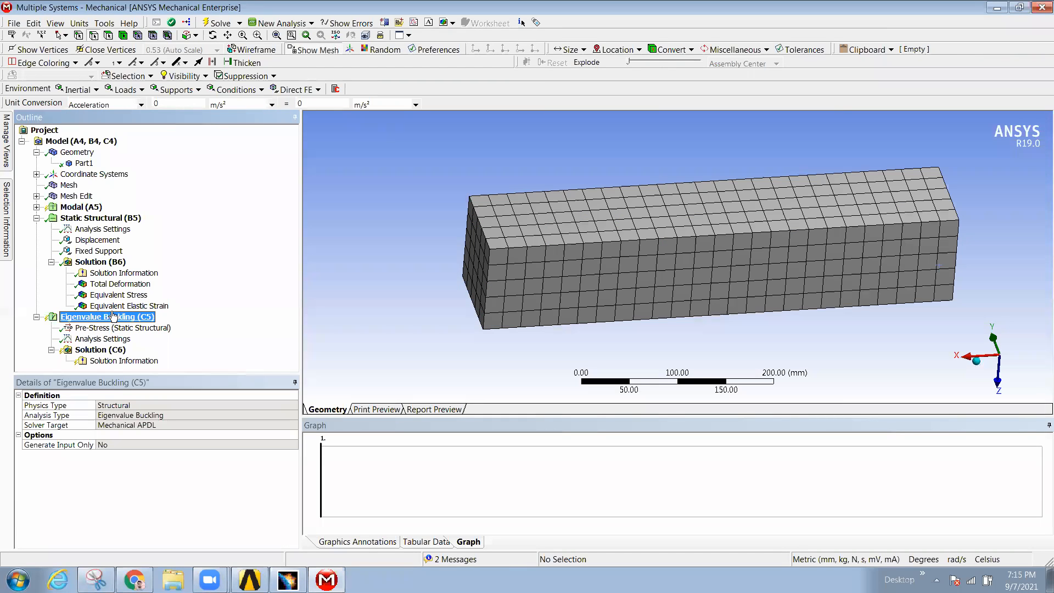
left_click(97, 350)
right_click(99, 352)
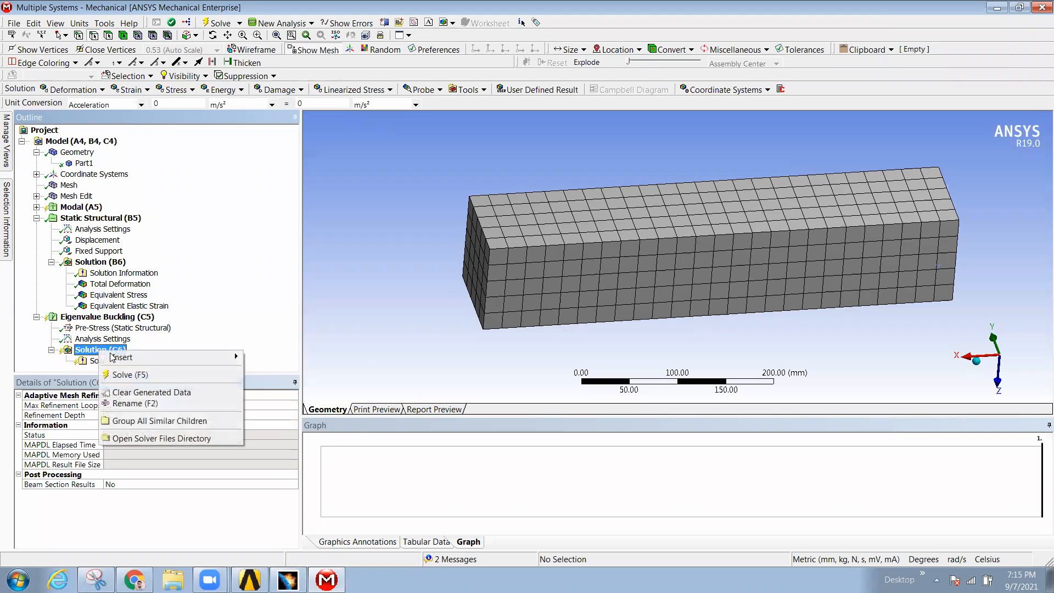
mouse_move(113, 357)
mouse_move(285, 358)
left_click(384, 358)
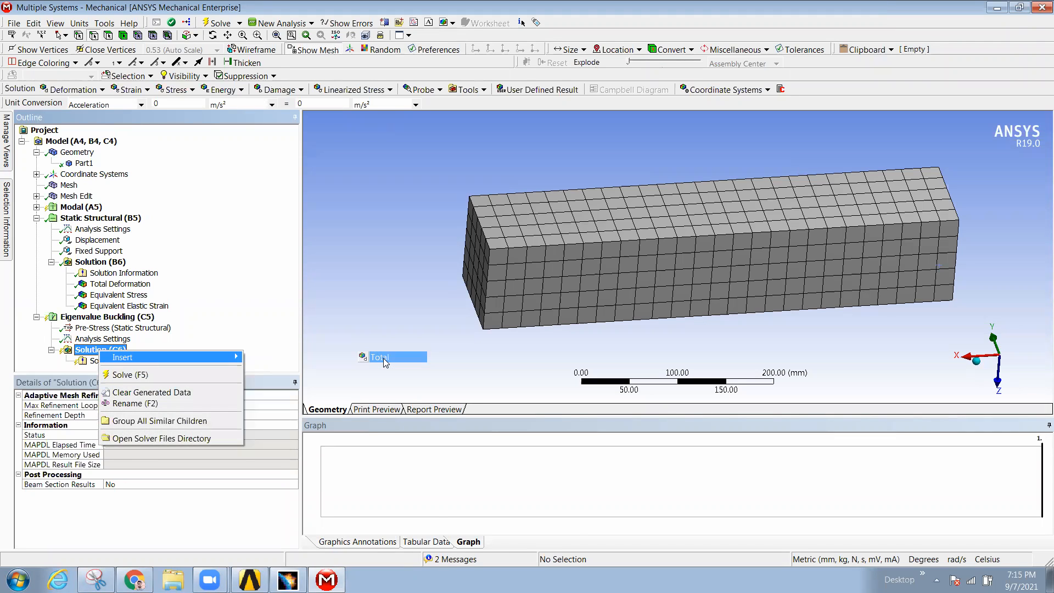
Step: Set Max Modes to Find to 7 in the Eigenvalue Buckling Analysis Settings and solve Solution (C6)
left_click(102, 327)
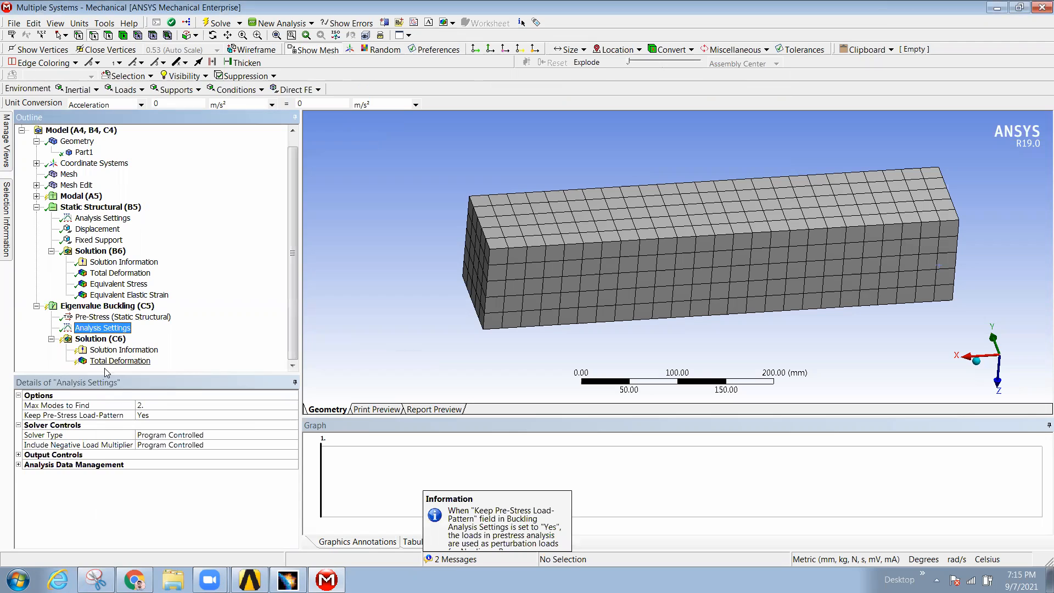
left_click(155, 405)
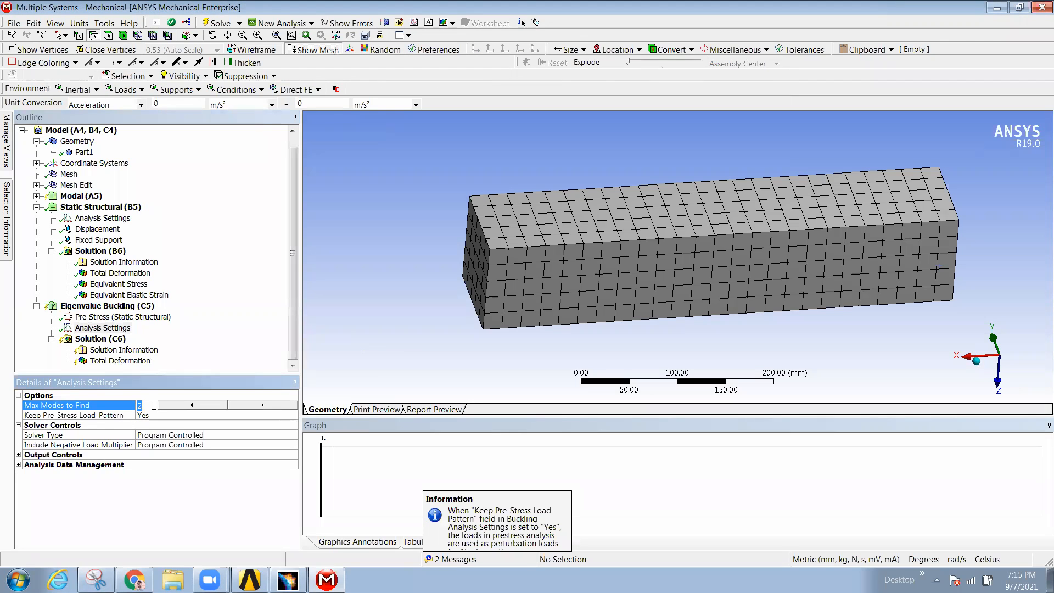
type("7.")
key("Return")
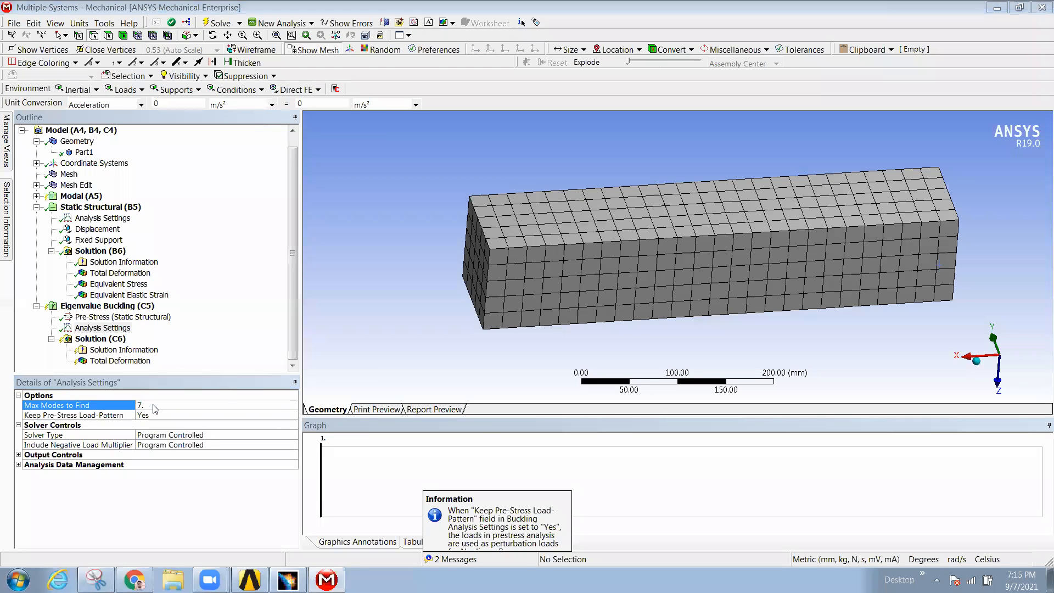
right_click(96, 338)
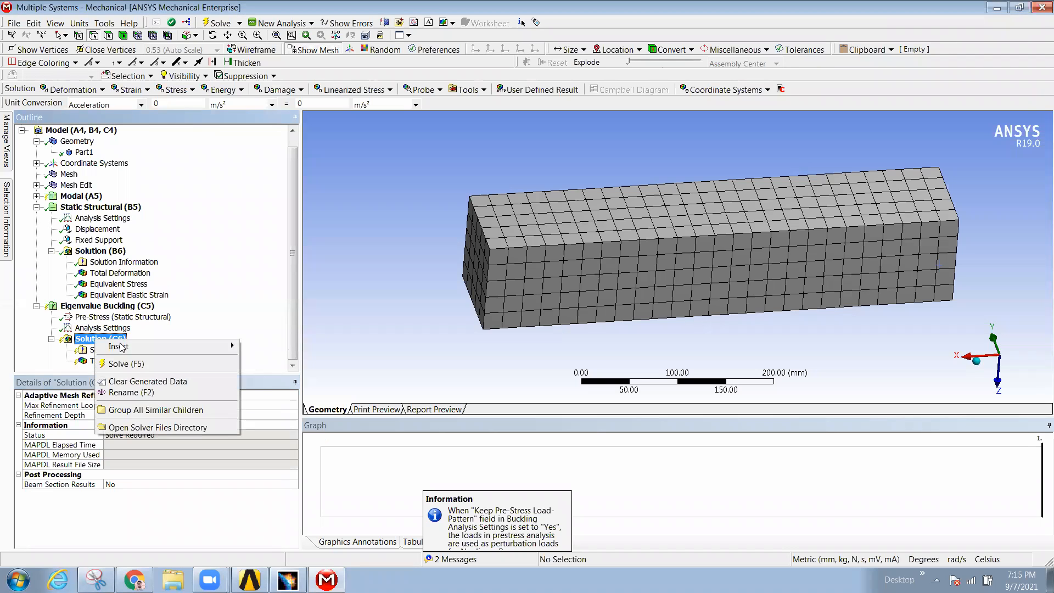
left_click(126, 363)
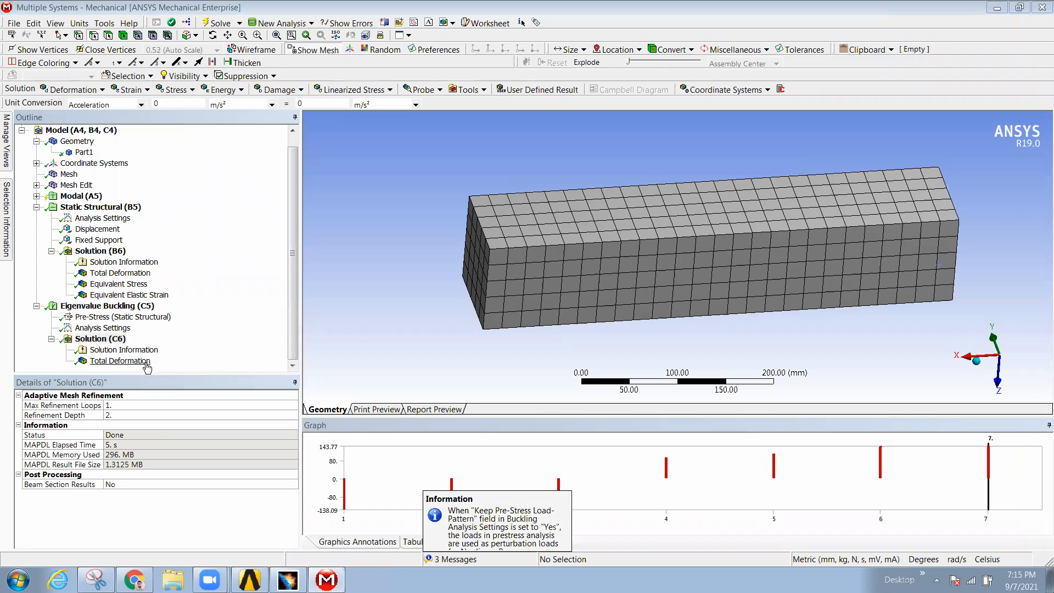
Step: Show the buckling Total Deformation result, review its load multipliers as table and graph, and animate the mode shape
left_click(137, 361)
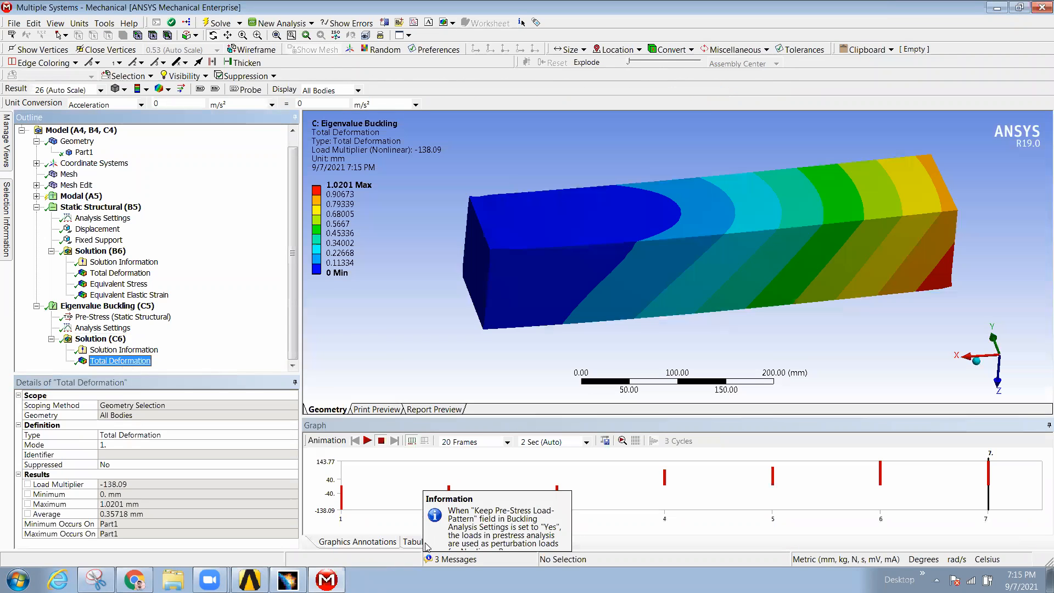
left_click(426, 542)
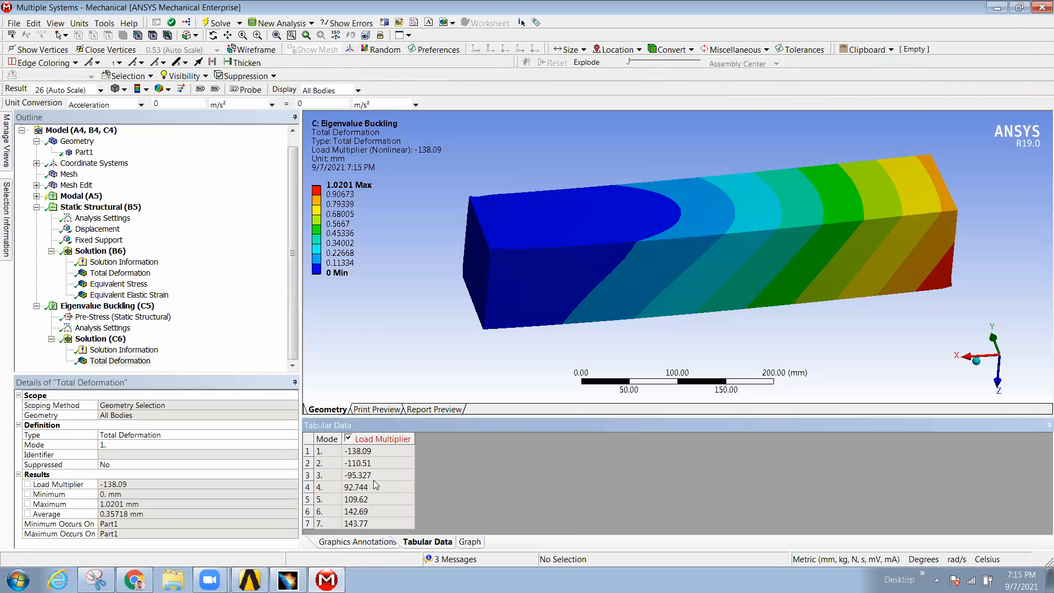
left_click(373, 451)
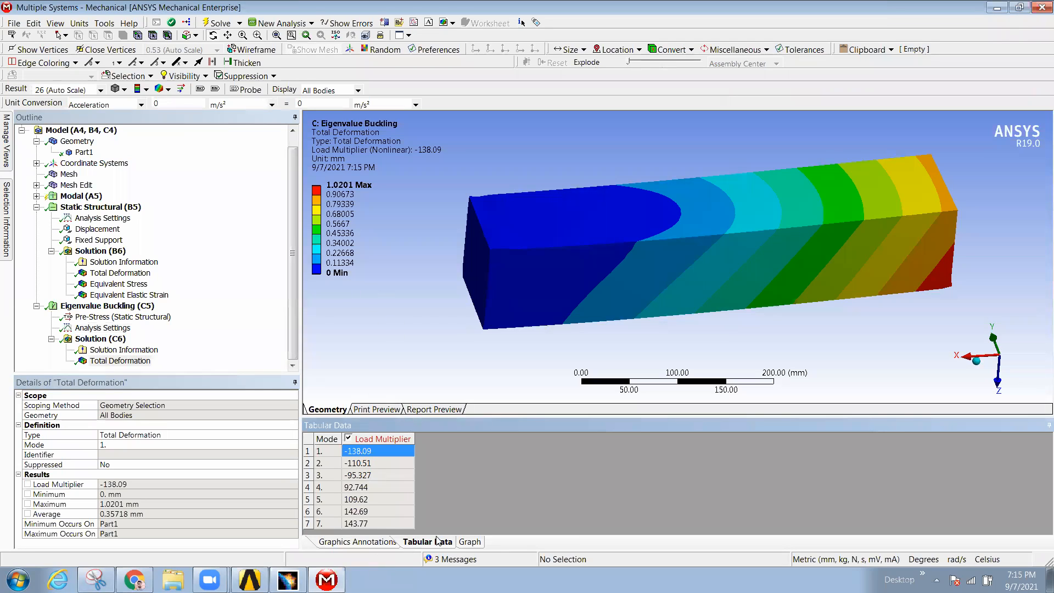
left_click(467, 543)
left_click(433, 542)
left_click(461, 542)
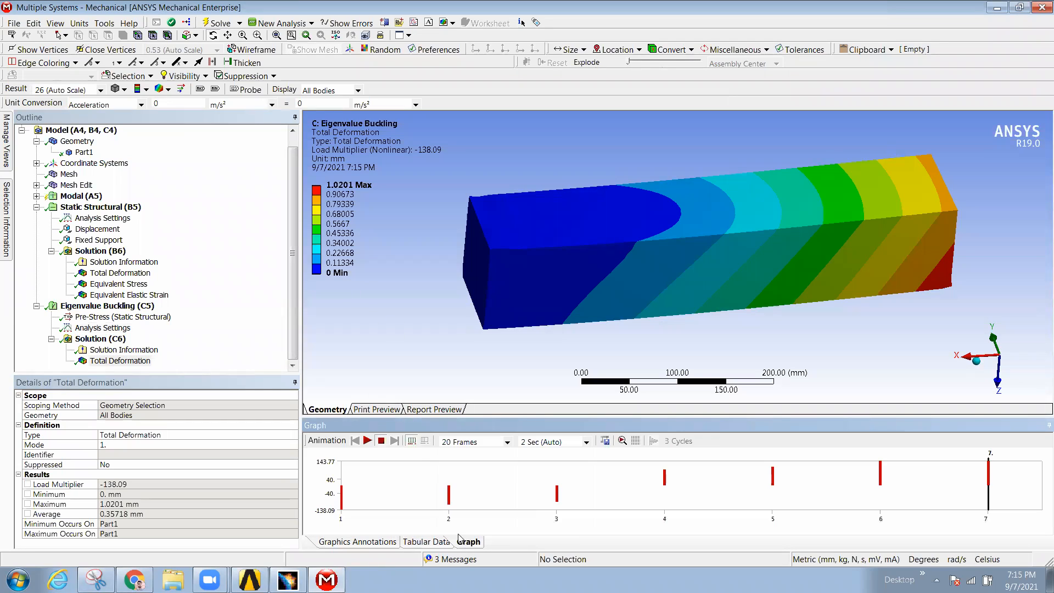
left_click(367, 440)
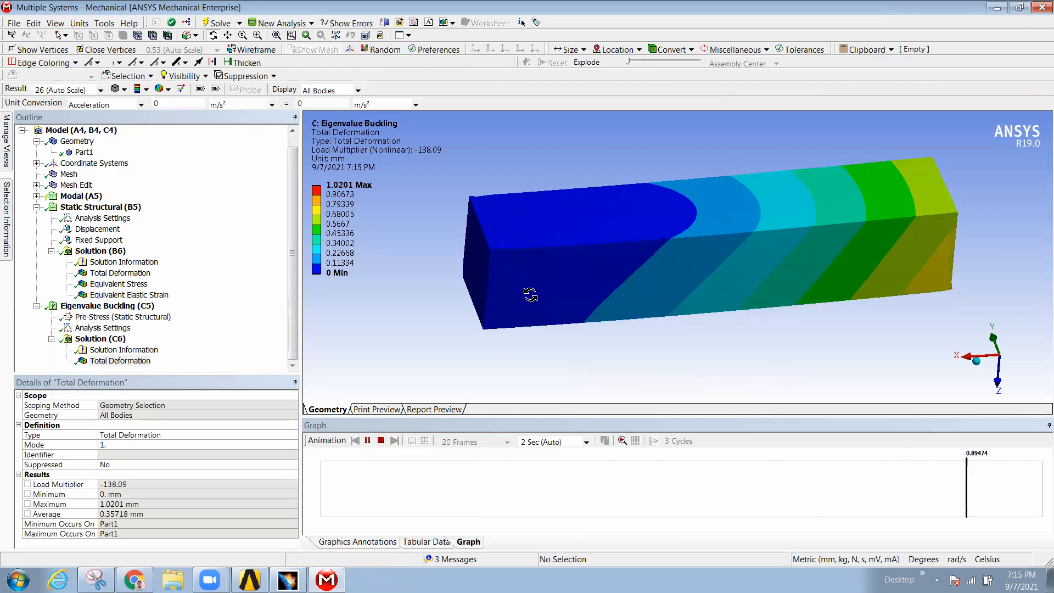
Step: Create Total Deformation results at all sets for the buckling solution, expand their group and evaluate them
right_click(134, 363)
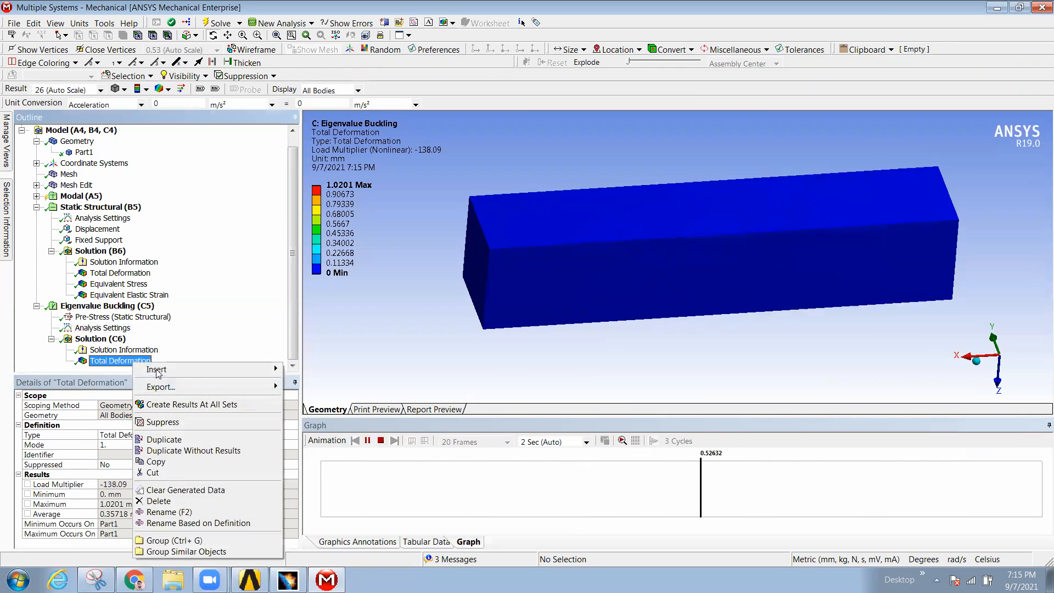
left_click(181, 406)
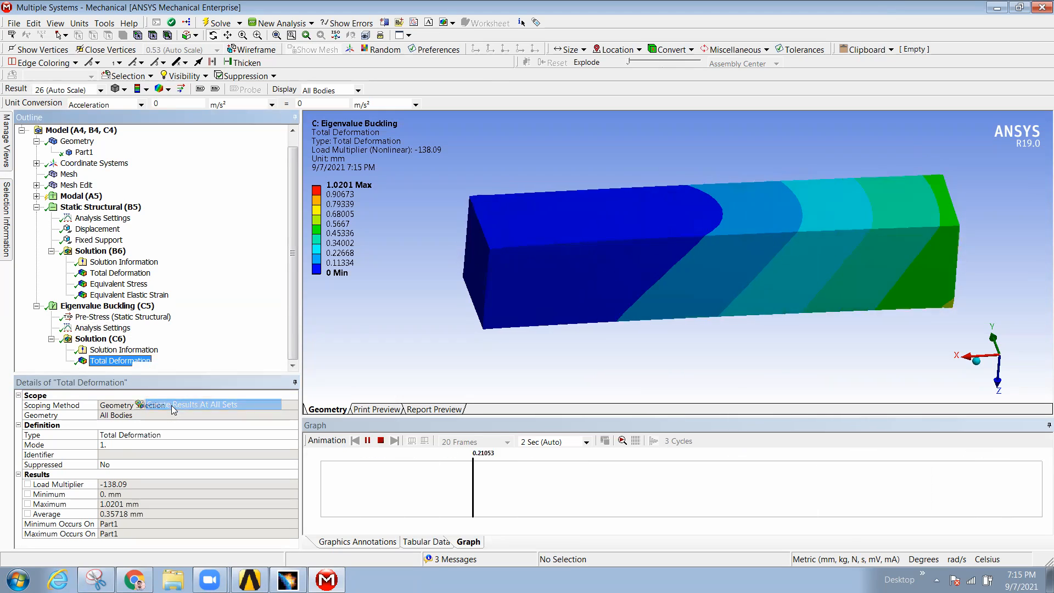
left_click_drag(293, 293, 299, 390)
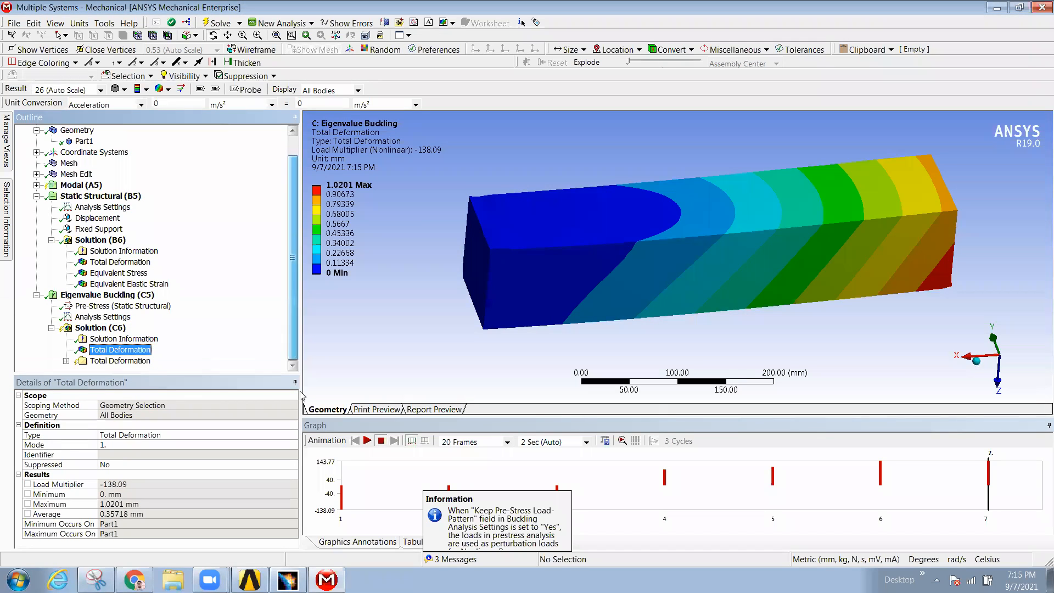
left_click(65, 362)
right_click(131, 296)
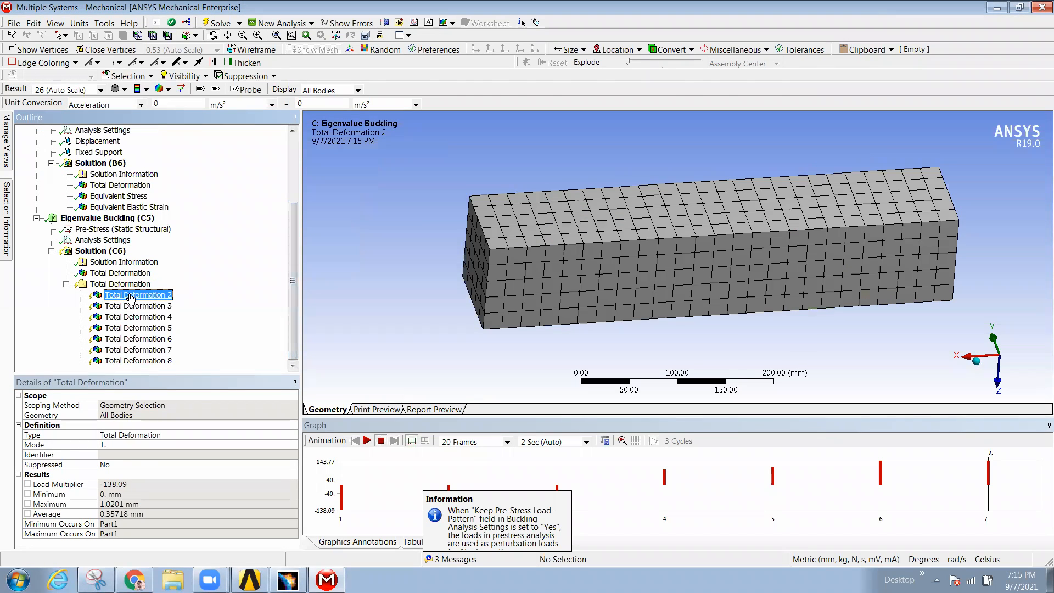
left_click(178, 319)
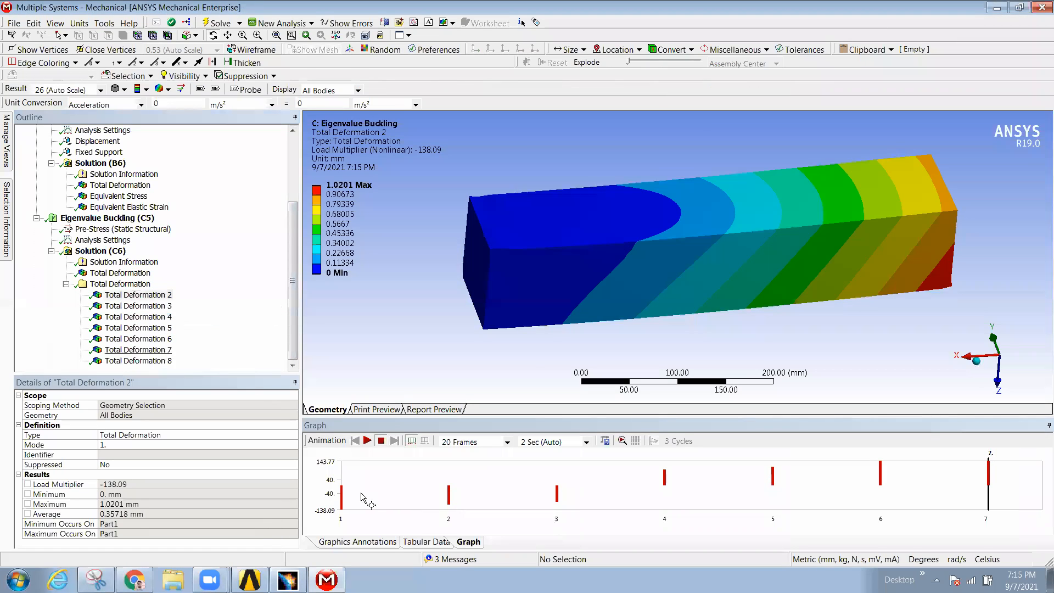
Step: Examine the load multipliers of modes 1 to 3, and animate Total Deformation 2
left_click(432, 543)
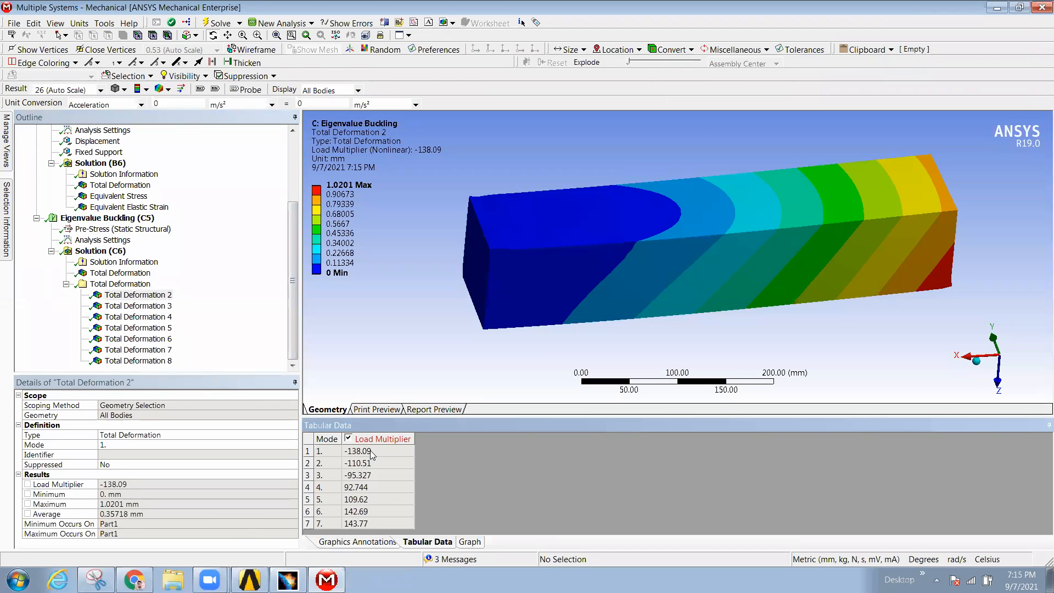
left_click_drag(373, 452, 376, 479)
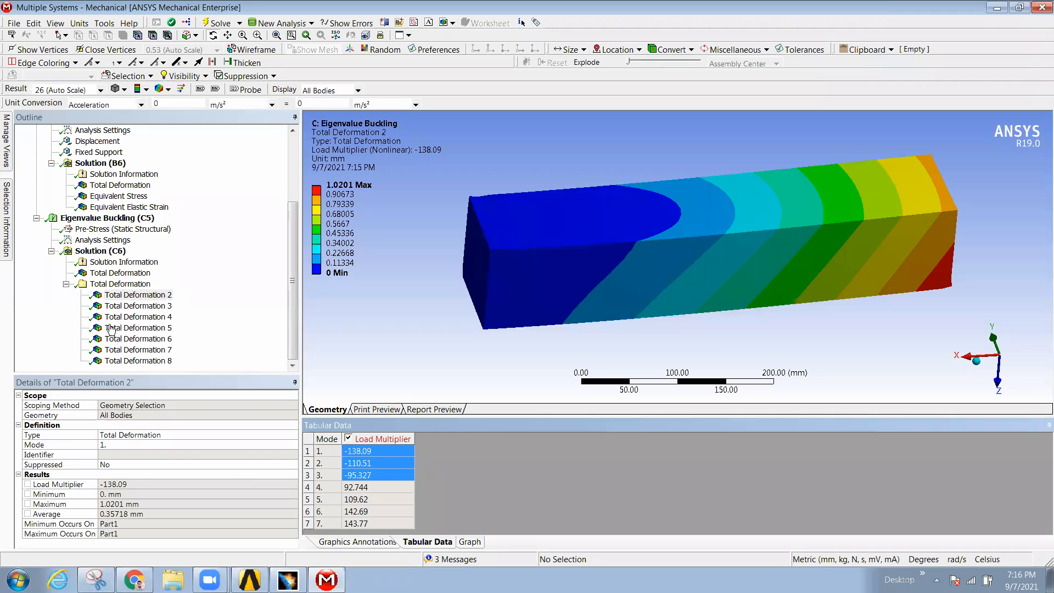
left_click(136, 294)
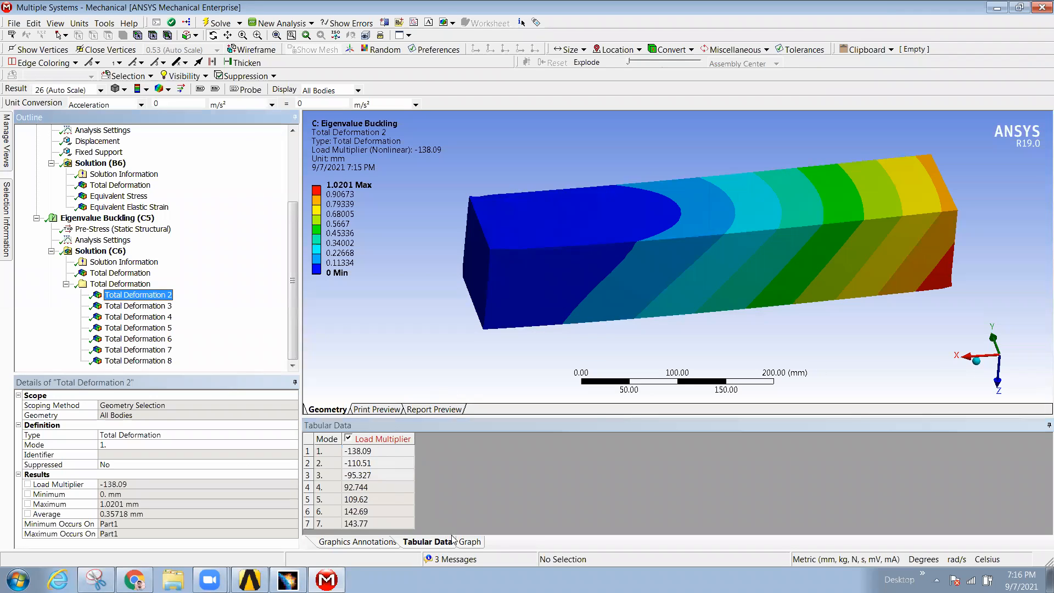
left_click(469, 542)
left_click(368, 443)
left_click_drag(555, 273, 576, 321)
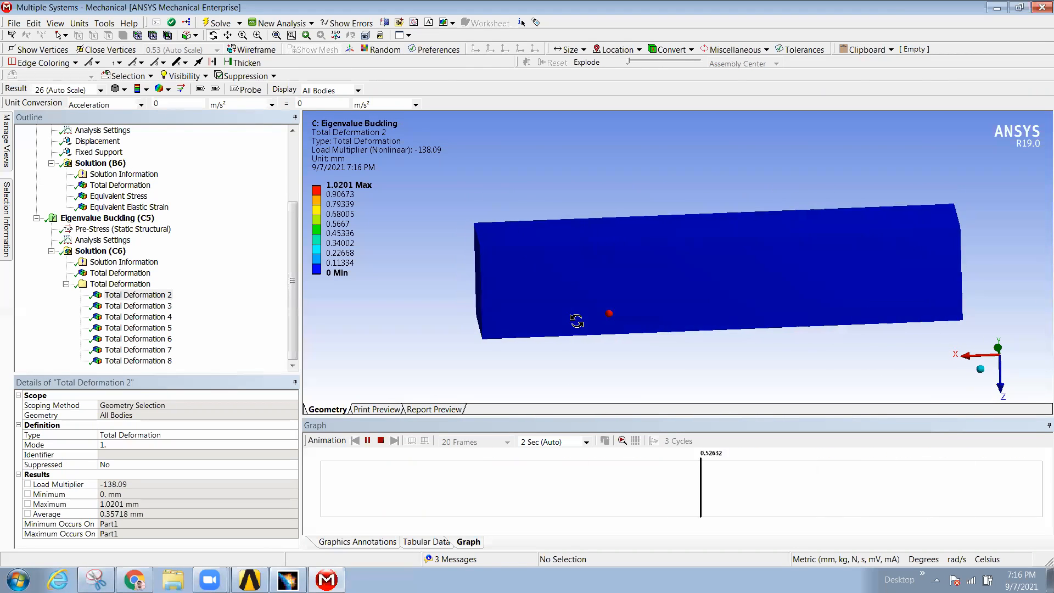
Step: Set the result deformation scale to 5x Auto and animate Total Deformation 2, inspecting the beam from several angles
left_click(101, 90)
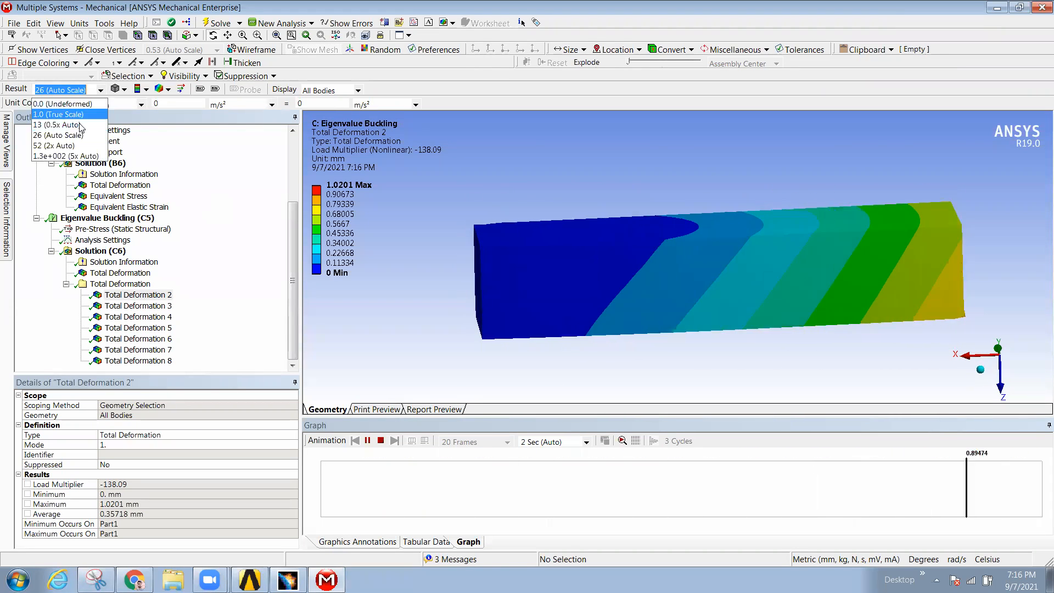
left_click(66, 158)
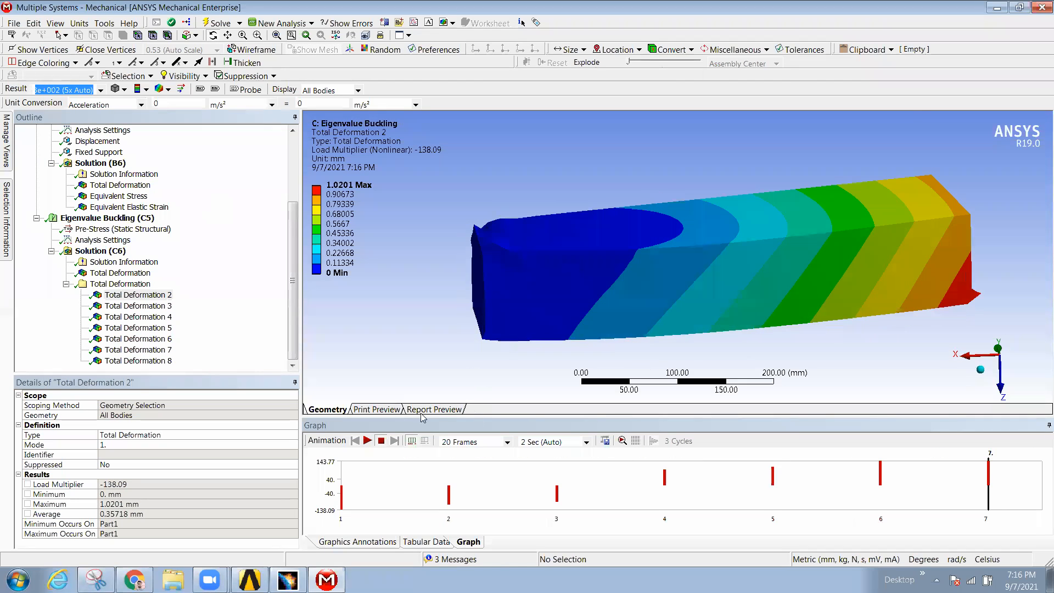
left_click(368, 441)
left_click_drag(616, 205, 557, 214)
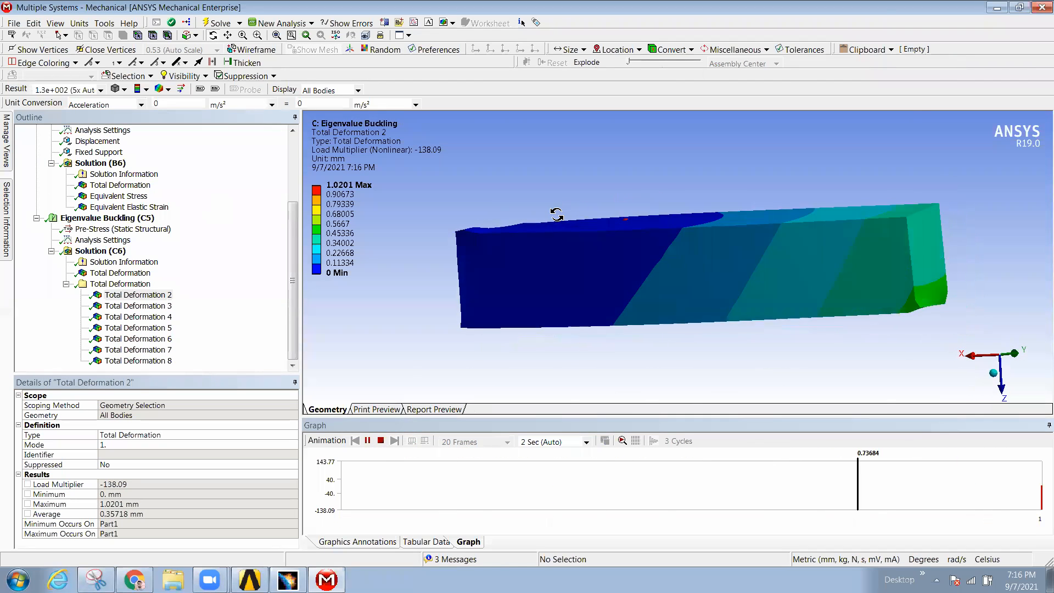
left_click_drag(1008, 283, 888, 277)
middle_click_drag(763, 300, 773, 205, "ctrl")
scroll(711, 242, "down", 3)
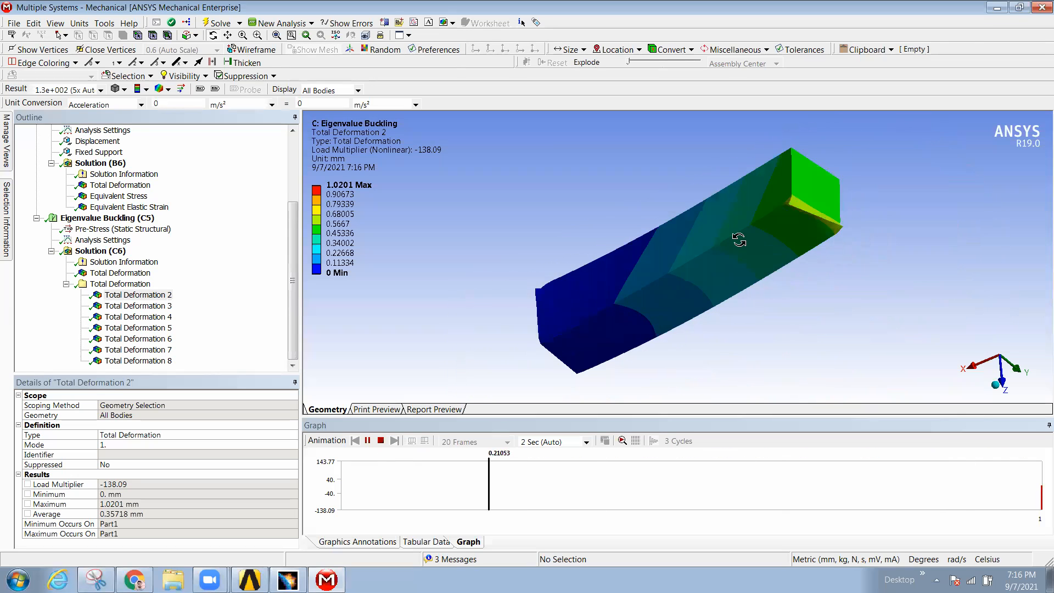
left_click_drag(739, 238, 759, 250)
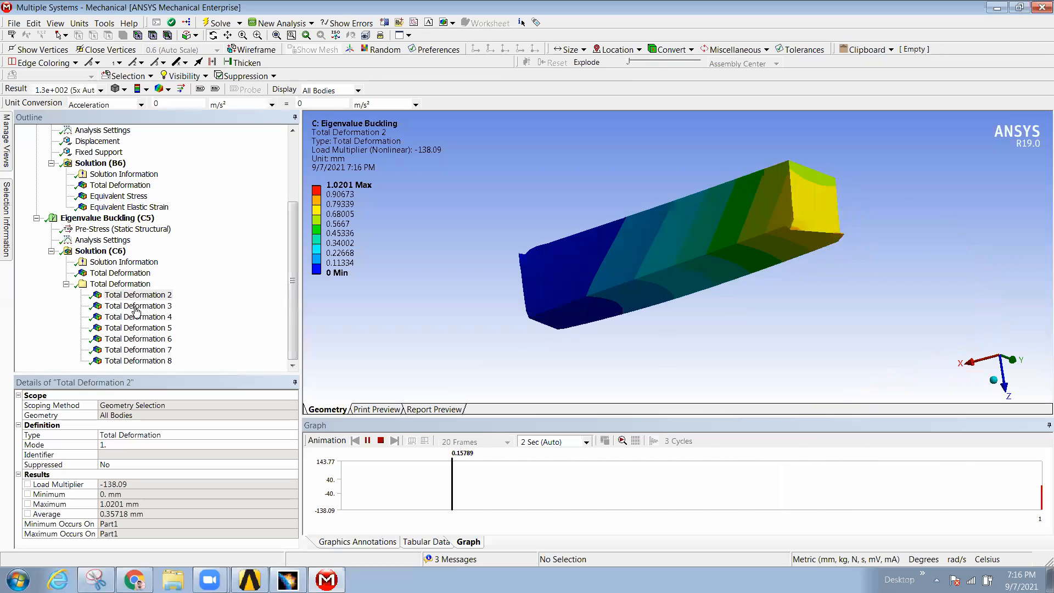
Step: Check the mode 2 load multiplier, and animate Total Deformation 3 to inspect its buckled shape before pausing the playback
left_click(427, 541)
left_click(360, 463)
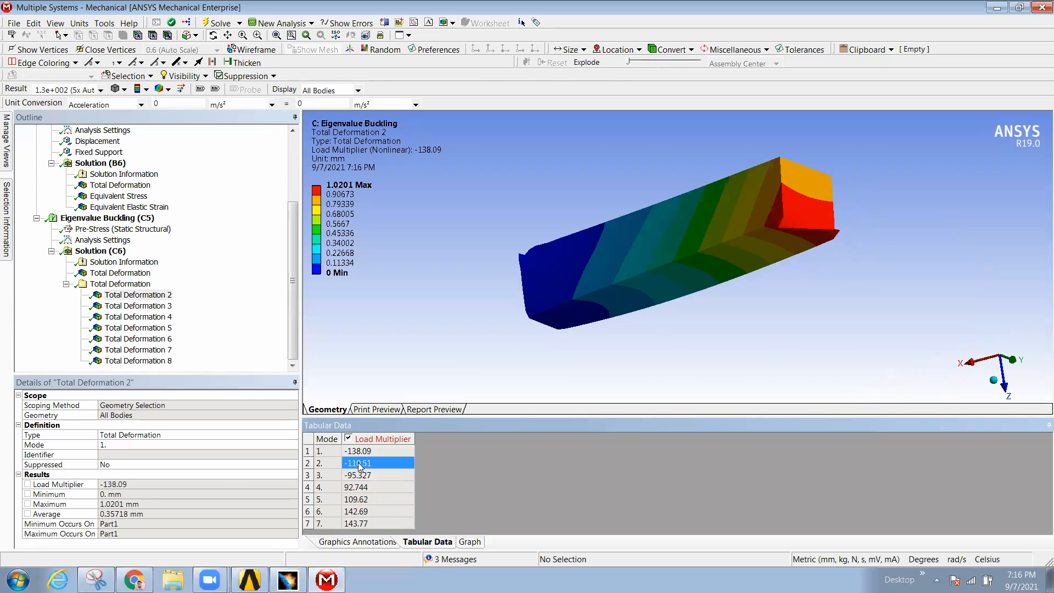
left_click(118, 306)
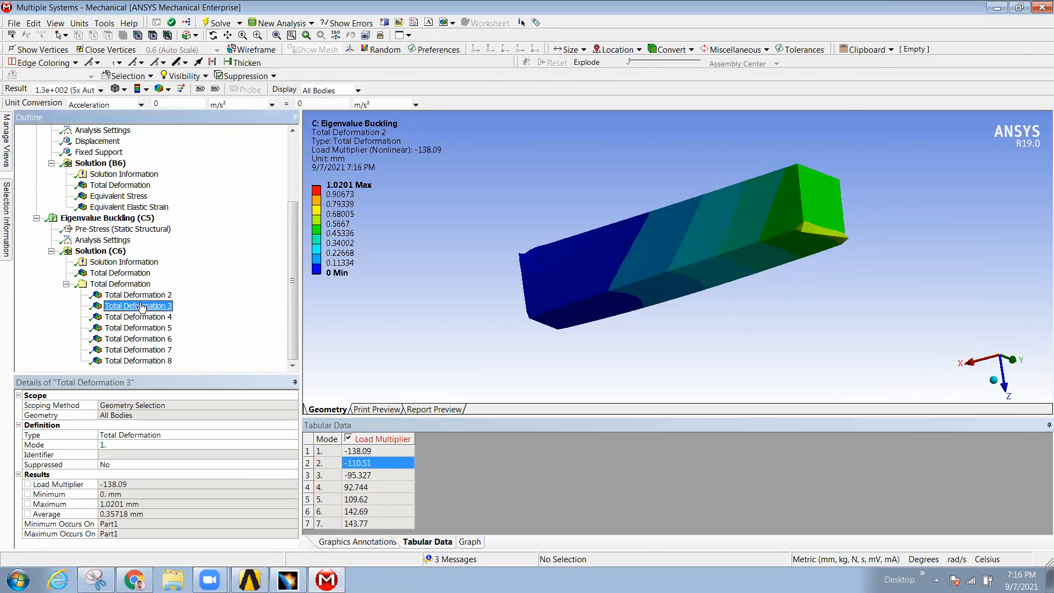
left_click(468, 541)
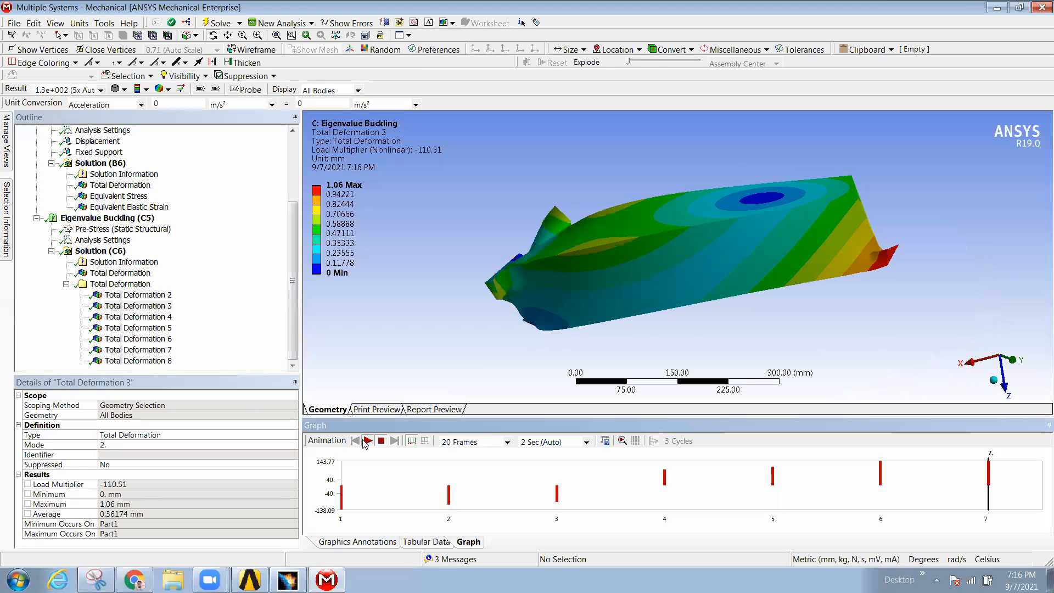
left_click_drag(706, 269, 700, 292)
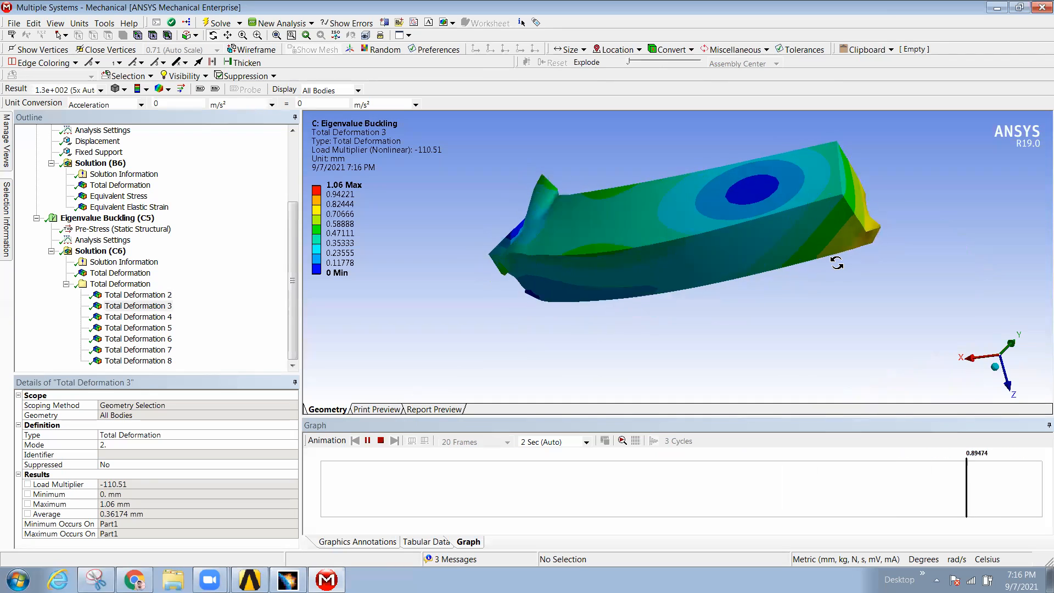
left_click_drag(700, 241, 766, 231)
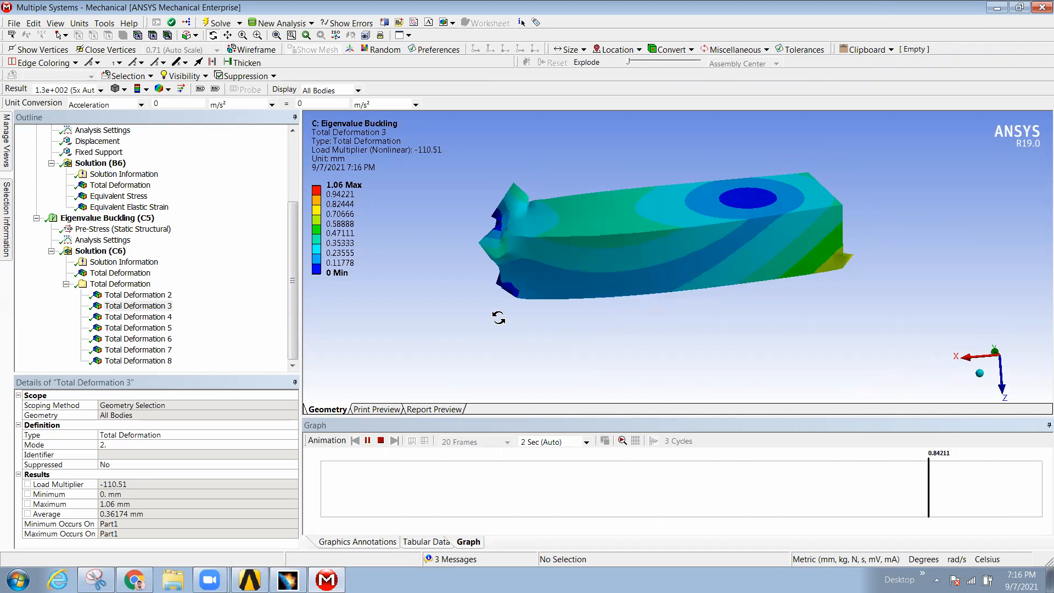
left_click(367, 440)
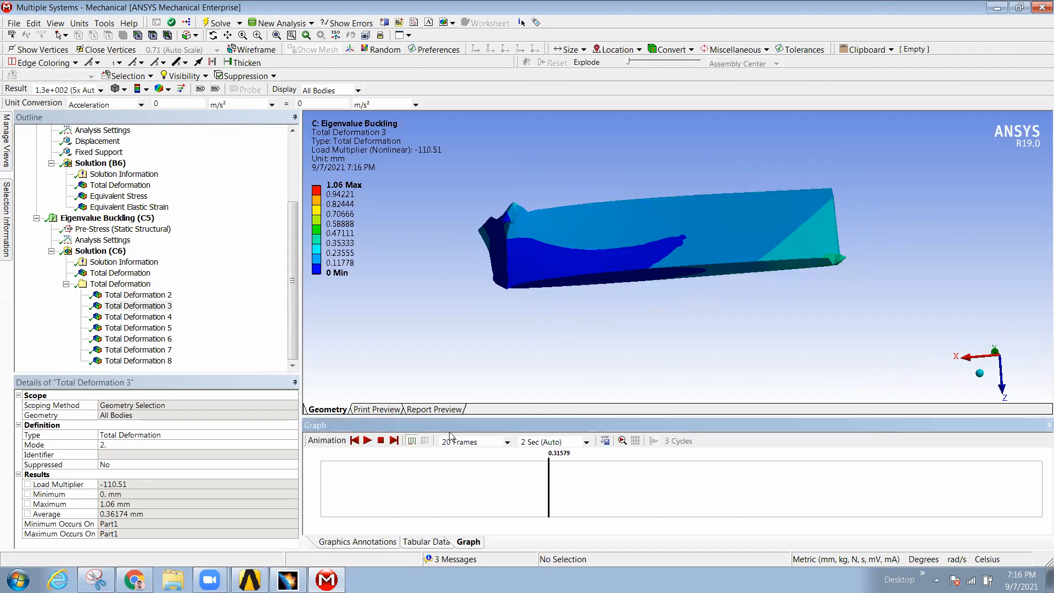
Step: Check the mode 3 load multiplier, and animate Total Deformation 4 to inspect its buckled shape from another angle
left_click(154, 317)
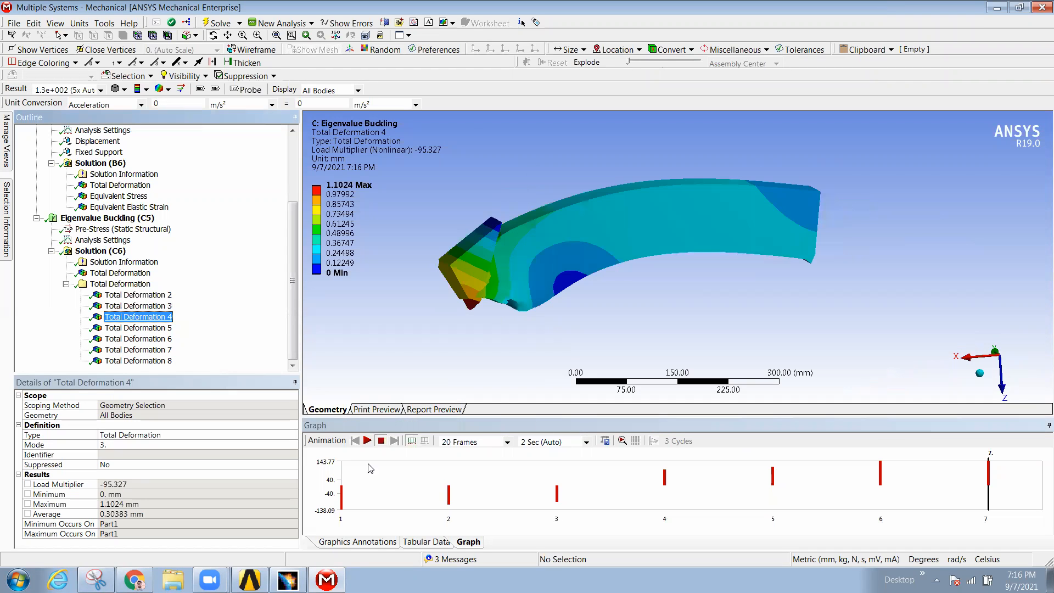
left_click(427, 542)
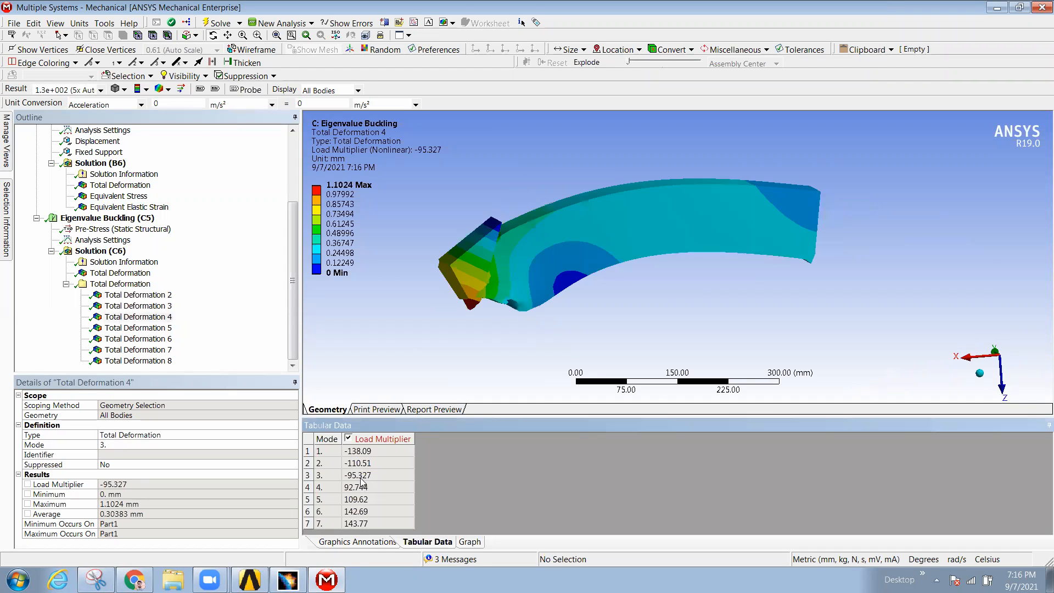
left_click(469, 541)
left_click(367, 441)
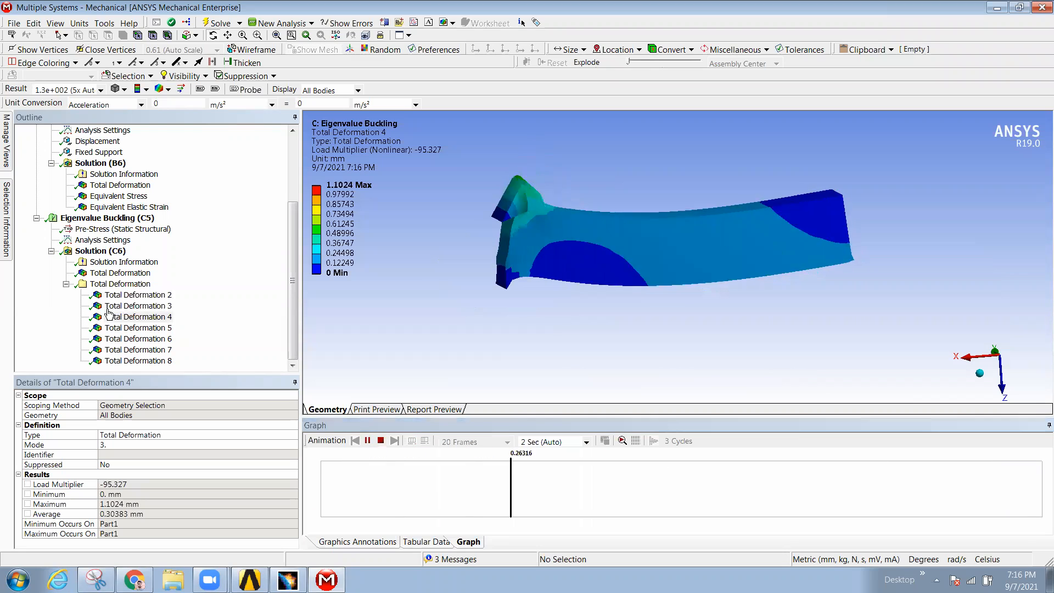
middle_click_drag(612, 259, 314, 336)
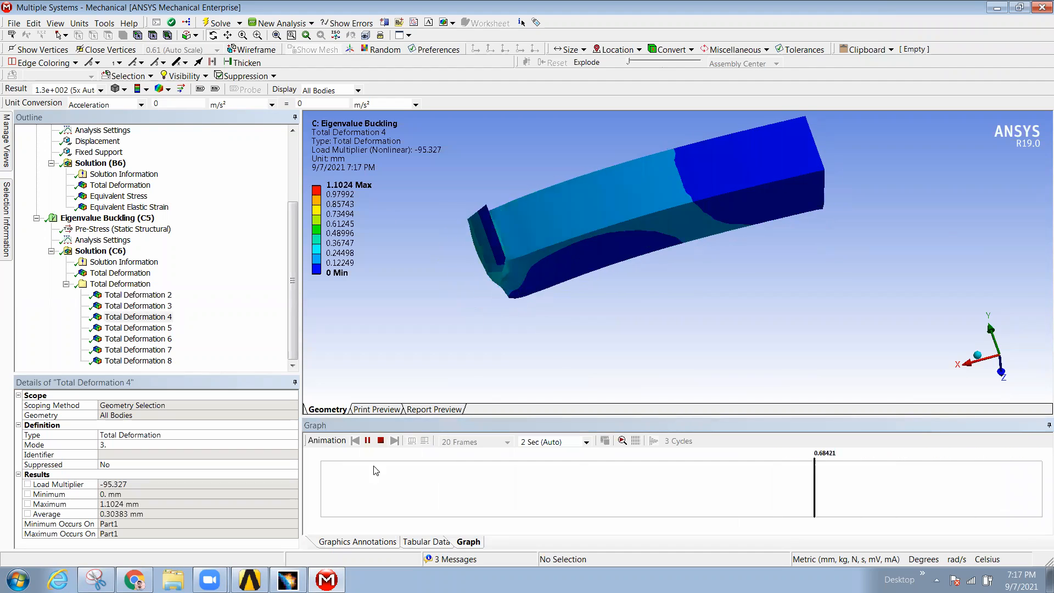
Step: Check the mode 4 load multiplier, and animate Total Deformation 5 to inspect its buckled shape from several angles
left_click(426, 541)
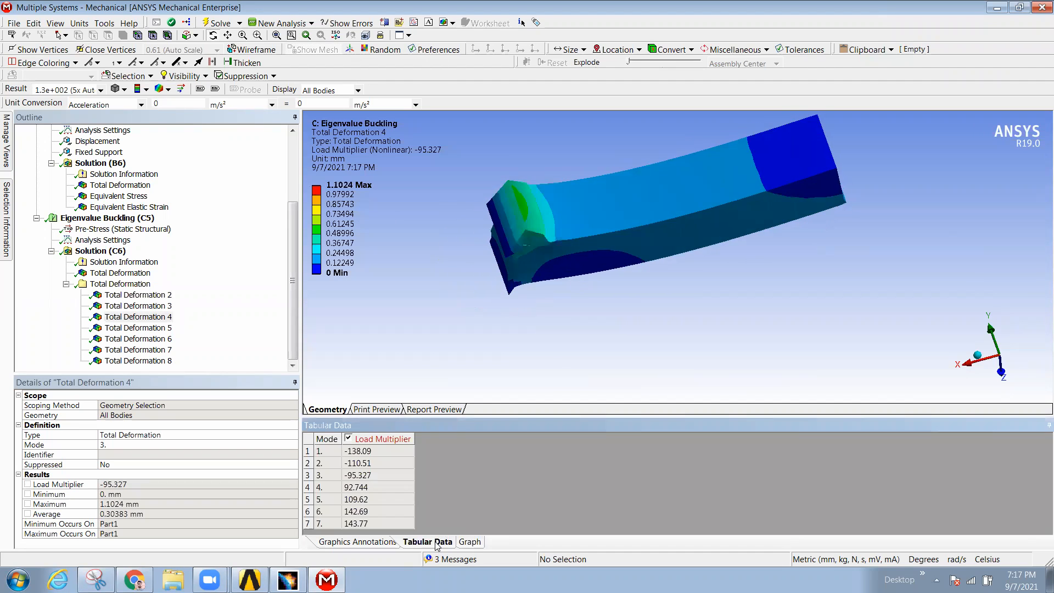
left_click(357, 487)
left_click(153, 328)
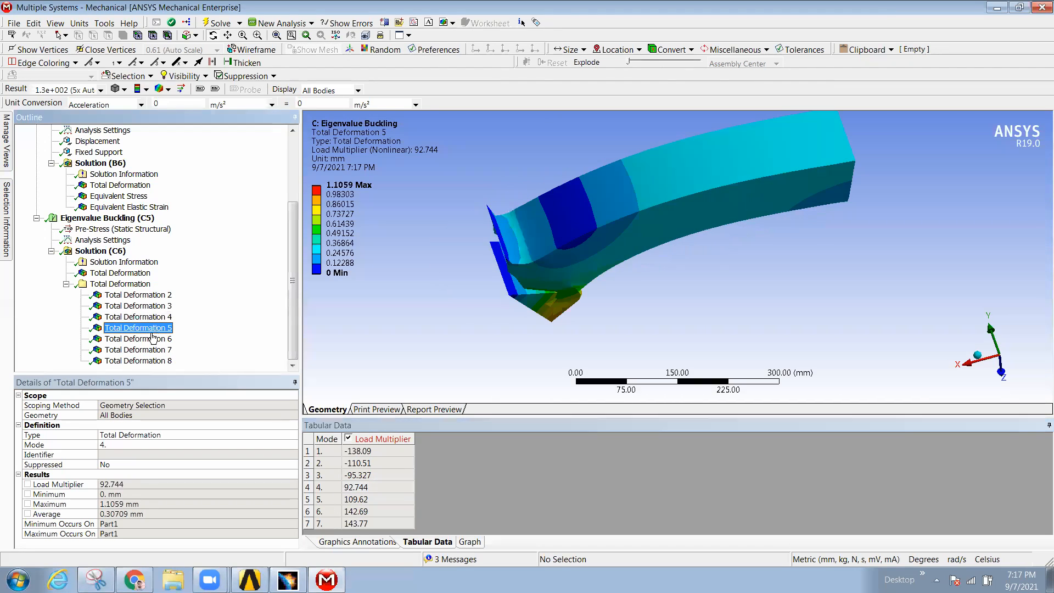
left_click(354, 487)
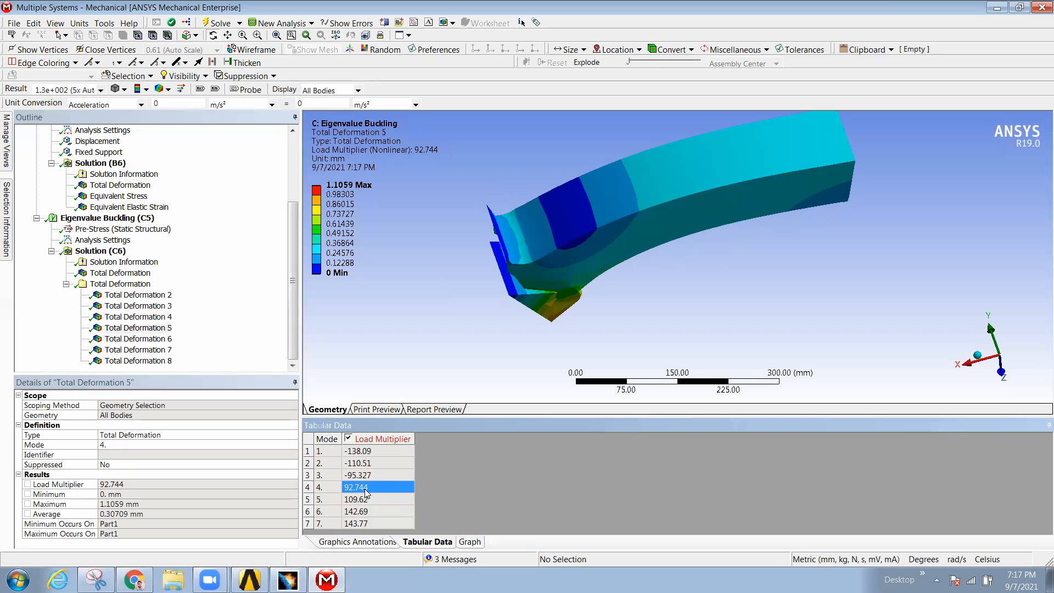
left_click(468, 541)
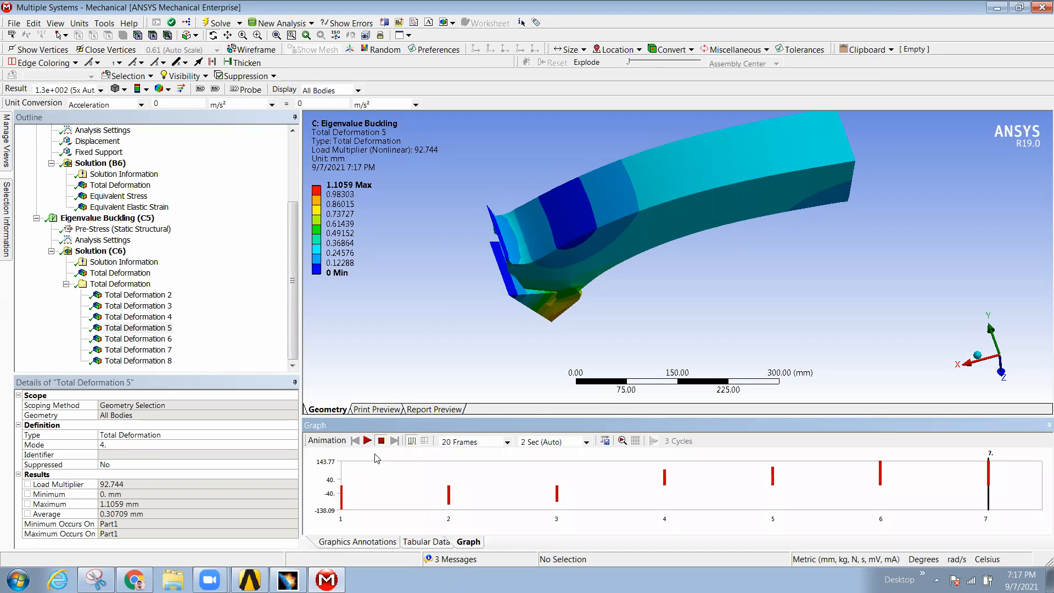
left_click_drag(526, 263, 570, 212)
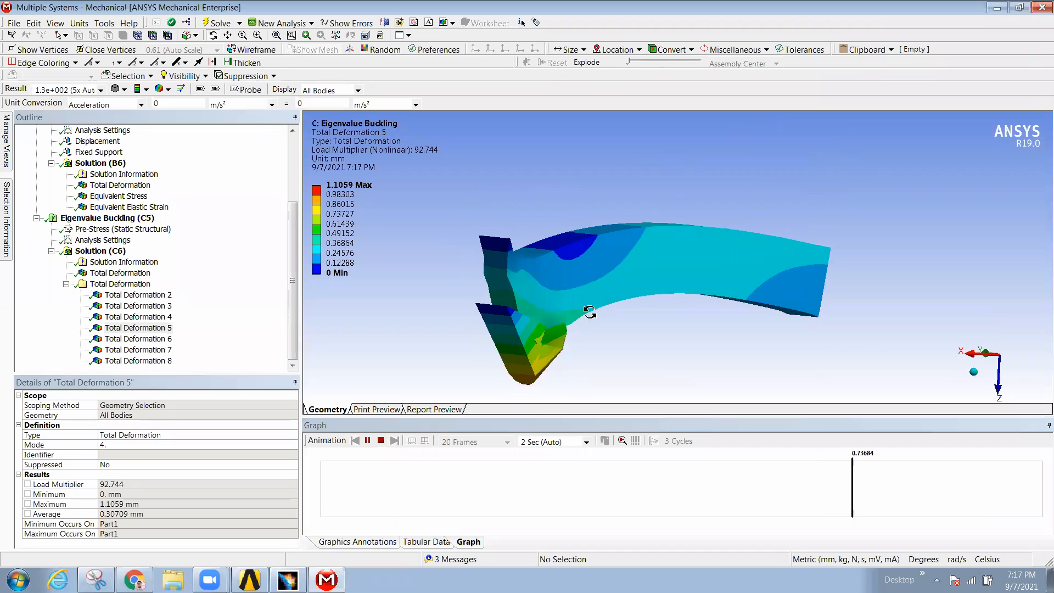
left_click_drag(621, 275, 597, 282)
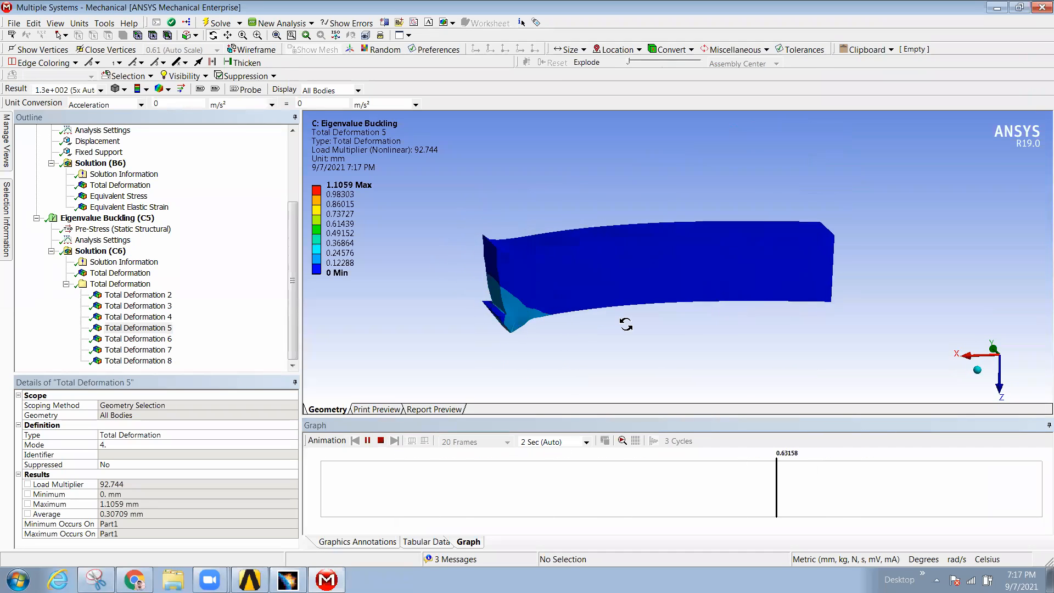
Step: Recheck the mode 4 load multiplier in the results table while examining the animated beam shape
left_click(425, 543)
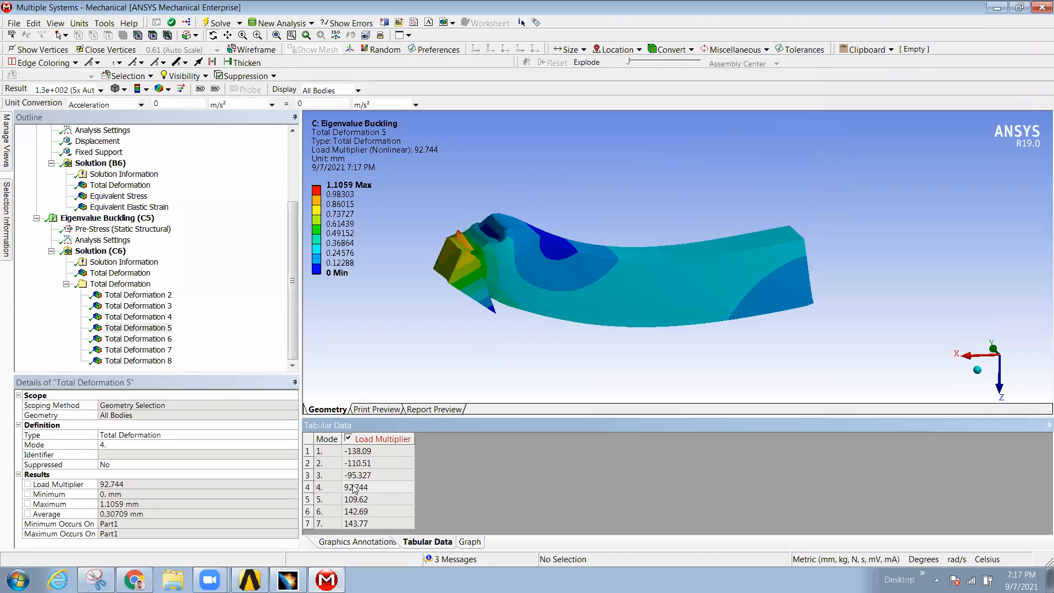
left_click(356, 487)
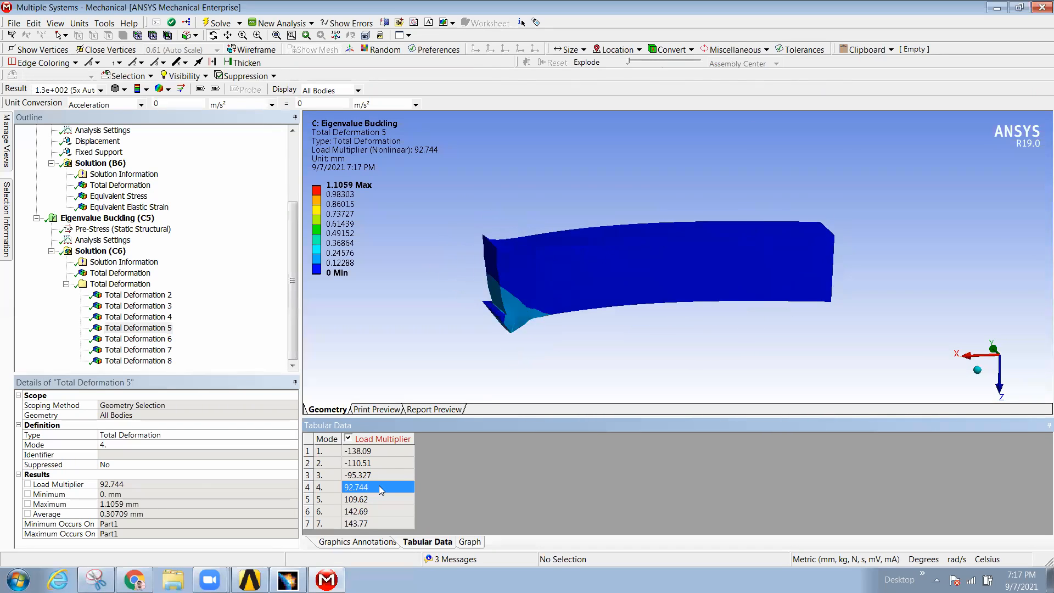
mouse_move(587, 298)
middle_mouse_down()
mouse_move(642, 308)
mouse_move(606, 306)
middle_mouse_up()
left_click_drag(605, 307, 586, 292)
left_click(619, 307)
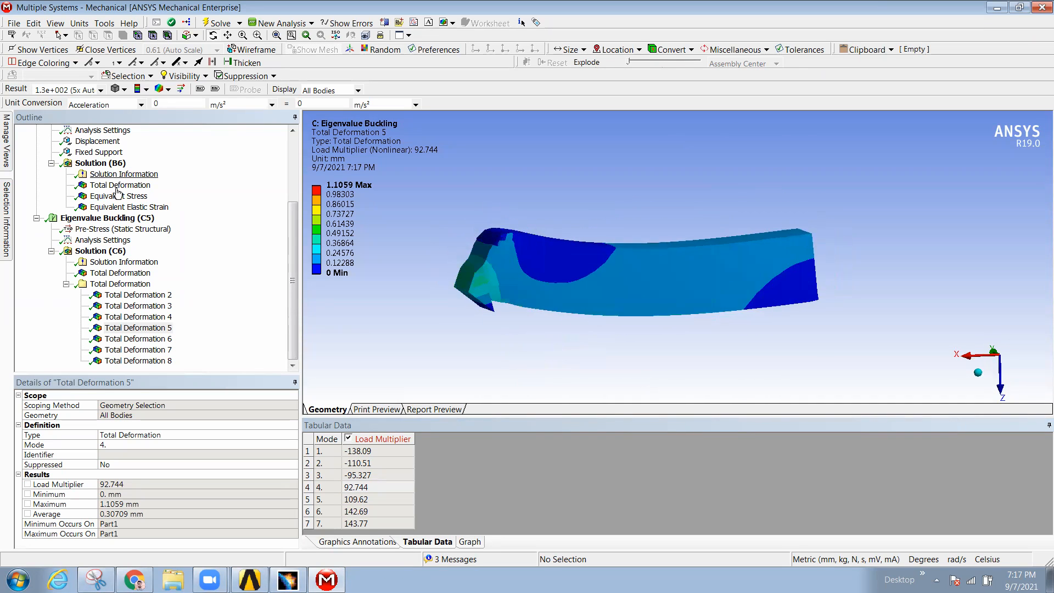
Step: Review the static structural displacement load and equivalent stress result, and compare them with the buckling result Total Deformation 5
left_click(97, 142)
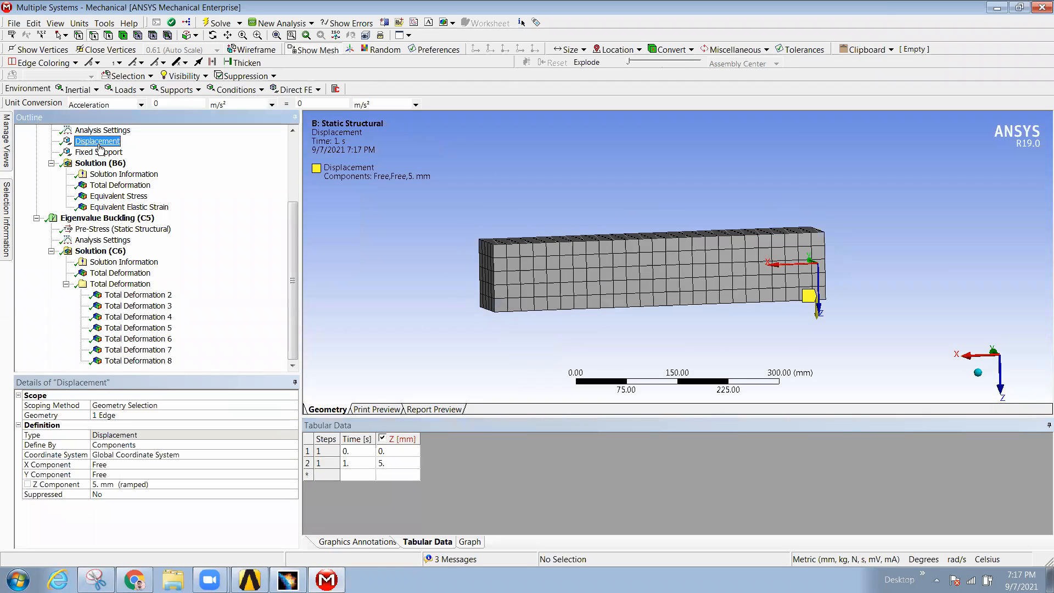
mouse_move(676, 281)
middle_mouse_down()
mouse_move(587, 266)
mouse_move(621, 286)
mouse_move(730, 296)
middle_mouse_up()
middle_click_drag(821, 352, 386, 263)
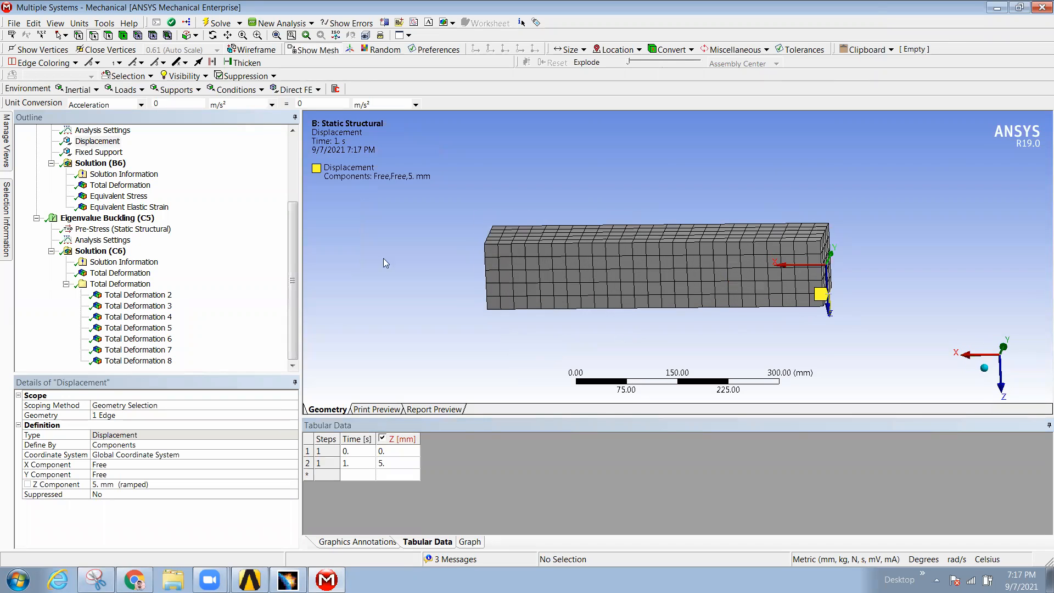
left_click(127, 200)
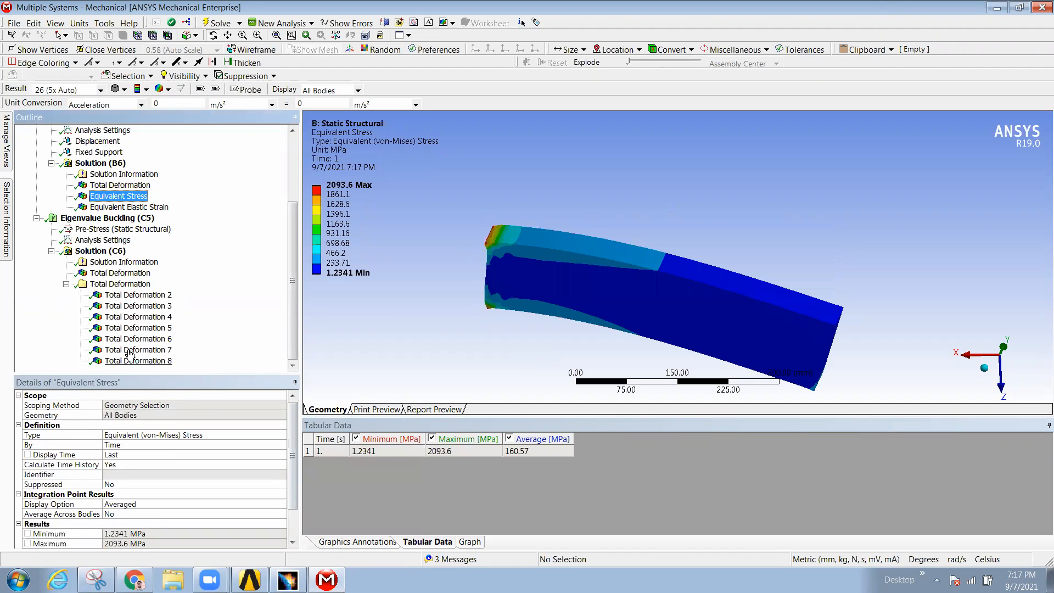
left_click(155, 327)
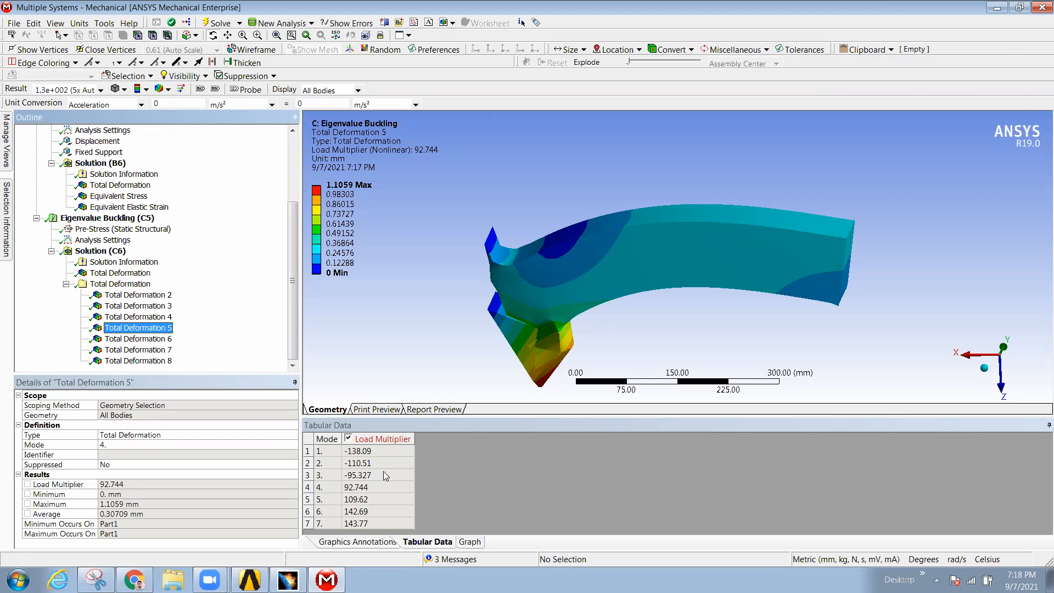
left_click_drag(547, 303, 607, 286)
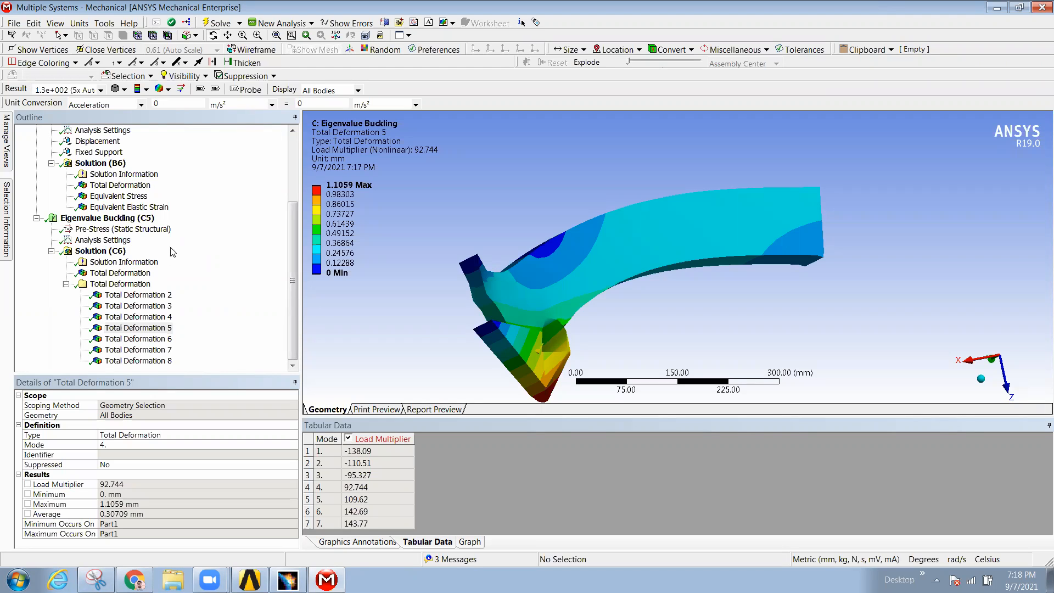
Step: Open the Zoom settings and look through the accessibility, keyboard shortcuts, feedback, recording and profile pages
left_click(473, 26)
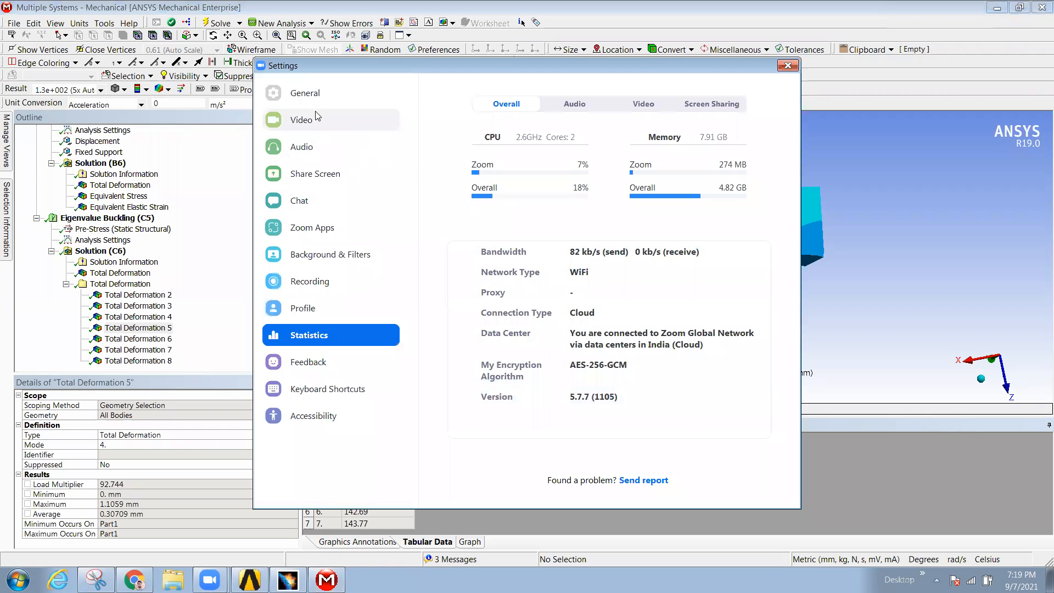
left_click(310, 415)
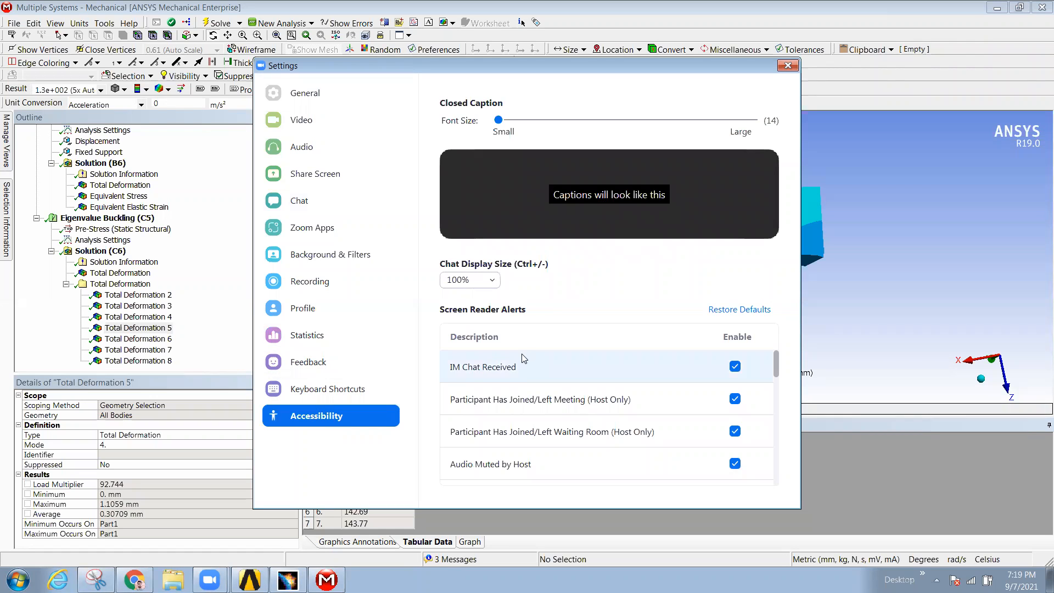
left_click(316, 391)
left_click(314, 362)
left_click(313, 281)
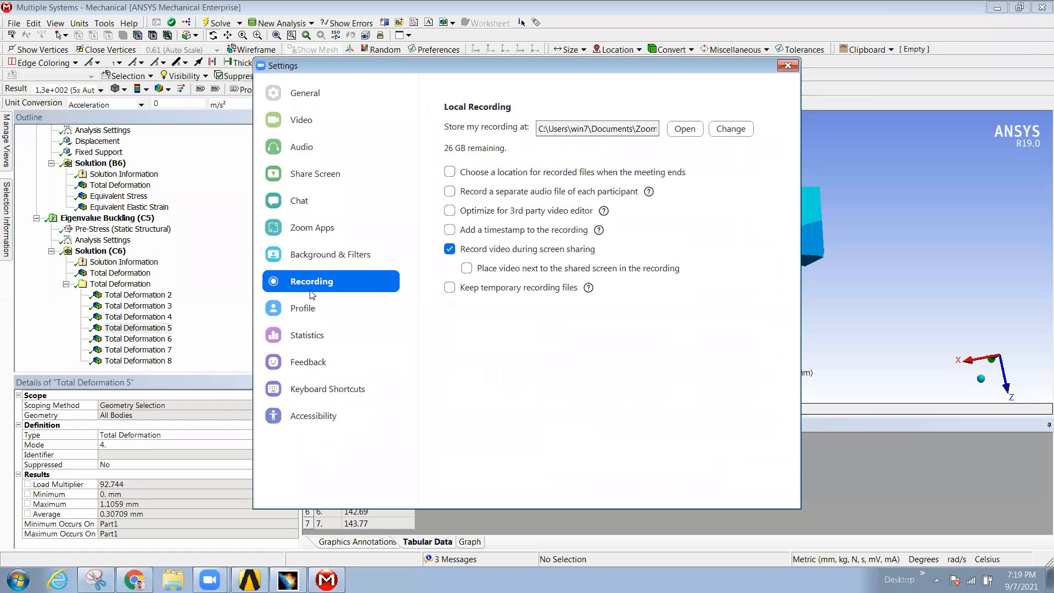
left_click(315, 307)
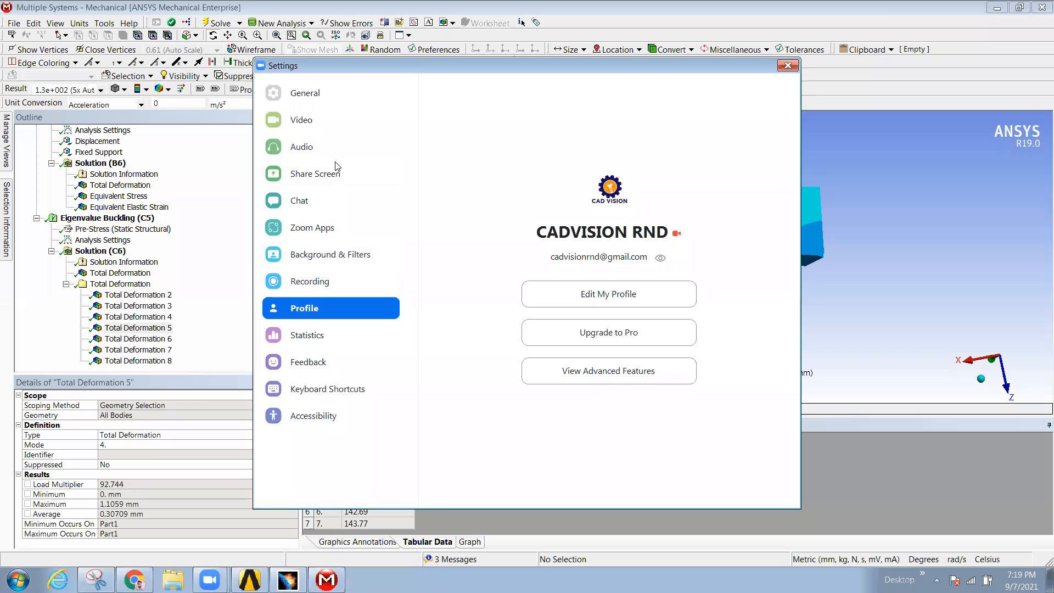
left_click(660, 258)
left_click(651, 257)
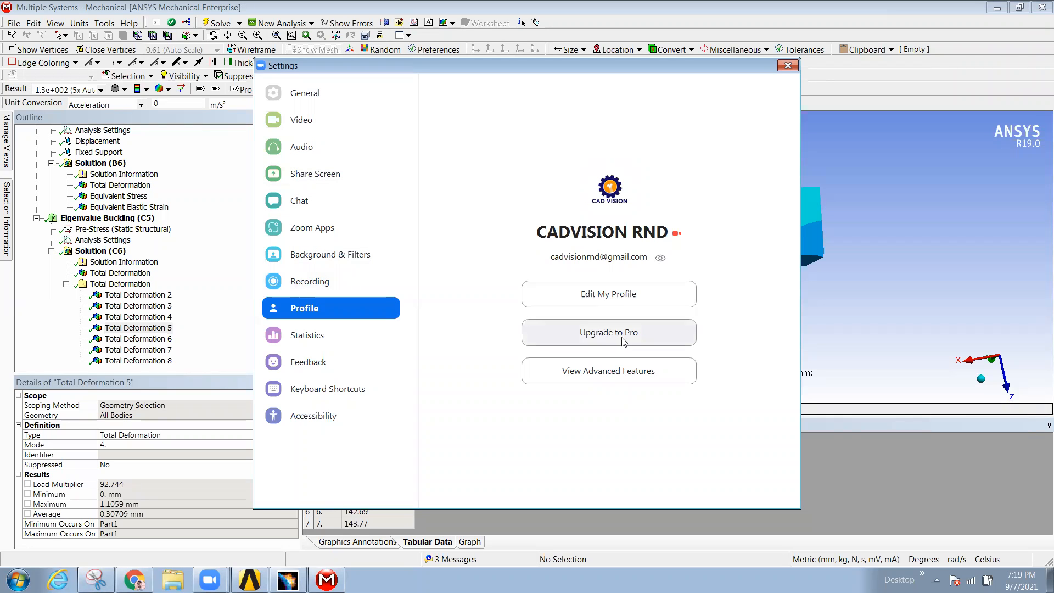
Step: Open the Upgrade to Pro web page from the Zoom profile, close the settings and look over the sign-in page
left_click(616, 336)
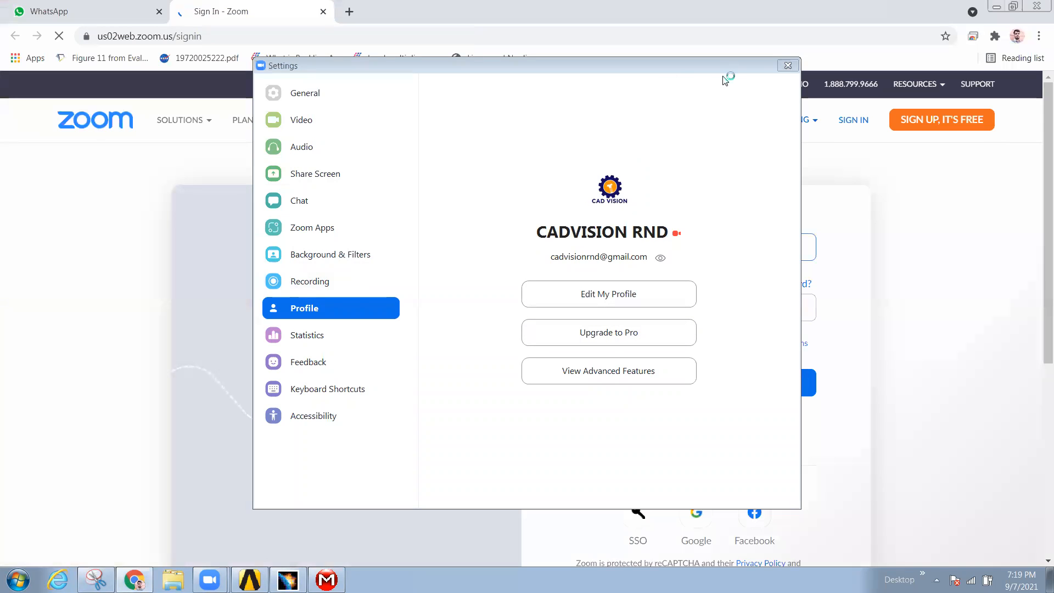
left_click(788, 66)
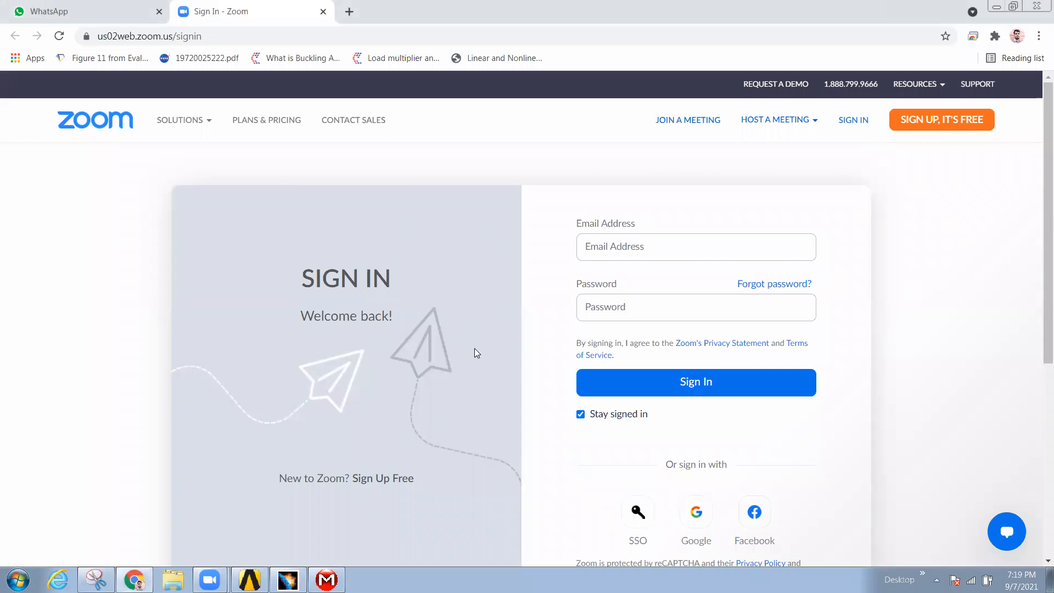
scroll(556, 444, "down", 6)
scroll(559, 429, "up", 6)
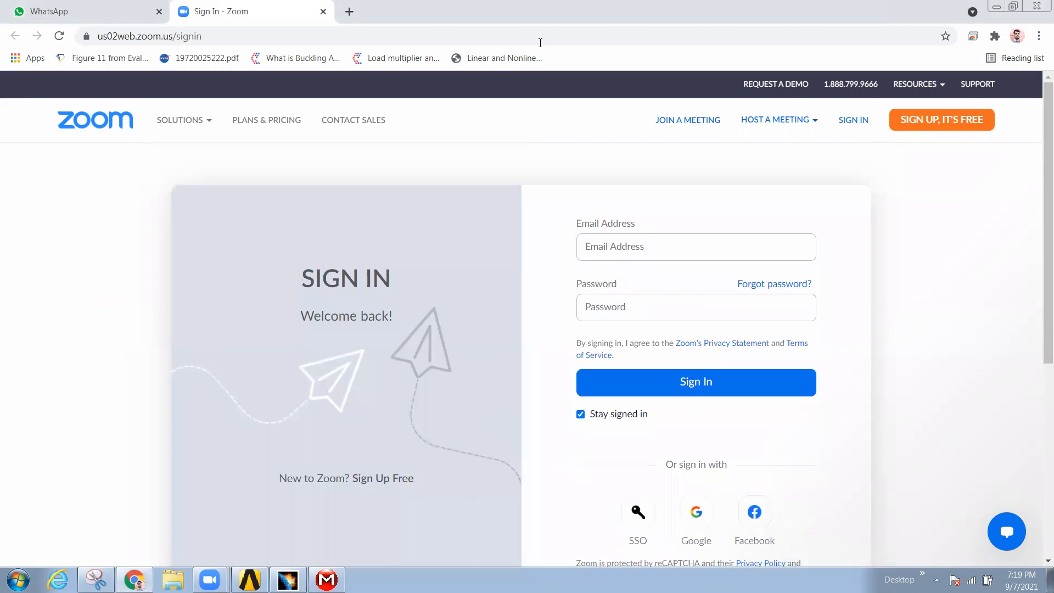